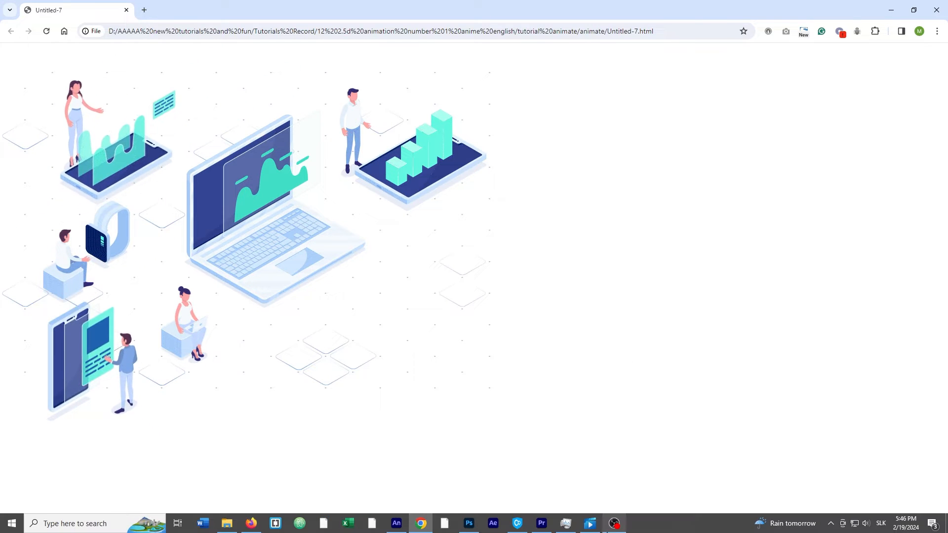
# Switch to the video player to preview the isometric technology animation full screen, and minimize it
pyautogui.click(590, 531)
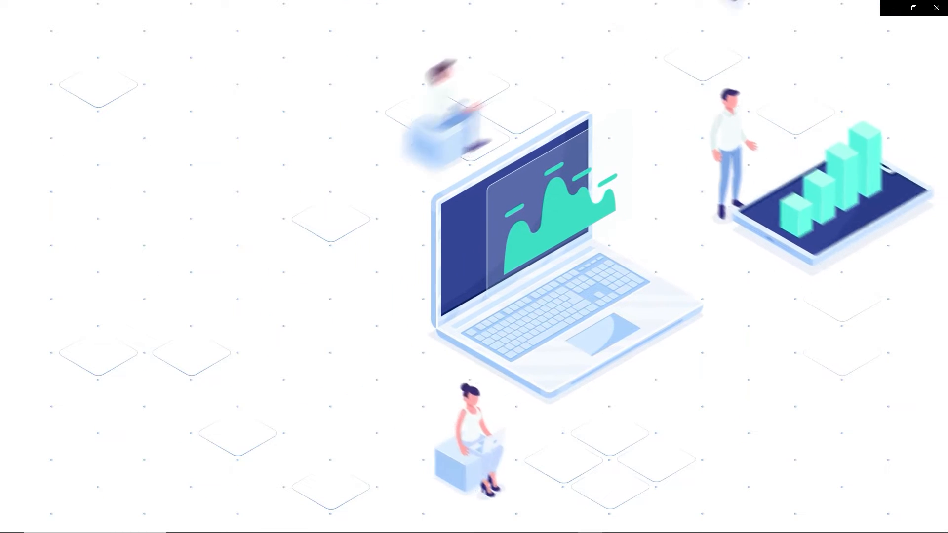
pyautogui.click(891, 6)
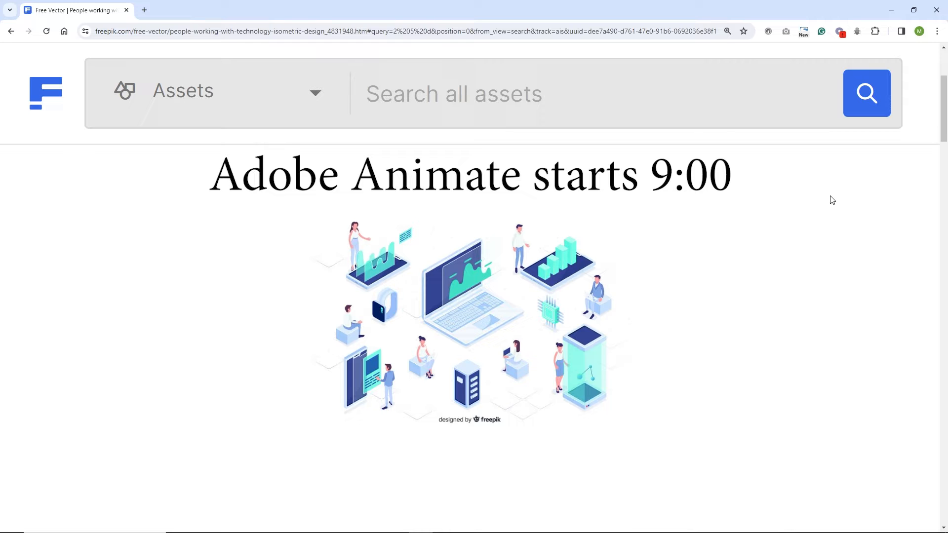
# Request the free download of people-working-with-technology-isometric-design.zip from the Freepik page and cancel saving it
pyautogui.scroll(-12, 832, 199)
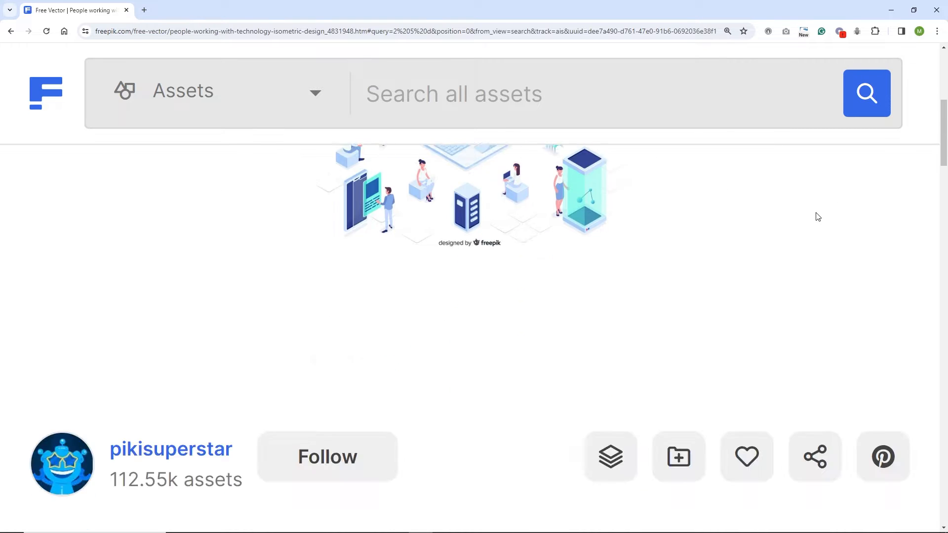
pyautogui.click(560, 403)
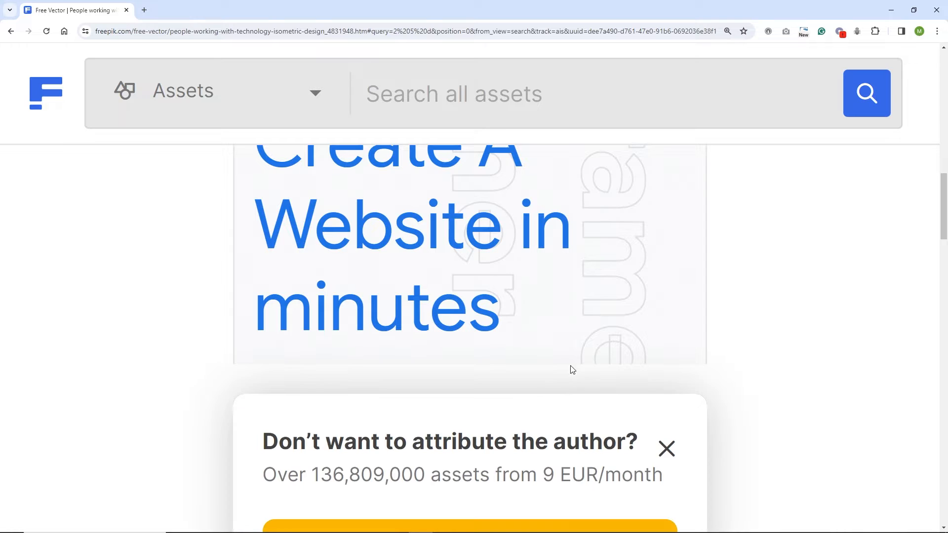
pyautogui.scroll(-7, 575, 366)
pyautogui.click(417, 439)
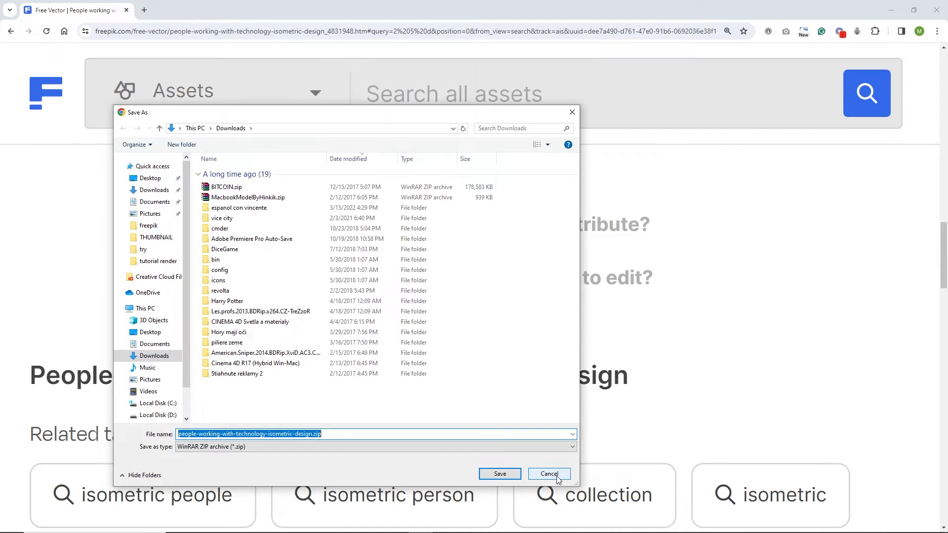
pyautogui.click(548, 474)
# Copy the attribution line offered for the Freepik image
pyautogui.scroll(5, 646, 360)
pyautogui.scroll(7, 647, 371)
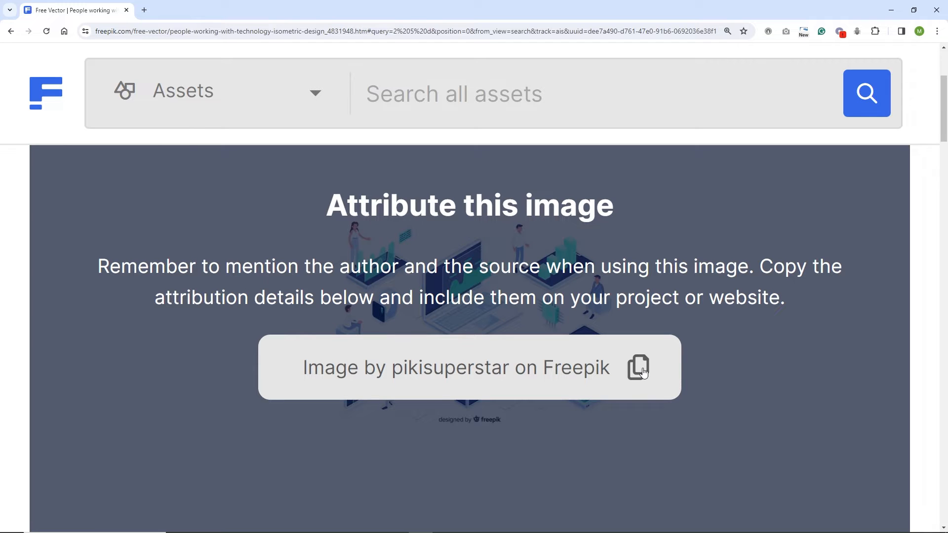
pyautogui.click(643, 372)
# Switch to File Explorer and delete the five unpacked files from the freepik folder, keeping only the ZIP archive
pyautogui.click(226, 528)
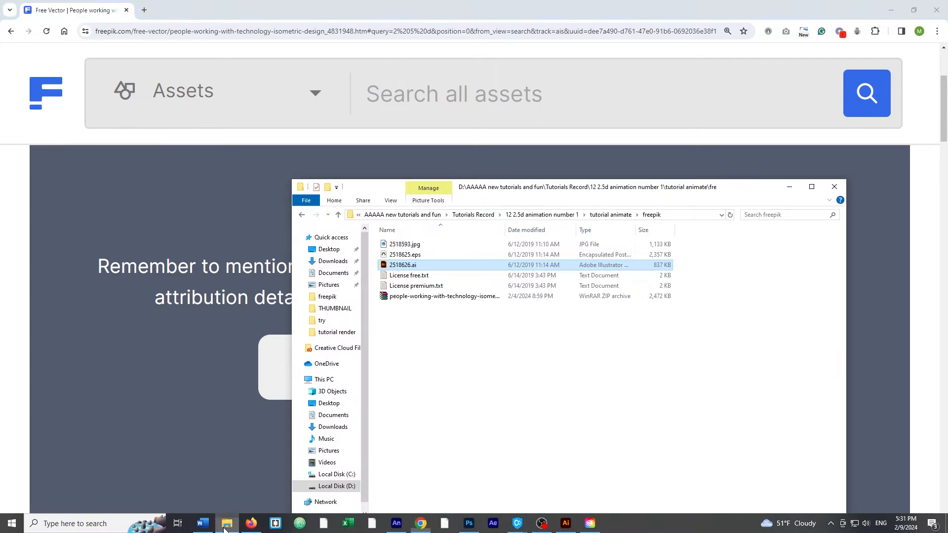
pyautogui.click(417, 285)
pyautogui.keyDown('shift'); pyautogui.click(404, 243); pyautogui.keyUp('shift')
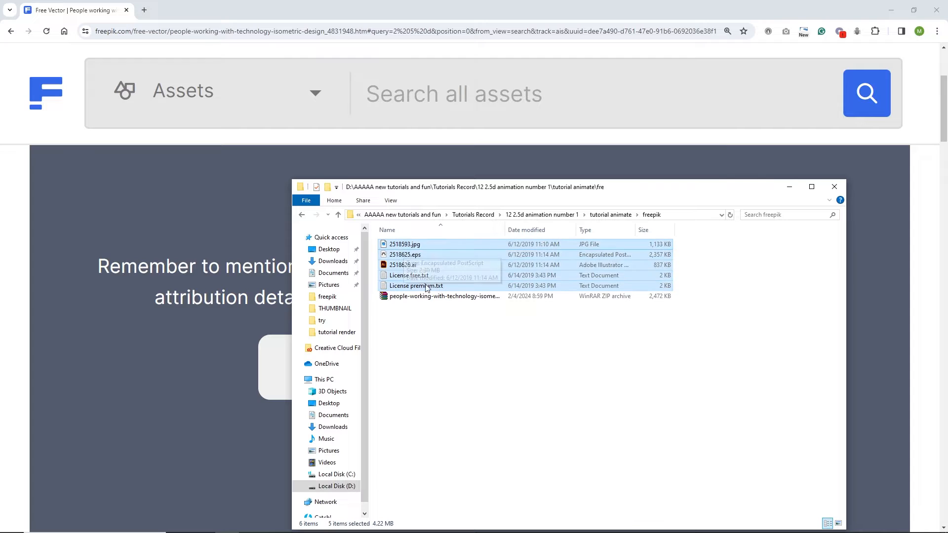
pyautogui.press('Delete')
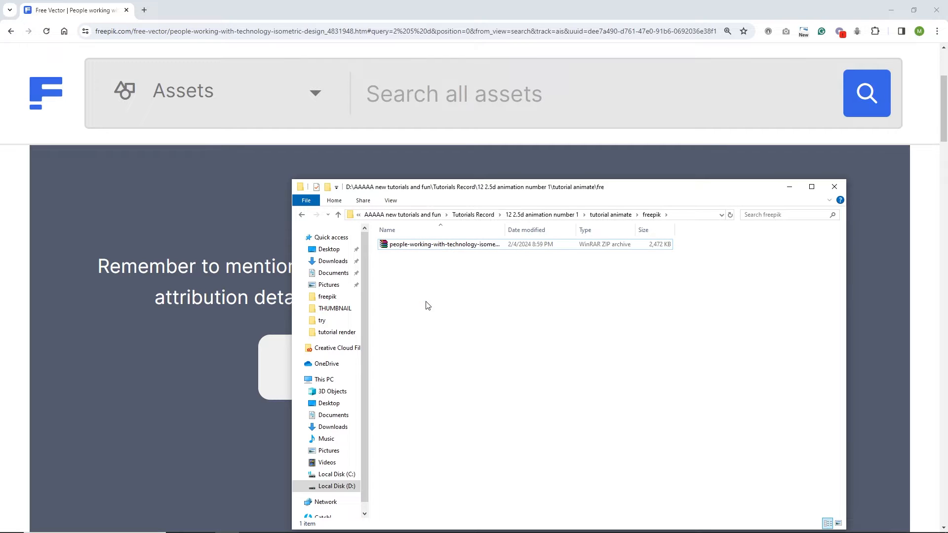
# Extract the people-working-with-technology ZIP archive into the freepik folder and open 2518625.eps in Illustrator
pyautogui.rightClick(413, 247)
pyautogui.click(457, 308)
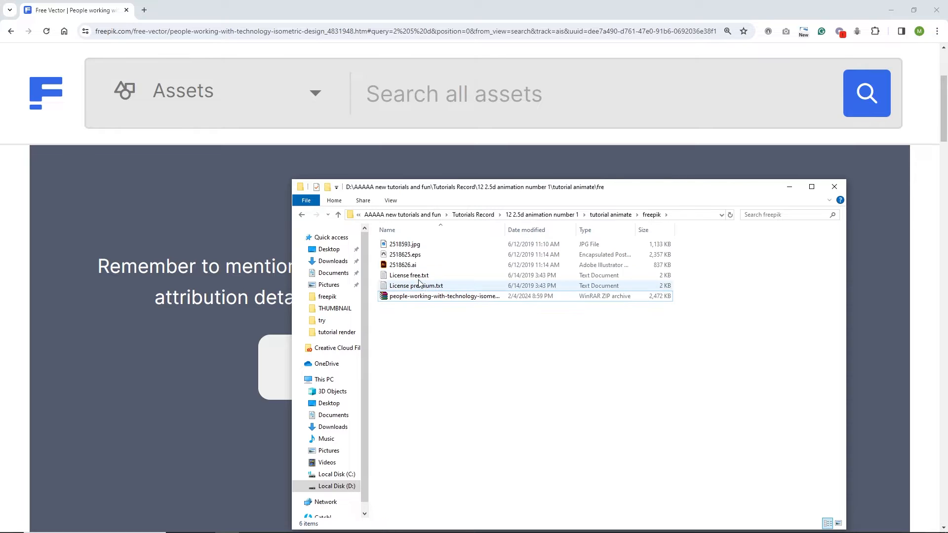
pyautogui.doubleClick(410, 267)
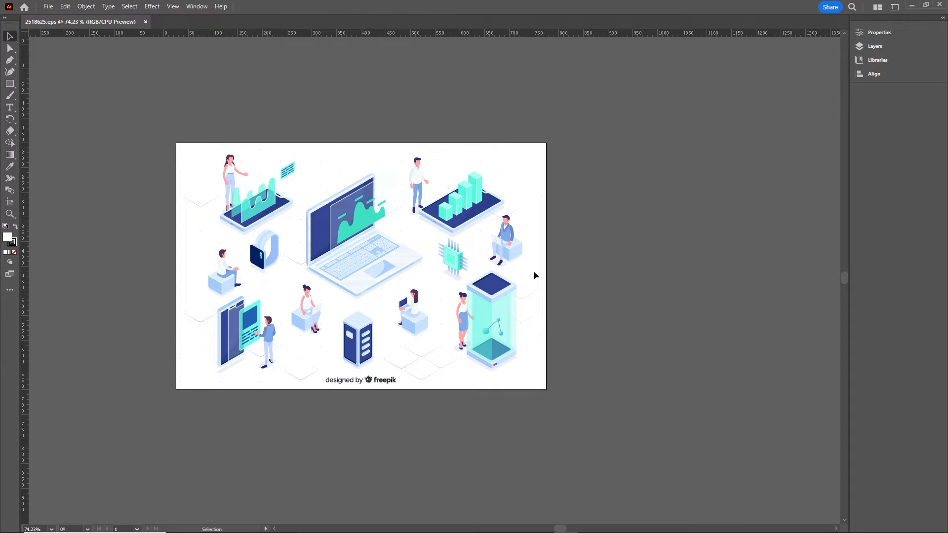
# Create a new landscape document of 1000 x 800 px with RGB color and 72 ppi raster effects
pyautogui.hotkey('ctrl', 'n')
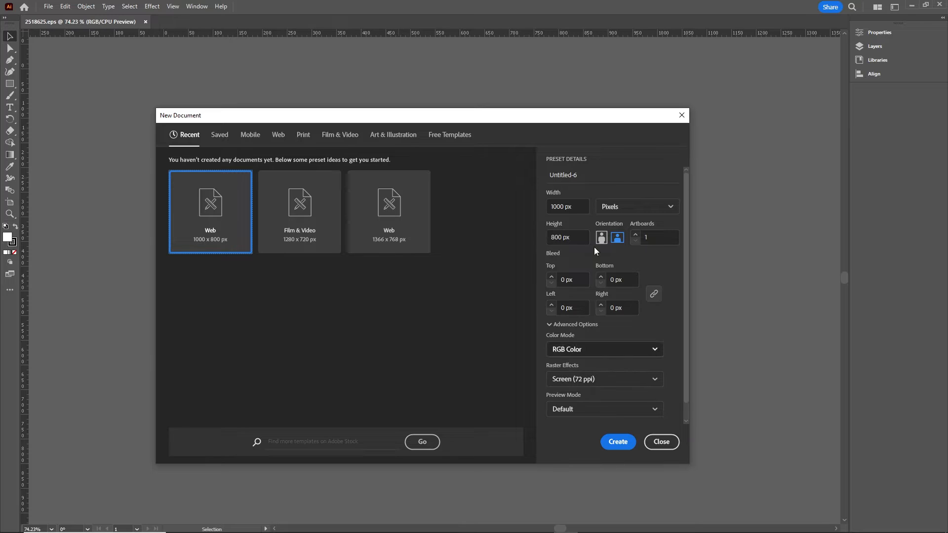
pyautogui.click(617, 442)
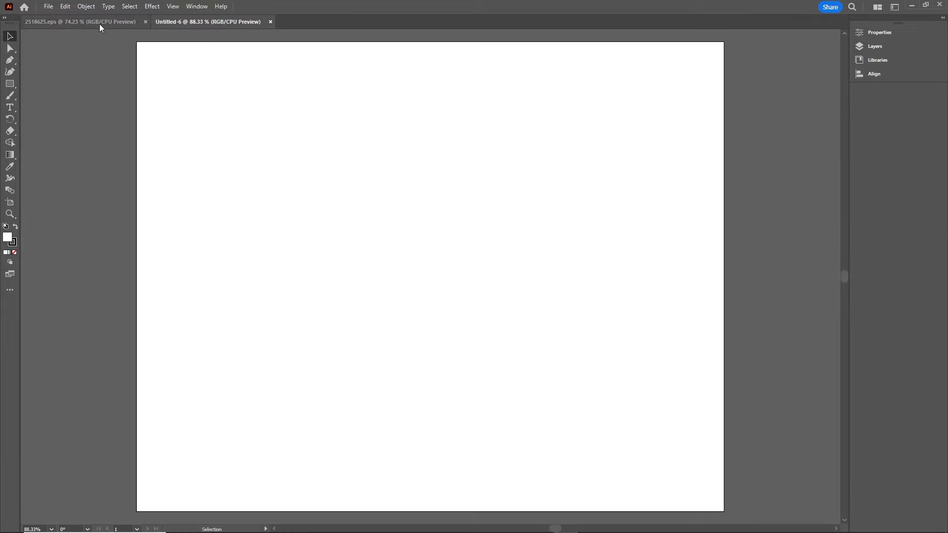
# Return to the 2518625.eps document and examine how the laptop artwork is grouped
pyautogui.click(100, 23)
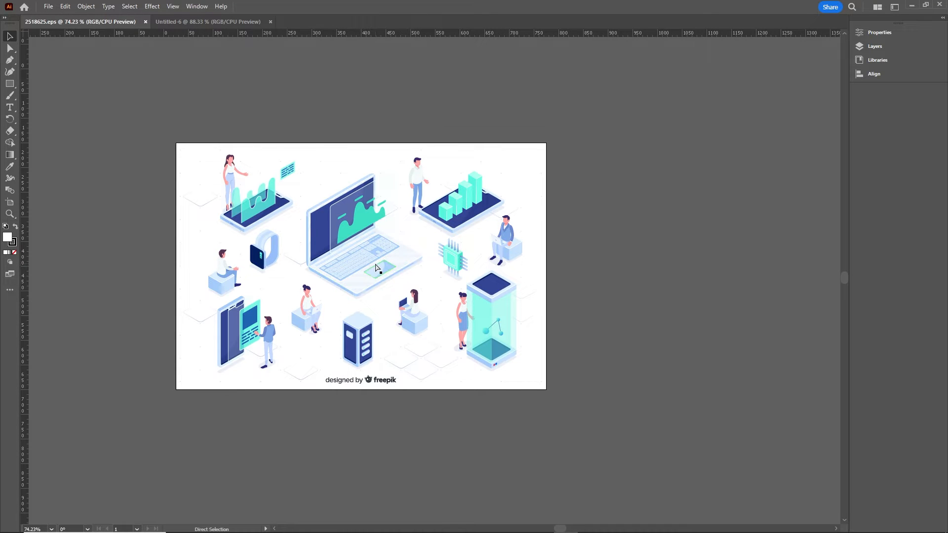
pyautogui.scroll(2, 376, 267)
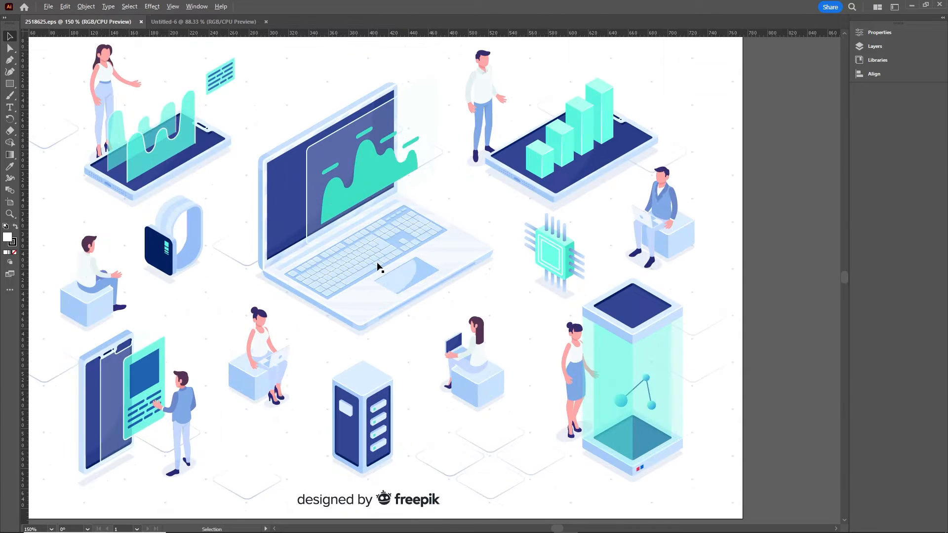
pyautogui.scroll(-1, 377, 266)
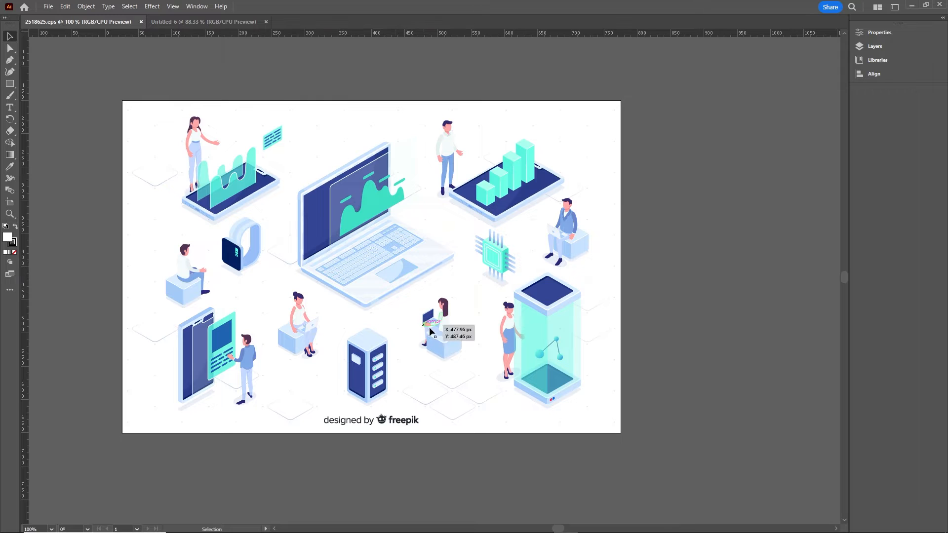
pyautogui.click(398, 263)
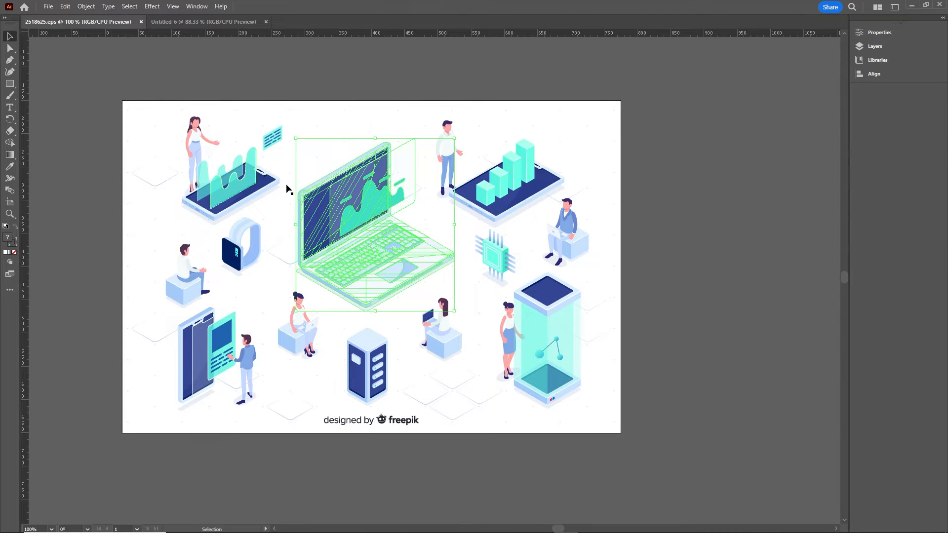
pyautogui.click(699, 305)
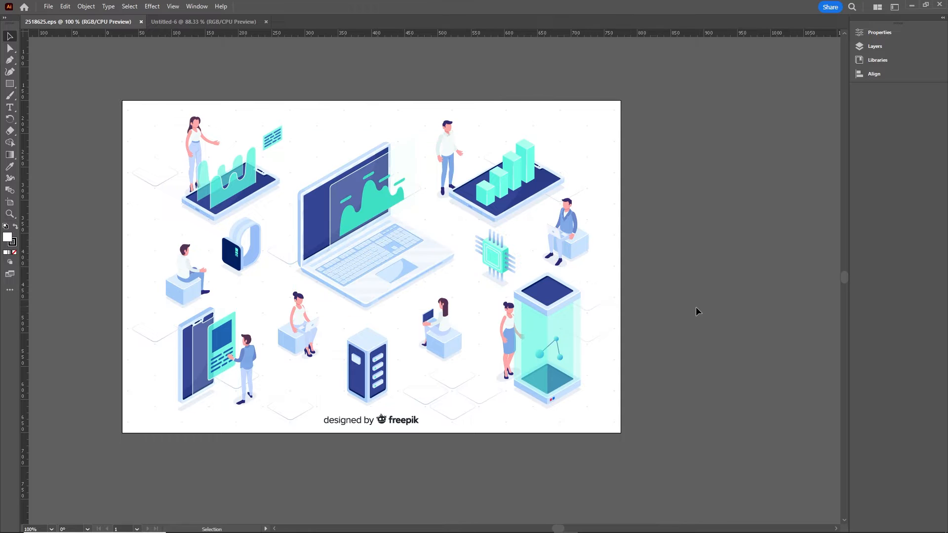
# Copy the laptop, bar-chart phone, seated woman, lower-left phone, seated man, smartwatch and upper-left phone groups into Untitled-6
pyautogui.click(500, 190)
pyautogui.keyDown('shift'); pyautogui.click(376, 245); pyautogui.keyUp('shift')
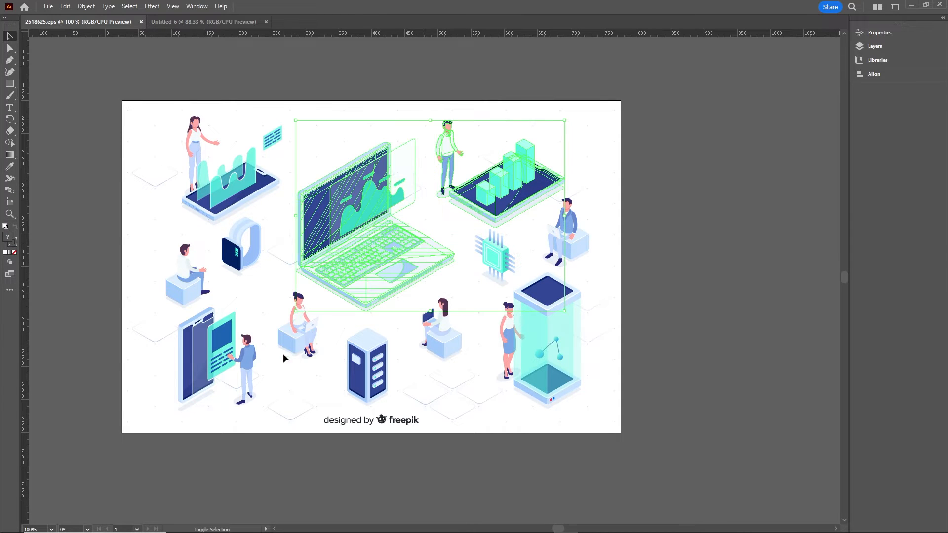
pyautogui.keyDown('shift'); pyautogui.click(301, 342); pyautogui.keyUp('shift')
pyautogui.keyDown('shift'); pyautogui.click(198, 310); pyautogui.keyUp('shift')
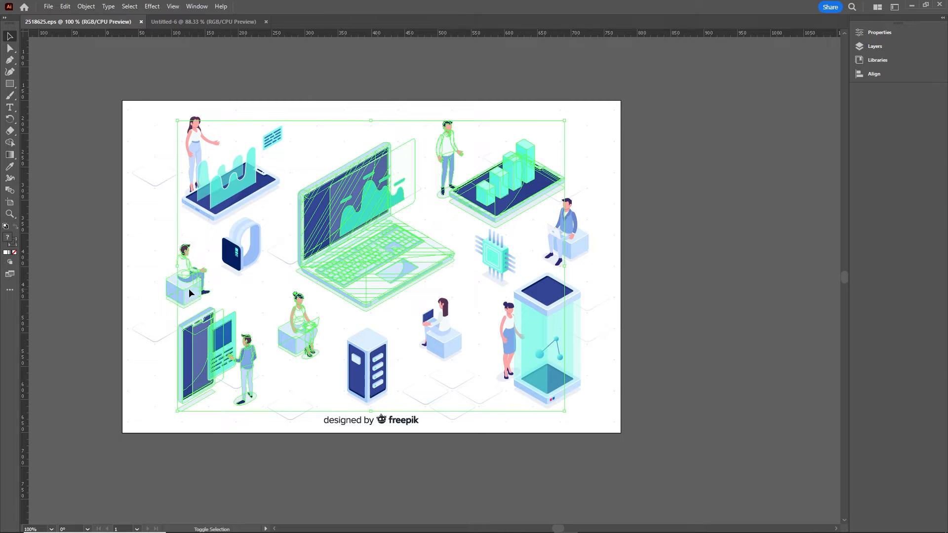
pyautogui.keyDown('shift'); pyautogui.click(189, 288); pyautogui.keyUp('shift')
pyautogui.keyDown('shift'); pyautogui.click(240, 247); pyautogui.keyUp('shift')
pyautogui.keyDown('shift'); pyautogui.click(230, 183); pyautogui.keyUp('shift')
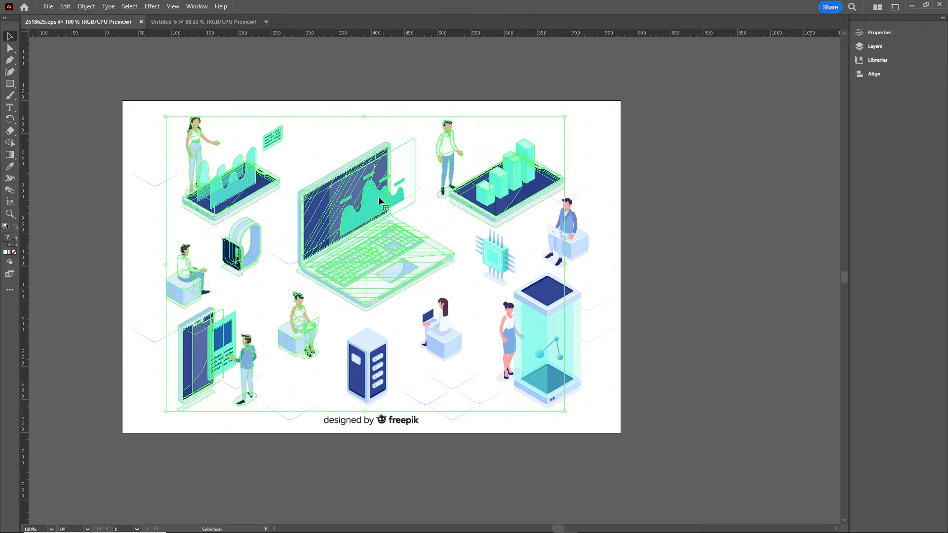
pyautogui.moveTo(372, 266); pyautogui.dragTo(434, 279)
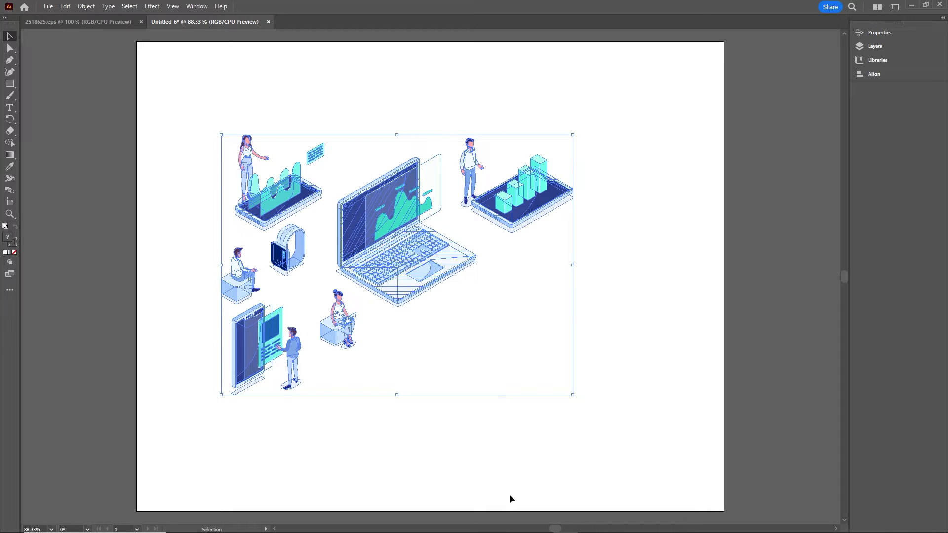
pyautogui.click(516, 432)
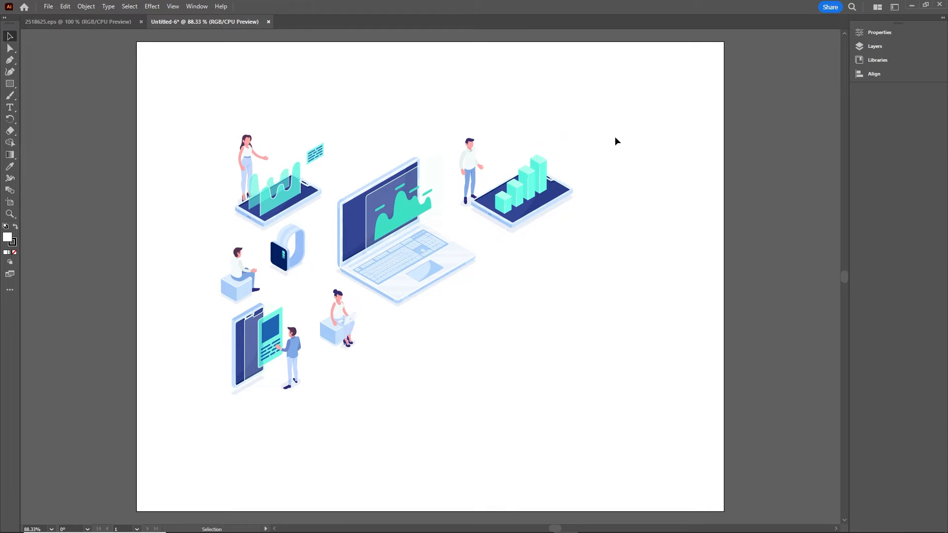
# Select all the copied artwork and scale it up proportionally about its center to about 985 x 714 px
pyautogui.moveTo(618, 87); pyautogui.dragTo(171, 451)
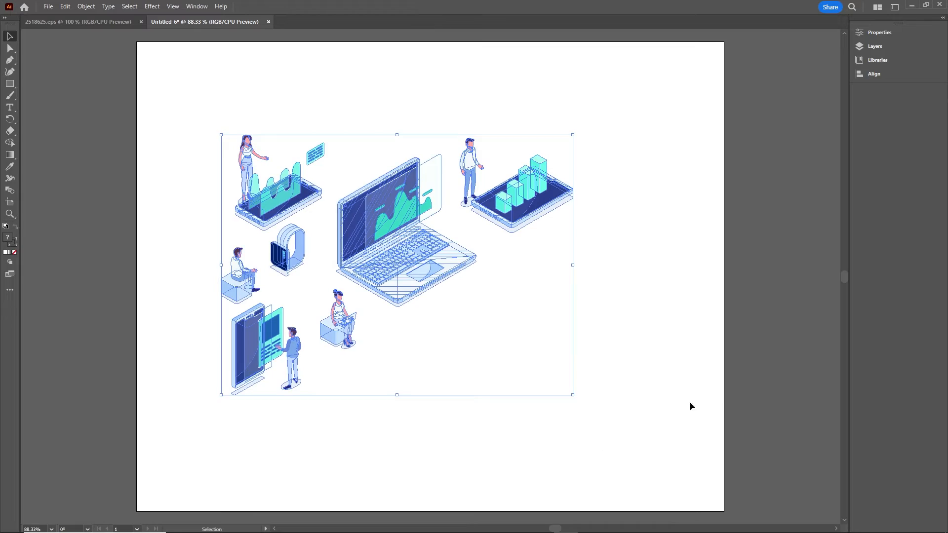
pyautogui.moveTo(572, 397); pyautogui.dragTo(681, 479)
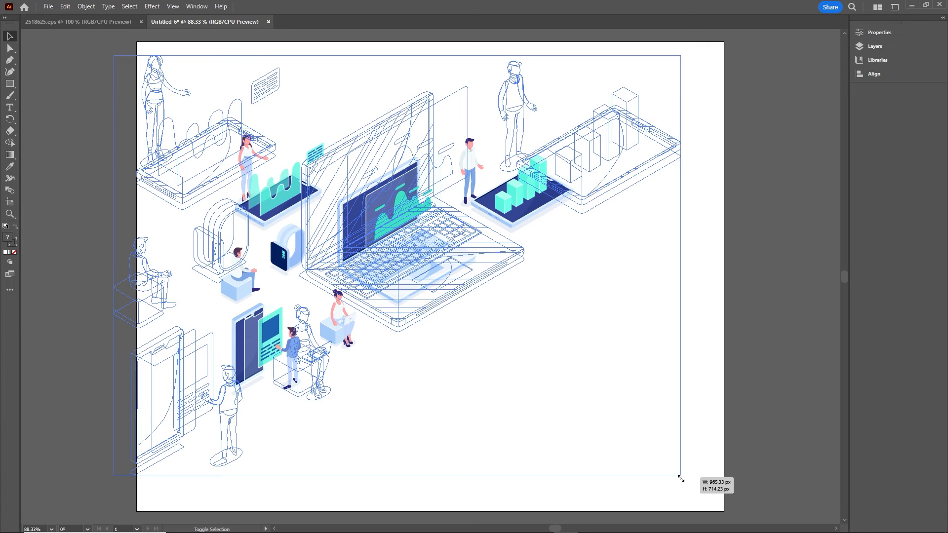
pyautogui.moveTo(690, 487); pyautogui.dragTo(690, 488)
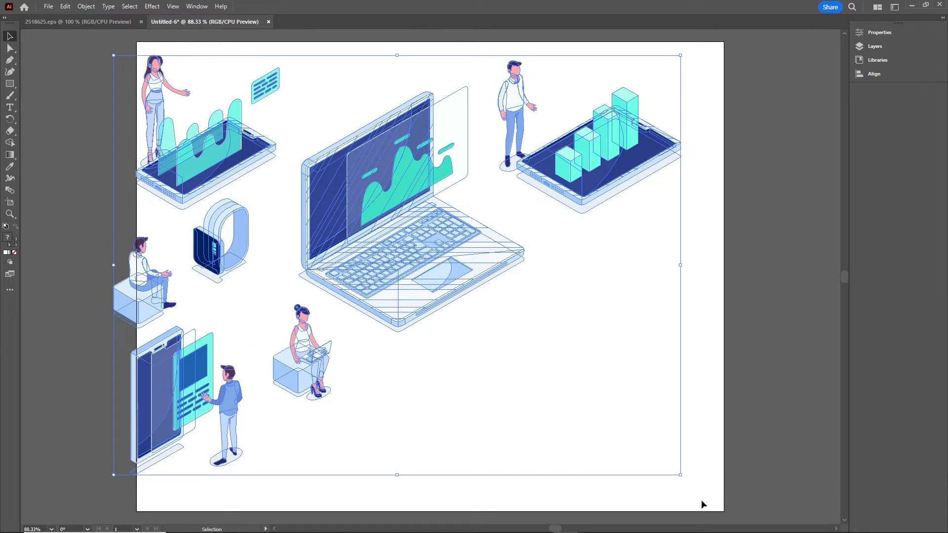
# Nudge the scaled artwork right until it lies fully on the artboard, and shrink it slightly to leave a margin
pyautogui.hotkey('shift', 'Right')
pyautogui.hotkey('shift', 'Right')
pyautogui.hotkey('shift', 'Right')
pyautogui.hotkey('shift', 'Right')
pyautogui.hotkey('shift', 'Right')
pyautogui.hotkey('shift', 'Right')
pyautogui.hotkey('shift', 'Right')
pyautogui.hotkey('shift', 'Right')
pyautogui.hotkey('shift', 'Right')
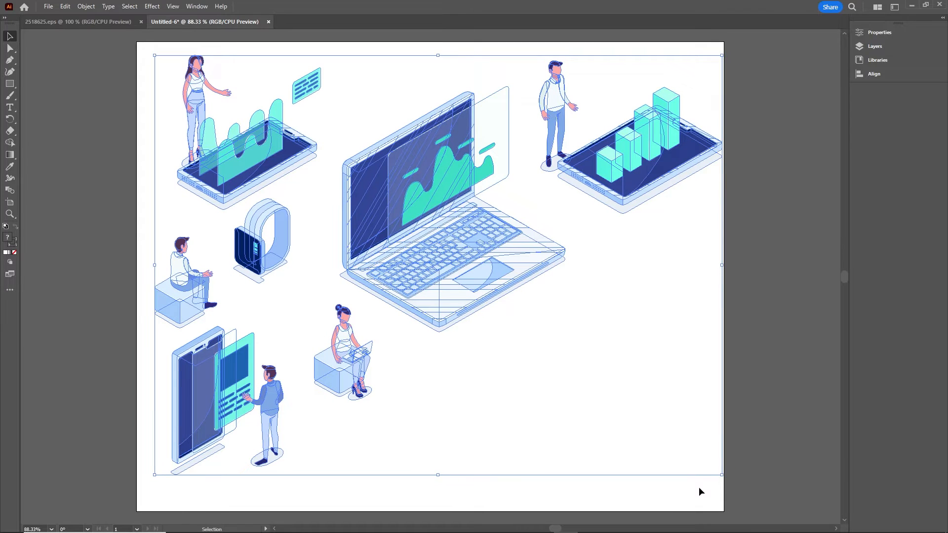
pyautogui.moveTo(721, 474); pyautogui.dragTo(696, 459)
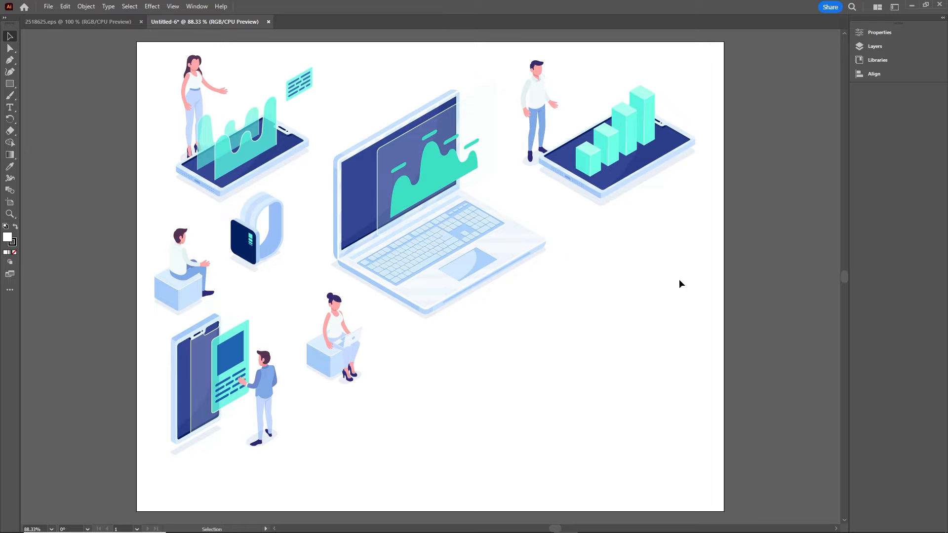
# Go back to 2518625.eps, clear the selection, show the layers and unlock the Background layer
pyautogui.click(68, 21)
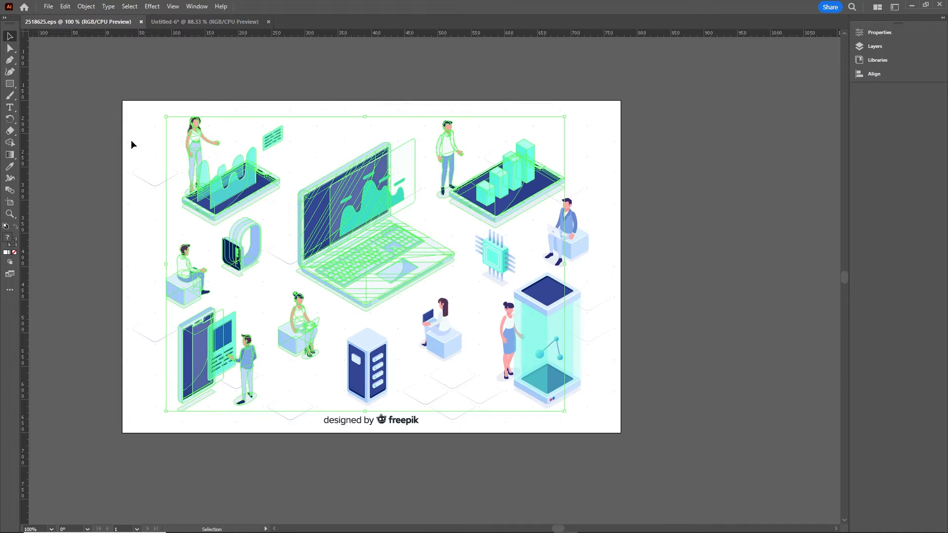
pyautogui.click(654, 310)
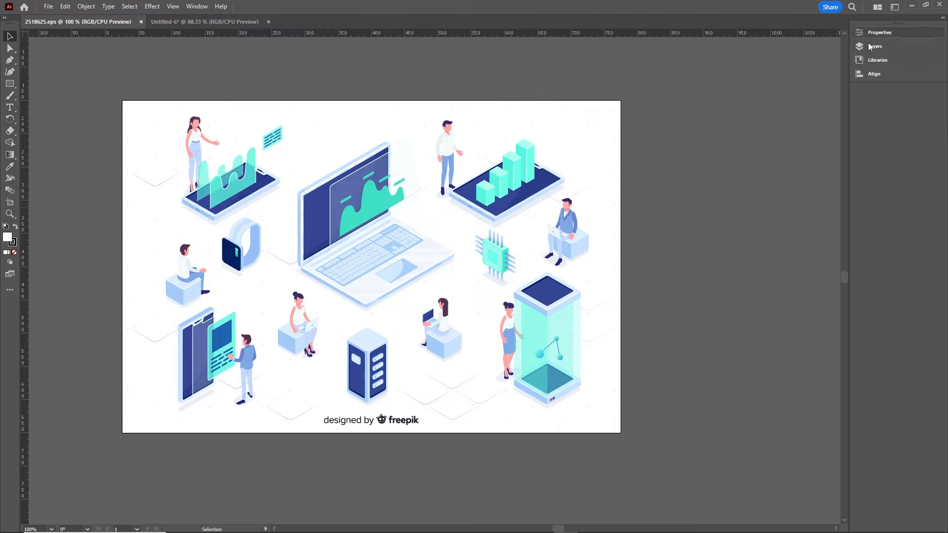
pyautogui.click(908, 50)
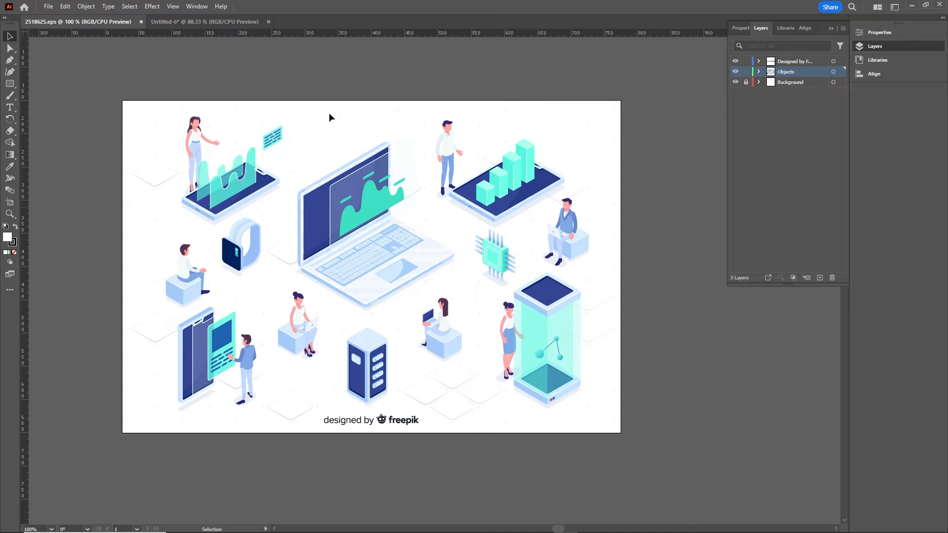
pyautogui.click(195, 6)
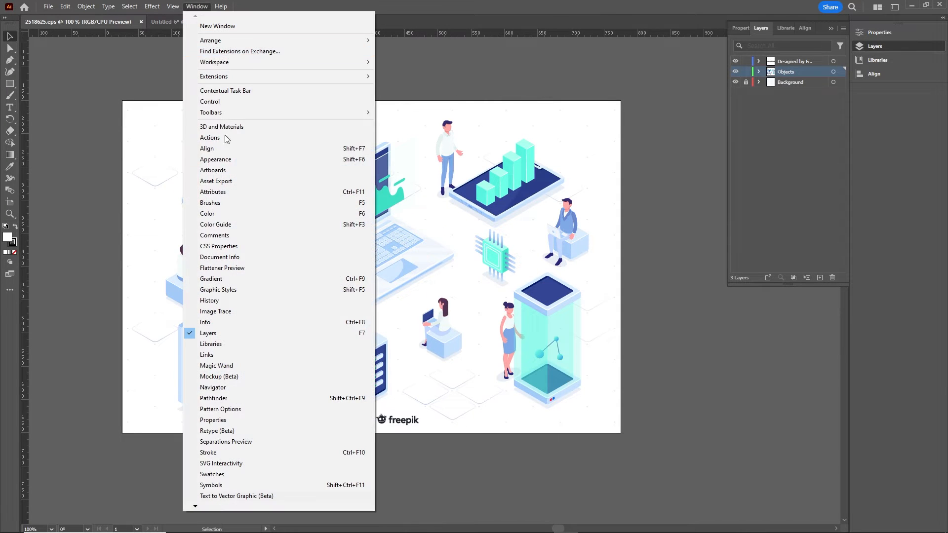
pyautogui.click(819, 146)
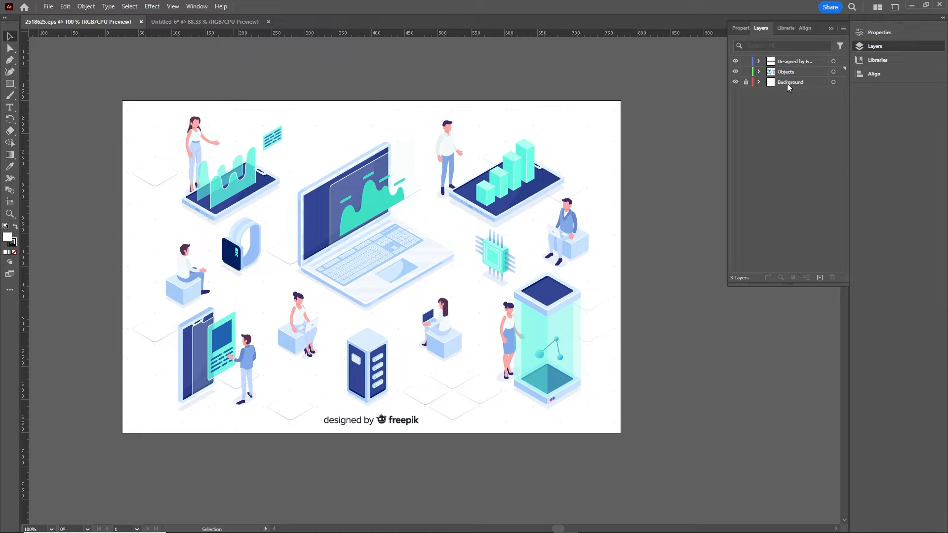
pyautogui.click(746, 83)
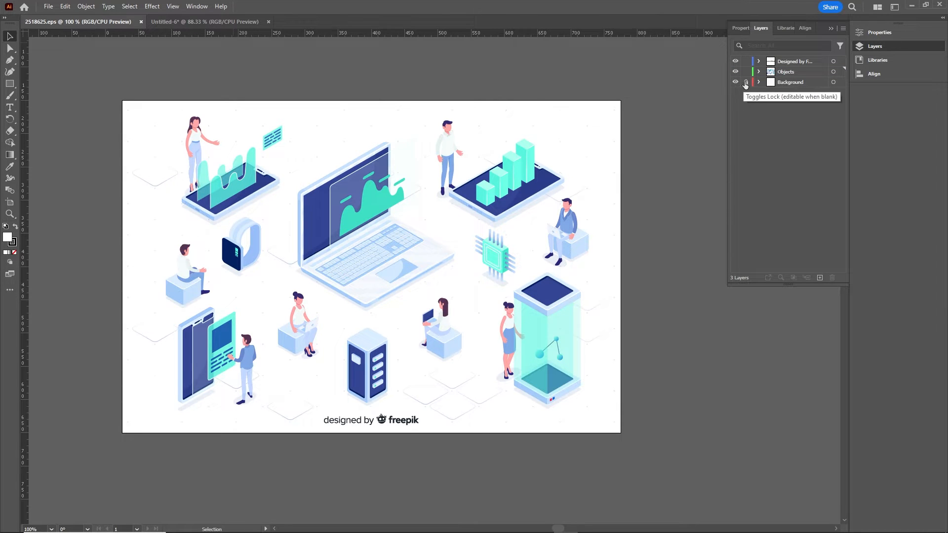
pyautogui.click(746, 82)
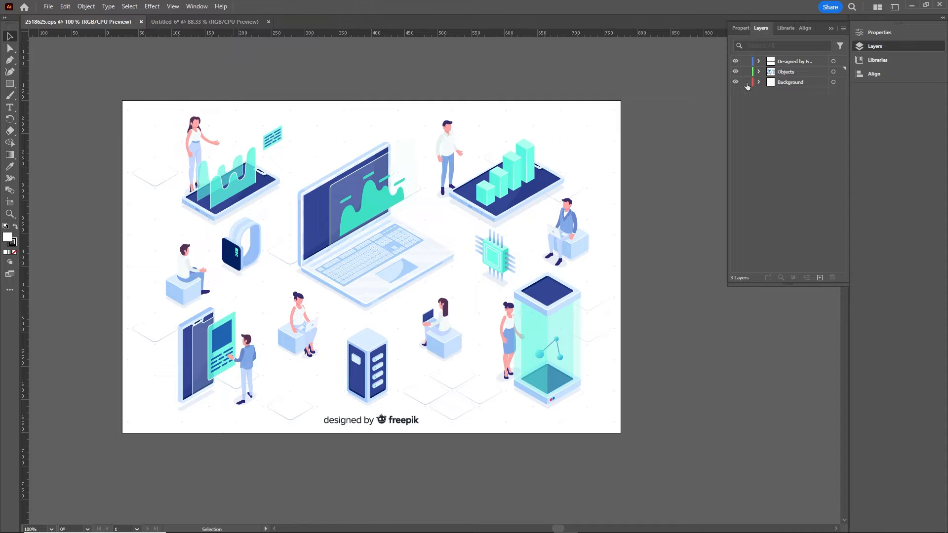
# Copy the Background layer's diamond-and-dot pattern into Untitled-6 and scale it up proportionally toward the artboard's lower-left corner
pyautogui.click(158, 341)
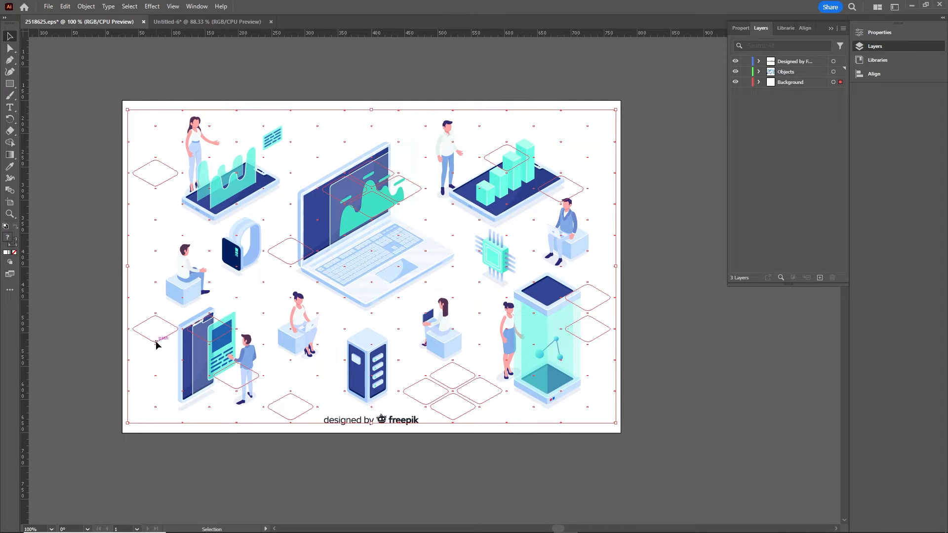
pyautogui.moveTo(156, 344); pyautogui.dragTo(406, 305)
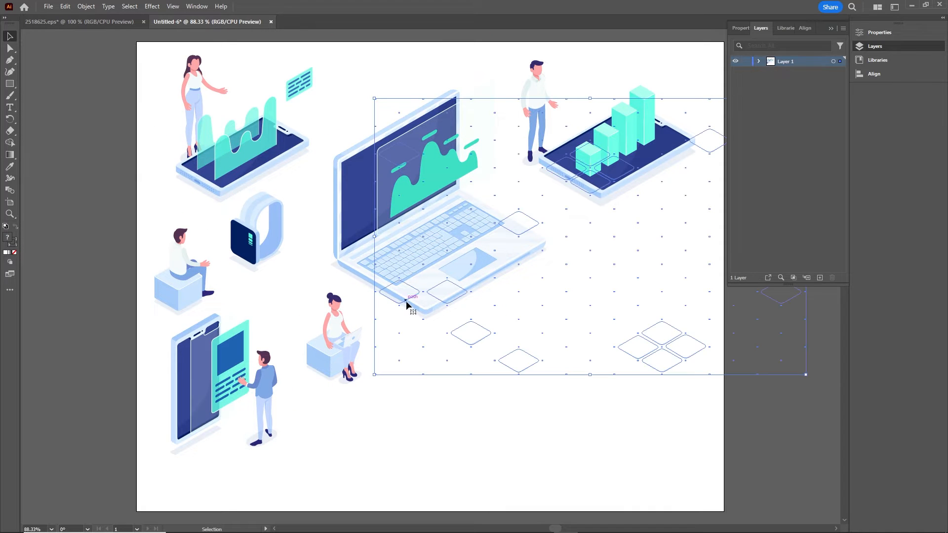
pyautogui.moveTo(375, 376); pyautogui.dragTo(69, 496)
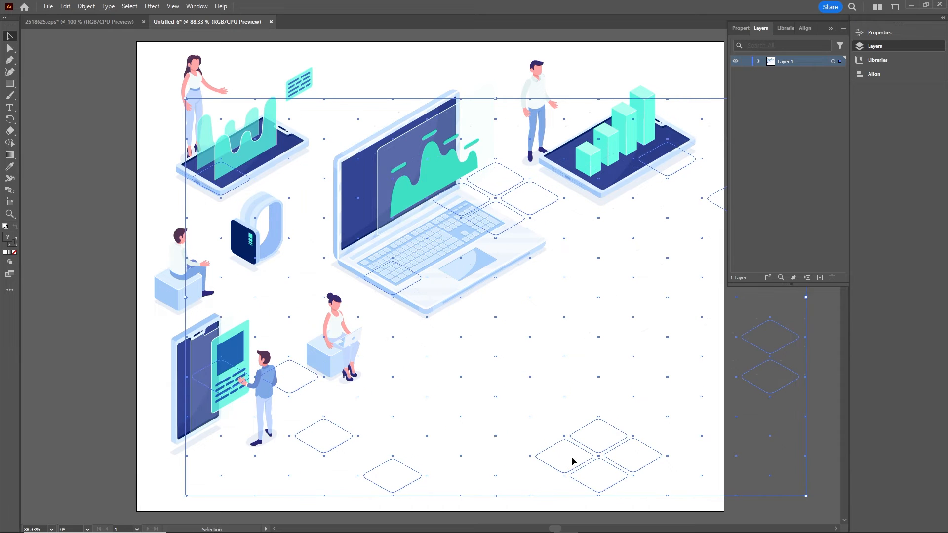
# Nudge the enlarged background pattern left and up until its left edge meets the artboard's left edge, and clear the selection
pyautogui.hotkey('shift', 'Left')
pyautogui.hotkey('shift', 'Left')
pyautogui.hotkey('shift', 'Left')
pyautogui.hotkey('shift', 'Left')
pyautogui.hotkey('shift', 'Left')
pyautogui.hotkey('shift', 'Left')
pyautogui.hotkey('shift', 'Left')
pyautogui.hotkey('shift', 'Up')
pyautogui.hotkey('shift', 'Up')
pyautogui.hotkey('shift', 'Up')
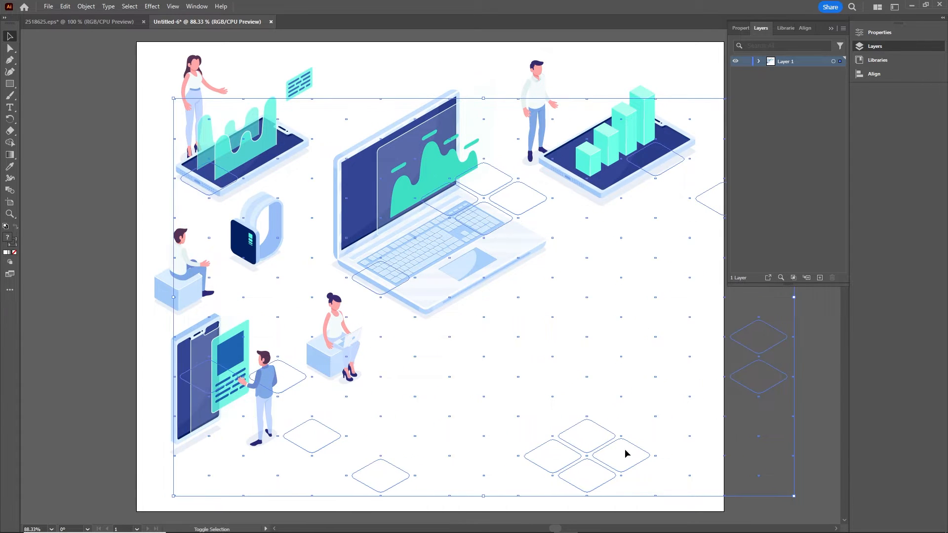
pyautogui.hotkey('shift', 'Left')
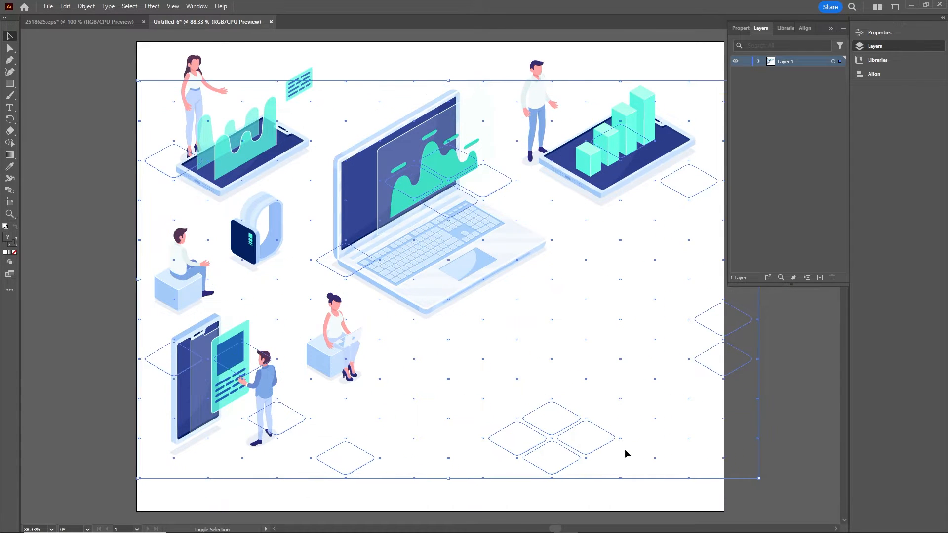
pyautogui.hotkey('shift', 'Up')
pyautogui.press('Return')
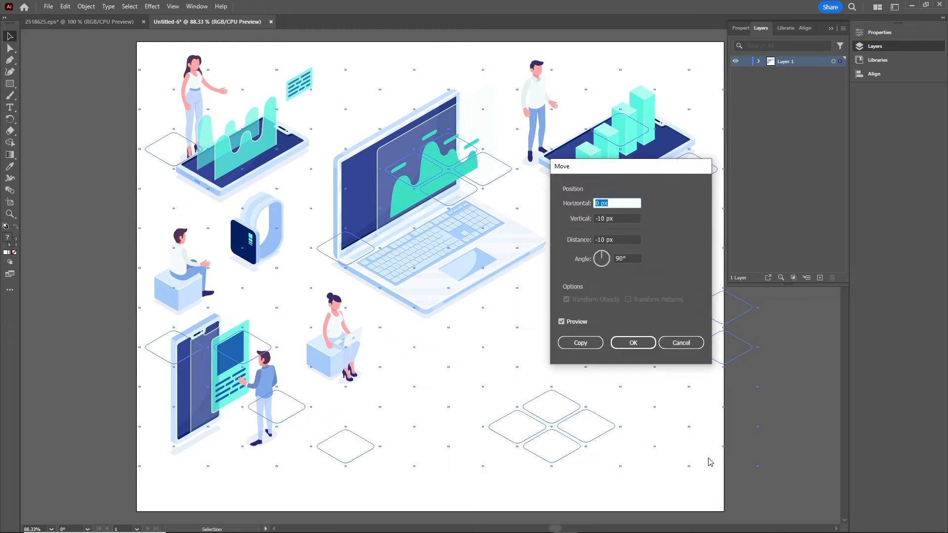
pyautogui.click(703, 343)
pyautogui.click(780, 350)
pyautogui.hotkey('ctrl', '0')
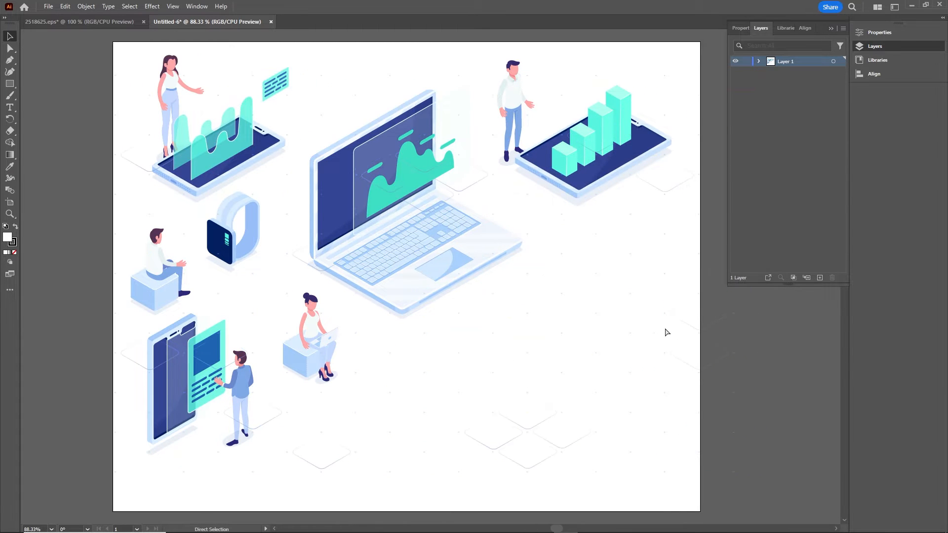
# Set the Layers panel's row size to a custom 60 pixels for larger thumbnails
pyautogui.scroll(-1, 652, 320)
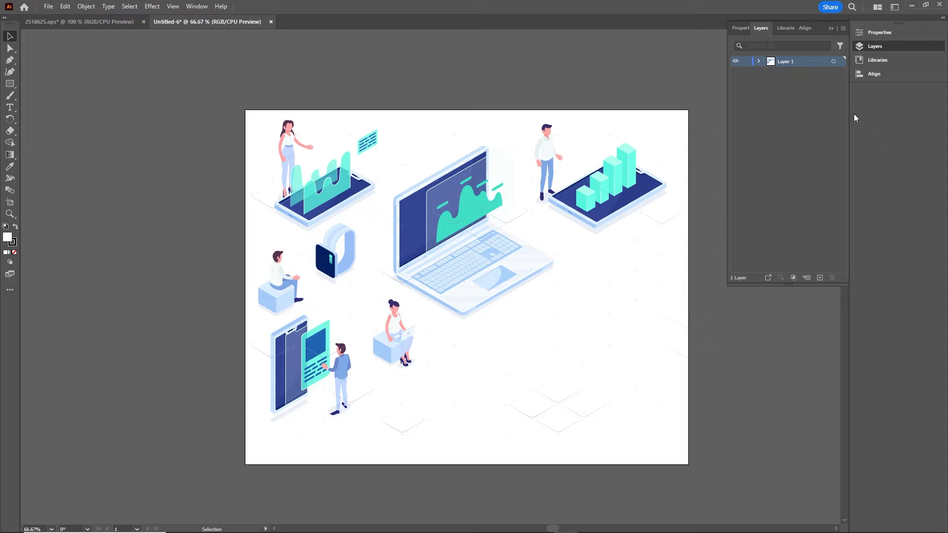
pyautogui.click(843, 29)
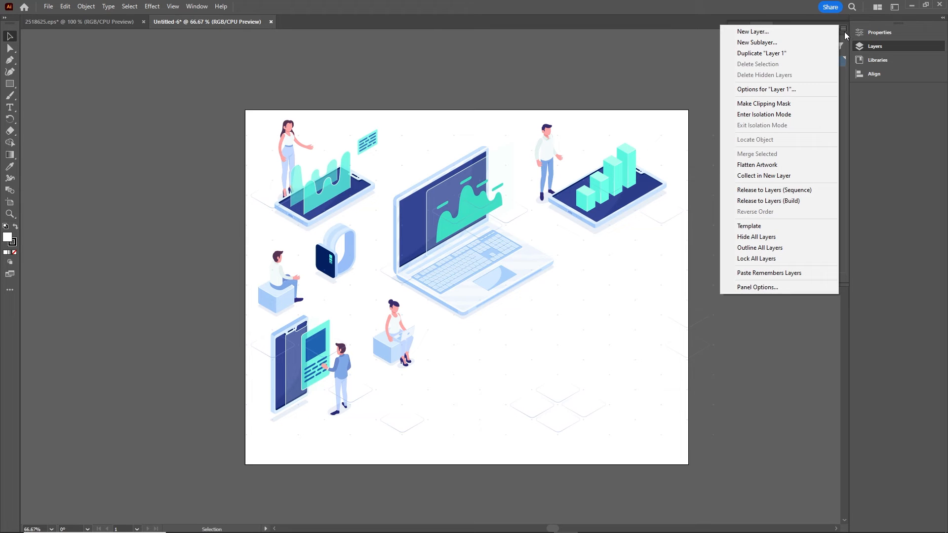
pyautogui.click(770, 288)
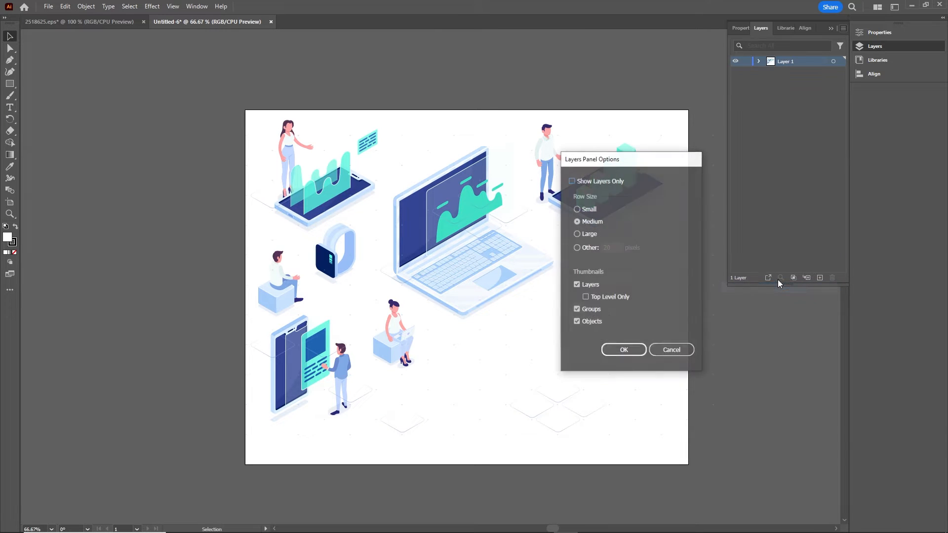
pyautogui.click(577, 247)
pyautogui.write('6')
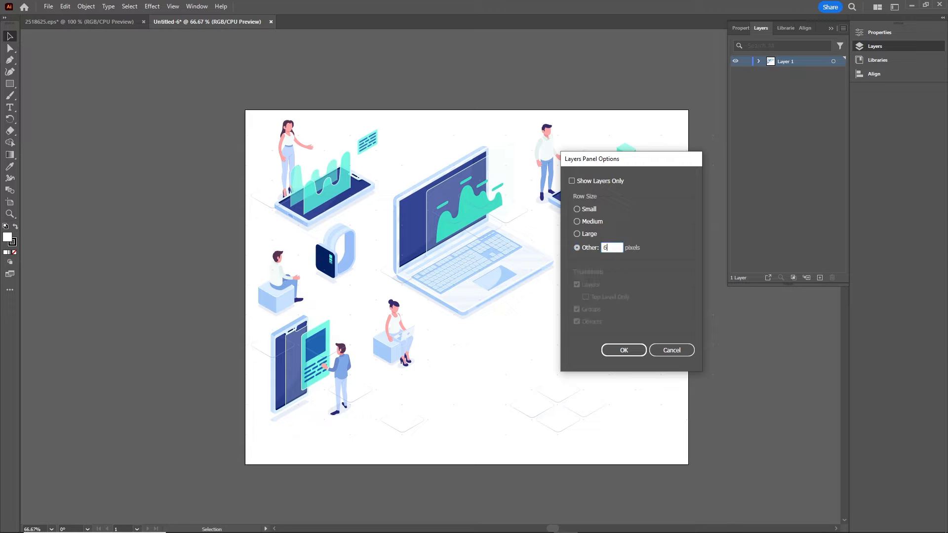
pyautogui.write('0')
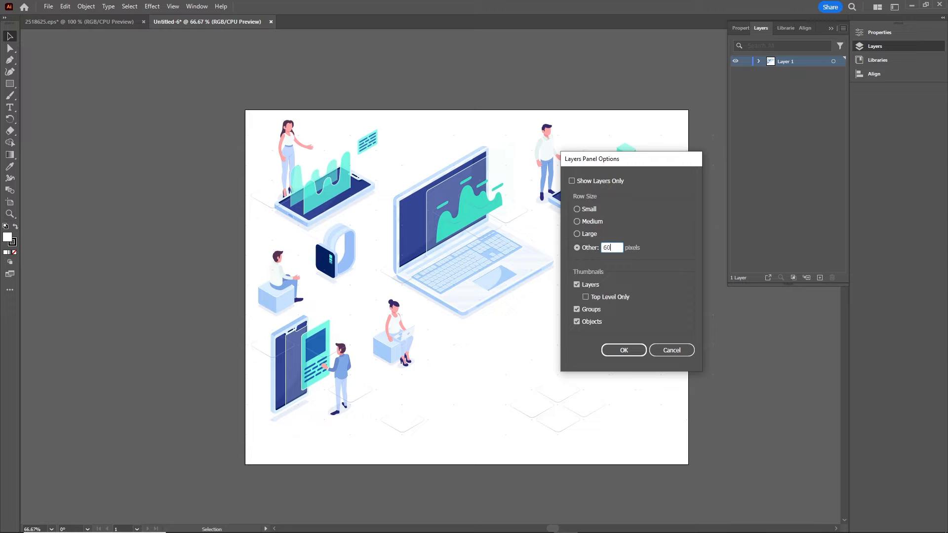
pyautogui.click(623, 351)
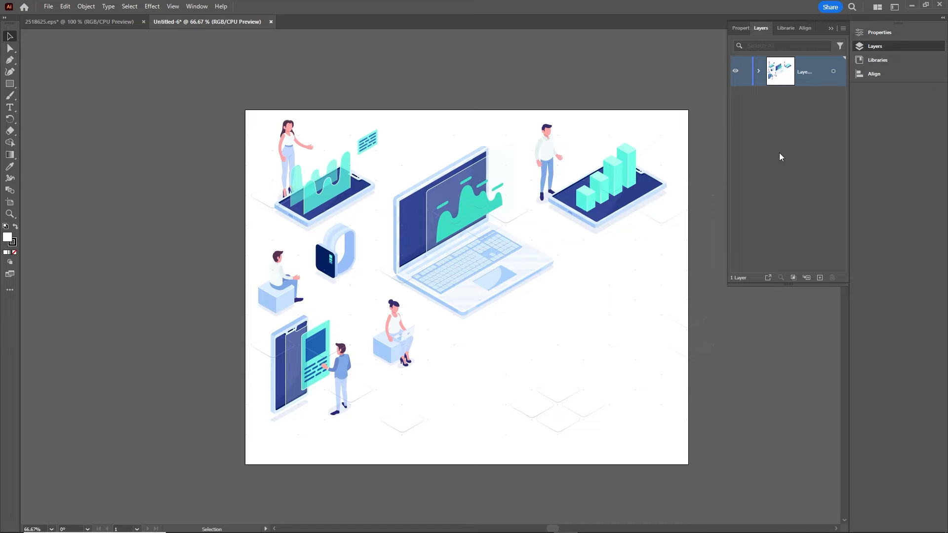
# Check the groups inside Layer 1 and release them to separate layers using the Sequence option
pyautogui.click(759, 73)
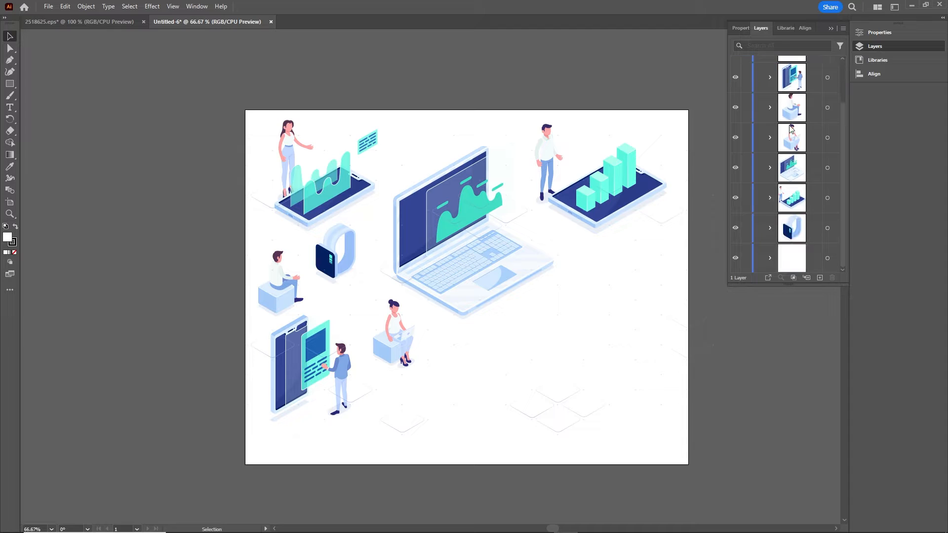
pyautogui.click(796, 102)
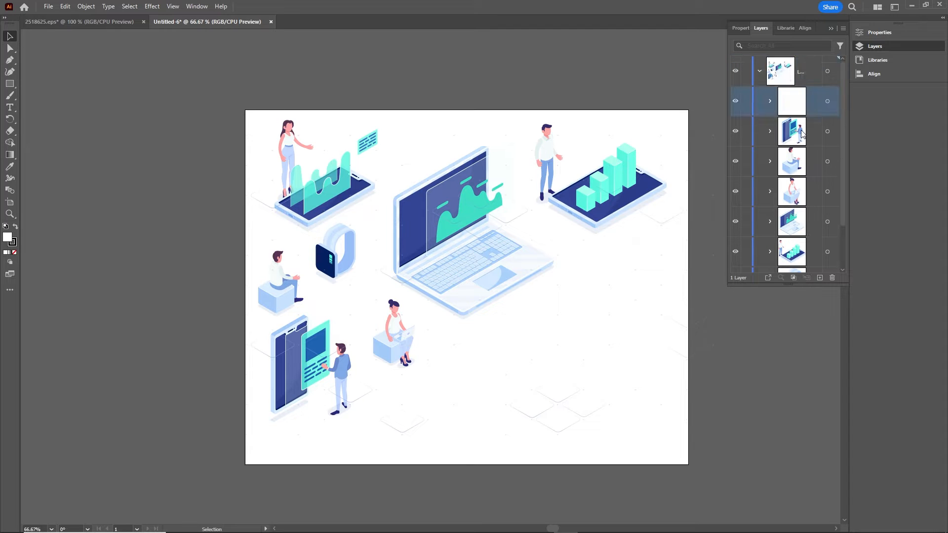
pyautogui.click(759, 72)
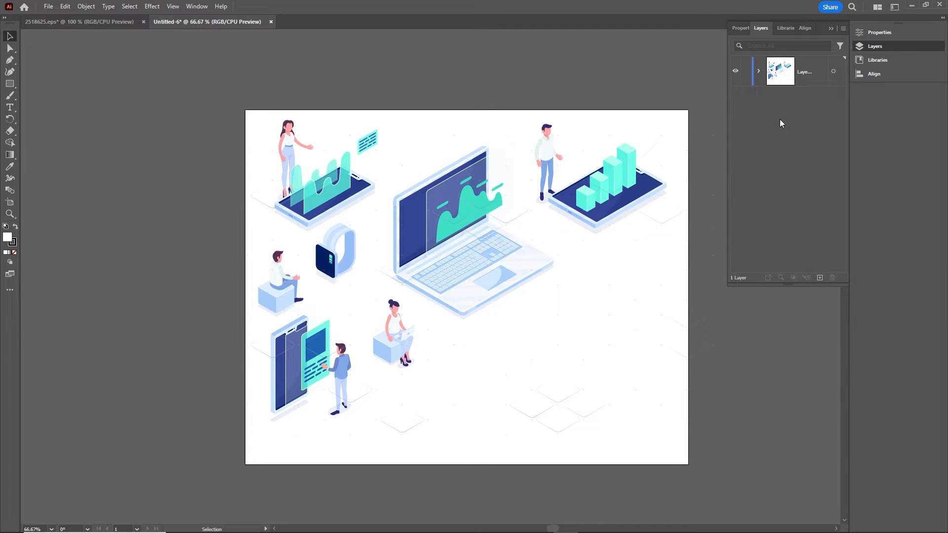
pyautogui.click(790, 77)
pyautogui.click(843, 28)
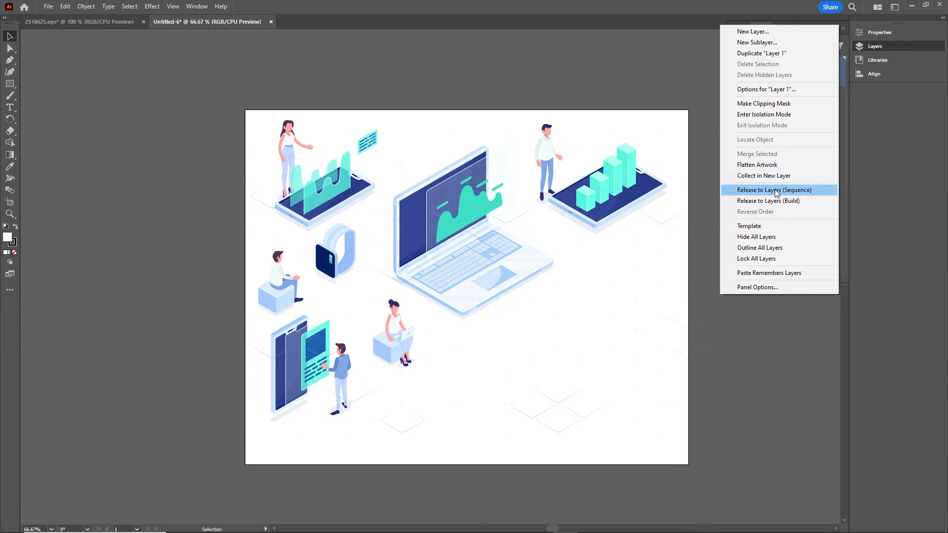
pyautogui.click(800, 192)
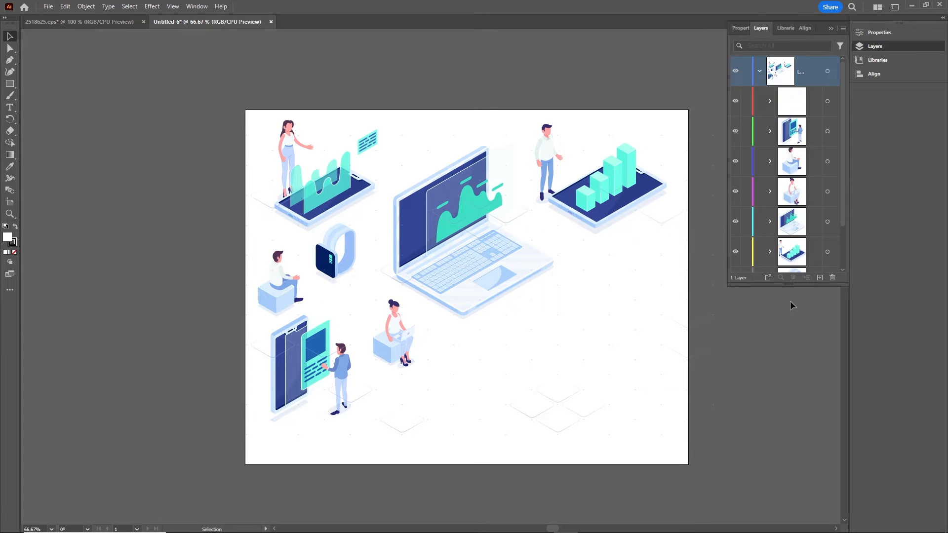
# Make the layer list taller and move all the released sublayers out of Layer 1 to the top level
pyautogui.moveTo(793, 284); pyautogui.dragTo(797, 426)
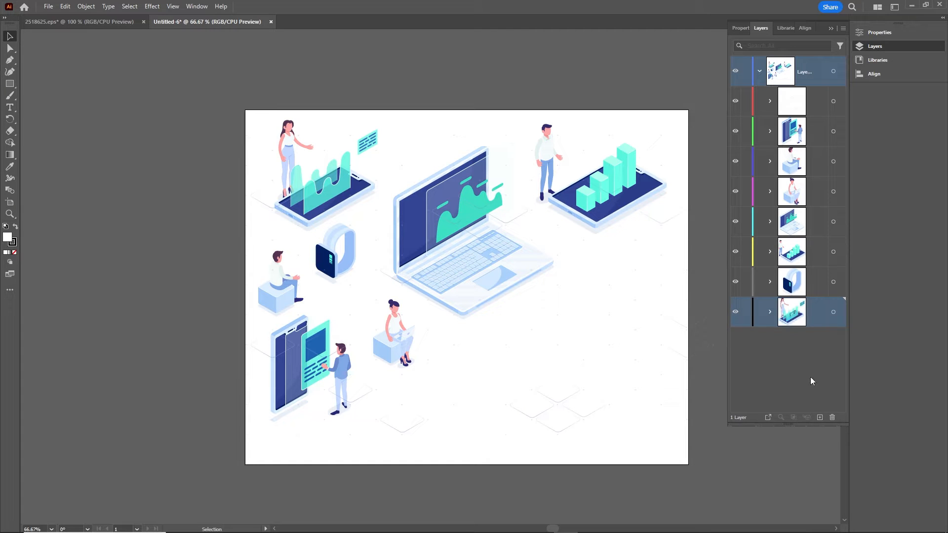
pyautogui.click(793, 107)
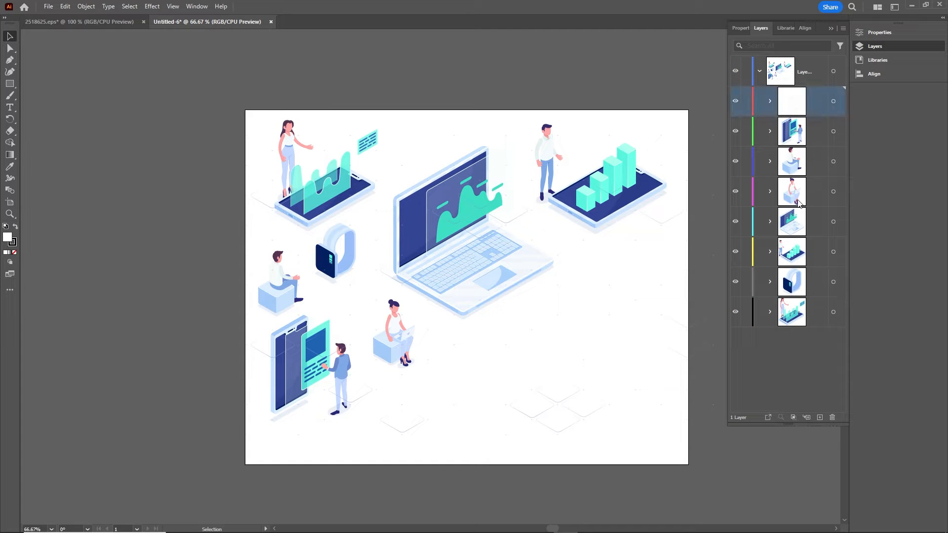
pyautogui.keyDown('shift'); pyautogui.click(800, 314); pyautogui.keyUp('shift')
pyautogui.moveTo(797, 166); pyautogui.dragTo(788, 354)
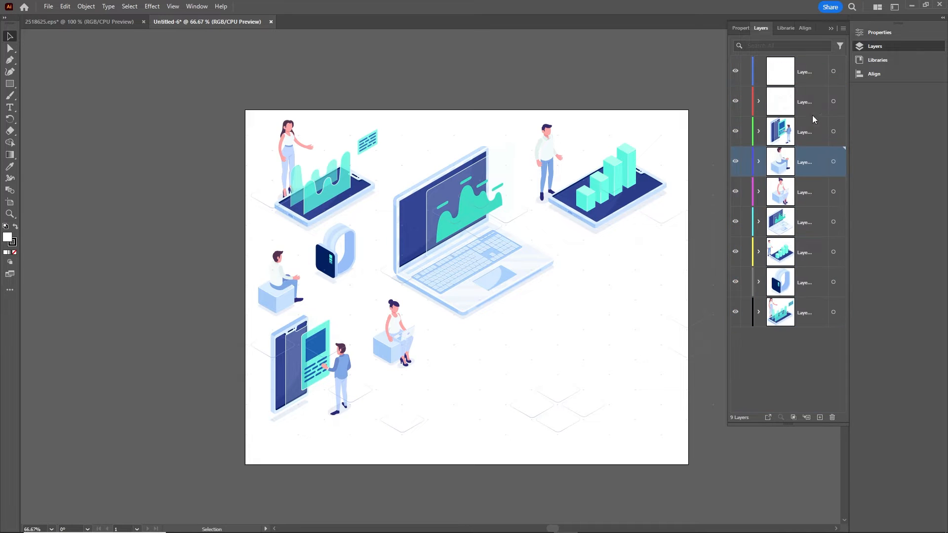
# Widen the layer list to show the full layer names and delete the empty Layer 1
pyautogui.click(805, 69)
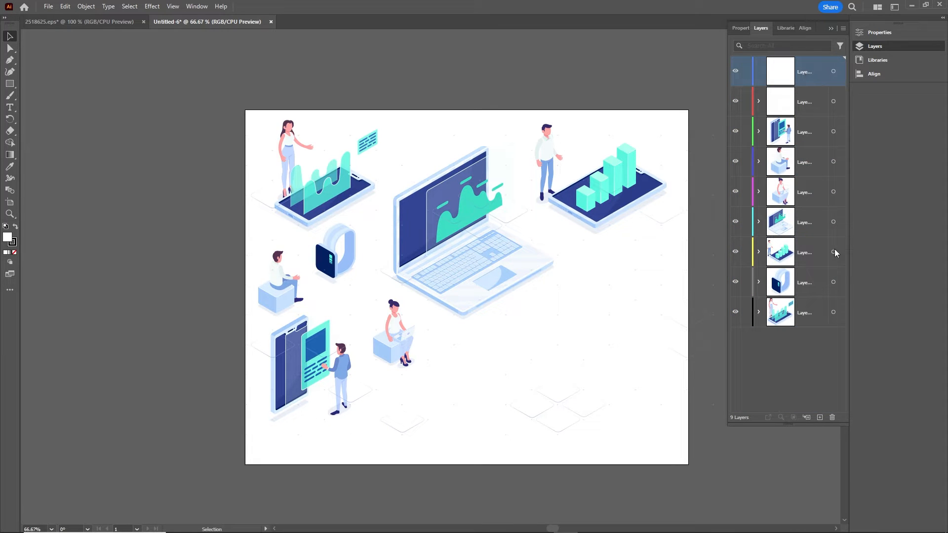
pyautogui.moveTo(727, 219); pyautogui.dragTo(673, 221)
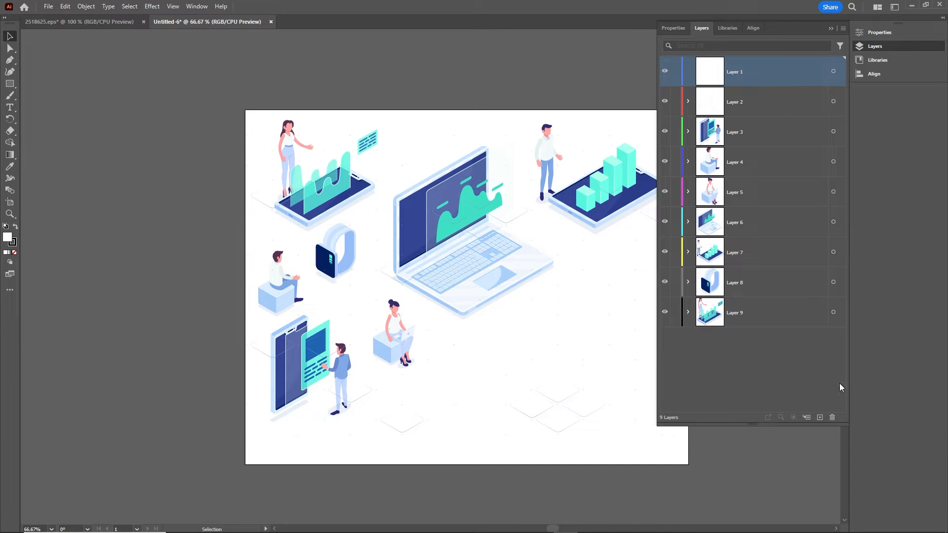
pyautogui.click(833, 417)
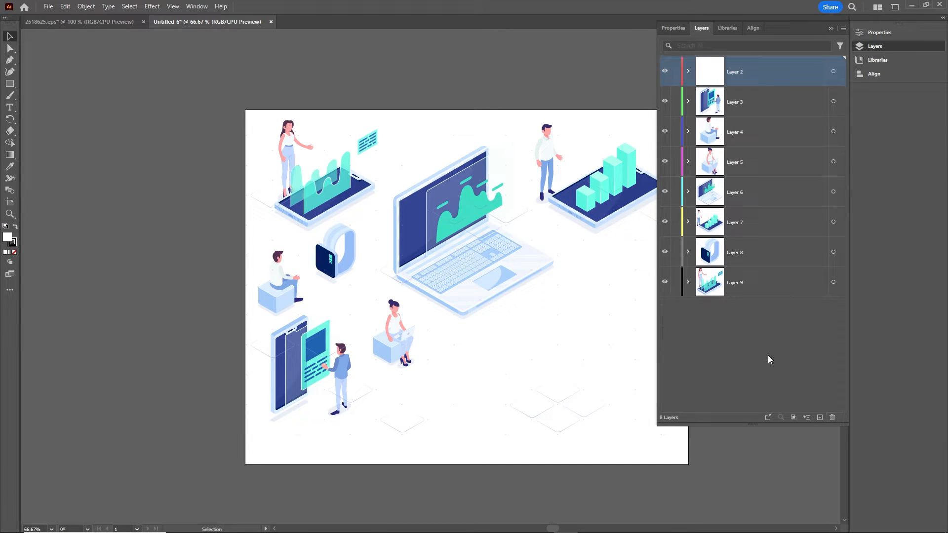
# Move Layer 2, the background pattern, beneath all other layers and collapse the layer list
pyautogui.click(752, 83)
pyautogui.moveTo(767, 72); pyautogui.dragTo(772, 299)
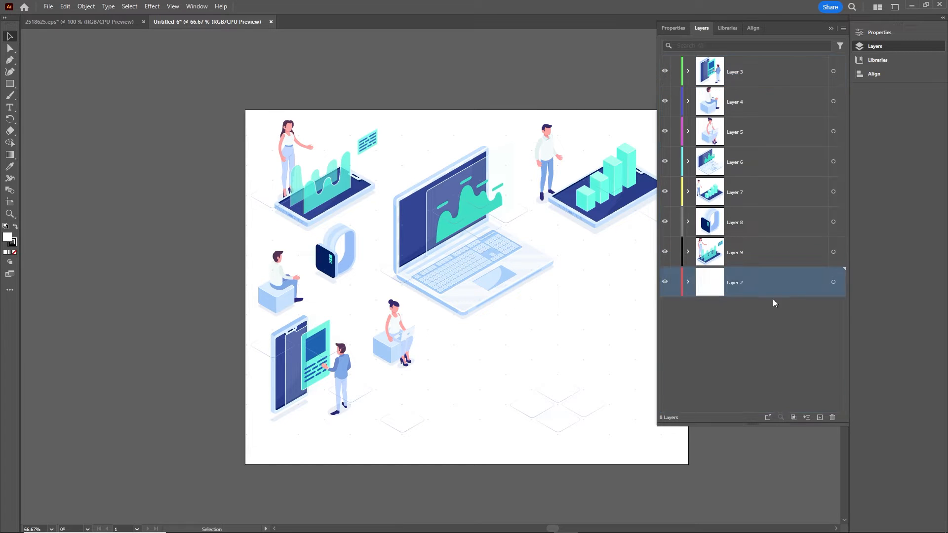
pyautogui.click(830, 28)
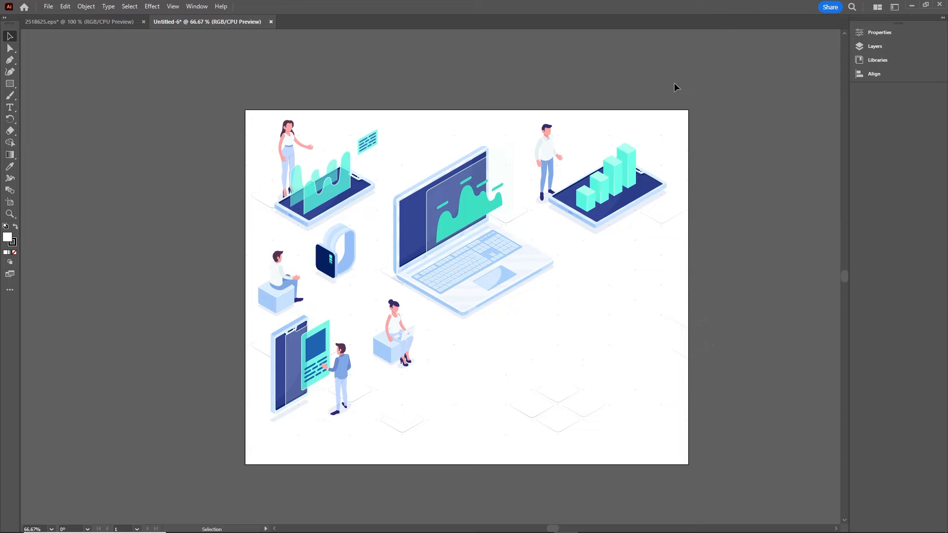
# Begin saving the document and create a folder named illustrator in 12 2.5d animation number 1 > tutorial animate
pyautogui.press('a')
pyautogui.hotkey('ctrl', 's')
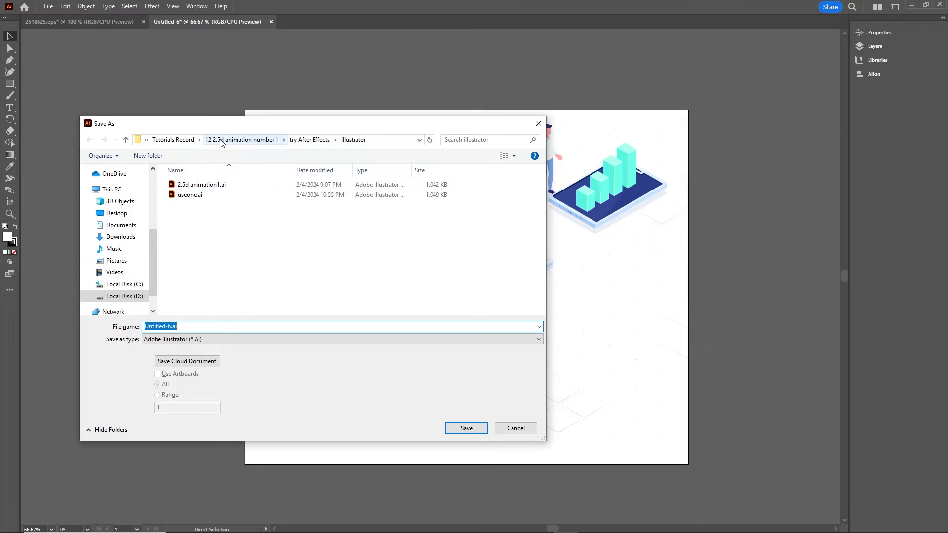
pyautogui.click(183, 142)
pyautogui.scroll(-3, 247, 267)
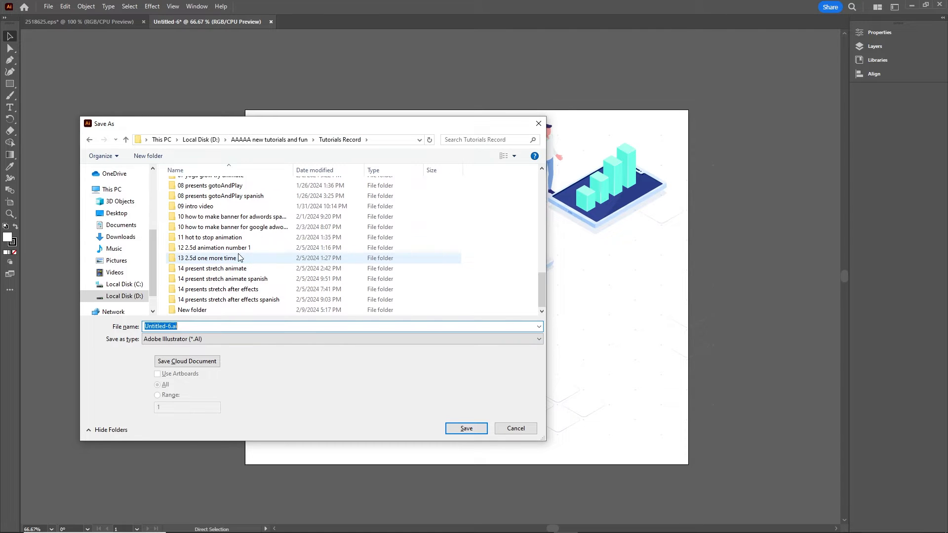
pyautogui.doubleClick(210, 248)
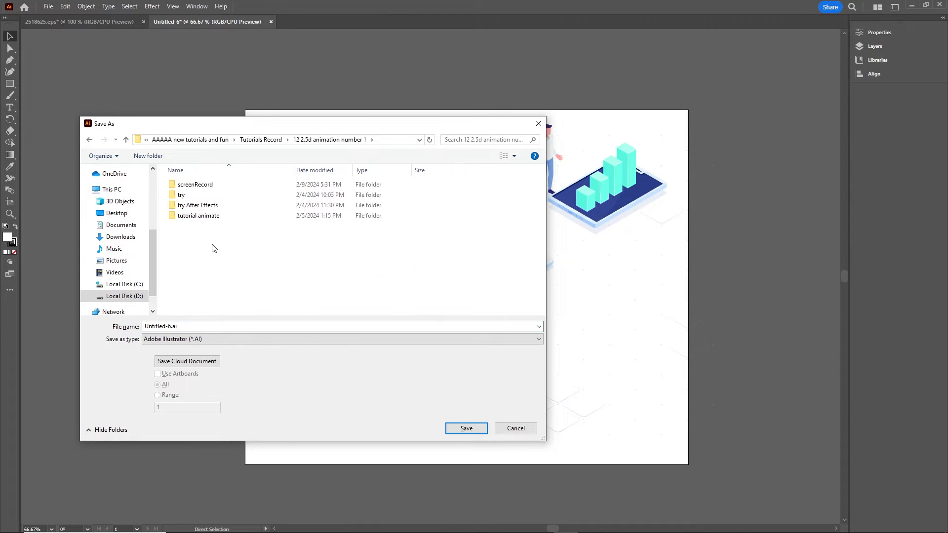
pyautogui.doubleClick(198, 216)
pyautogui.rightClick(187, 235)
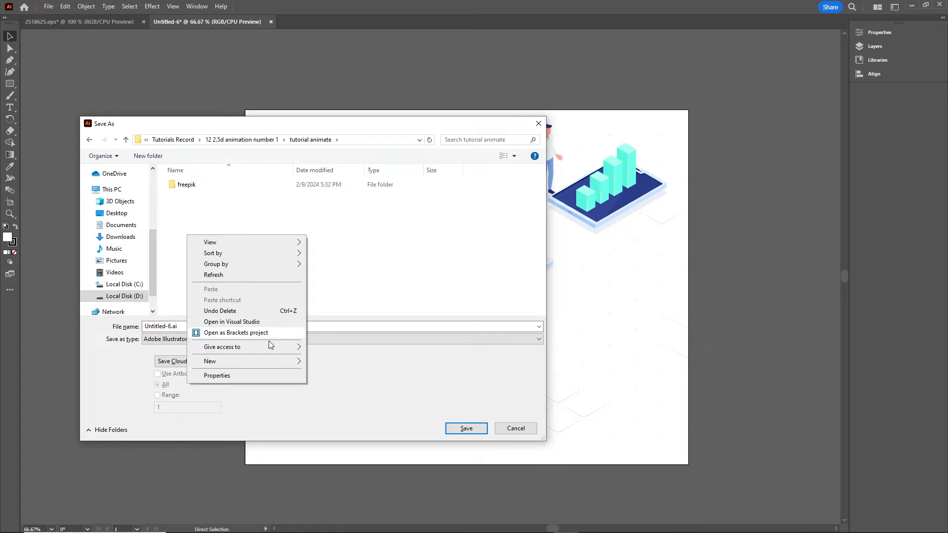
pyautogui.moveTo(279, 364)
pyautogui.click(316, 361)
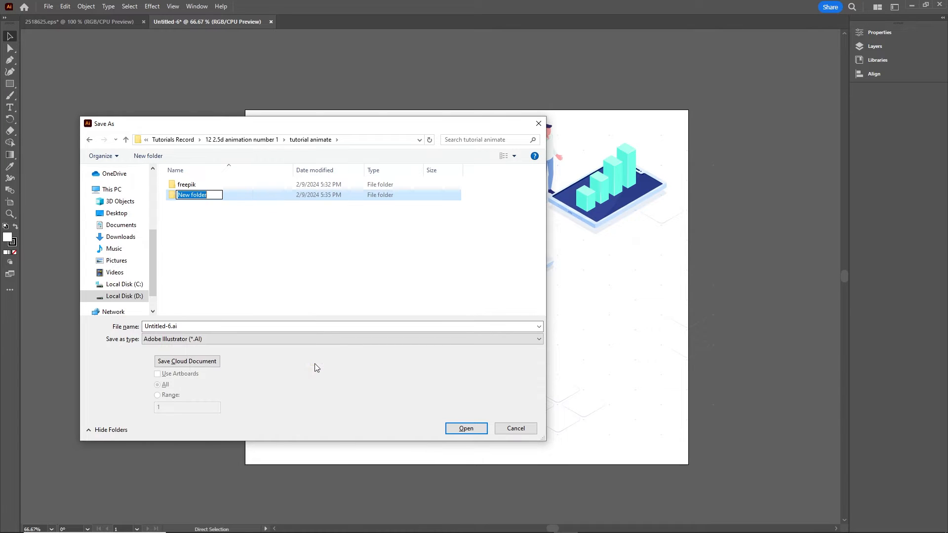
pyautogui.write('illustrator')
pyautogui.click(287, 284)
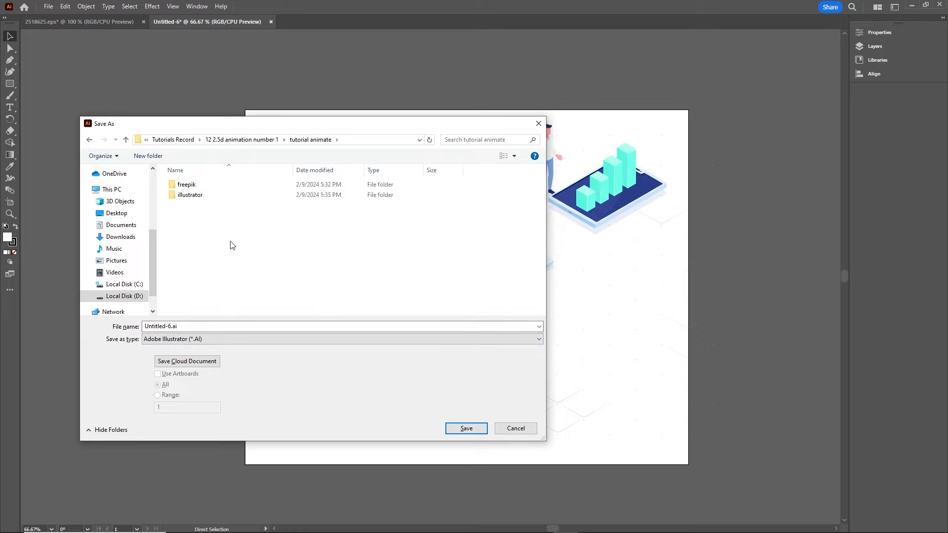
# Save the document in the new illustrator folder as 2.5d in Adobe Illustrator format, with the Illustrator 2020 version and default options
pyautogui.doubleClick(200, 196)
pyautogui.click(191, 326)
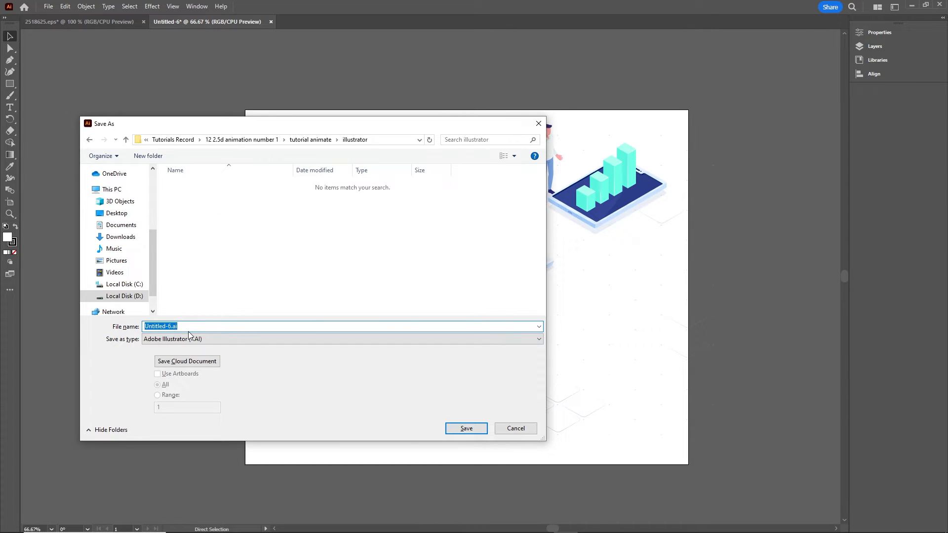
pyautogui.write('2.5d')
pyautogui.click(482, 430)
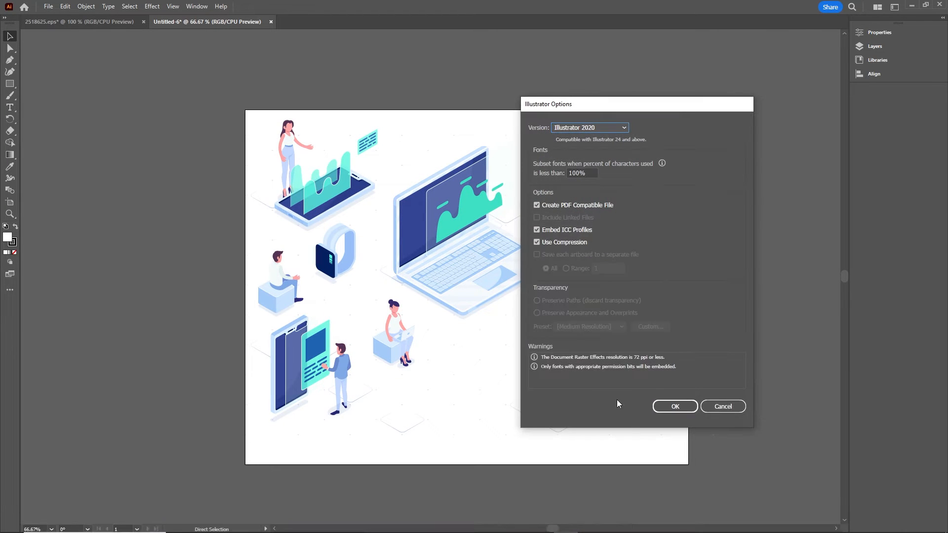
pyautogui.click(660, 404)
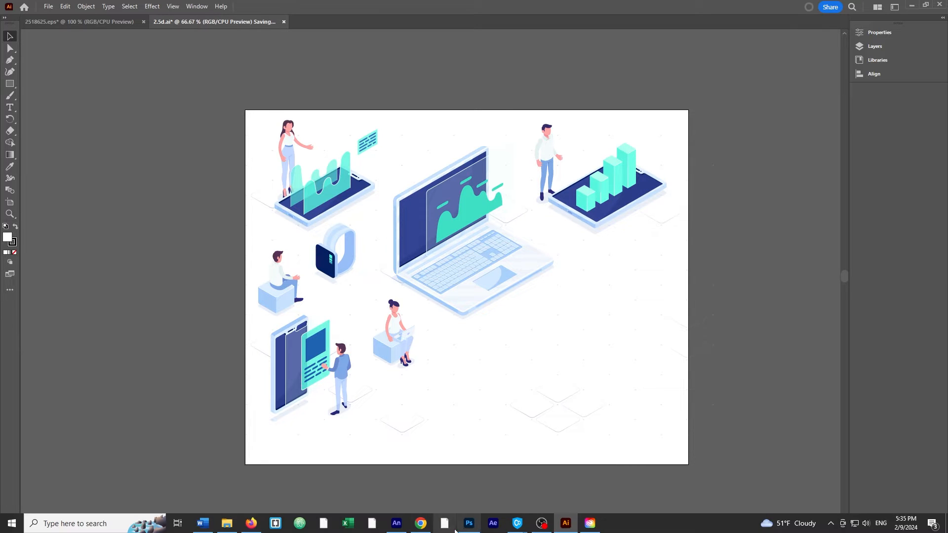
# Switch to Adobe Animate and create an HTML5 Canvas document 1000 pixels wide and 800 pixels high at 24 fps
pyautogui.click(396, 523)
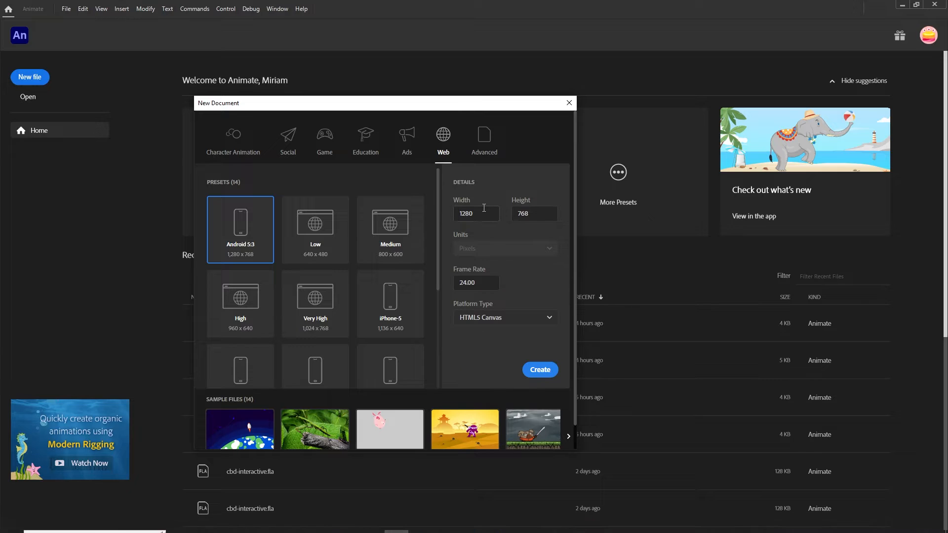
pyautogui.doubleClick(484, 210)
pyautogui.write('10')
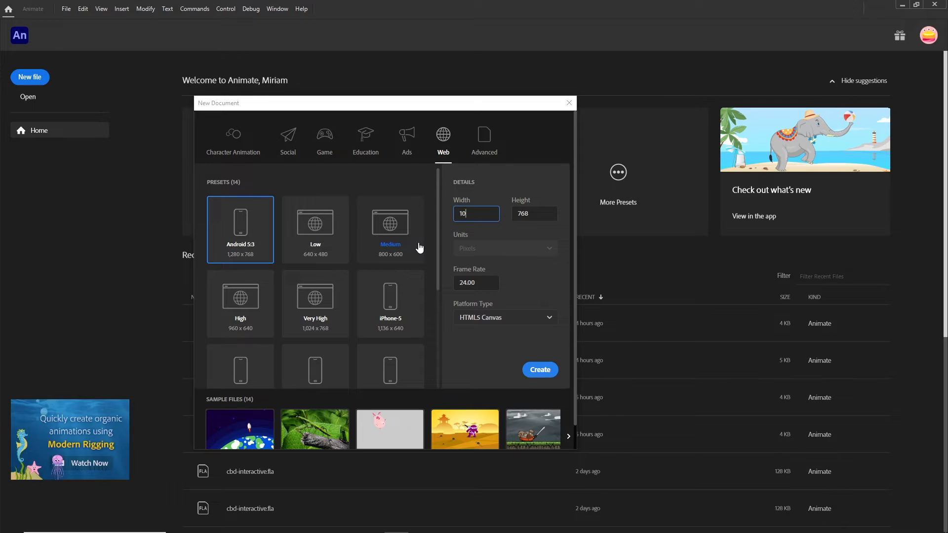
pyautogui.write('00')
pyautogui.press('Tab')
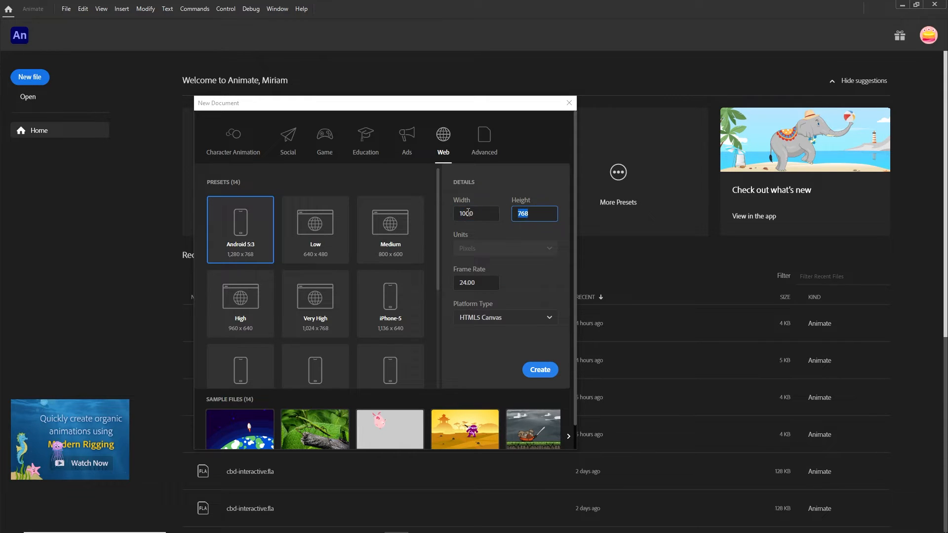
pyautogui.write('800')
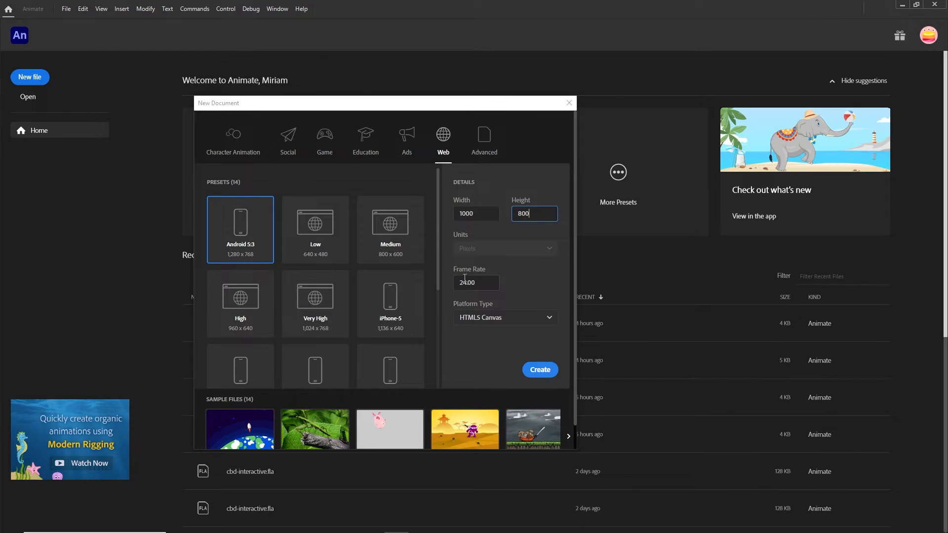
pyautogui.click(537, 378)
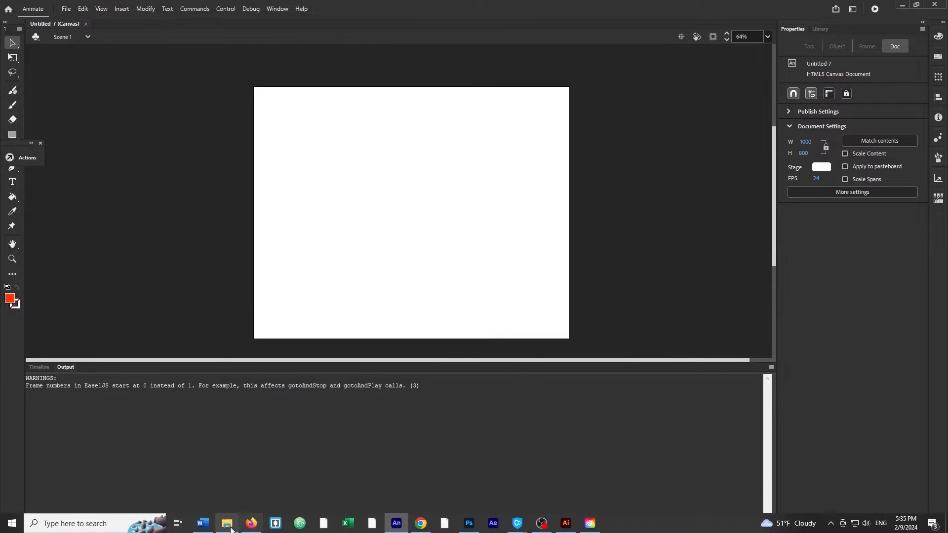
# Import 2.5d.ai from the illustrator folder to the stage, converting its layers to Animate layers, and show the timeline with nothing selected
pyautogui.click(227, 523)
pyautogui.click(610, 215)
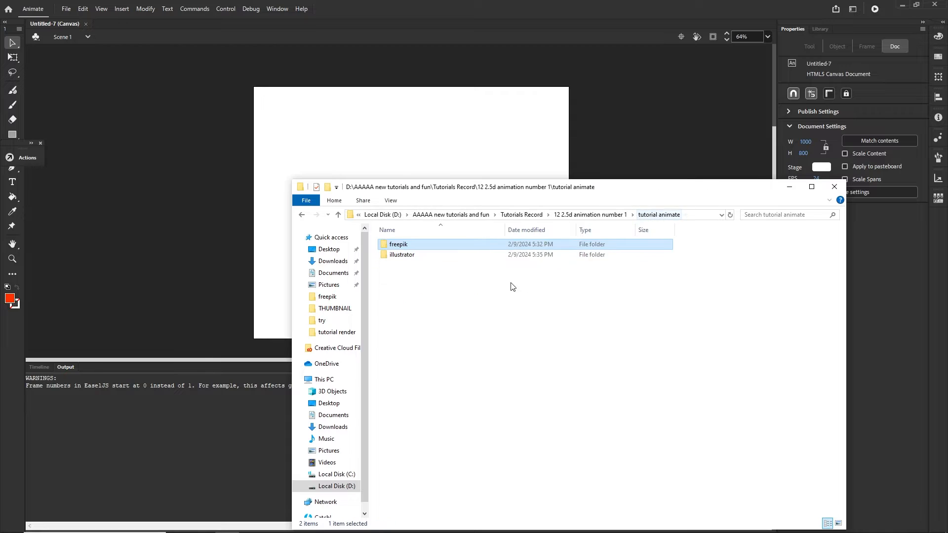
pyautogui.doubleClick(403, 254)
pyautogui.moveTo(390, 249); pyautogui.dragTo(397, 151)
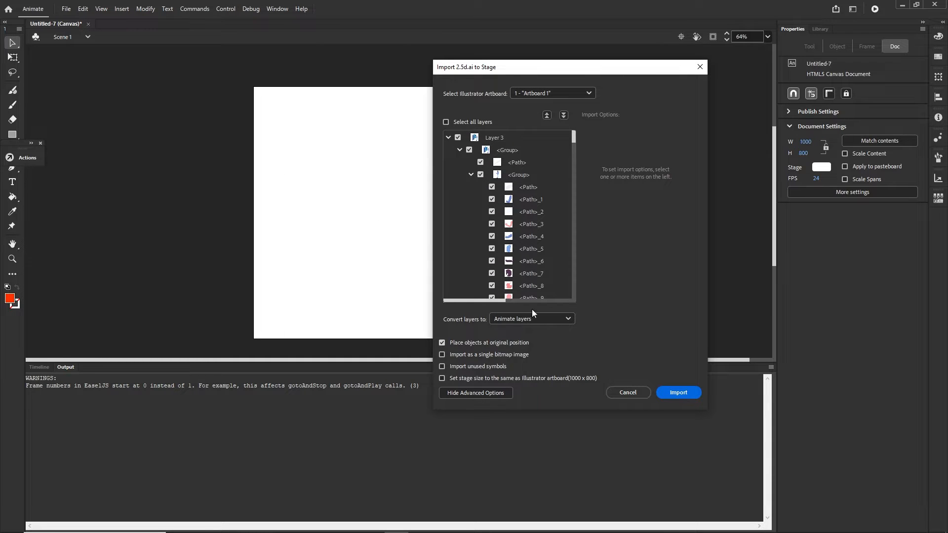
pyautogui.click(681, 393)
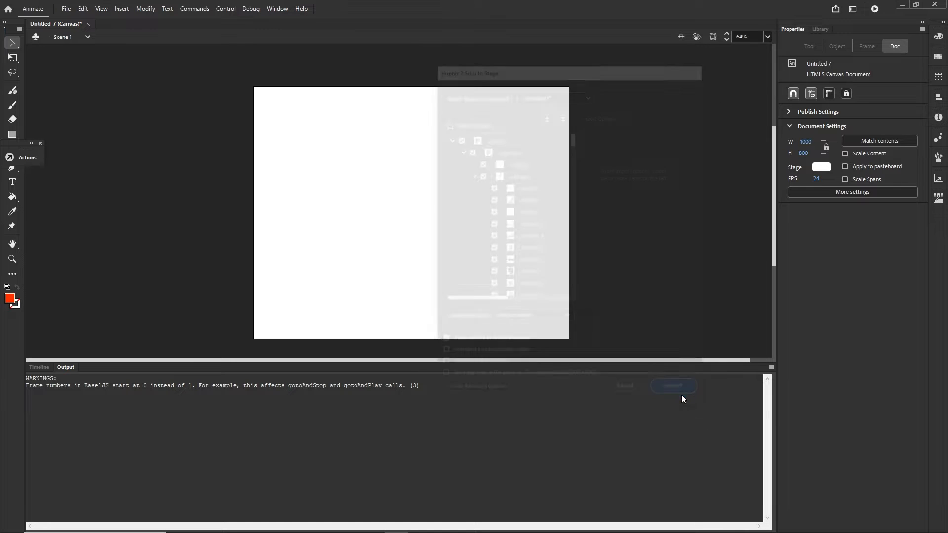
pyautogui.click(41, 369)
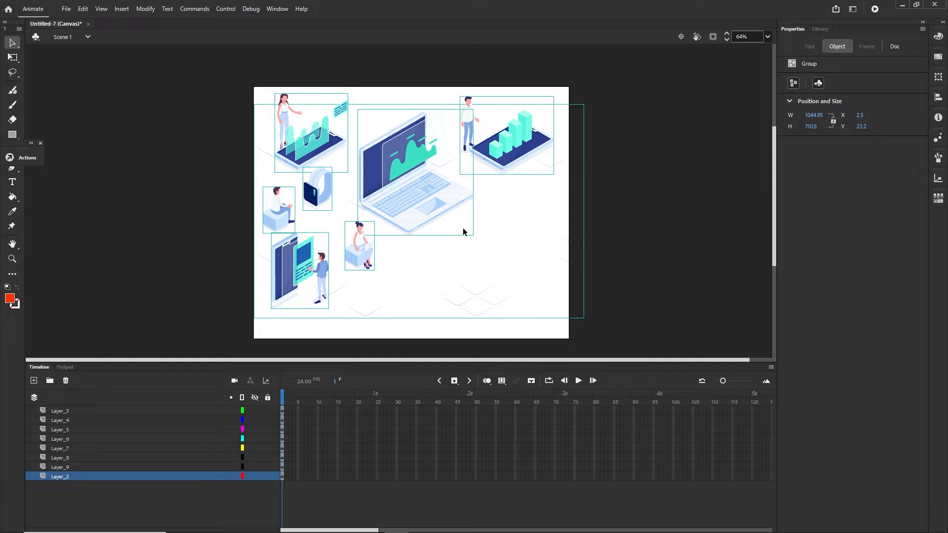
pyautogui.click(640, 221)
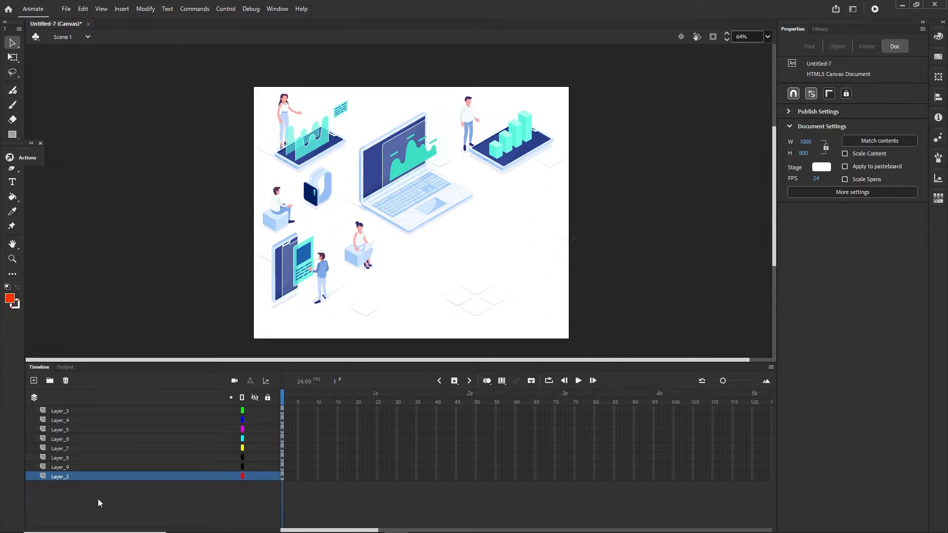
# Delete the imported artwork from the stage and remove all of its layers from the timeline
pyautogui.click(60, 478)
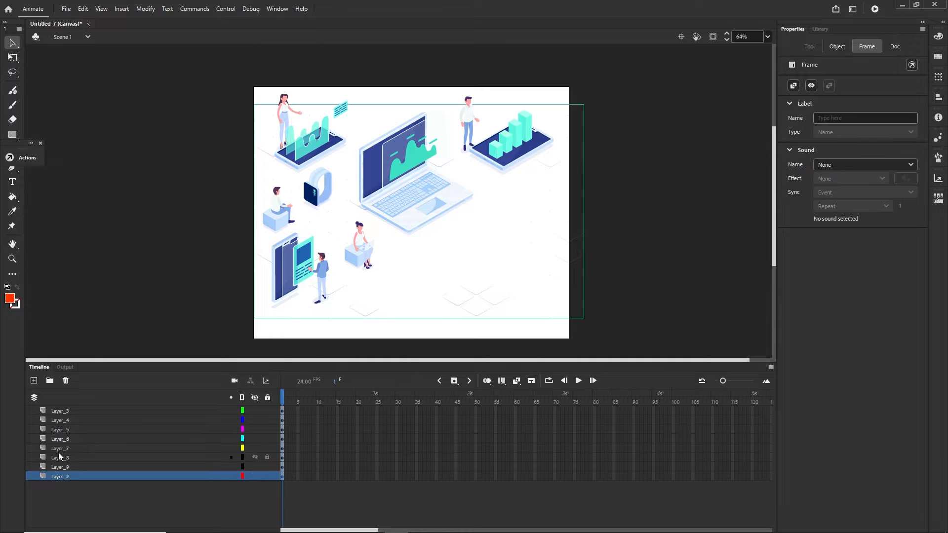
pyautogui.keyDown('shift'); pyautogui.click(57, 413); pyautogui.keyUp('shift')
pyautogui.press('Delete')
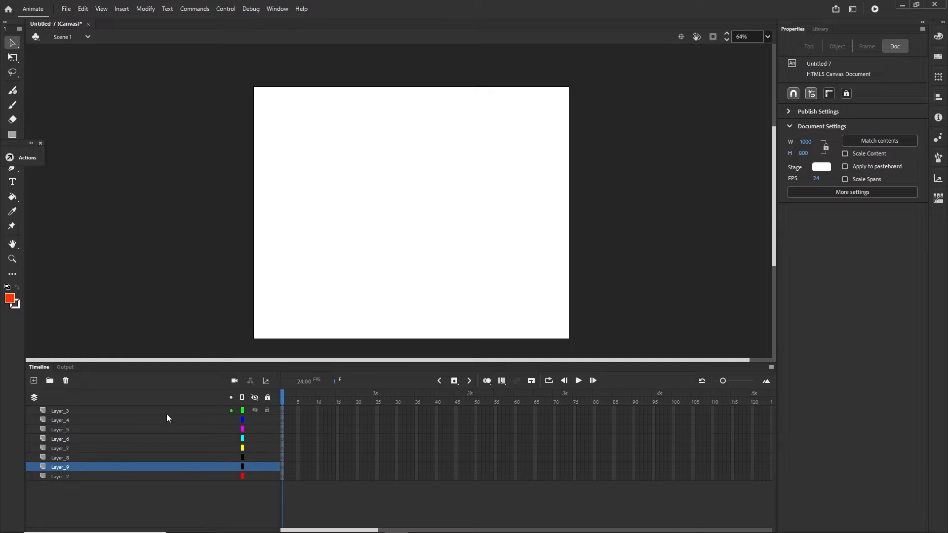
pyautogui.click(67, 477)
pyautogui.keyDown('shift'); pyautogui.click(58, 411); pyautogui.keyUp('shift')
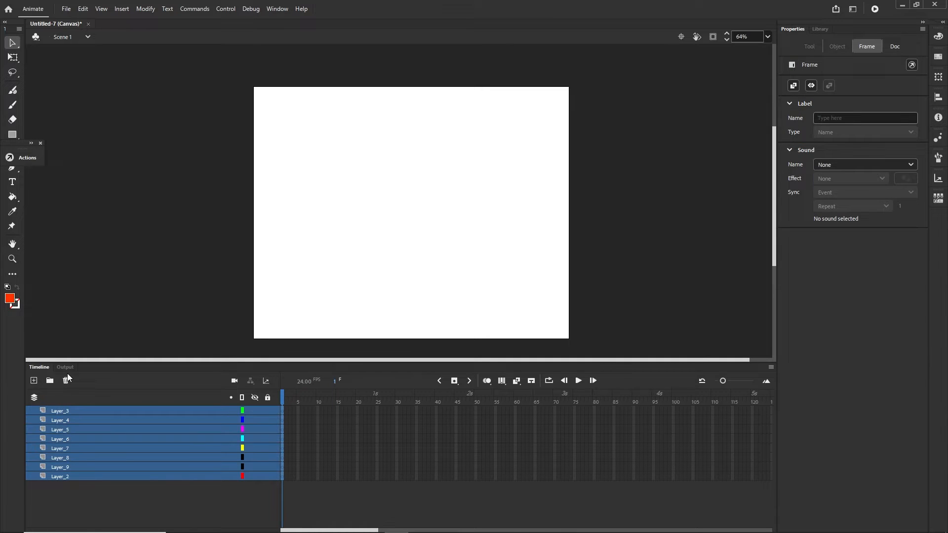
pyautogui.click(66, 380)
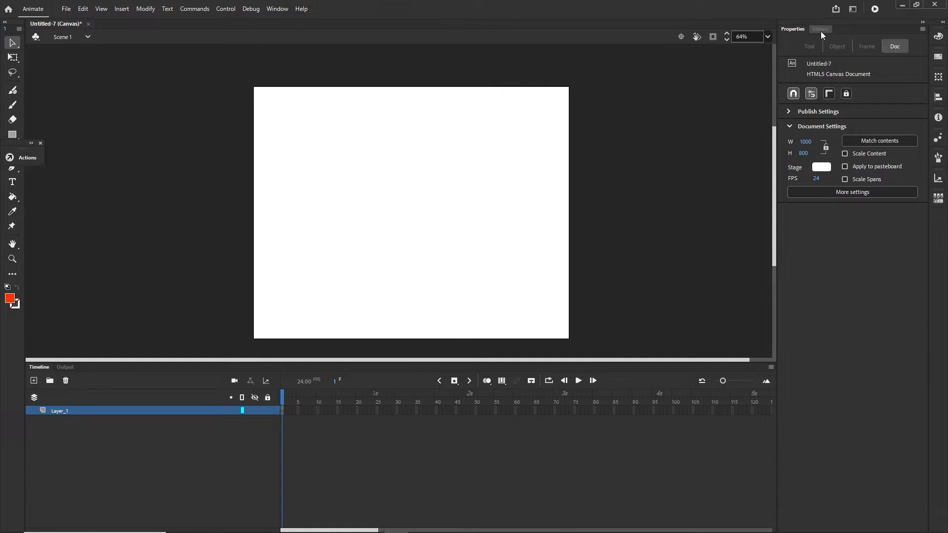
# Delete the 2.5d.ai folder from the document library
pyautogui.click(820, 29)
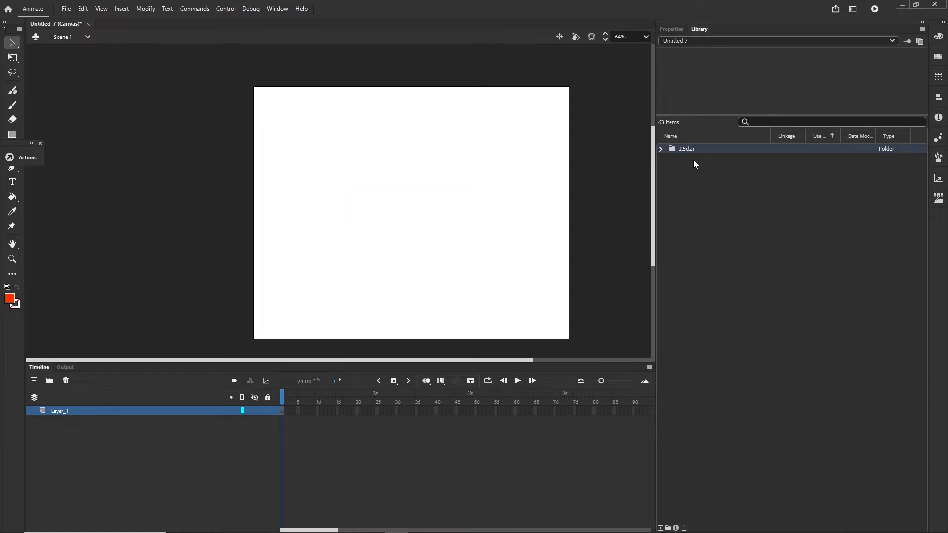
pyautogui.press('Delete')
pyautogui.click(530, 309)
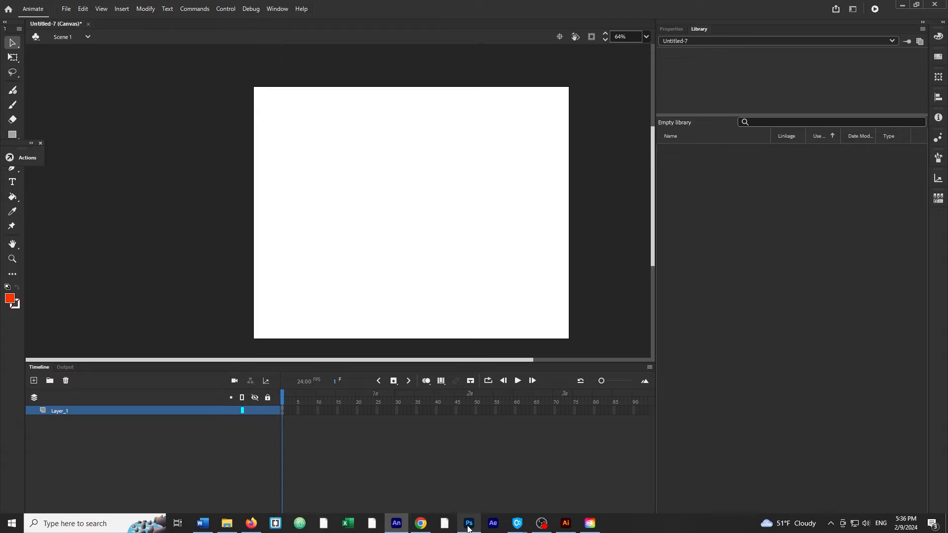
# Switch to Photoshop and create a new 600 x 600 pixel document at 72 pixels/inch in RGB with a white background
pyautogui.click(469, 524)
pyautogui.click(44, 72)
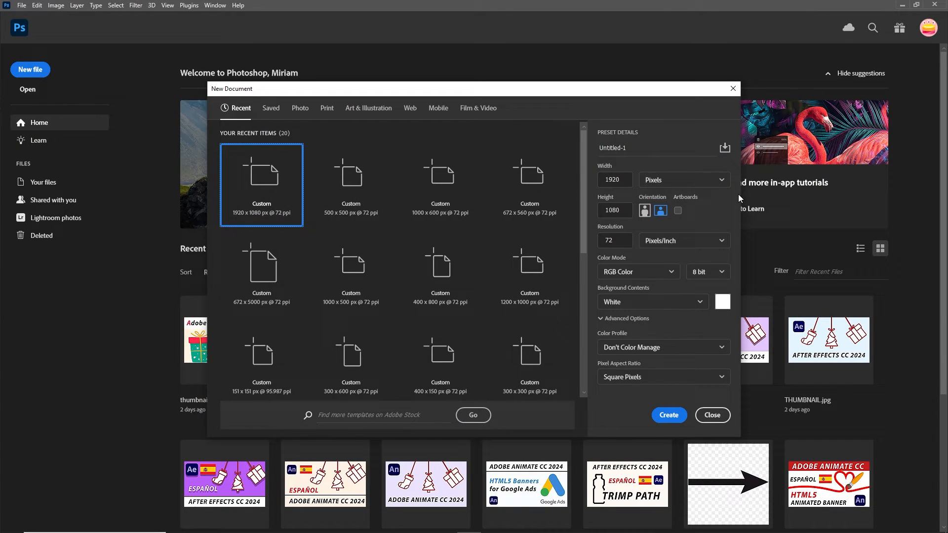
pyautogui.click(622, 179)
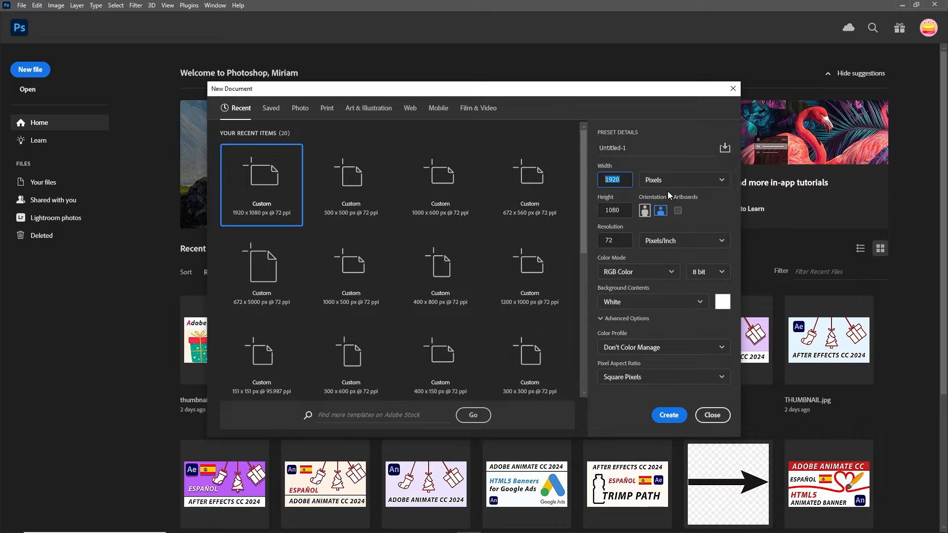
pyautogui.write('600')
pyautogui.press('Tab')
pyautogui.write('6')
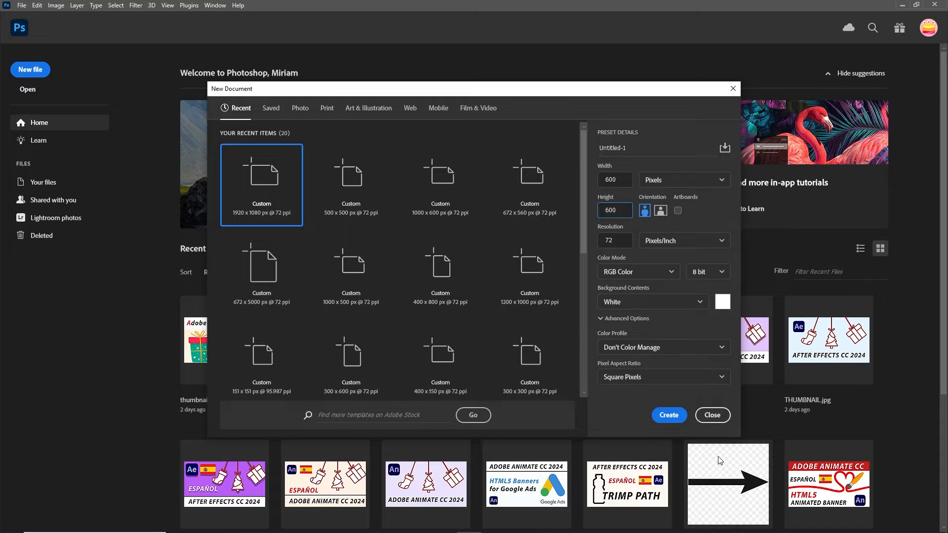
pyautogui.click(669, 415)
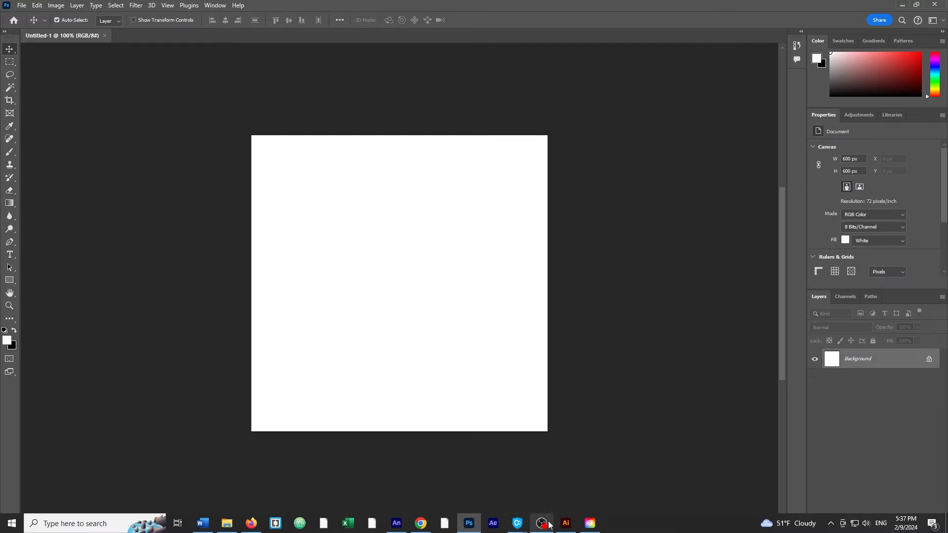
# Bring the laptop illustration from 2.5d.ai in Illustrator into the Photoshop document as a smart object
pyautogui.click(565, 522)
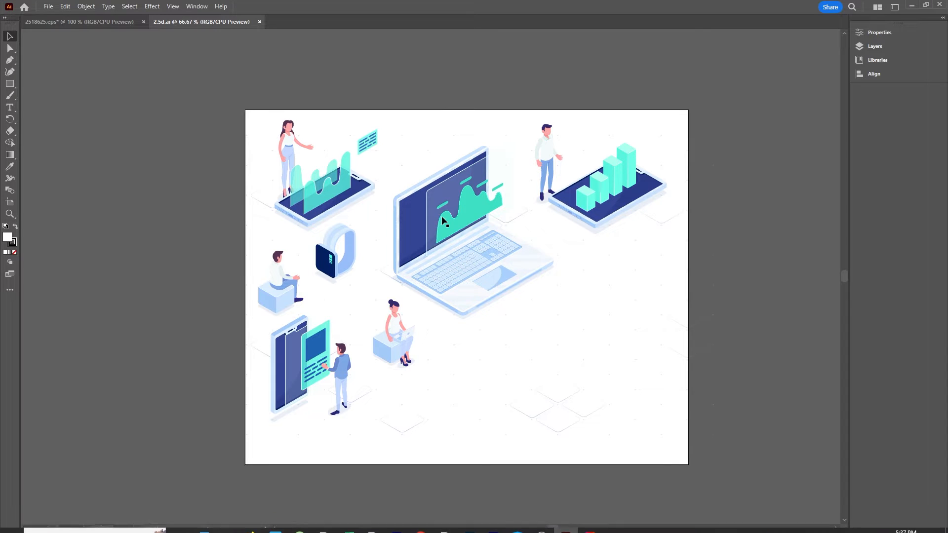
pyautogui.click(487, 283)
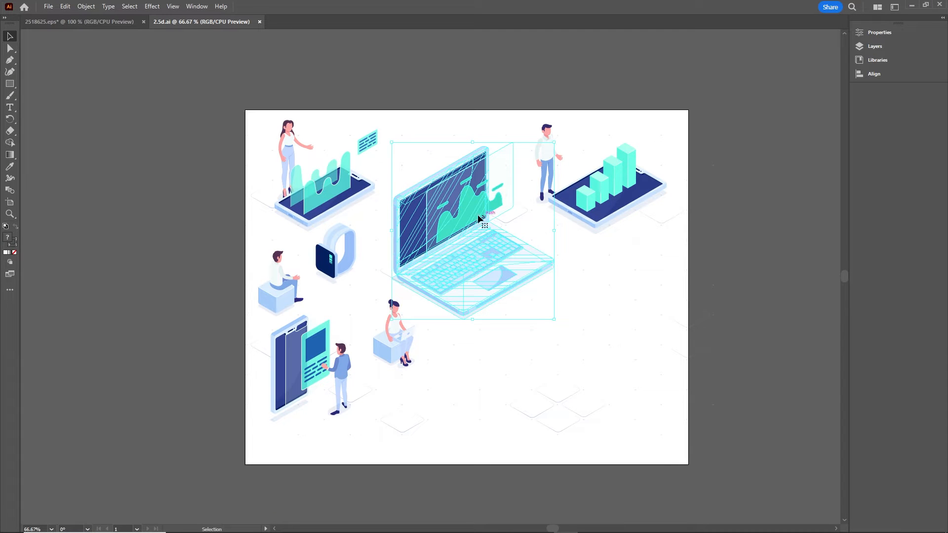
pyautogui.moveTo(457, 224); pyautogui.dragTo(513, 532)
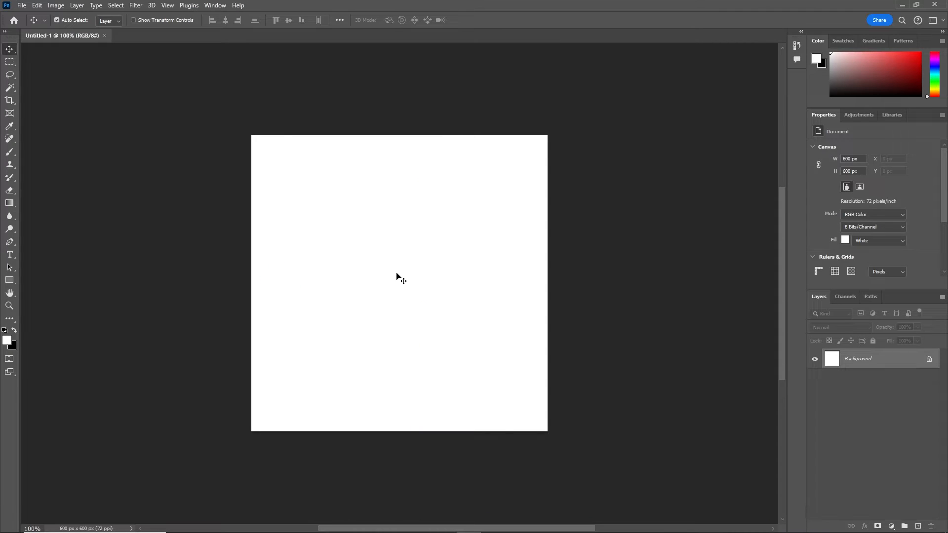
pyautogui.moveTo(397, 277); pyautogui.dragTo(396, 277)
pyautogui.press('Return')
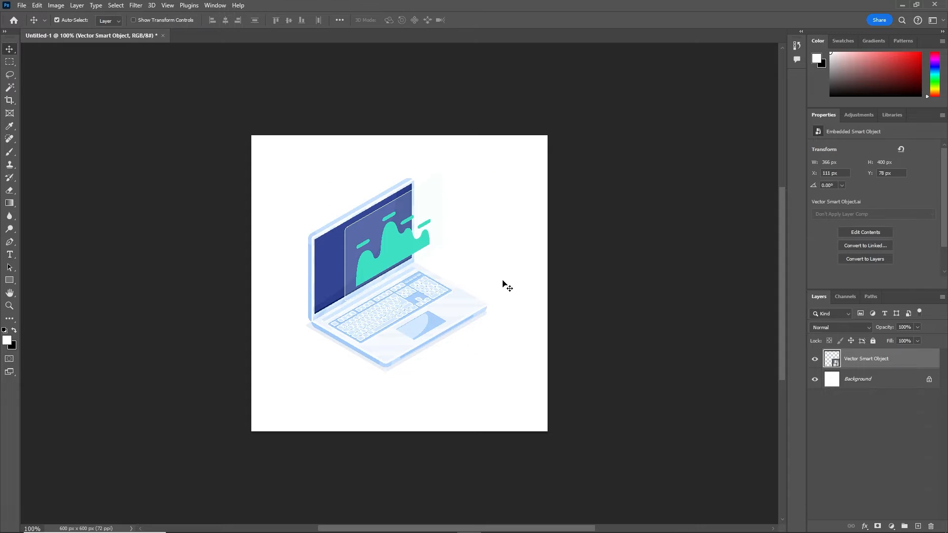
# Place Illustrator's woman standing at the phone with the wavy chart in the Photoshop document, above the laptop
pyautogui.click(566, 523)
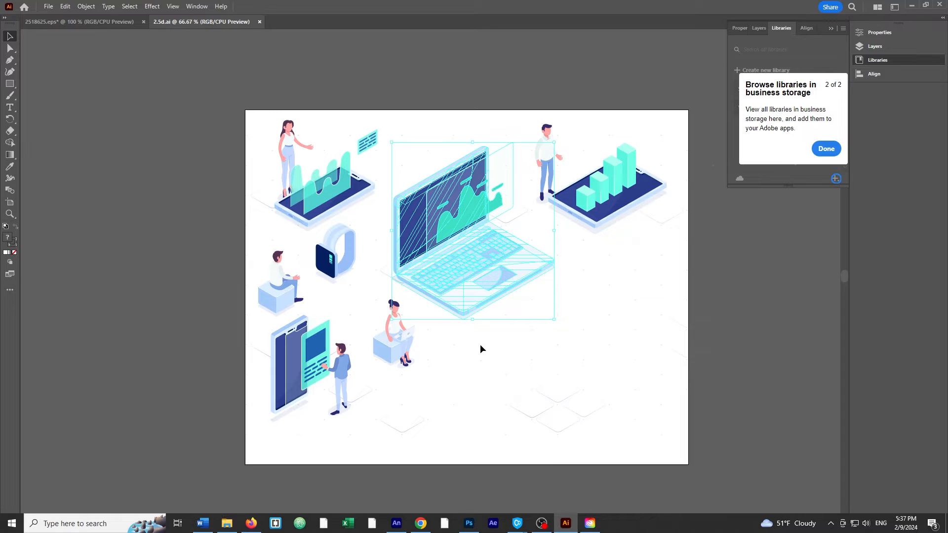
pyautogui.click(337, 202)
pyautogui.moveTo(337, 201); pyautogui.dragTo(396, 289)
pyautogui.press('Return')
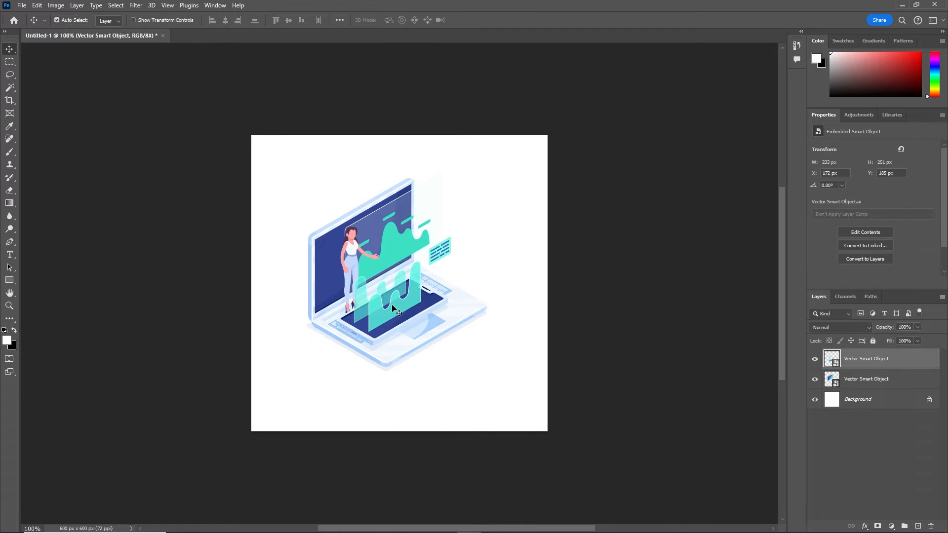
# Bring the man with the bar-chart phone and the remaining illustrations from Illustrator into the Photoshop document as separate smart objects
pyautogui.click(570, 527)
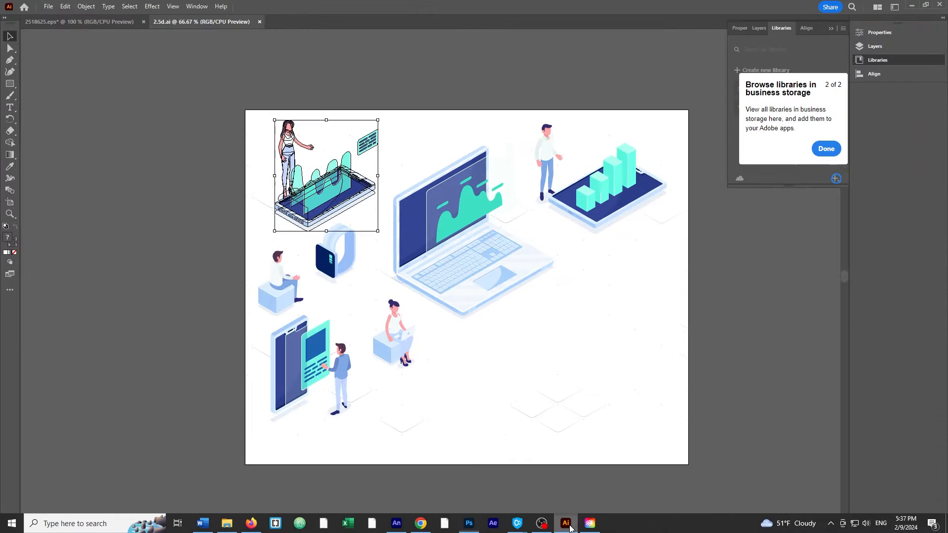
pyautogui.click(608, 221)
pyautogui.moveTo(606, 190); pyautogui.dragTo(392, 277)
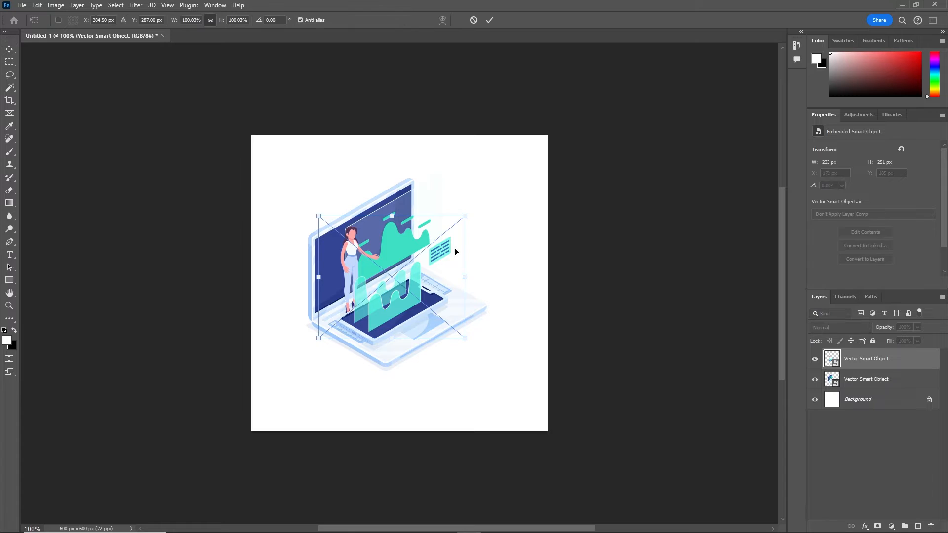
pyautogui.press('Return')
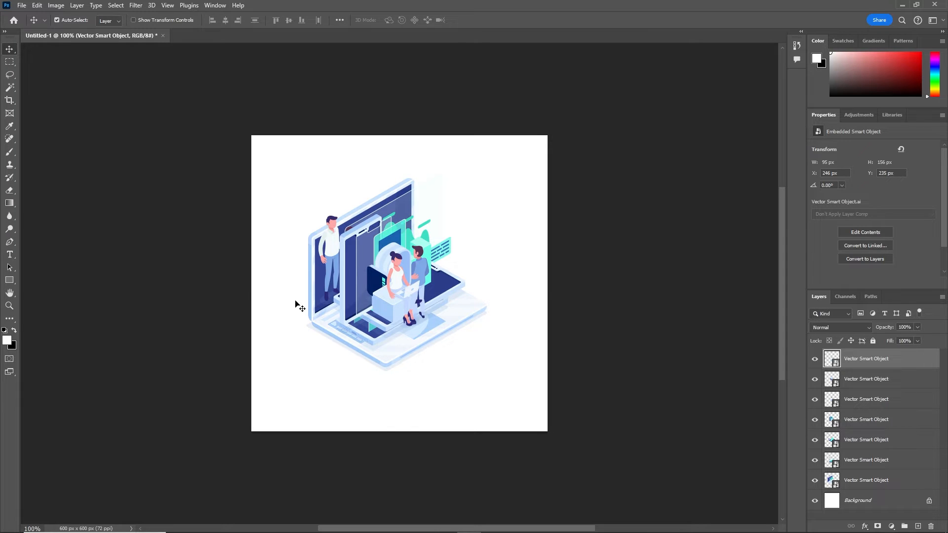
# Crop the canvas on all four sides to about 387 x 436 px, close around the laptop
pyautogui.press('c')
pyautogui.rightClick(11, 104)
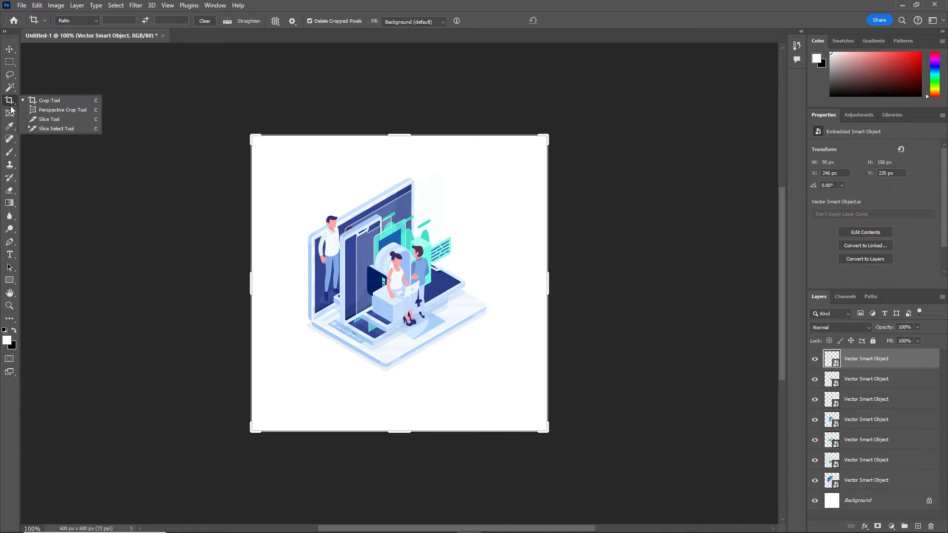
pyautogui.click(45, 99)
pyautogui.moveTo(403, 130); pyautogui.dragTo(401, 151)
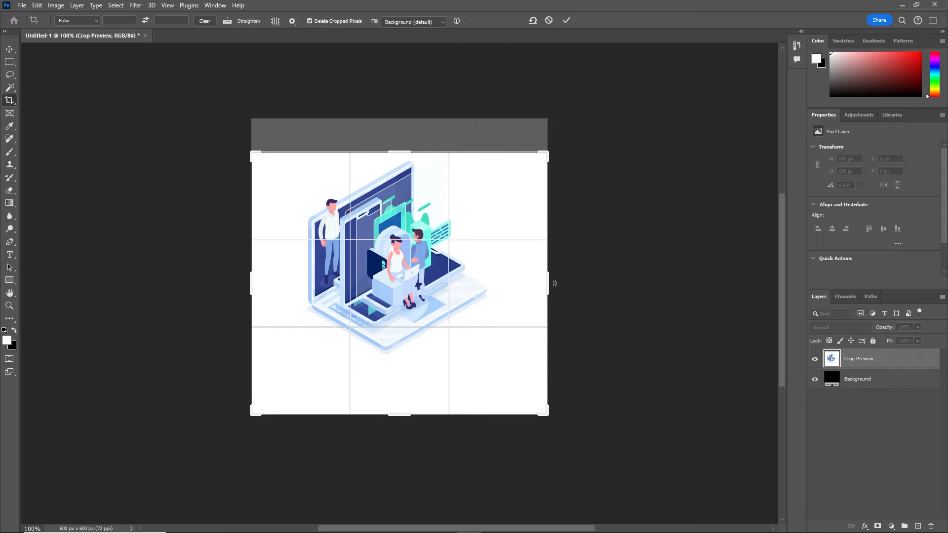
pyautogui.moveTo(554, 283); pyautogui.dragTo(520, 277)
pyautogui.moveTo(277, 282); pyautogui.dragTo(303, 280)
pyautogui.moveTo(396, 410); pyautogui.dragTo(398, 389)
pyautogui.press('Return')
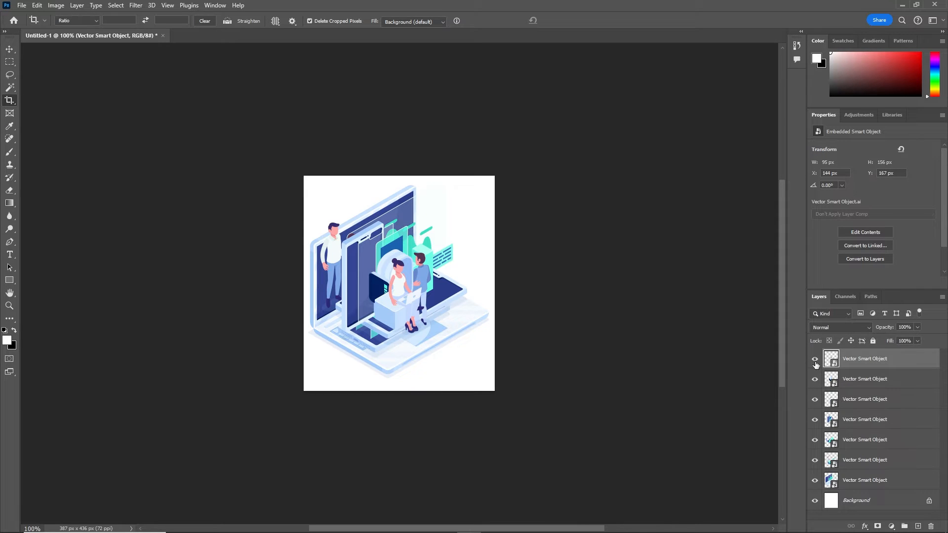
# Hide the Background and every smart object layer except the laptop's
pyautogui.moveTo(816, 364); pyautogui.dragTo(821, 439)
pyautogui.click(816, 461)
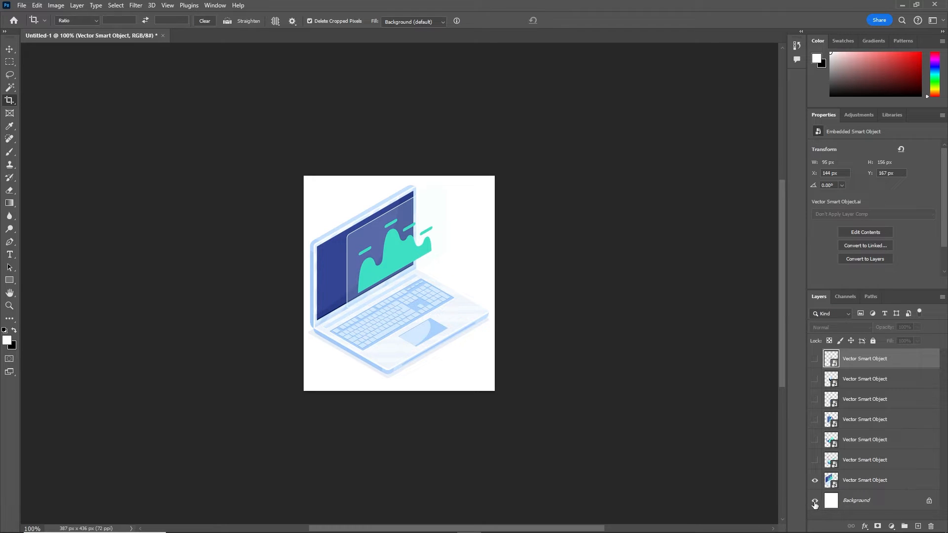
pyautogui.click(815, 502)
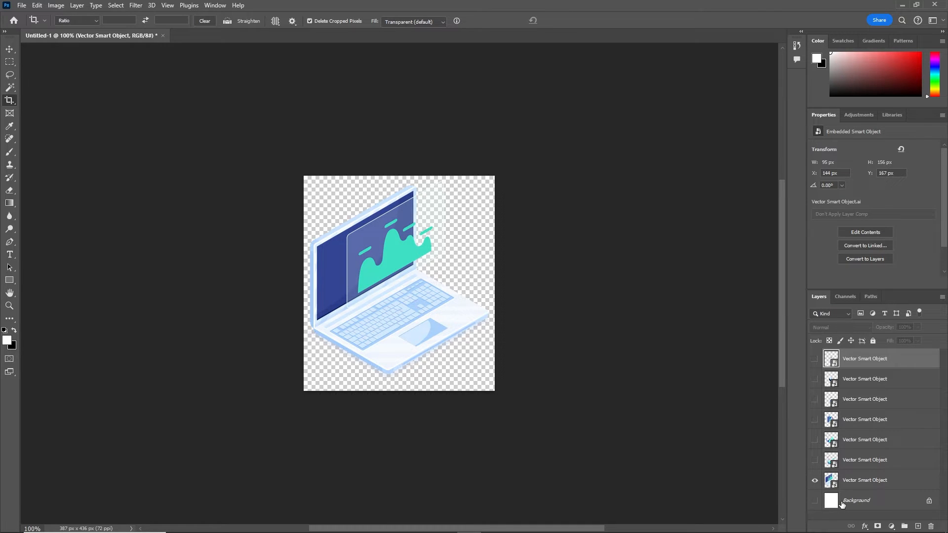
# Export the isolated laptop as a PNG with transparency at 387 x 436 px and 100% scale
pyautogui.click(22, 6)
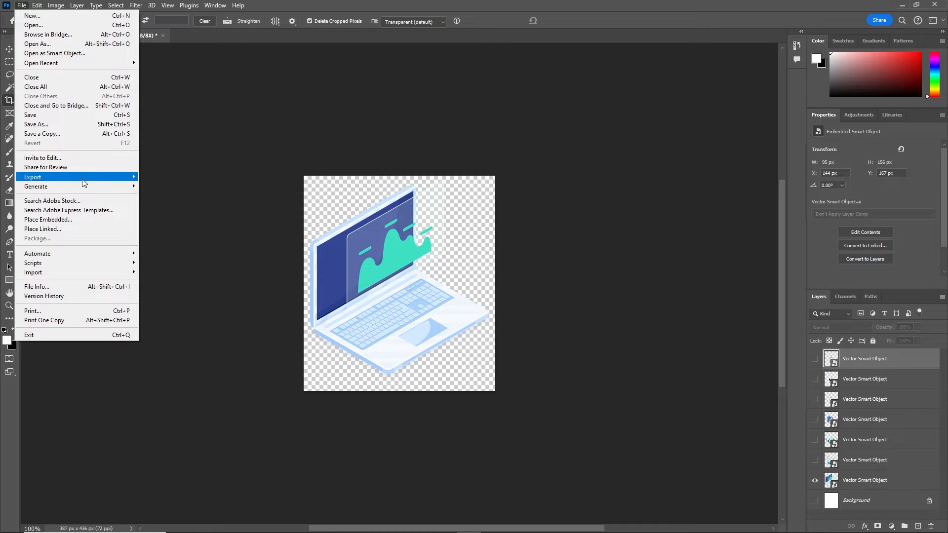
pyautogui.moveTo(124, 181)
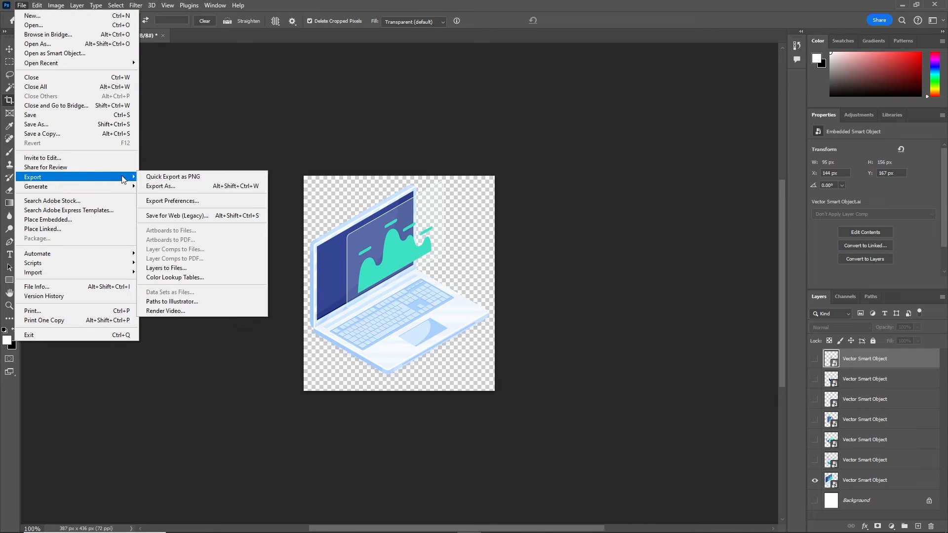
pyautogui.click(239, 187)
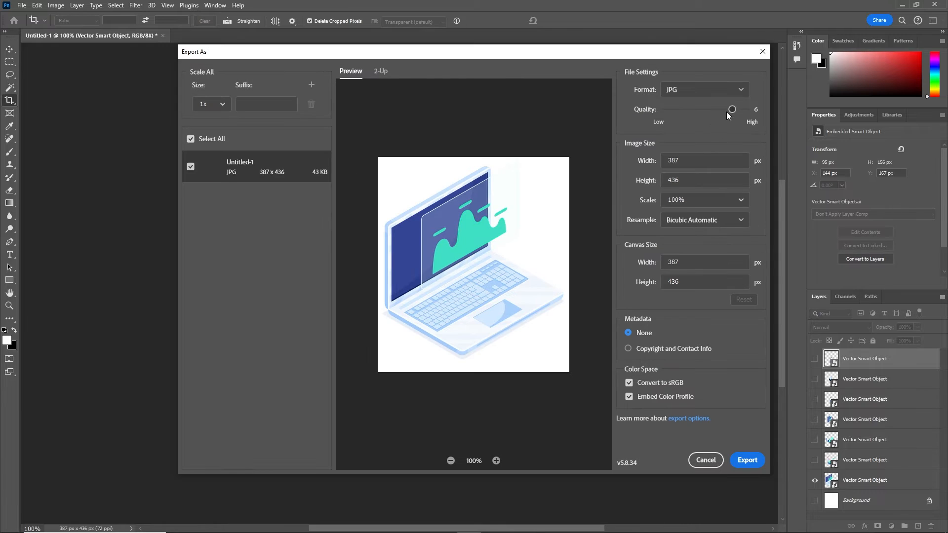
pyautogui.click(735, 90)
pyautogui.click(684, 105)
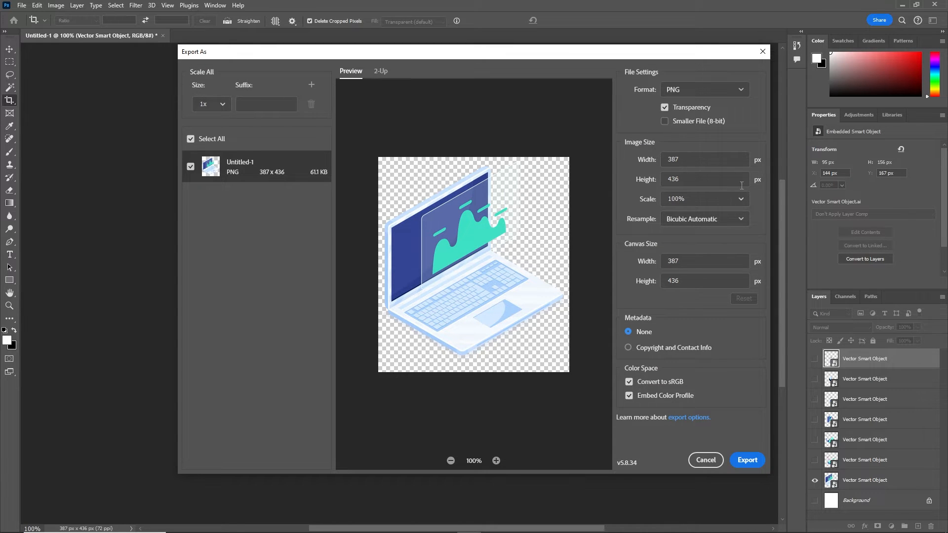
pyautogui.click(747, 460)
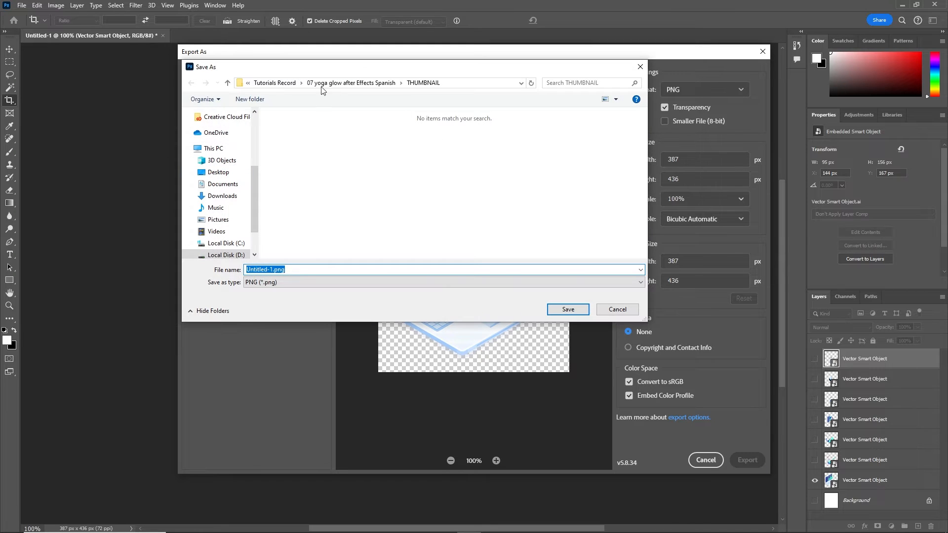
# Create a folder named imgs inside 12 2.5d animation number 1 > tutorial animate and open it as the save location
pyautogui.scroll(-5, 325, 198)
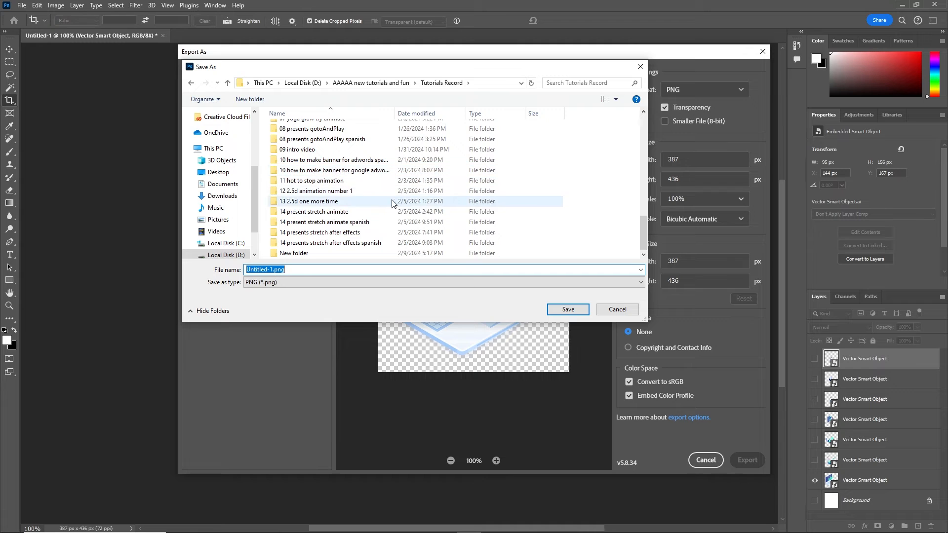
pyautogui.doubleClick(322, 193)
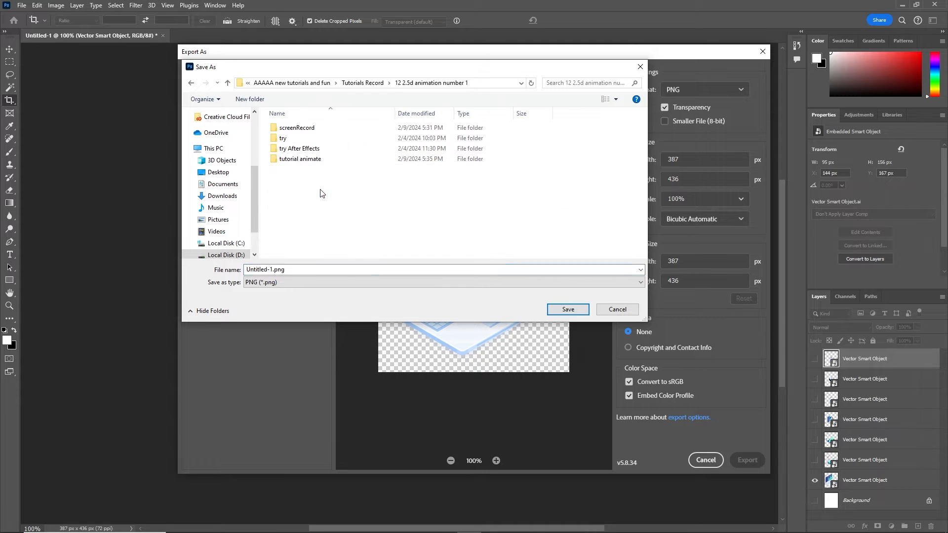
pyautogui.doubleClick(302, 159)
pyautogui.rightClick(291, 184)
pyautogui.moveTo(378, 314)
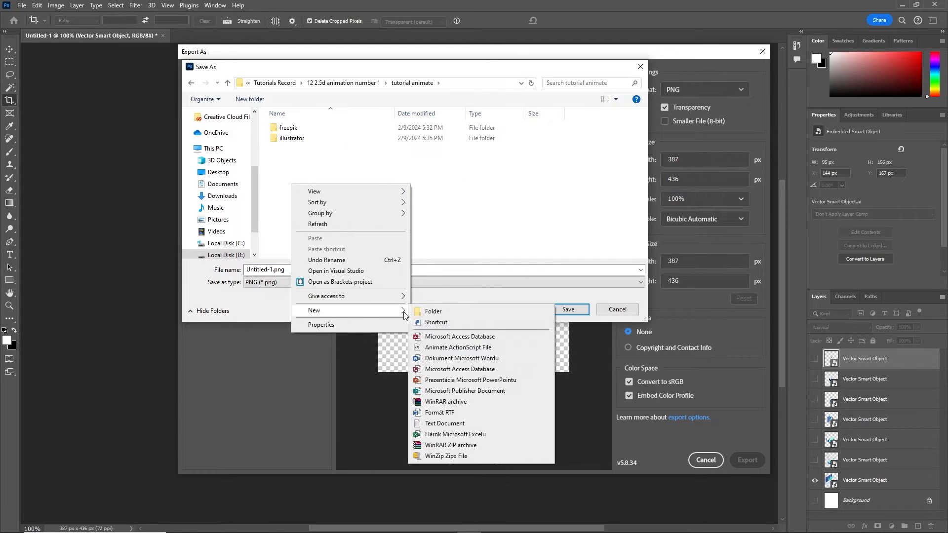
pyautogui.click(440, 313)
pyautogui.write('imgs')
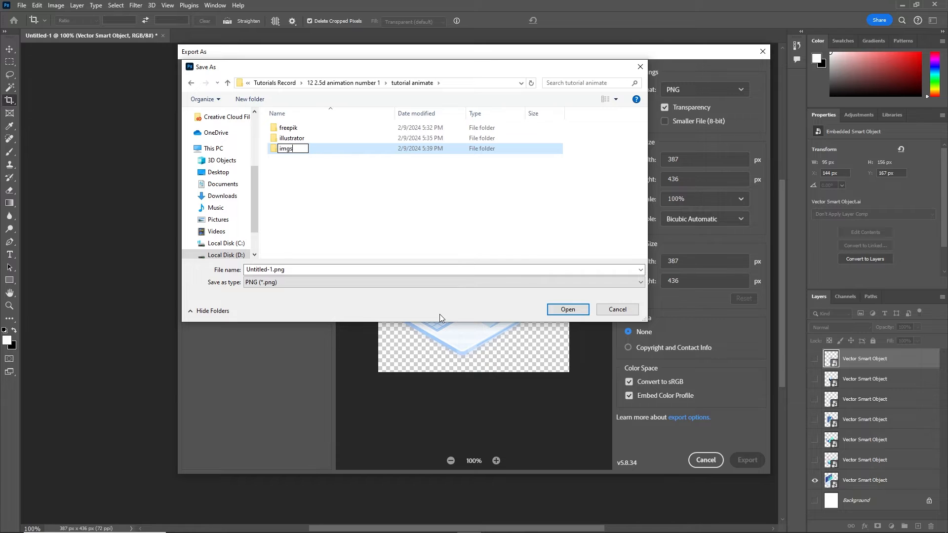
pyautogui.press('Return')
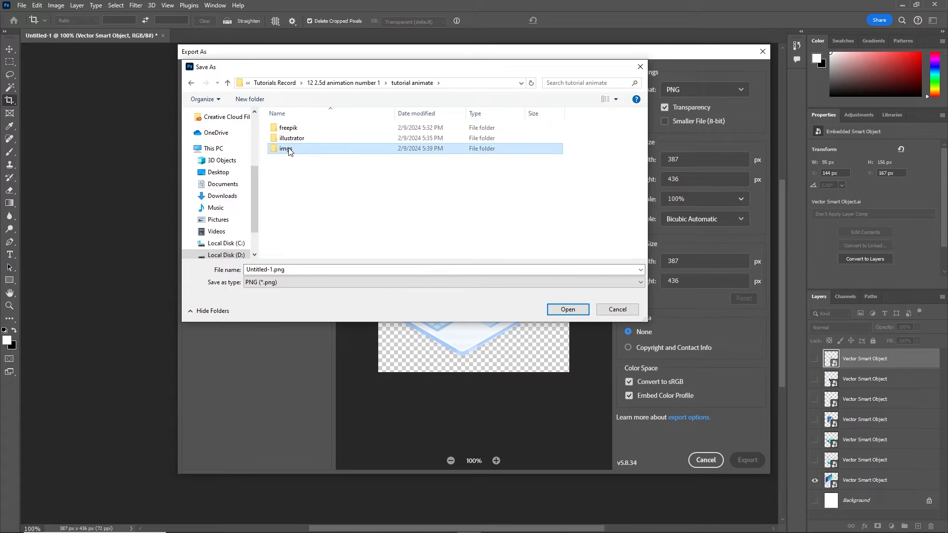
pyautogui.press('Return')
# Name the exported laptop image n1 and save it in the imgs folder
pyautogui.click(374, 269)
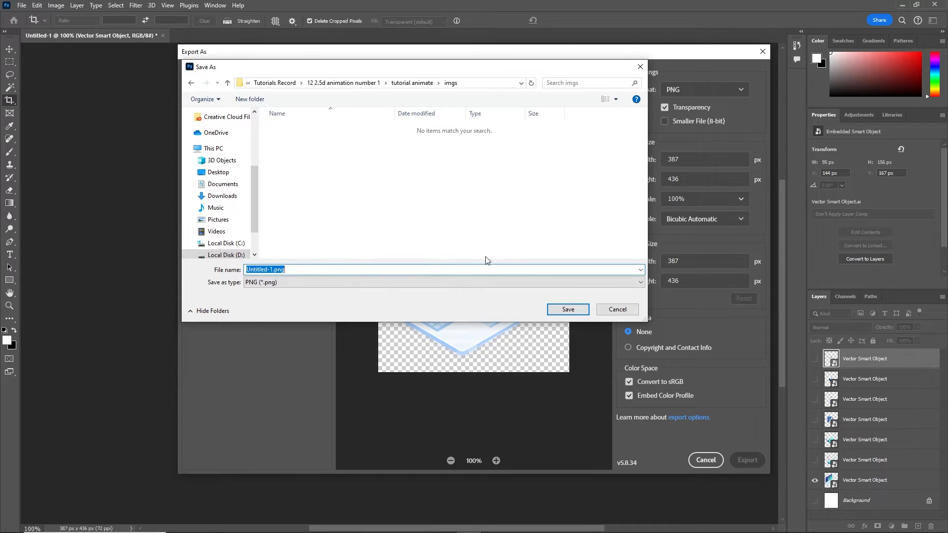
pyautogui.write('n1')
pyautogui.click(568, 310)
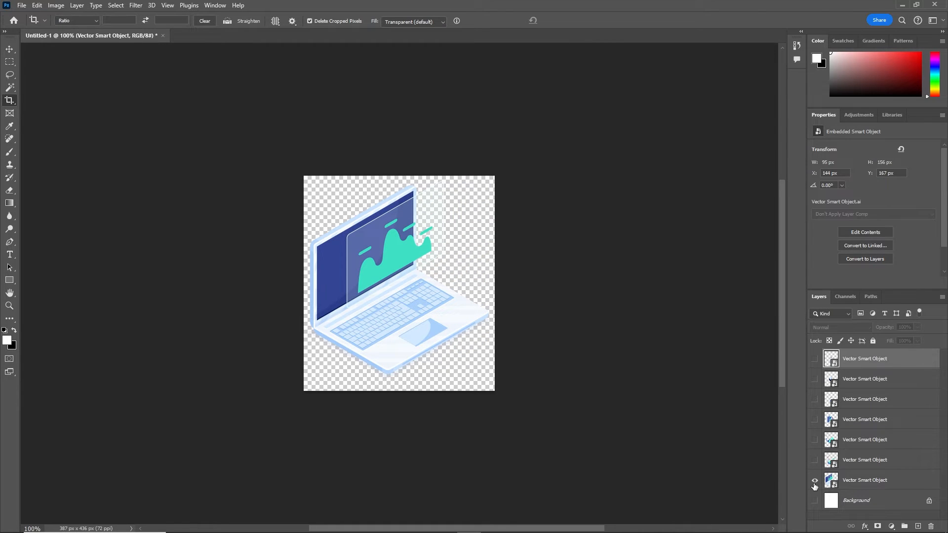
# Hide the laptop layer and show the three phone illustration layers above it
pyautogui.click(814, 481)
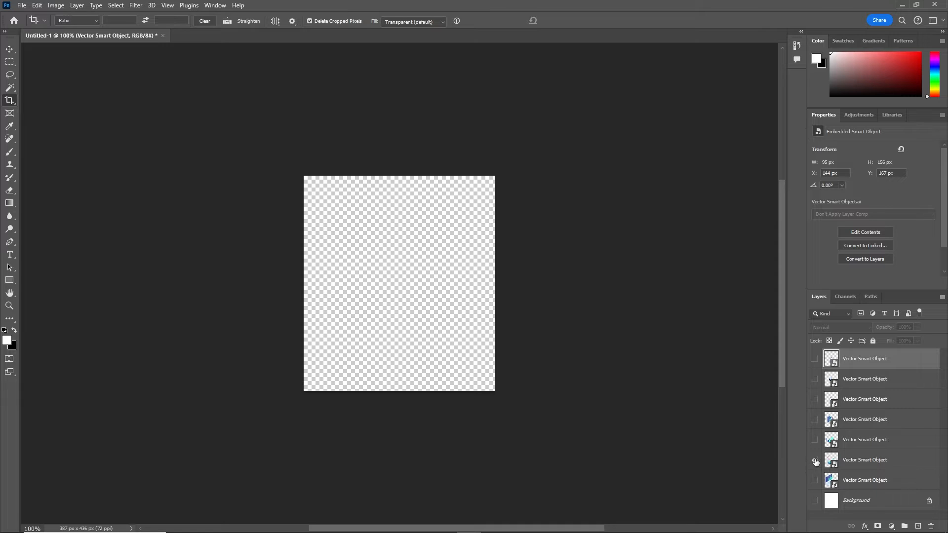
pyautogui.click(815, 461)
pyautogui.click(815, 441)
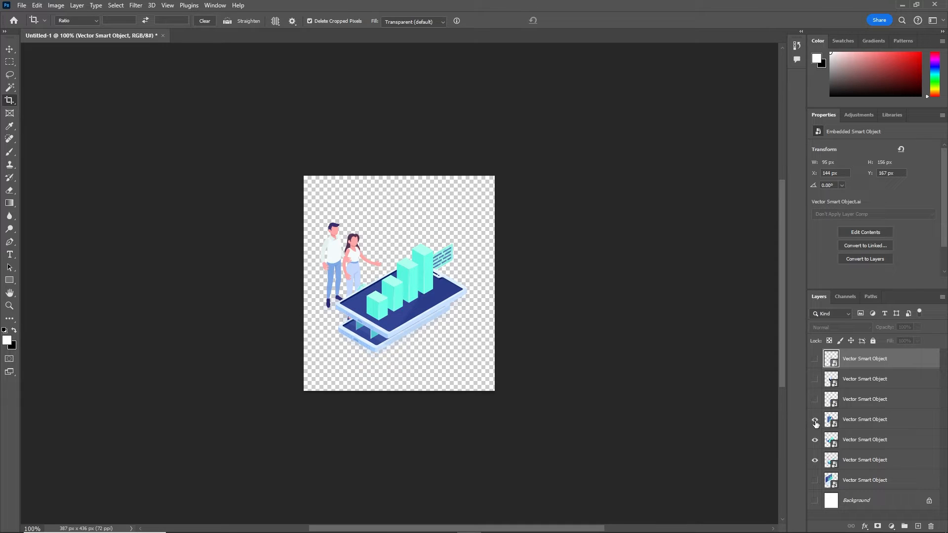
pyautogui.click(815, 421)
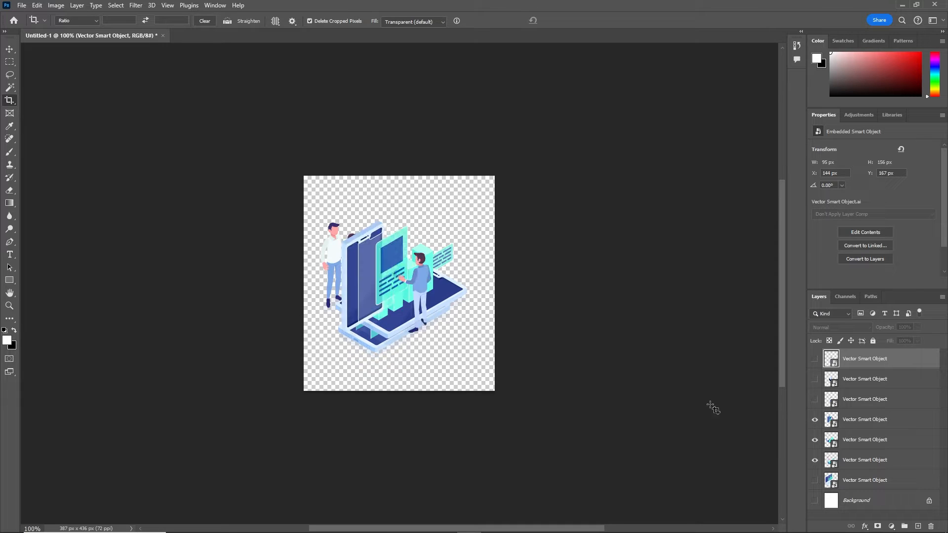
# Shift the overlapping phone illustrations closer together and crop the canvas to about 343 x 330 px around them
pyautogui.click(9, 49)
pyautogui.moveTo(335, 260); pyautogui.dragTo(350, 270)
pyautogui.moveTo(426, 302); pyautogui.dragTo(422, 301)
pyautogui.press('c')
pyautogui.moveTo(401, 399); pyautogui.dragTo(401, 380)
pyautogui.moveTo(402, 182); pyautogui.dragTo(403, 202)
pyautogui.moveTo(304, 285); pyautogui.dragTo(313, 284)
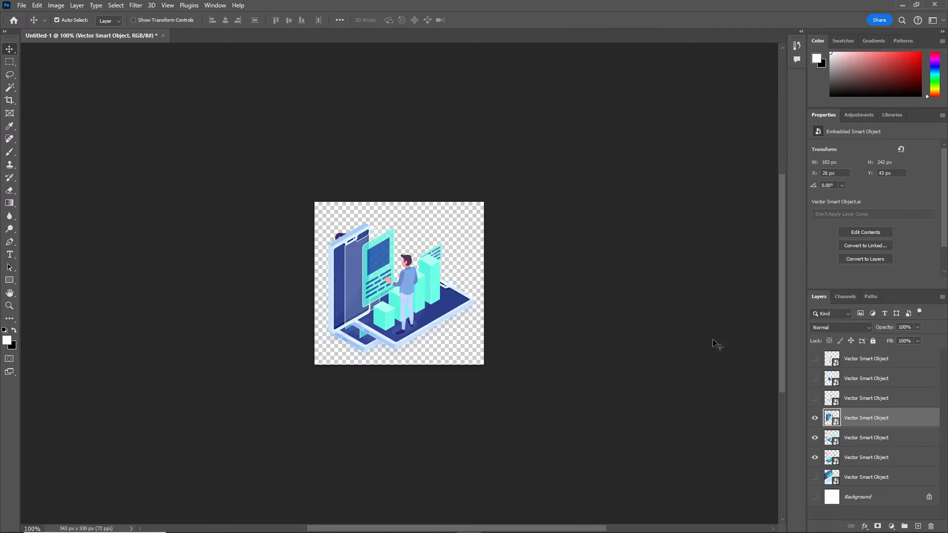
# Isolate each of the three phone illustrations in turn for export, leaving all of their layers hidden
pyautogui.click(815, 418)
pyautogui.click(815, 438)
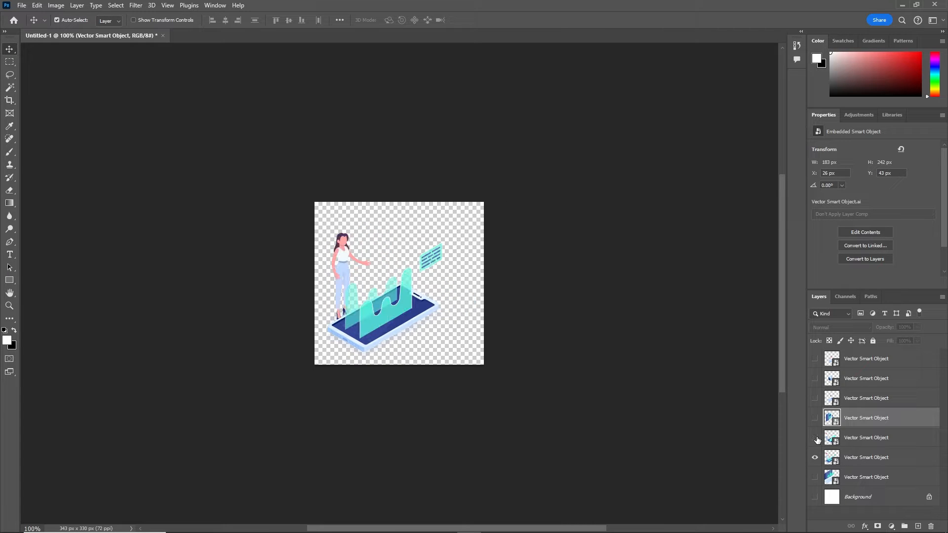
pyautogui.click(815, 458)
pyautogui.click(815, 438)
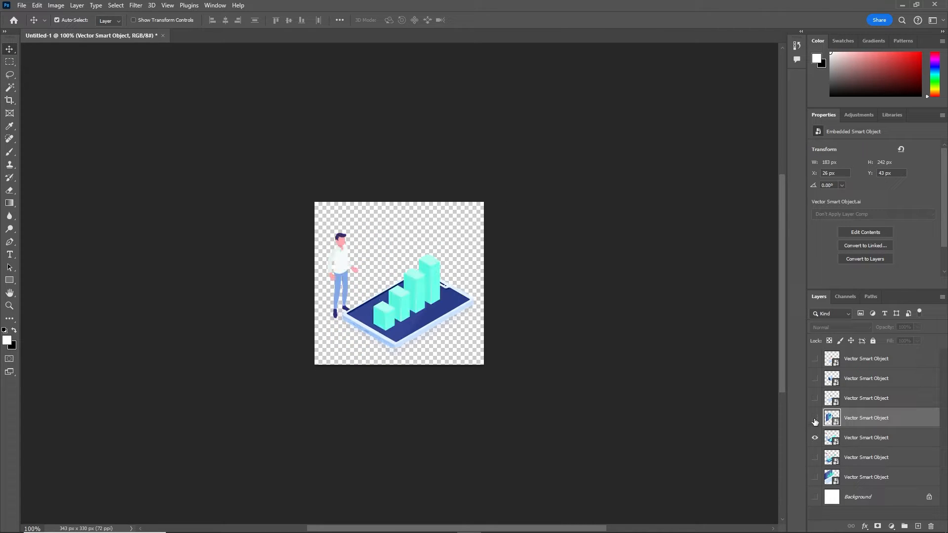
pyautogui.click(815, 418)
pyautogui.click(815, 438)
pyautogui.click(815, 419)
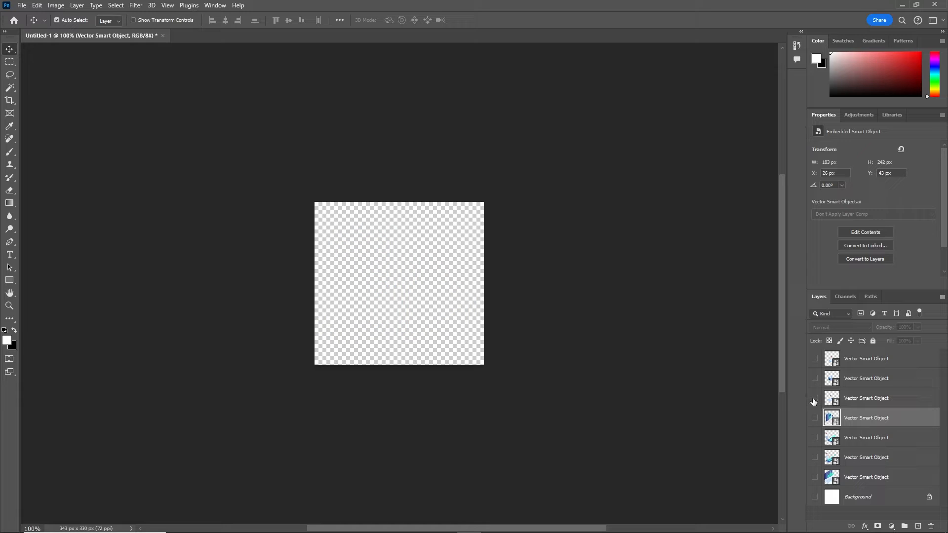
# Show the seated man, smartwatch and seated woman layers and crop the canvas to about 173 x 218 px around them
pyautogui.click(814, 399)
pyautogui.click(815, 379)
pyautogui.click(815, 359)
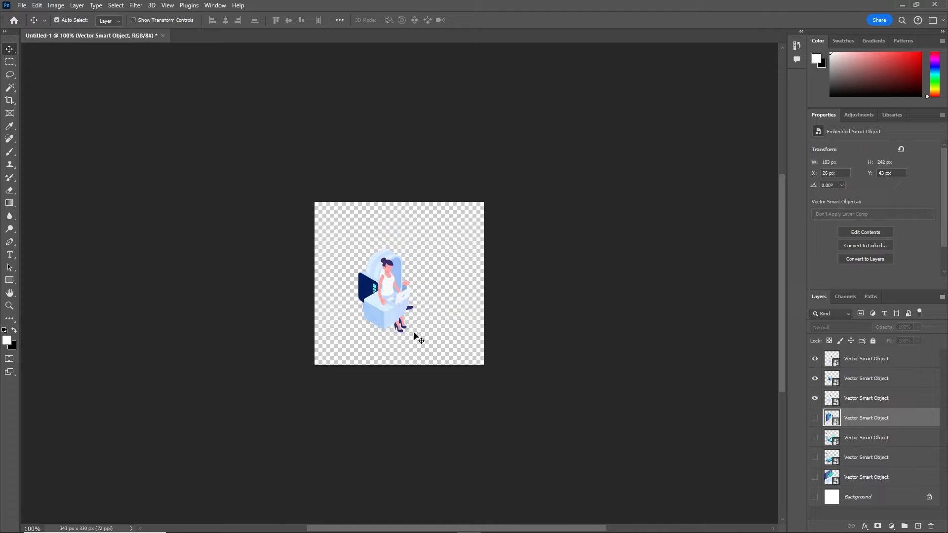
pyautogui.press('c')
pyautogui.moveTo(399, 203); pyautogui.dragTo(401, 221)
pyautogui.moveTo(314, 283); pyautogui.dragTo(329, 283)
pyautogui.moveTo(470, 281); pyautogui.dragTo(442, 281)
pyautogui.moveTo(403, 344); pyautogui.dragTo(405, 329)
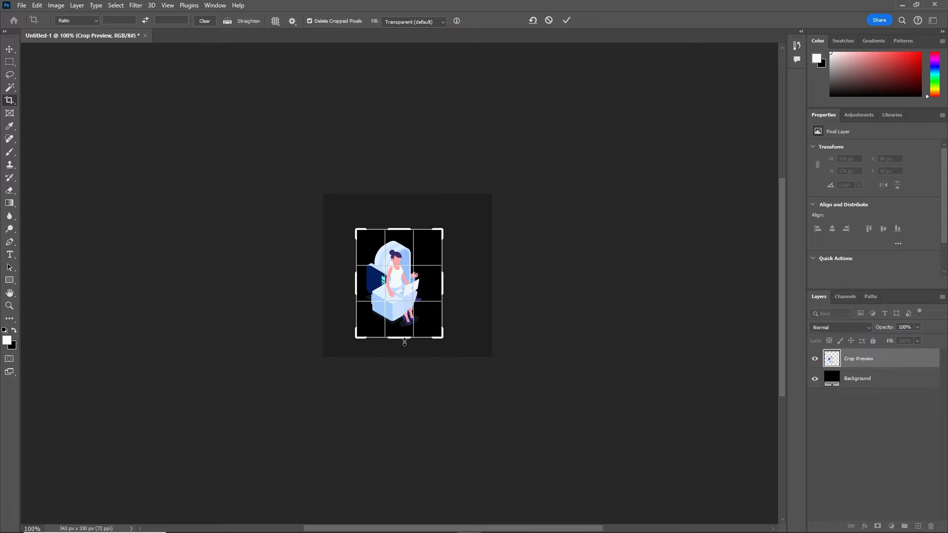
pyautogui.press('Return')
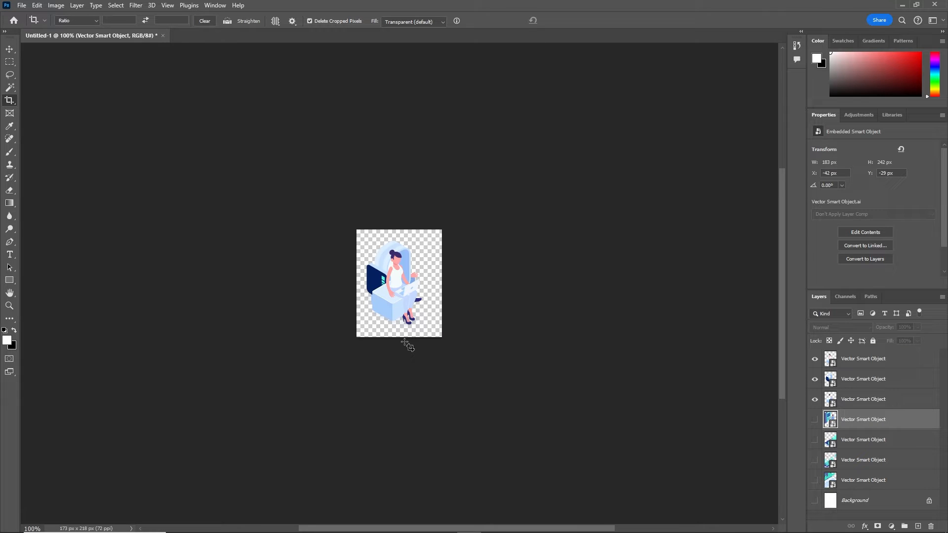
# Isolate the seated man, the smartwatch and the seated woman one after another for export
pyautogui.click(815, 364)
pyautogui.click(815, 380)
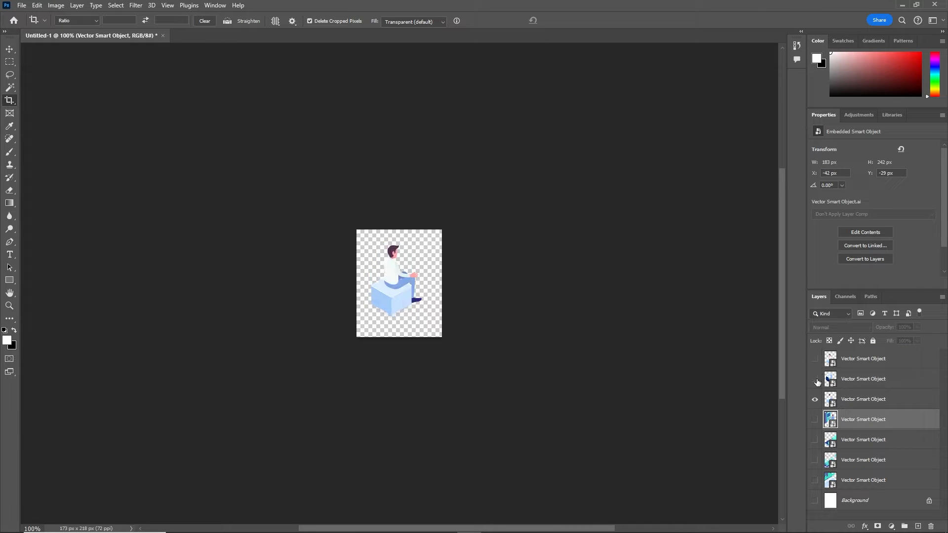
pyautogui.click(816, 399)
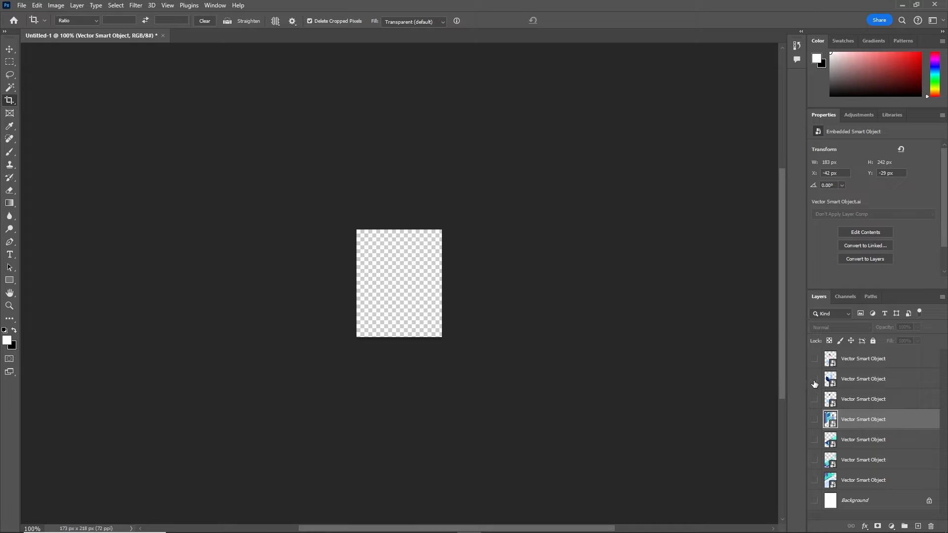
pyautogui.click(815, 379)
pyautogui.click(815, 359)
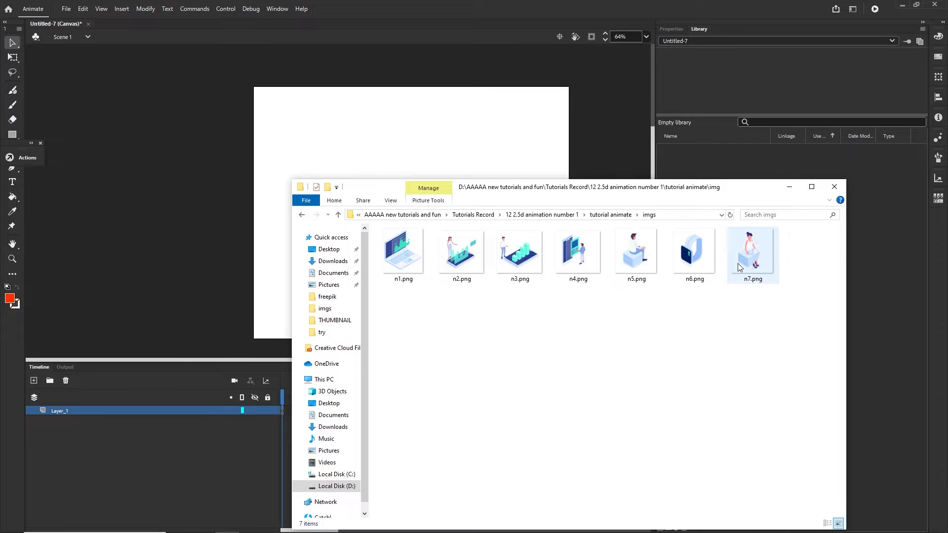
# Import the images n1.png to n7.png from the imgs folder onto the stage of the Adobe Animate canvas document
pyautogui.moveTo(730, 197); pyautogui.dragTo(761, 245)
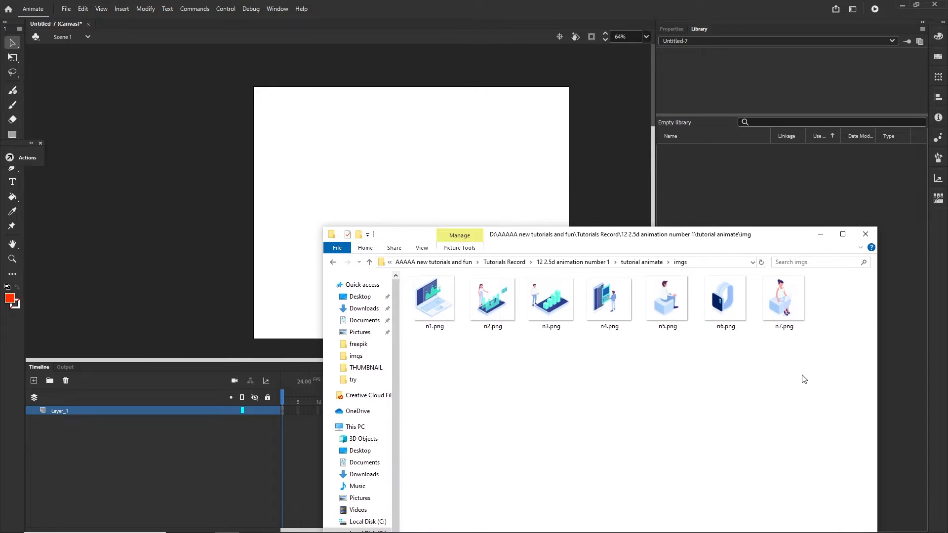
pyautogui.click(781, 307)
pyautogui.keyDown('shift'); pyautogui.click(435, 318); pyautogui.keyUp('shift')
pyautogui.moveTo(497, 320); pyautogui.dragTo(421, 188)
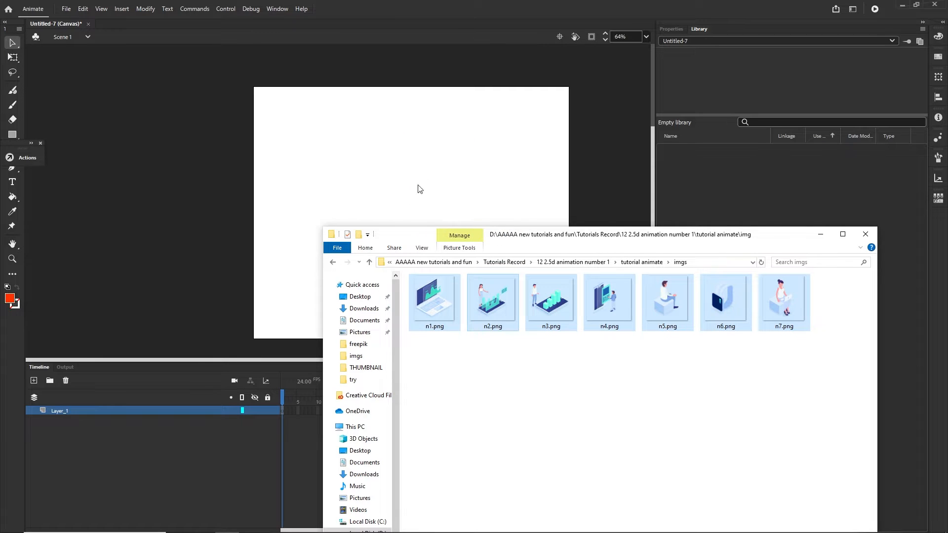
pyautogui.click(819, 235)
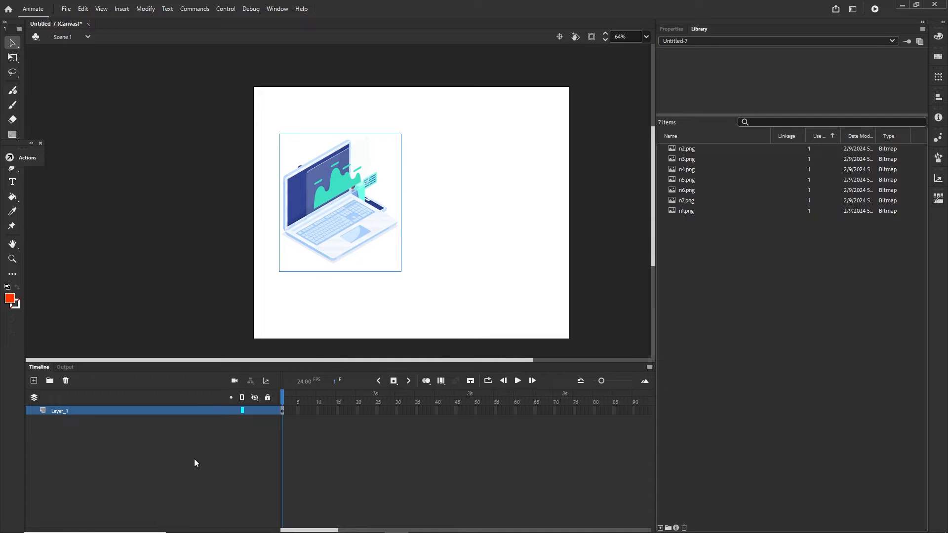
# Select all the imported bitmaps on Layer_1 and distribute them to separate layers
pyautogui.click(444, 252)
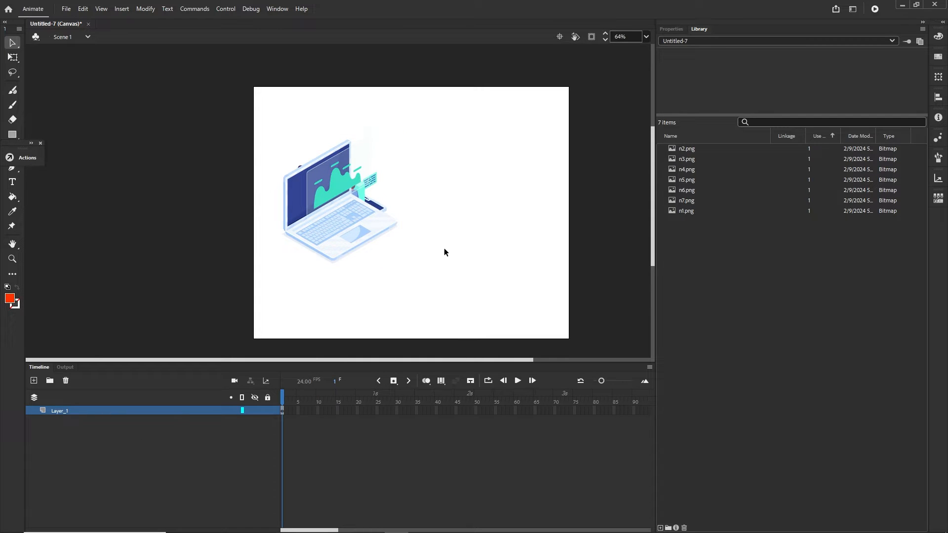
pyautogui.moveTo(457, 129); pyautogui.dragTo(267, 271)
pyautogui.click(104, 448)
pyautogui.click(61, 411)
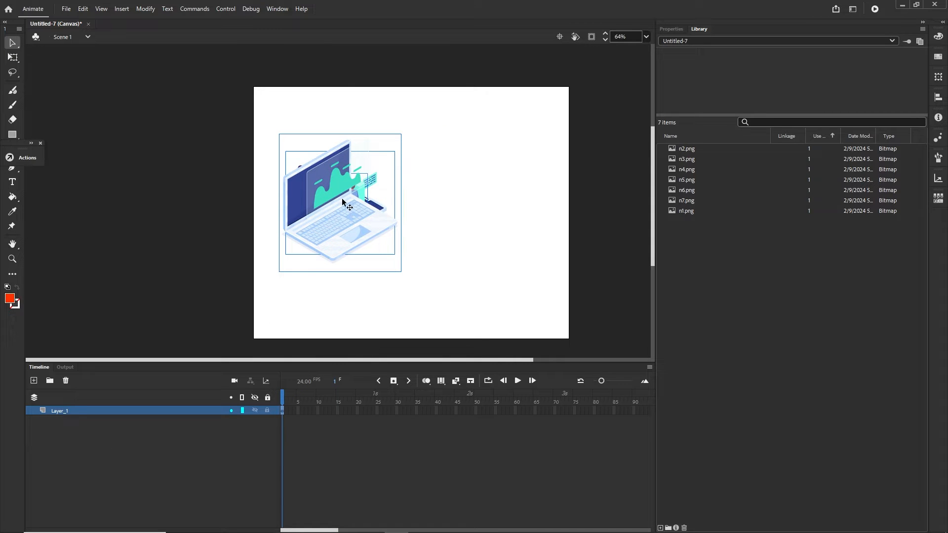
pyautogui.rightClick(325, 195)
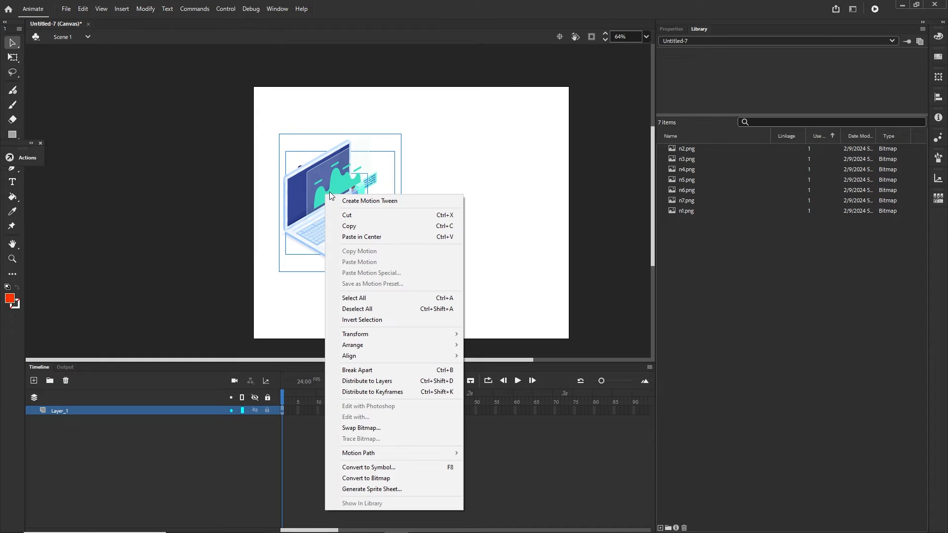
pyautogui.click(394, 385)
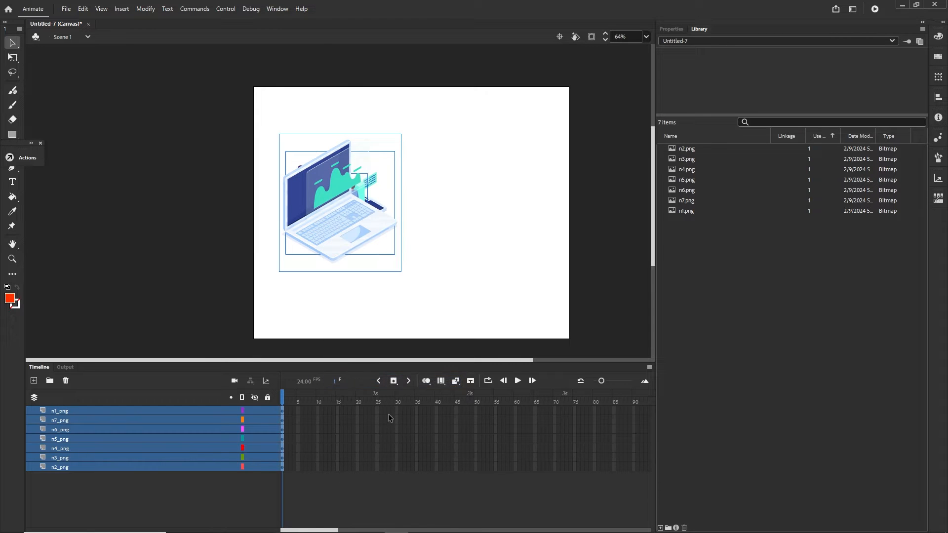
# Move the laptop image sideways to the other half of the stage, clear of the stacked illustrations
pyautogui.click(331, 296)
pyautogui.moveTo(353, 236); pyautogui.dragTo(477, 236)
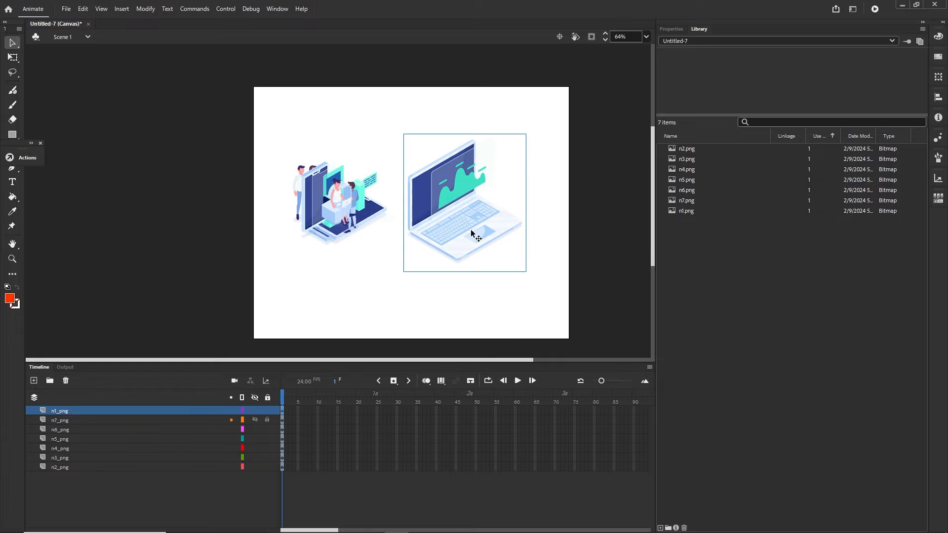
# Move the seated woman image out of the stacked illustrations to the empty area just below them
pyautogui.moveTo(355, 207); pyautogui.dragTo(380, 267)
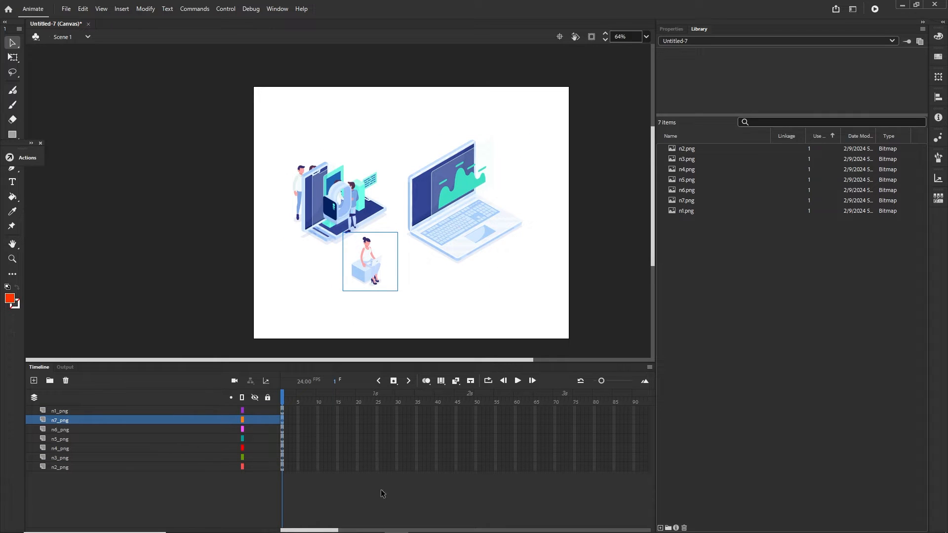
# Switch to Illustrator and select all the artwork of the original composition in 2.5d.ai
pyautogui.click(69, 411)
pyautogui.click(566, 527)
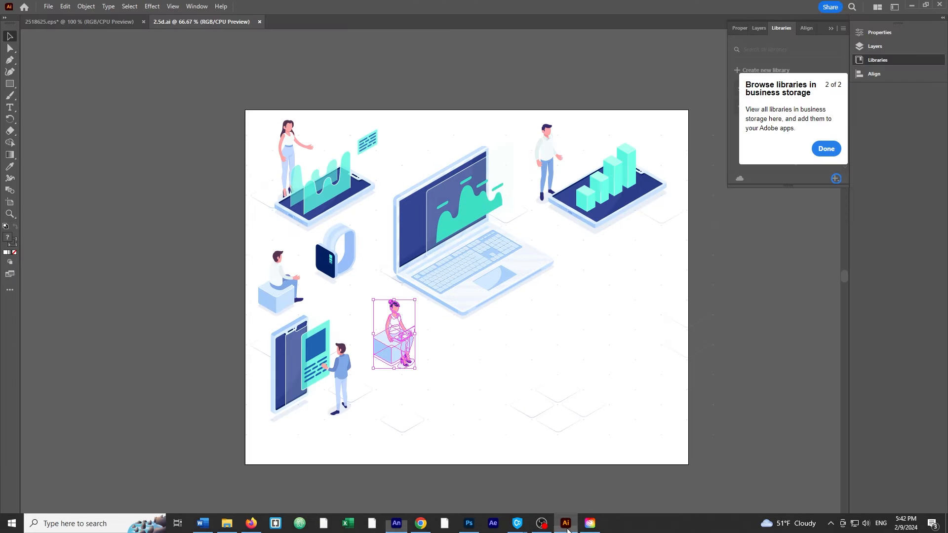
pyautogui.click(717, 335)
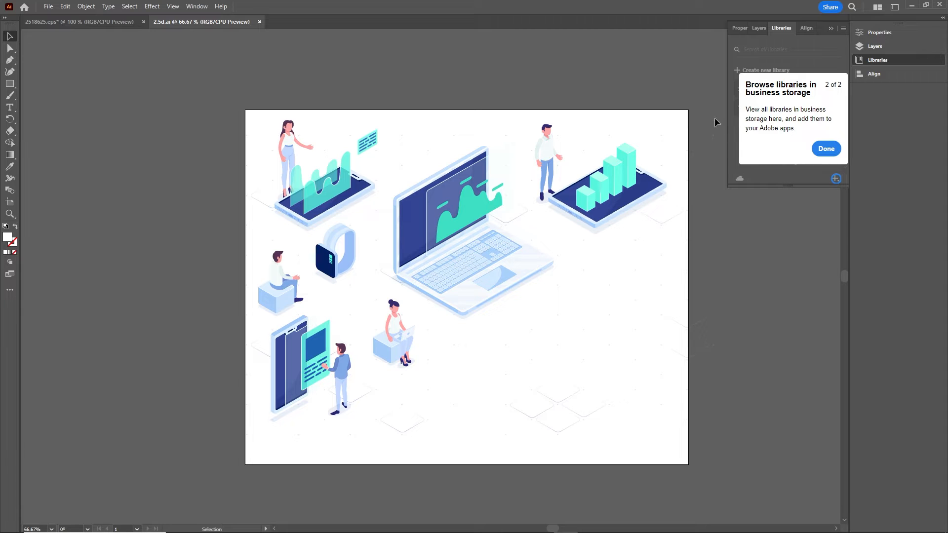
pyautogui.click(831, 28)
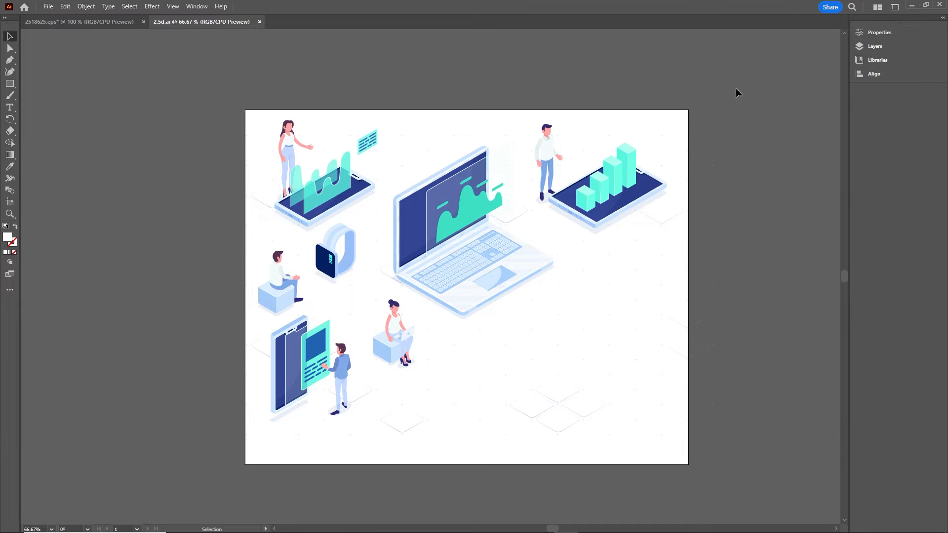
pyautogui.moveTo(735, 80); pyautogui.dragTo(197, 486)
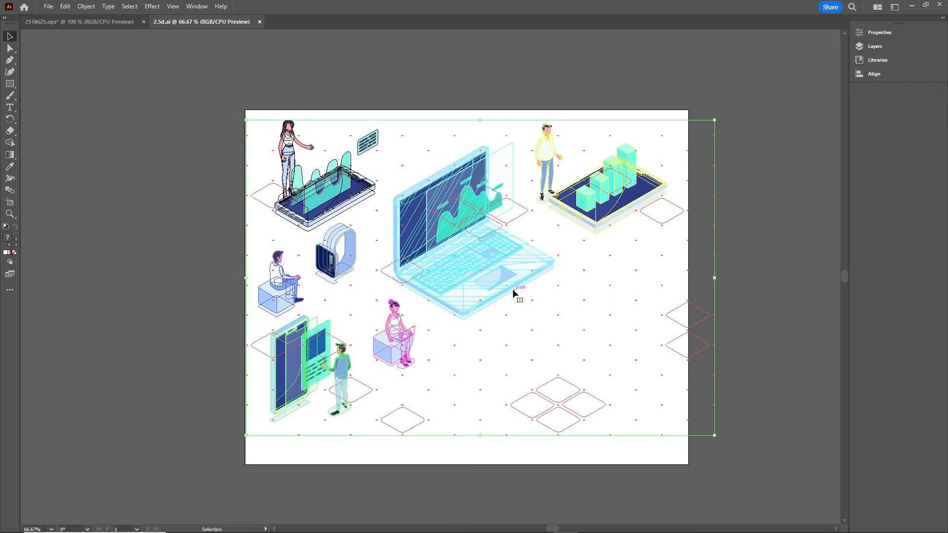
pyautogui.moveTo(487, 529)
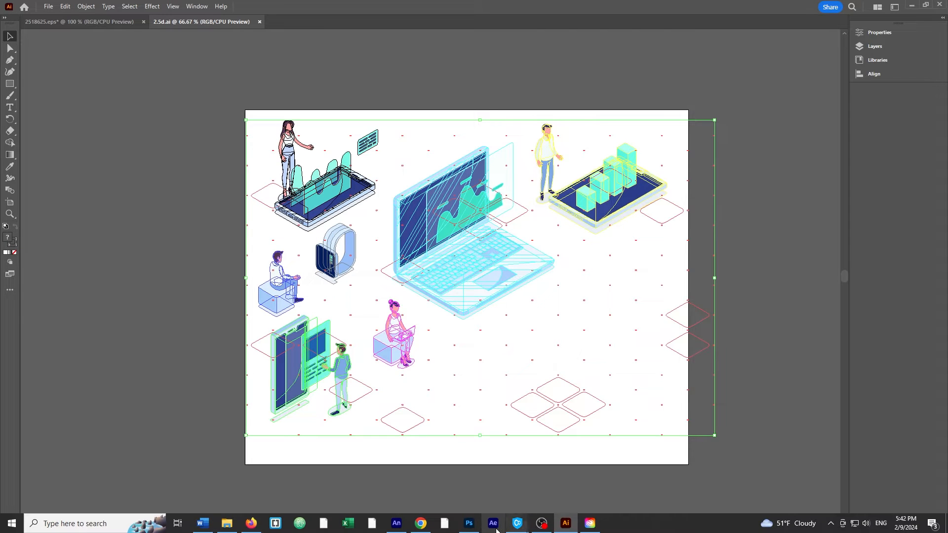
# Add a new layer above n1_png in Animate and paste the artwork copied from Illustrator onto it as a bitmap
pyautogui.click(397, 528)
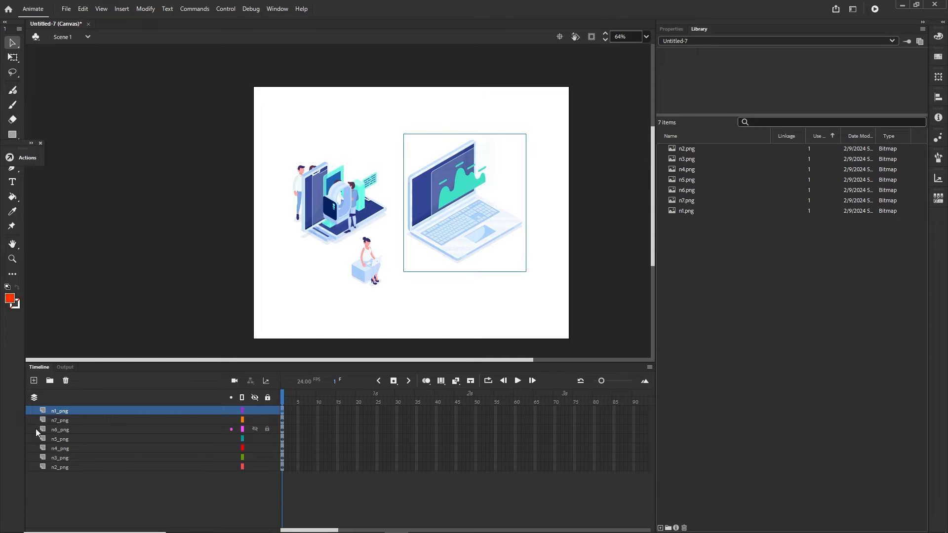
pyautogui.click(33, 381)
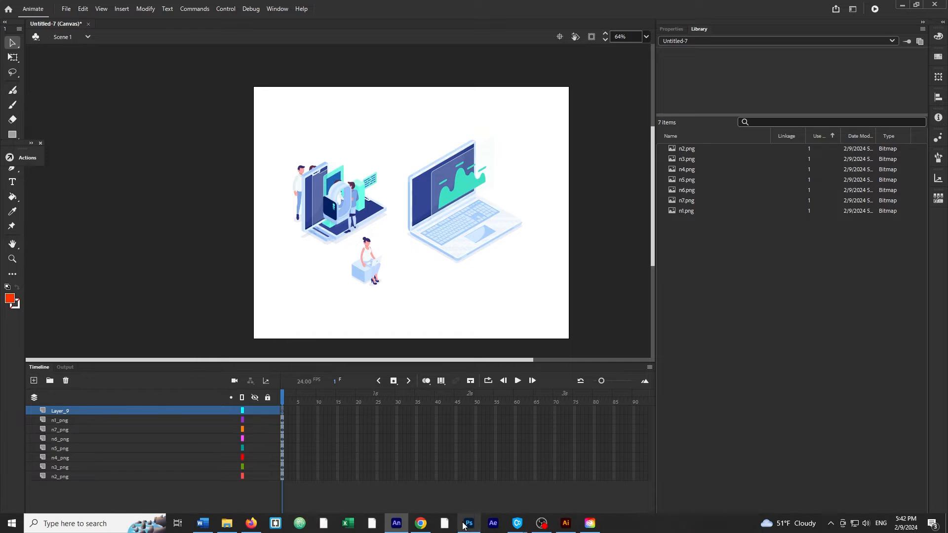
pyautogui.click(566, 524)
pyautogui.moveTo(486, 271); pyautogui.dragTo(397, 196)
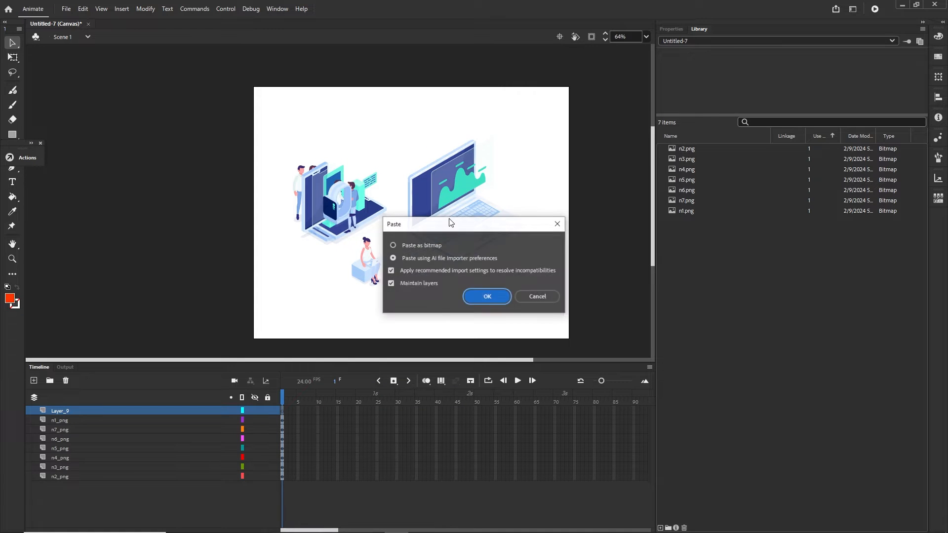
pyautogui.click(393, 246)
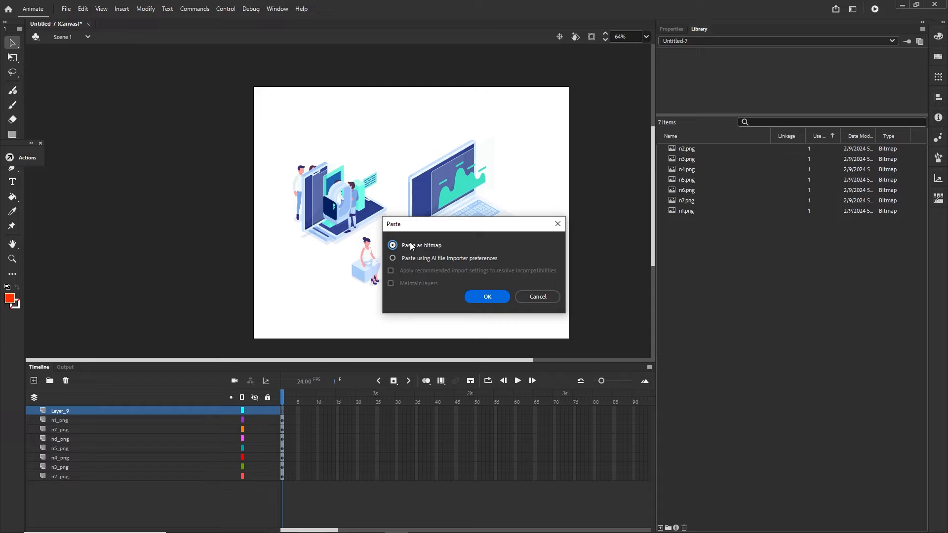
pyautogui.click(485, 296)
# Position the pasted reference composition on the stage and move Layer_9 beneath all the other layers
pyautogui.moveTo(398, 202); pyautogui.dragTo(430, 243)
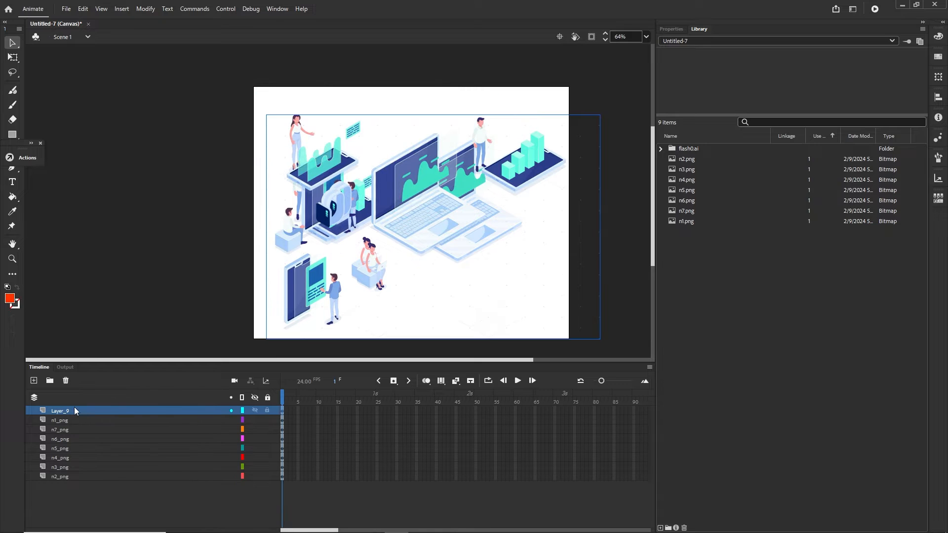
pyautogui.moveTo(74, 410); pyautogui.dragTo(80, 479)
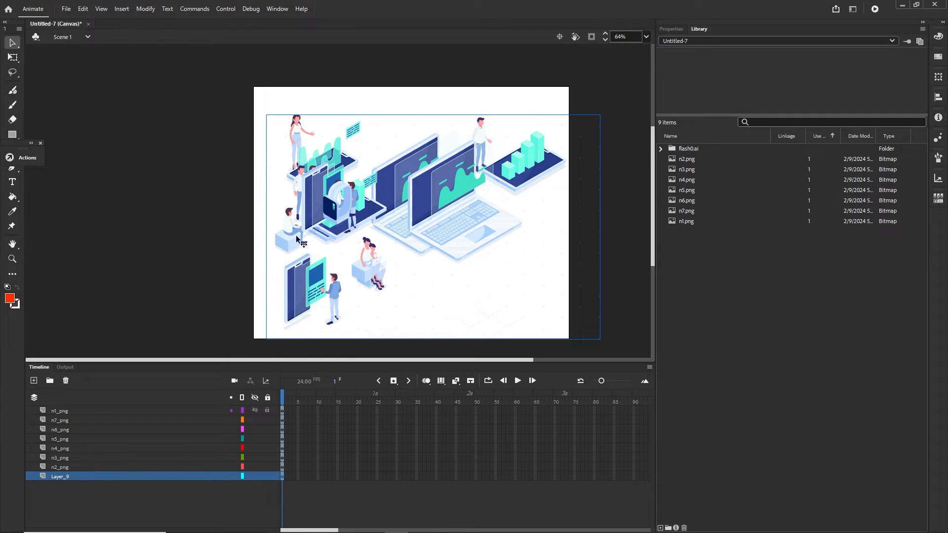
# Move the smartwatch clear of the stack and place the seated man, both men's phone scenes and the laptop over their reference counterparts
pyautogui.moveTo(337, 207); pyautogui.dragTo(424, 296)
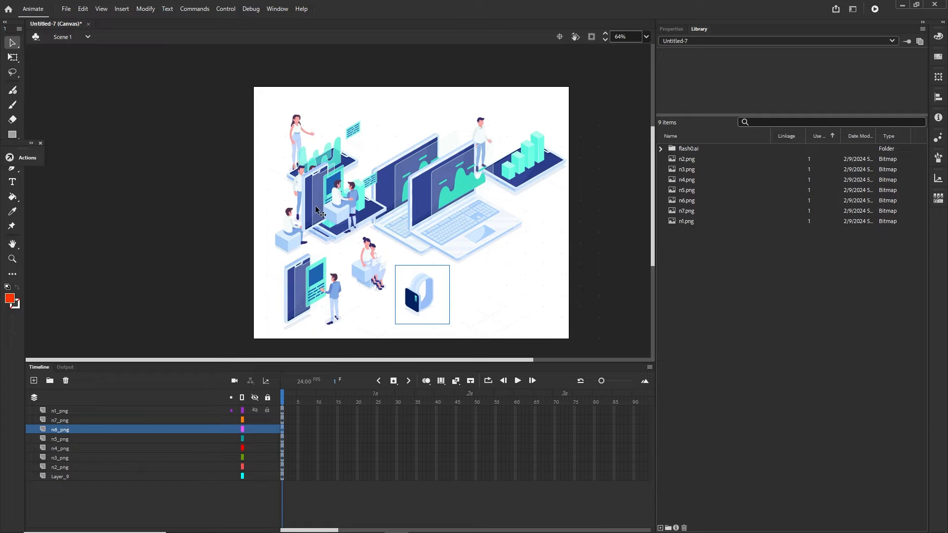
pyautogui.moveTo(329, 214); pyautogui.dragTo(289, 239)
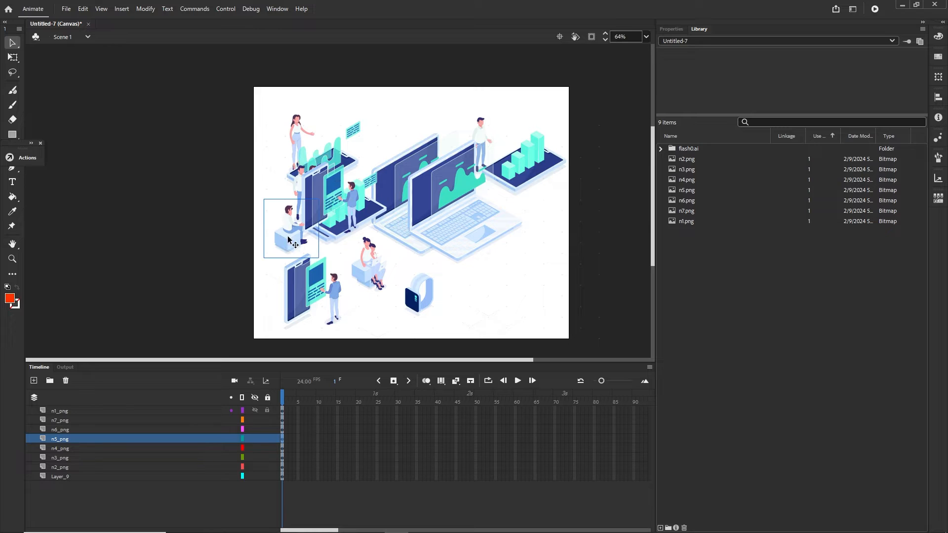
pyautogui.moveTo(343, 203); pyautogui.dragTo(327, 283)
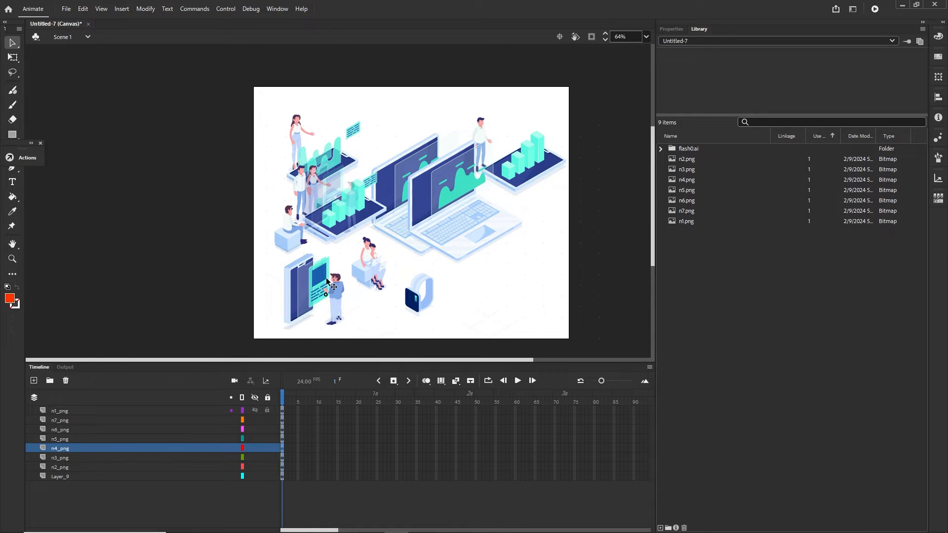
pyautogui.moveTo(340, 216); pyautogui.dragTo(516, 158)
pyautogui.moveTo(468, 240); pyautogui.dragTo(432, 231)
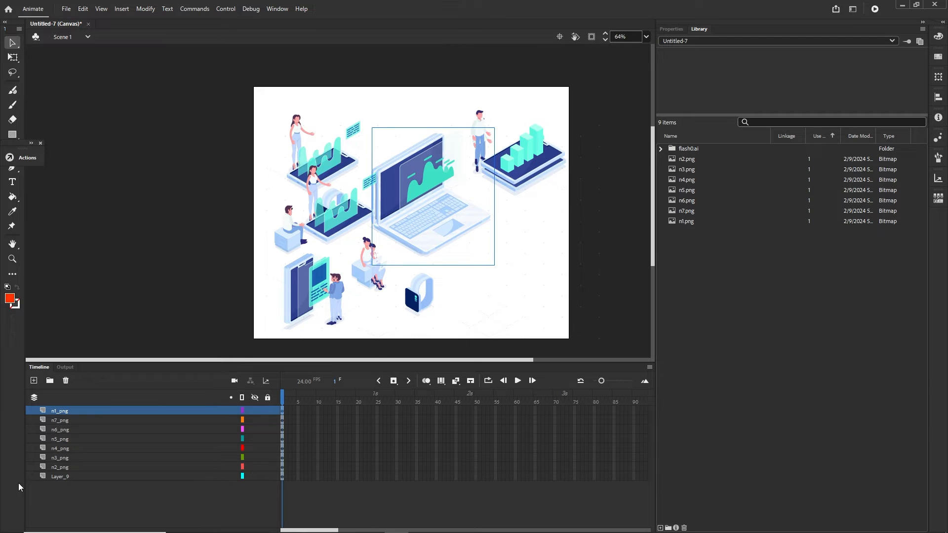
# Lock Layer_9 and move the standing woman's phone scene, the seated woman and the smartwatch onto their reference positions
pyautogui.click(55, 477)
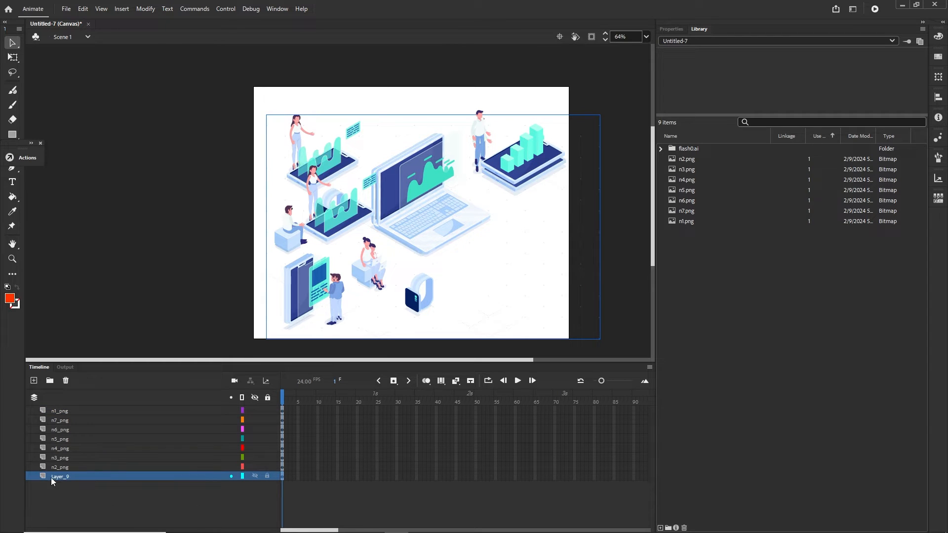
pyautogui.click(267, 476)
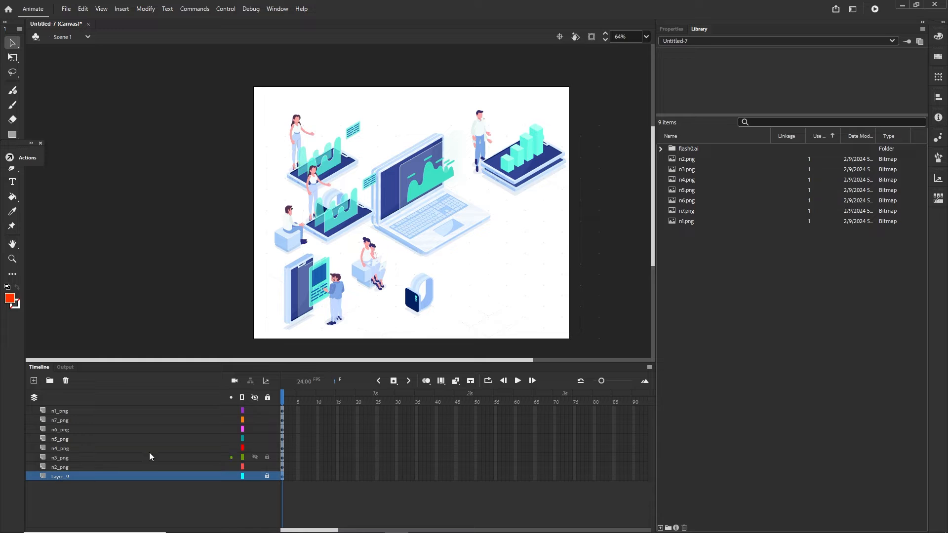
pyautogui.moveTo(334, 228); pyautogui.dragTo(315, 173)
pyautogui.moveTo(366, 276)
pyautogui.mouseDown()
pyautogui.moveTo(366, 257)
pyautogui.moveTo(373, 283)
pyautogui.mouseUp()
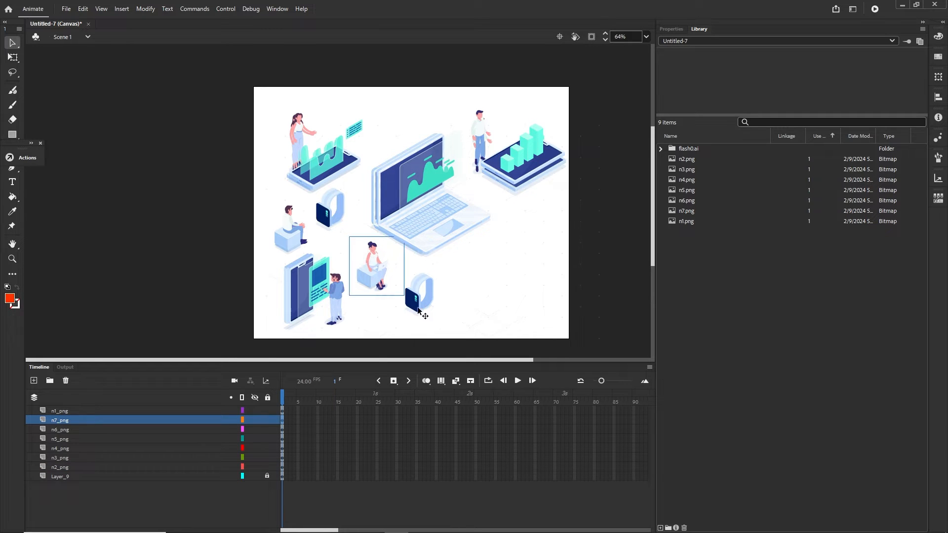
pyautogui.moveTo(418, 303); pyautogui.dragTo(328, 221)
# Nudge the bar chart phone illustration down until it lines up with the reference beneath it
pyautogui.click(538, 157)
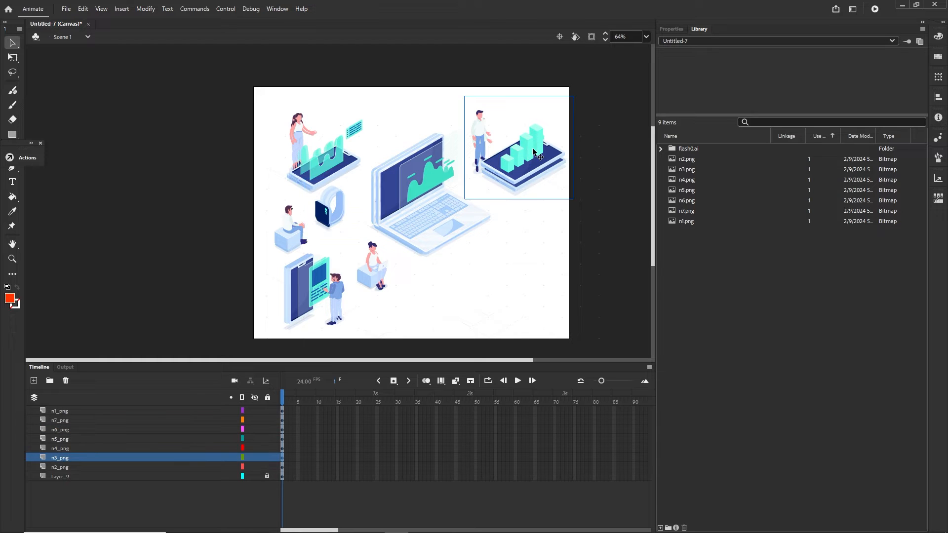
pyautogui.moveTo(539, 156); pyautogui.dragTo(540, 158)
pyautogui.press('Down')
pyautogui.press('Down')
pyautogui.press('Down')
pyautogui.press('Down')
pyautogui.press('Down')
pyautogui.press('Down')
pyautogui.press('Down')
pyautogui.press('Down')
pyautogui.press('Down')
pyautogui.press('Down')
pyautogui.press('Down')
pyautogui.press('Down')
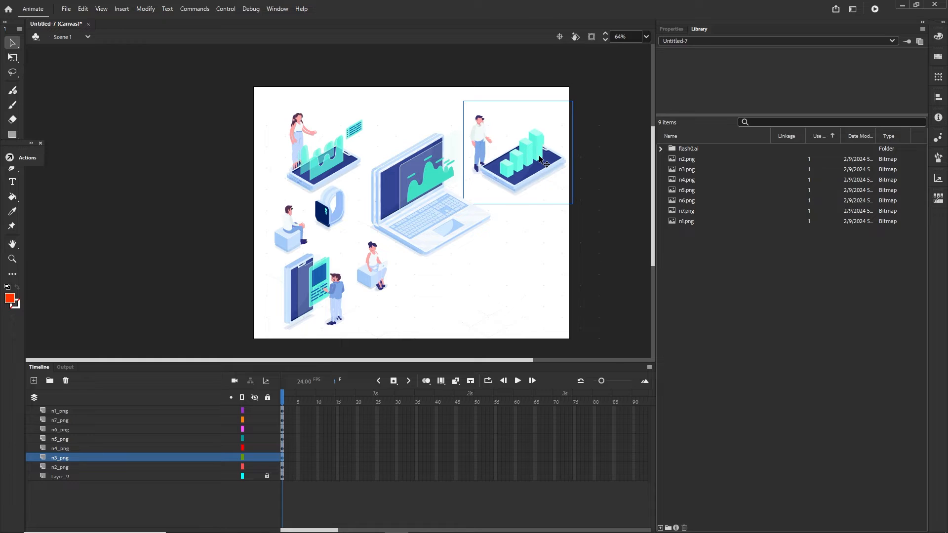
# Nudge the laptop image left and up until it lines up with the reference laptop
pyautogui.click(431, 241)
pyautogui.press('Left')
pyautogui.press('Left')
pyautogui.press('Left')
pyautogui.press('Left')
pyautogui.press('Left')
pyautogui.press('Left')
pyautogui.press('Left')
pyautogui.press('Left')
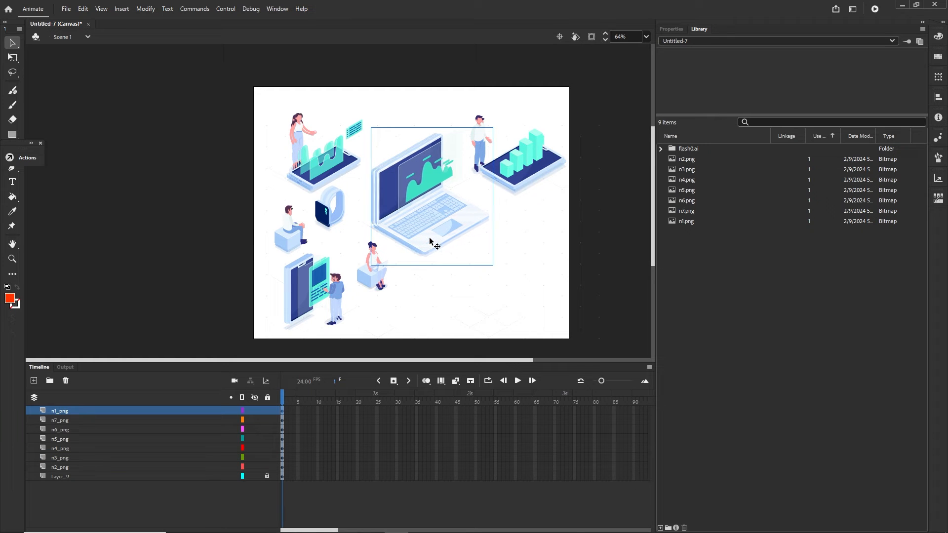
pyautogui.press('Up')
pyautogui.press('Up')
pyautogui.press('Up')
pyautogui.press('Up')
pyautogui.press('Up')
pyautogui.press('Left')
pyautogui.press('Left')
pyautogui.press('Left')
pyautogui.press('Left')
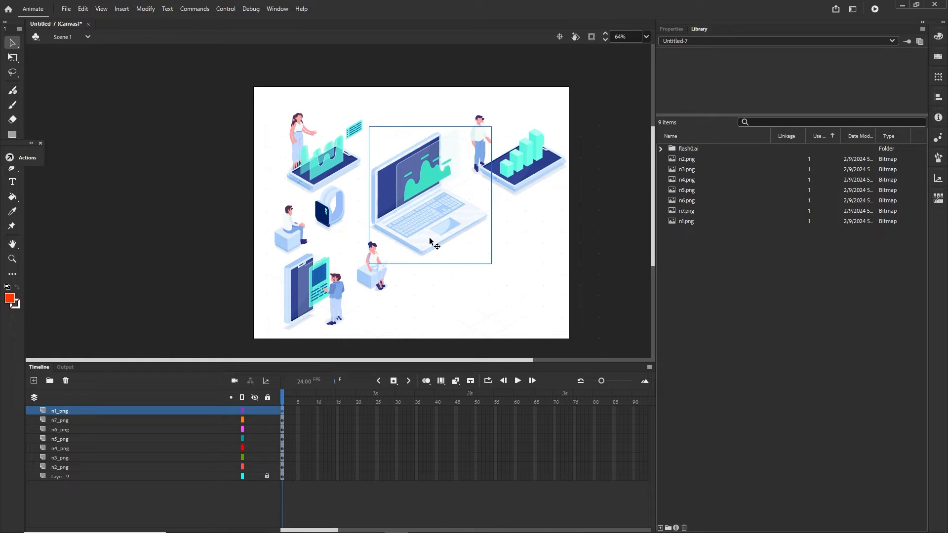
# Delete the reference layer Layer_9 and remove the flash0.ai folder from the document's library
pyautogui.click(70, 477)
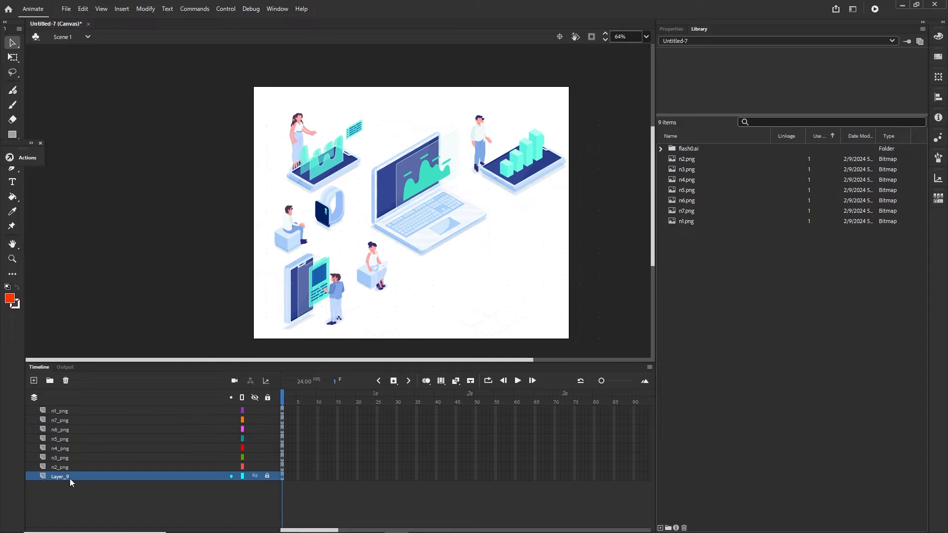
pyautogui.click(66, 381)
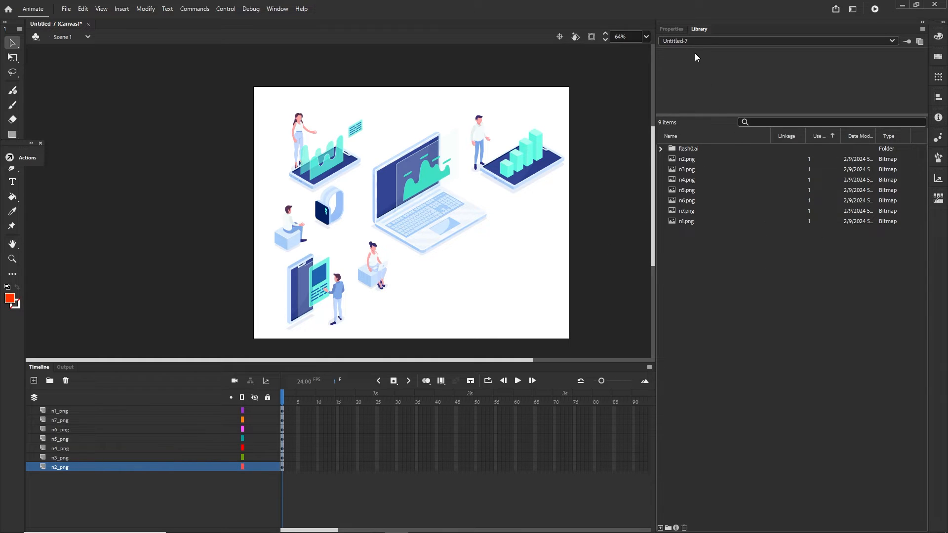
pyautogui.click(682, 223)
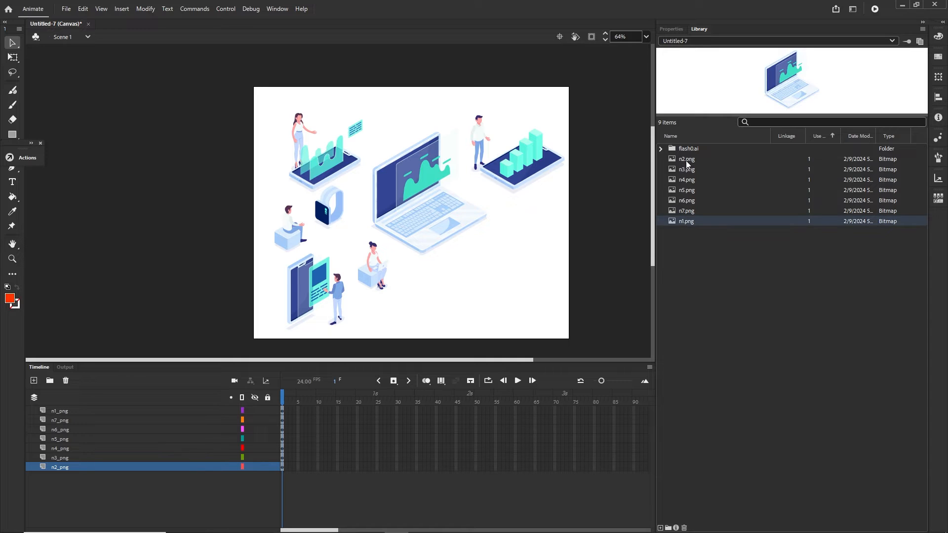
pyautogui.keyDown('shift'); pyautogui.click(686, 162); pyautogui.keyUp('shift')
pyautogui.click(687, 161)
pyautogui.click(689, 149)
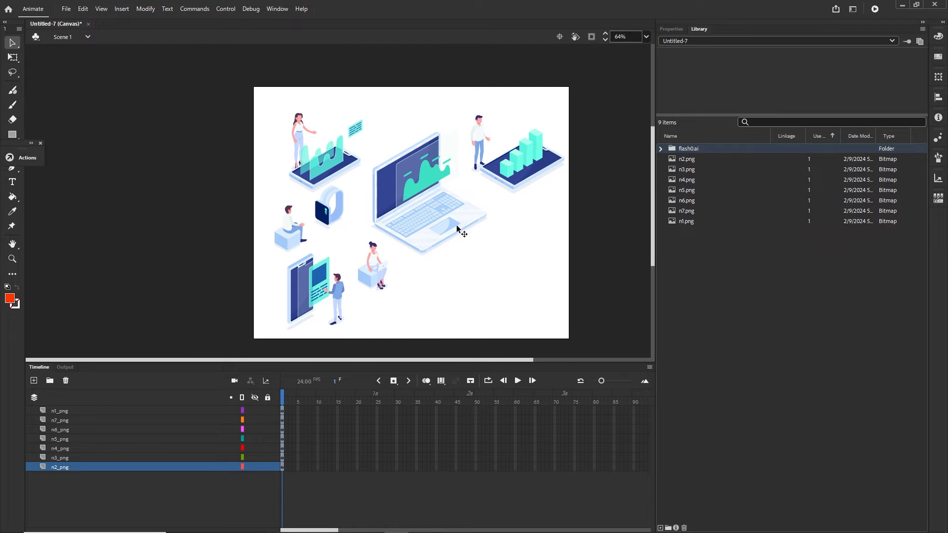
pyautogui.click(684, 159)
pyautogui.click(684, 148)
pyautogui.press('Delete')
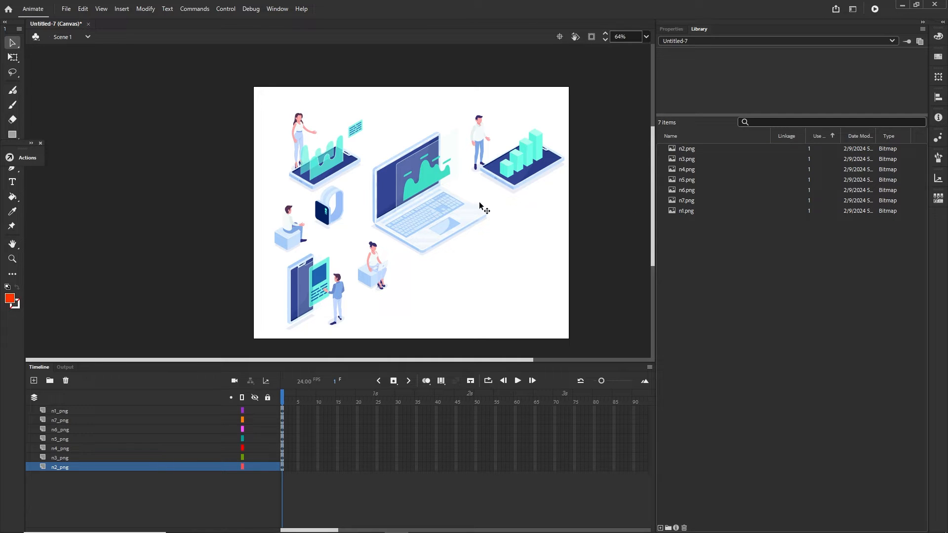
# Convert the bar chart phone image into a Movie Clip symbol, keeping the default name
pyautogui.click(524, 170)
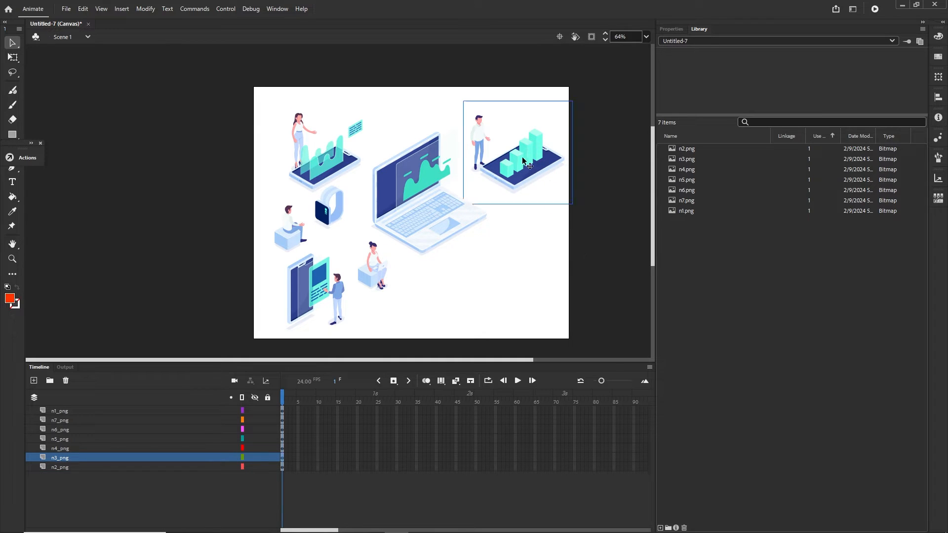
pyautogui.click(145, 9)
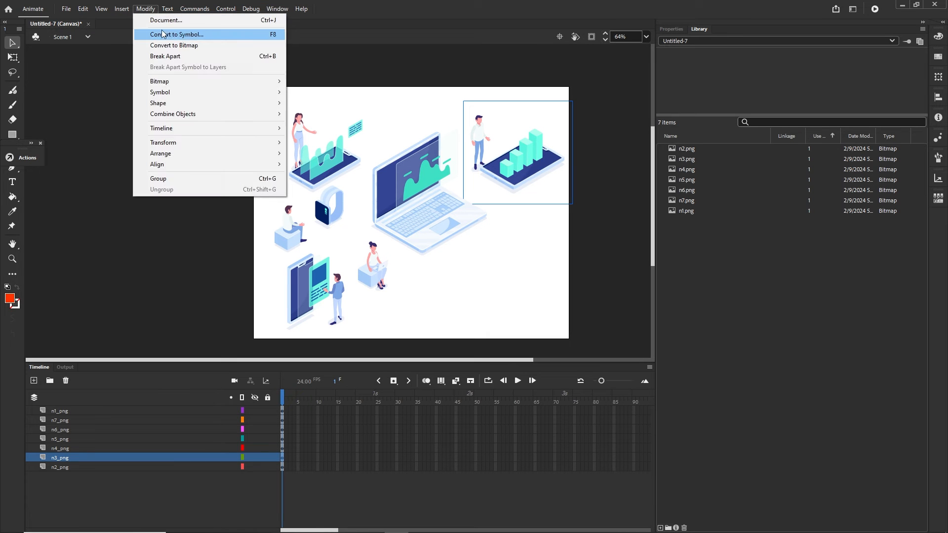
pyautogui.click(273, 35)
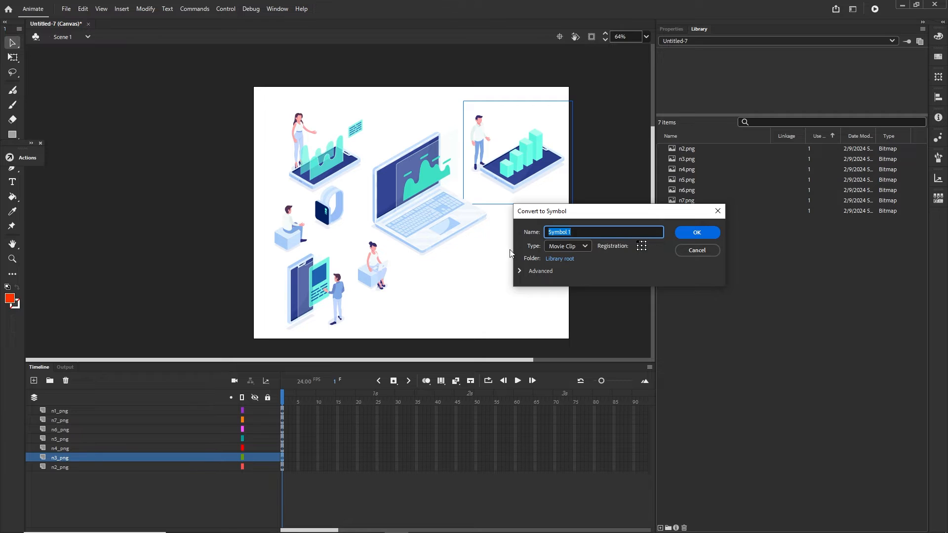
pyautogui.click(697, 233)
# Convert the laptop image and the seated woman image into separate Movie Clip symbols, keeping the default names
pyautogui.click(426, 211)
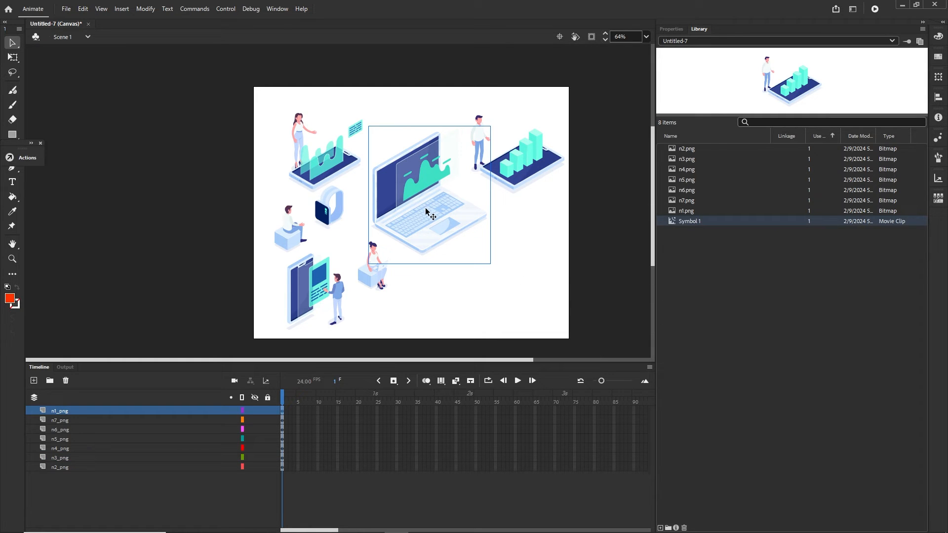
pyautogui.press('F8')
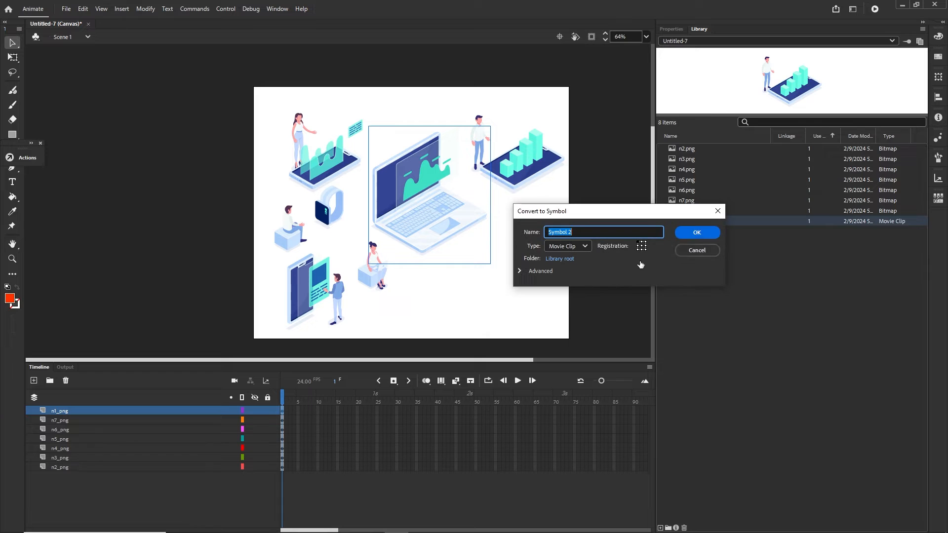
pyautogui.click(697, 232)
pyautogui.click(373, 287)
pyautogui.press('F8')
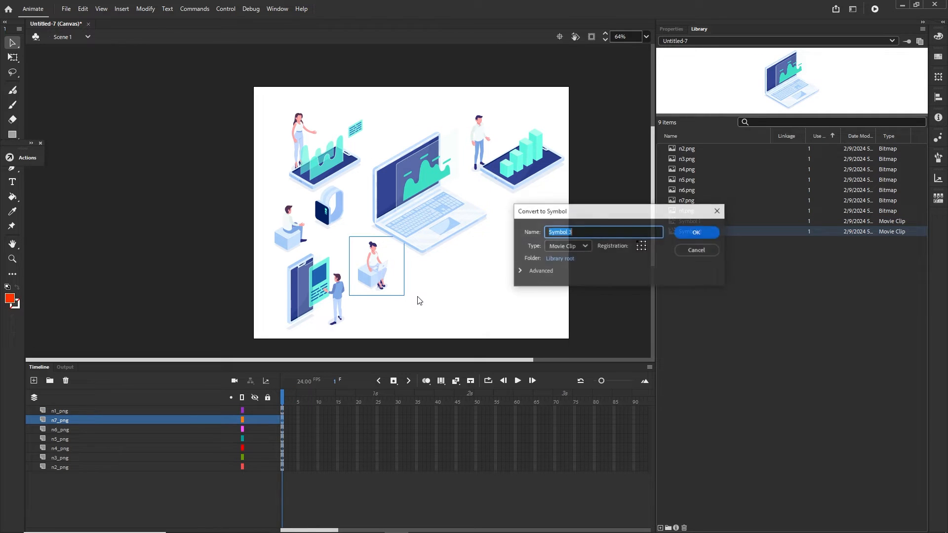
pyautogui.press('Return')
# Convert the upright phone image with the standing man and the seated man image into separate Movie Clip symbols with default names
pyautogui.click(309, 285)
pyautogui.press('F8')
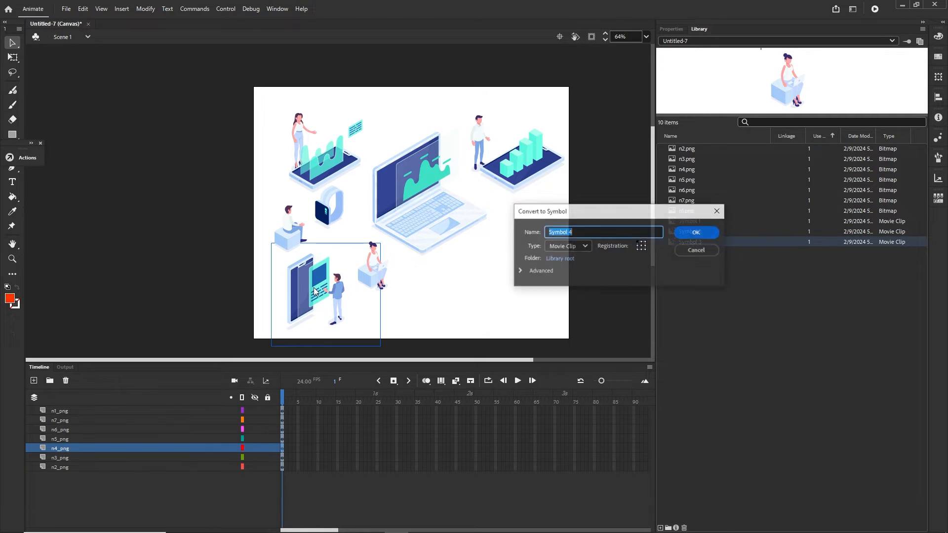
pyautogui.press('Return')
pyautogui.click(300, 232)
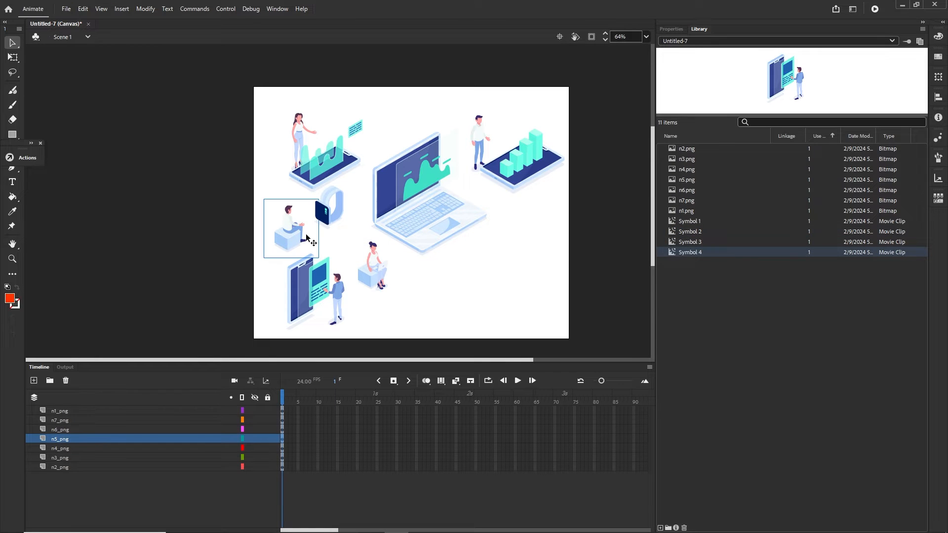
pyautogui.press('F8')
pyautogui.press('Return')
# Convert the smartwatch image and the wave chart phone image with the standing woman into separate Movie Clip symbols with default names
pyautogui.click(332, 199)
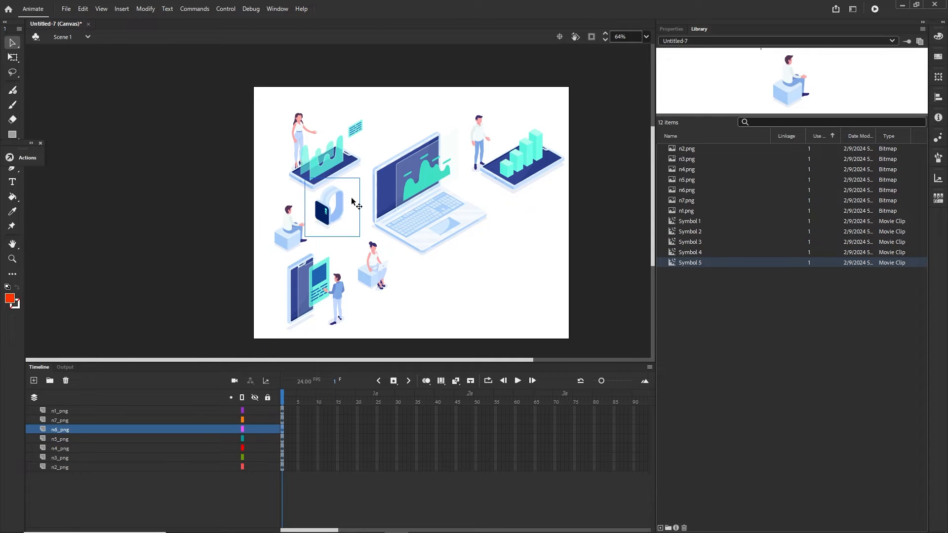
pyautogui.press('F8')
pyautogui.press('Return')
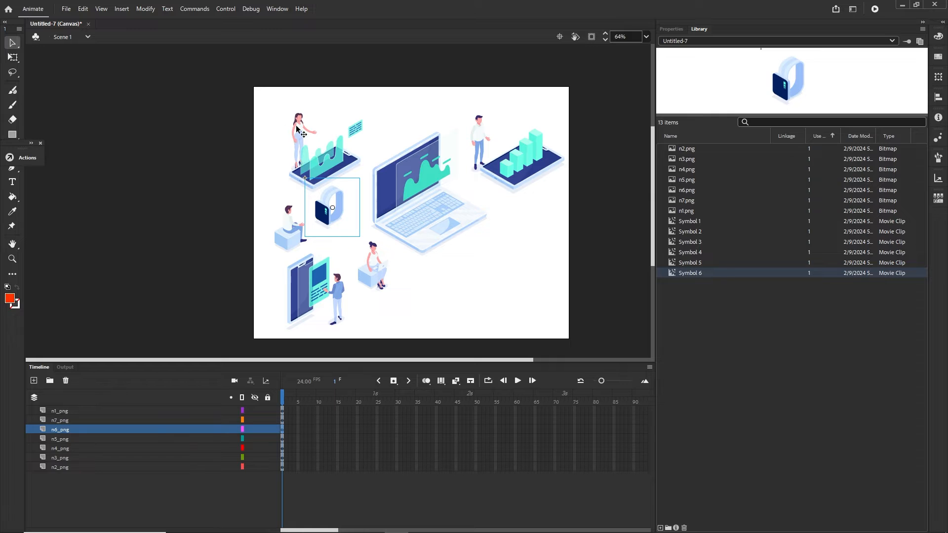
pyautogui.click(348, 147)
pyautogui.press('F8')
pyautogui.press('Return')
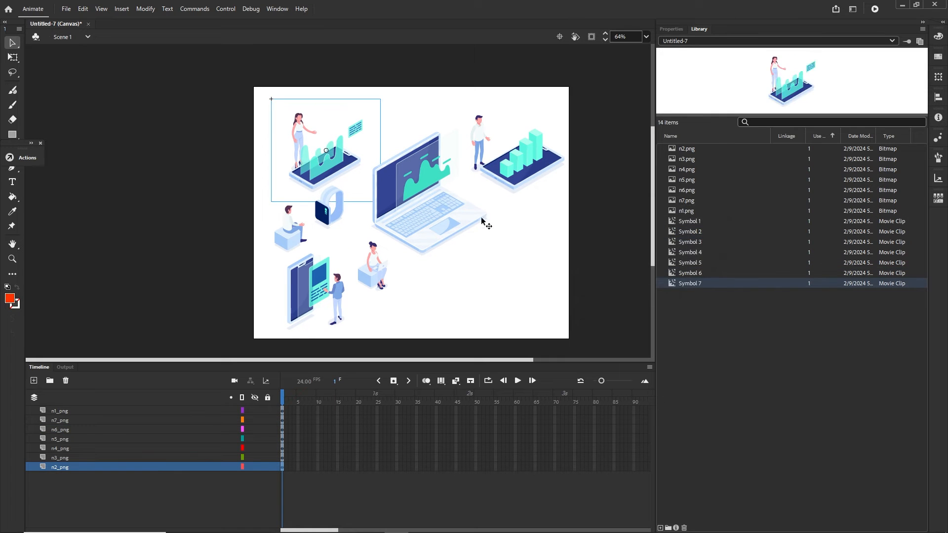
pyautogui.click(621, 303)
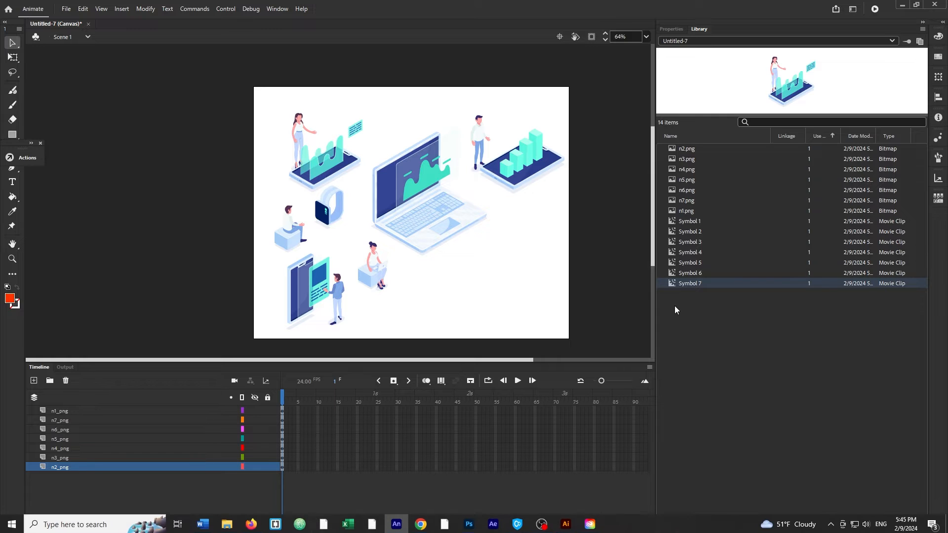
# Widen the workspace and extend all seven layers to frame 330 by inserting frames
pyautogui.moveTo(655, 306); pyautogui.dragTo(747, 306)
pyautogui.click(768, 28)
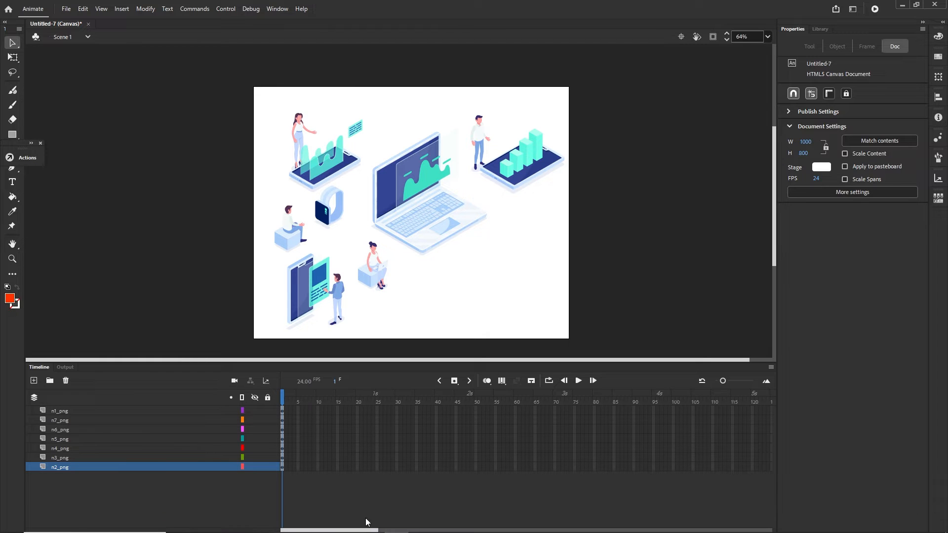
pyautogui.moveTo(365, 530); pyautogui.dragTo(566, 529)
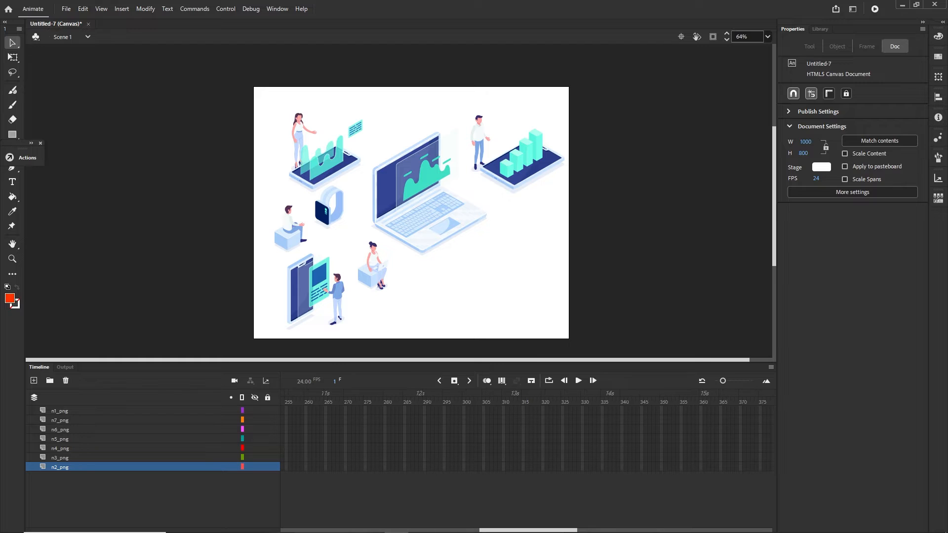
pyautogui.click(583, 466)
pyautogui.keyDown('shift'); pyautogui.click(583, 410); pyautogui.keyUp('shift')
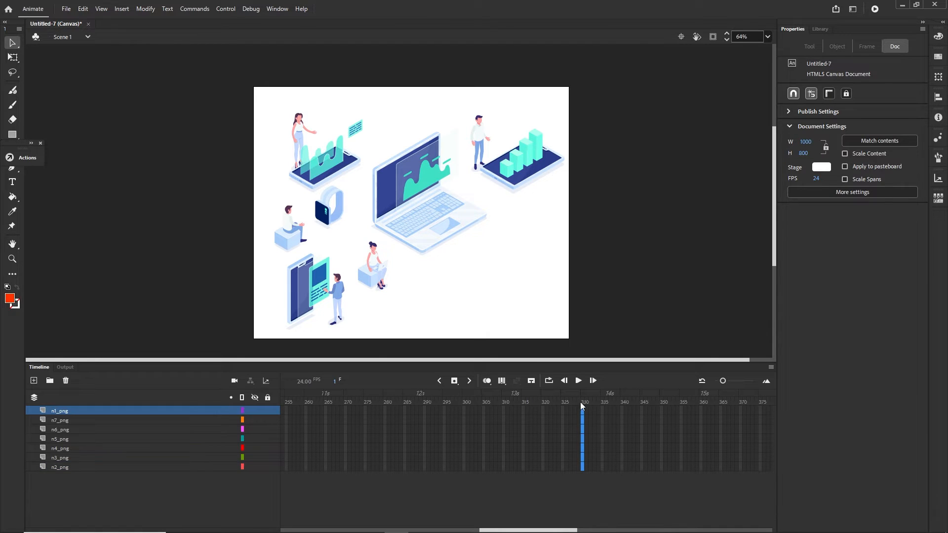
pyautogui.rightClick(582, 421)
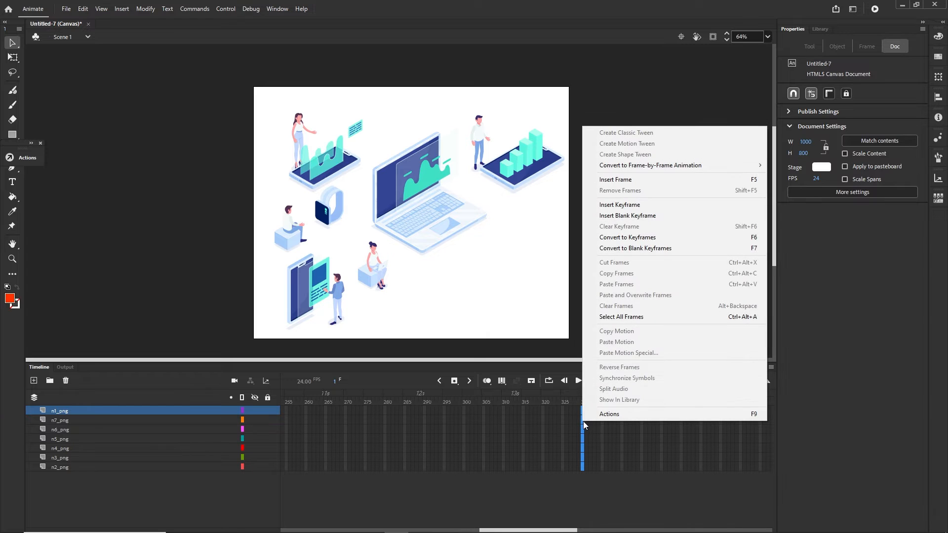
pyautogui.click(625, 181)
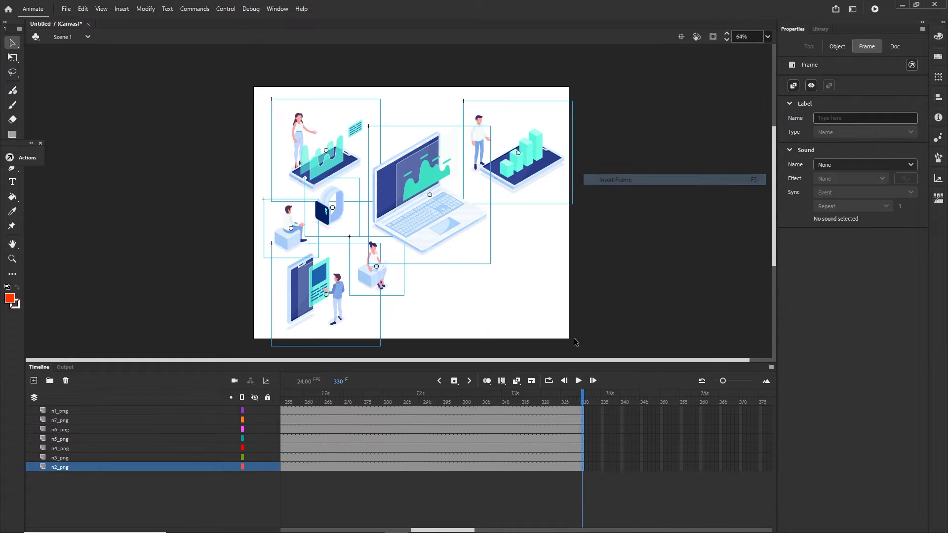
pyautogui.click(513, 512)
# Add a keyframe for the laptop at frame 35 on layer n1_png
pyautogui.moveTo(595, 401); pyautogui.dragTo(134, 434)
pyautogui.click(432, 228)
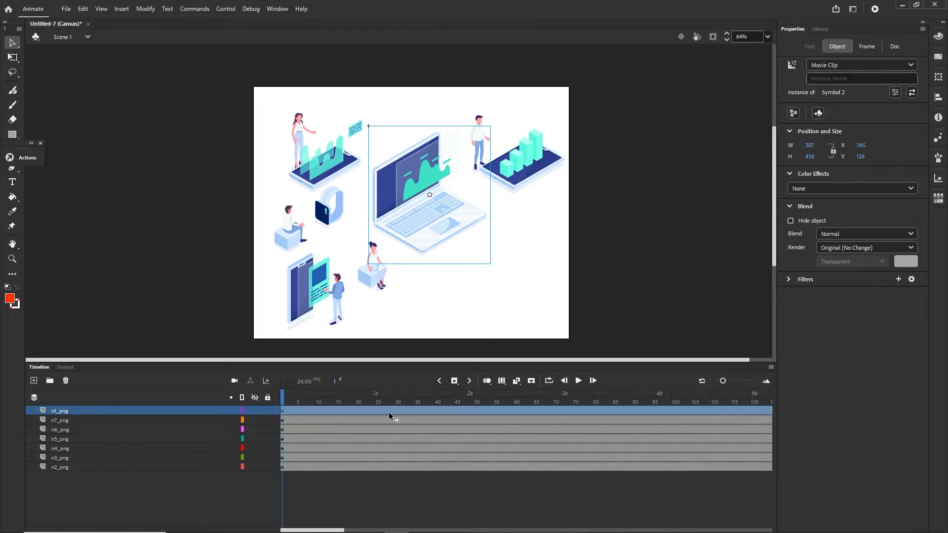
pyautogui.click(415, 414)
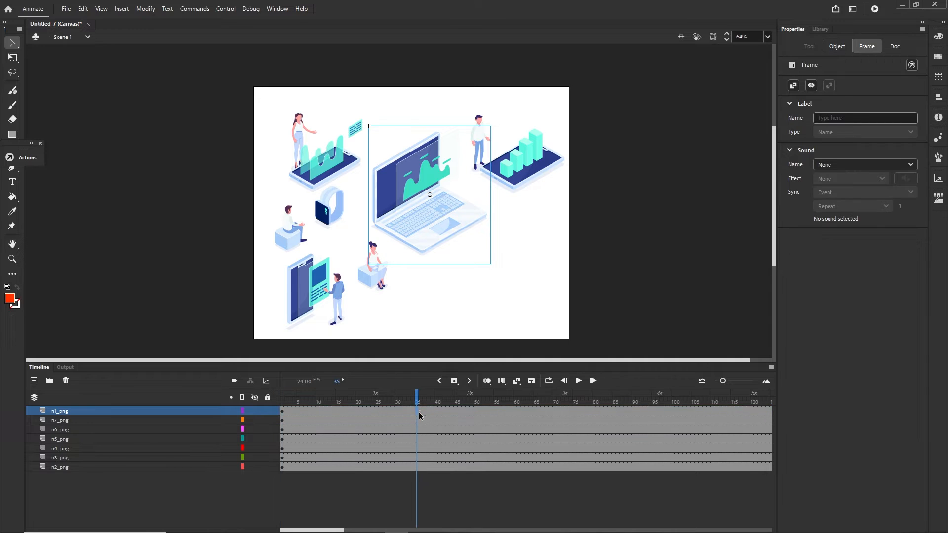
pyautogui.click(442, 210)
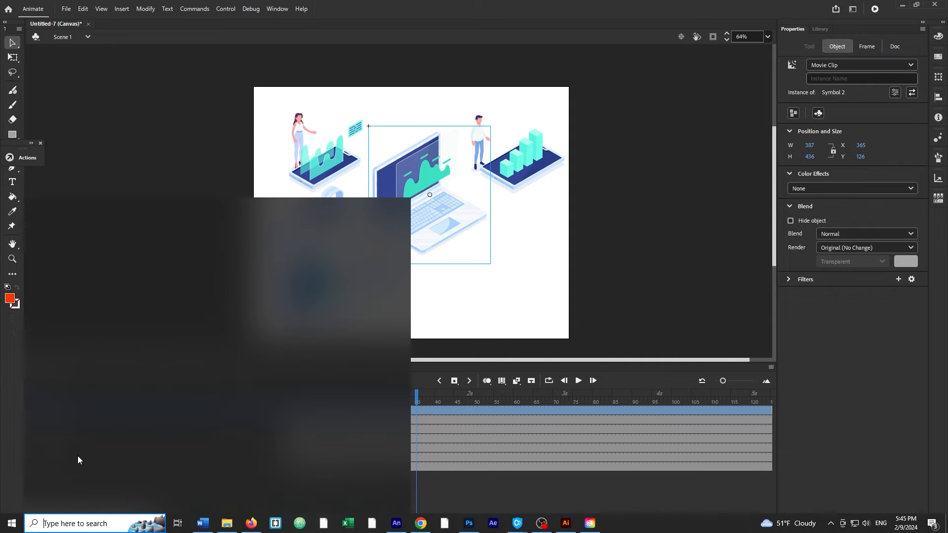
pyautogui.click(74, 523)
pyautogui.click(400, 214)
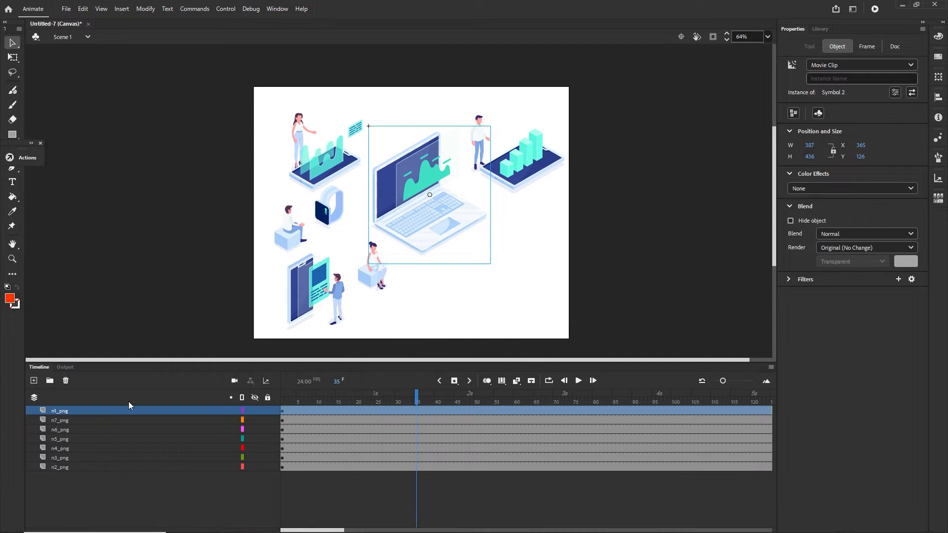
pyautogui.click(69, 430)
pyautogui.click(64, 413)
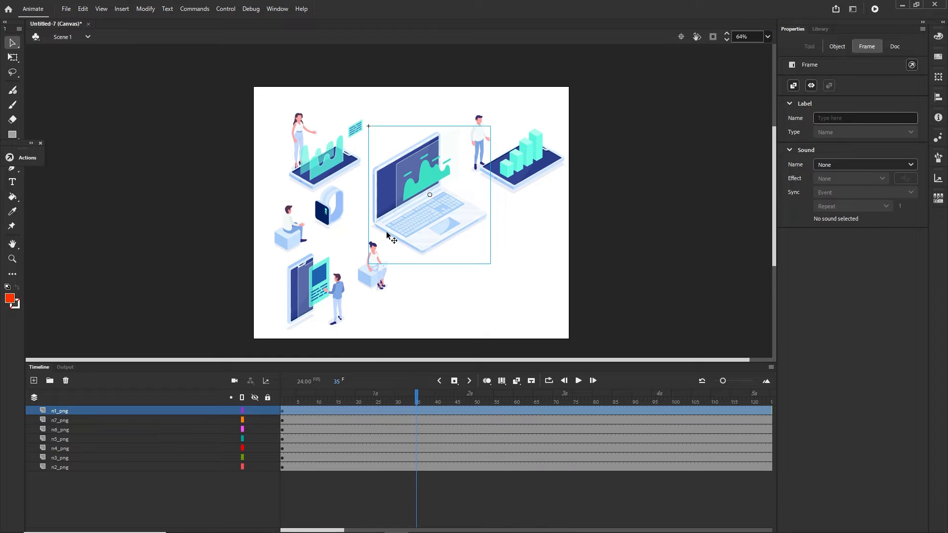
pyautogui.click(418, 413)
pyautogui.click(417, 413)
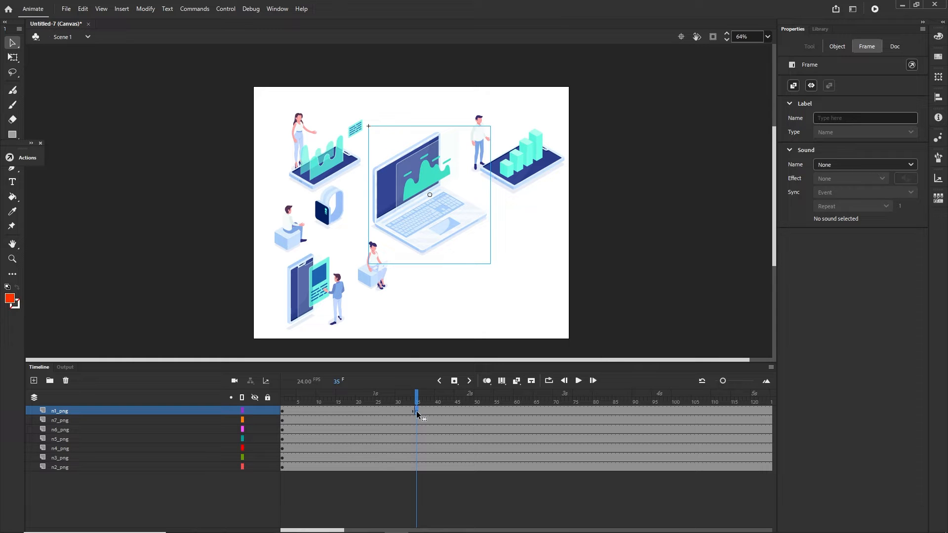
pyautogui.rightClick(416, 411)
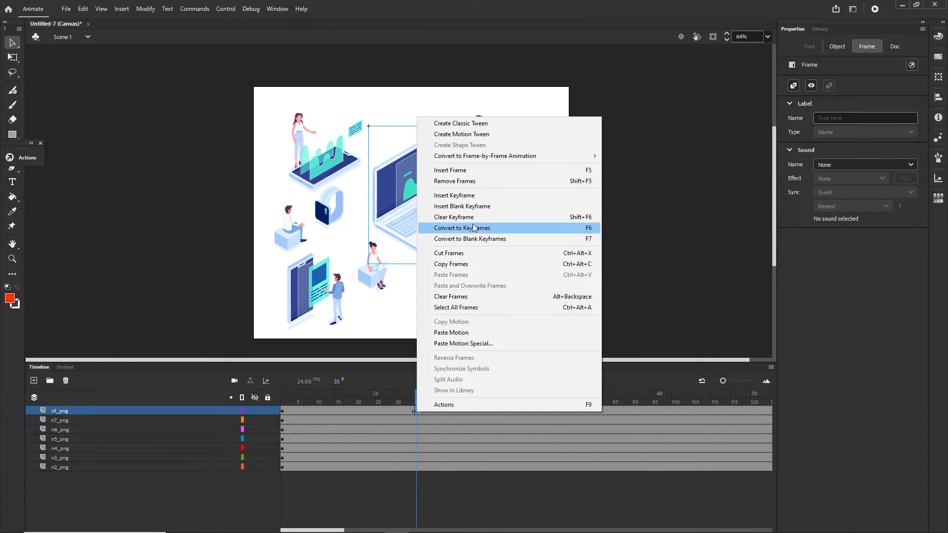
pyautogui.click(486, 495)
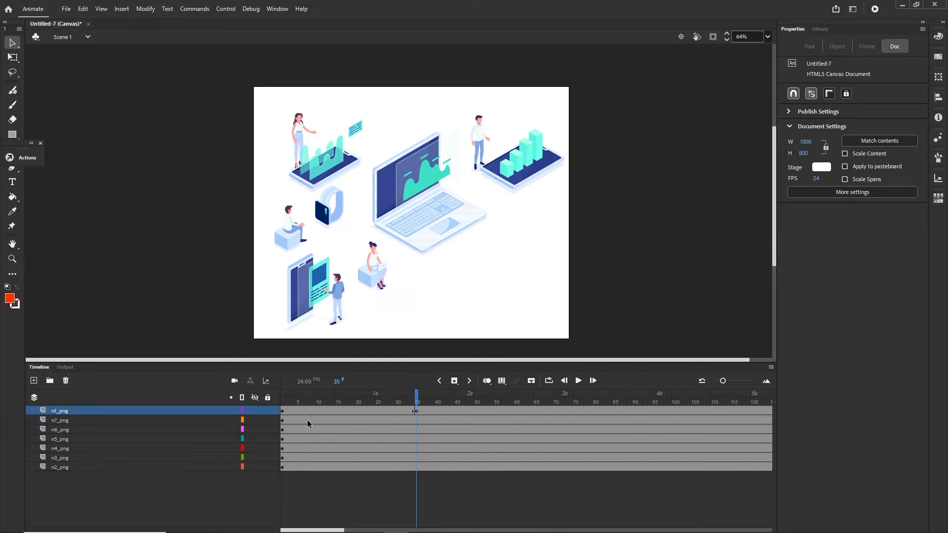
# Try moving the laptop at frame 1 off the stage to about X 1025, Y -294, checking it with outside content clipped
pyautogui.click(282, 410)
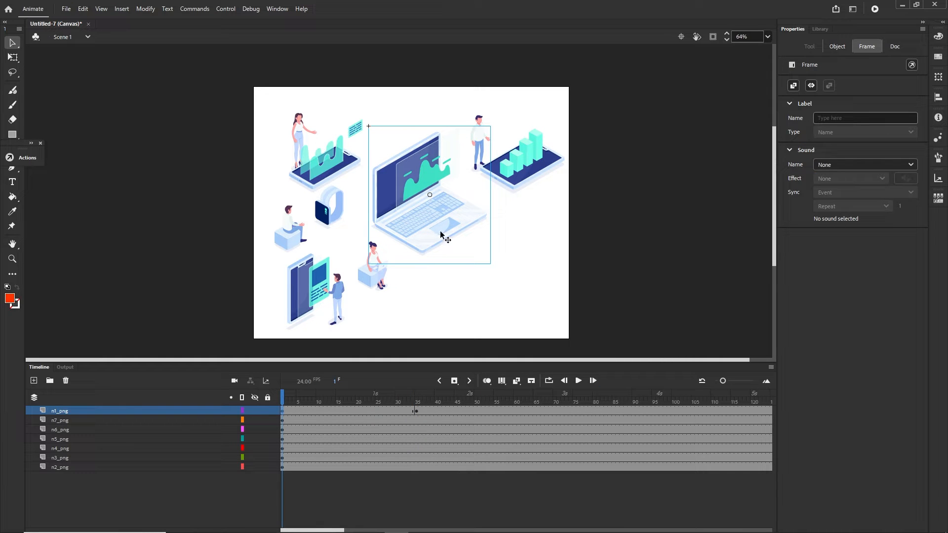
pyautogui.moveTo(444, 236); pyautogui.dragTo(644, 97)
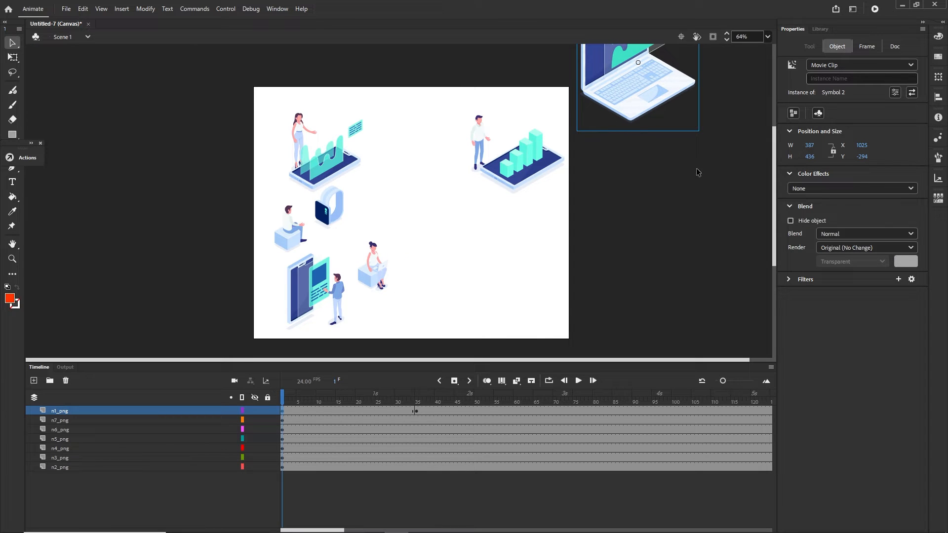
pyautogui.click(714, 37)
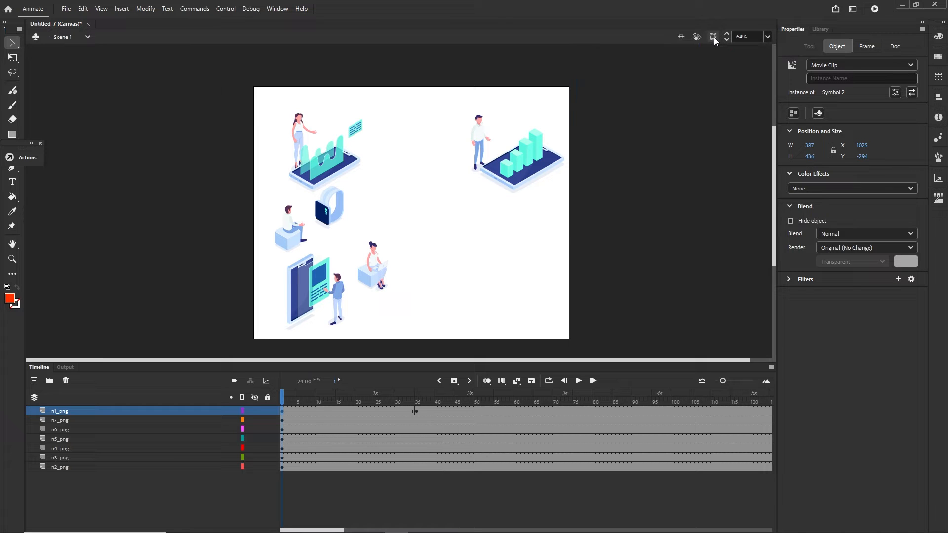
pyautogui.click(713, 37)
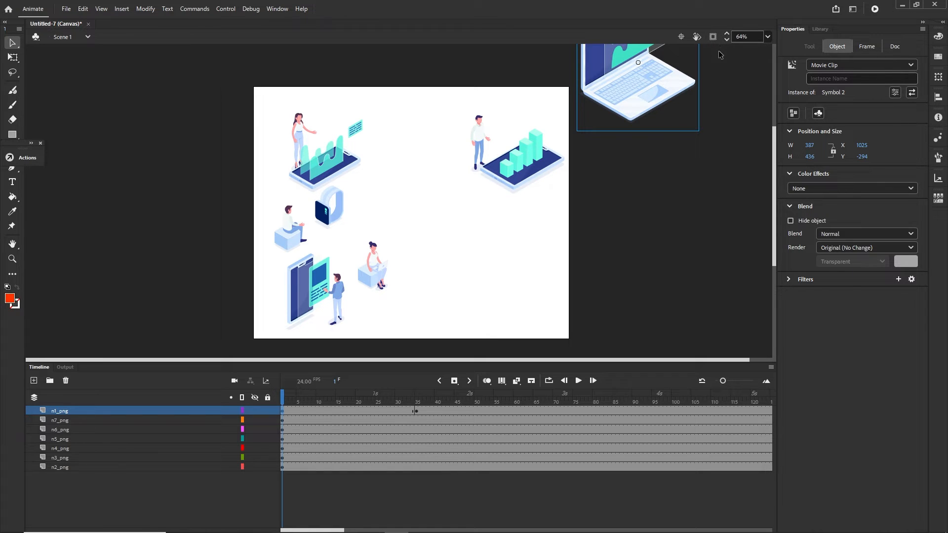
pyautogui.hotkey('ctrl', 'z')
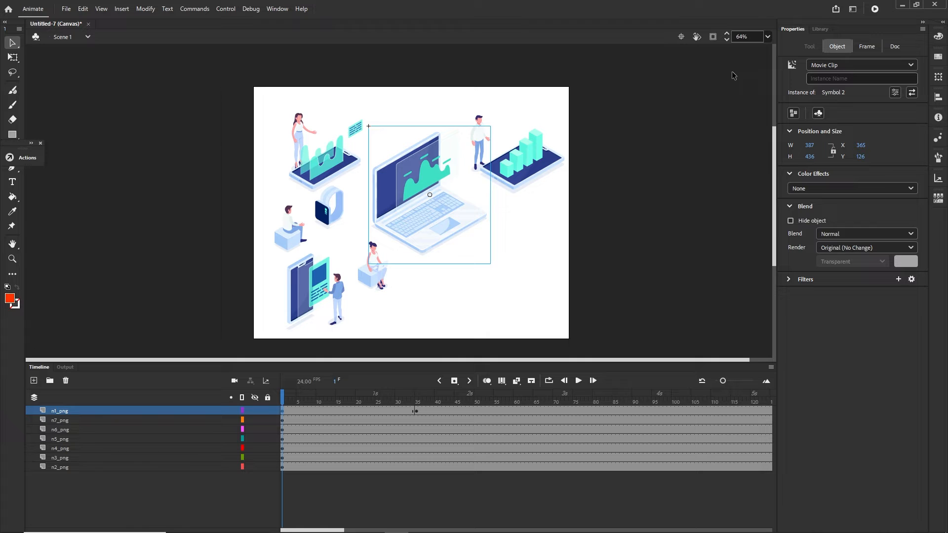
pyautogui.click(672, 227)
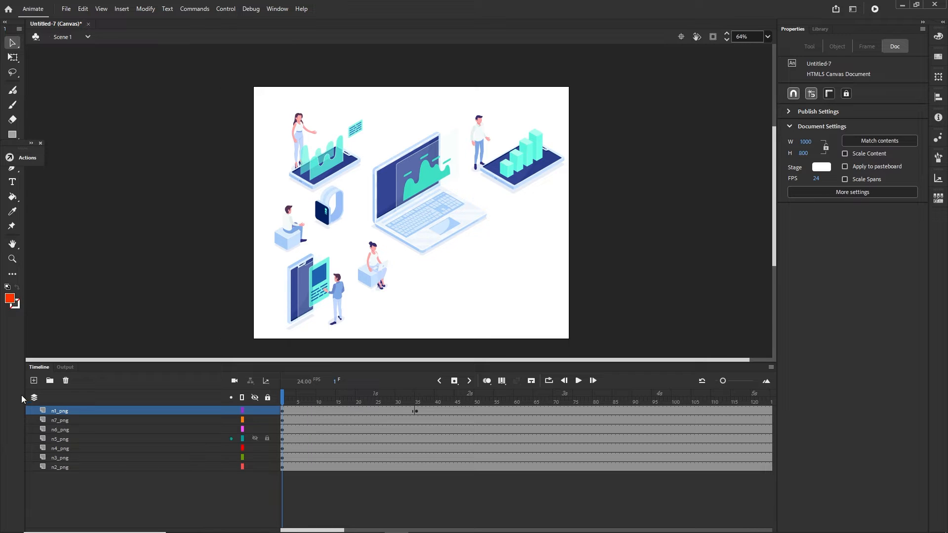
# Add a new layer above n1_png and close the floating Actions window
pyautogui.click(34, 381)
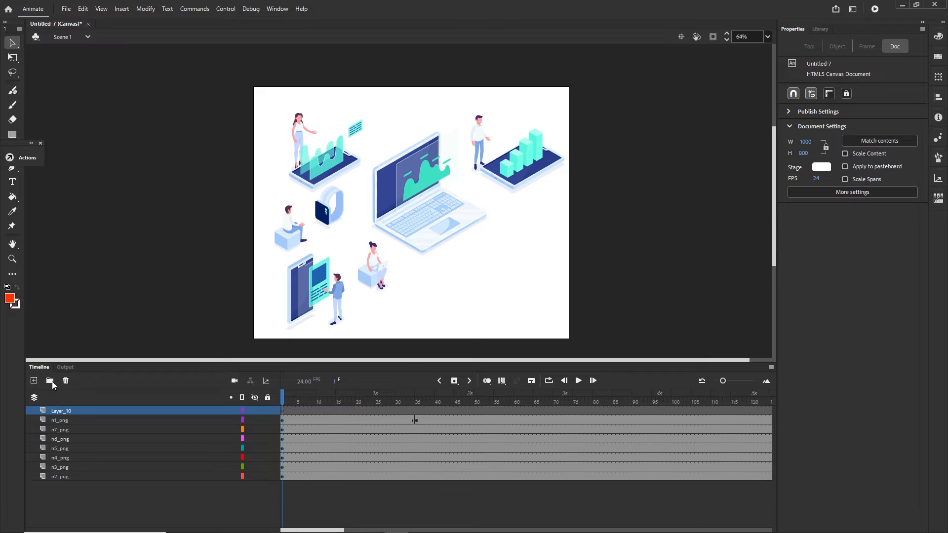
pyautogui.click(41, 144)
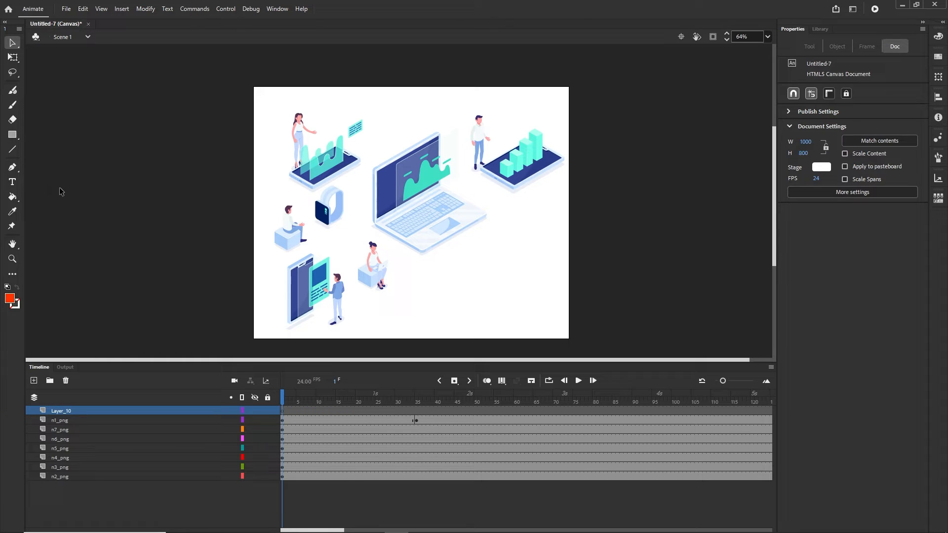
# Draw a straight red guide line along the laptop base's lower front edge on Layer_10 with the Pen tool
pyautogui.click(12, 167)
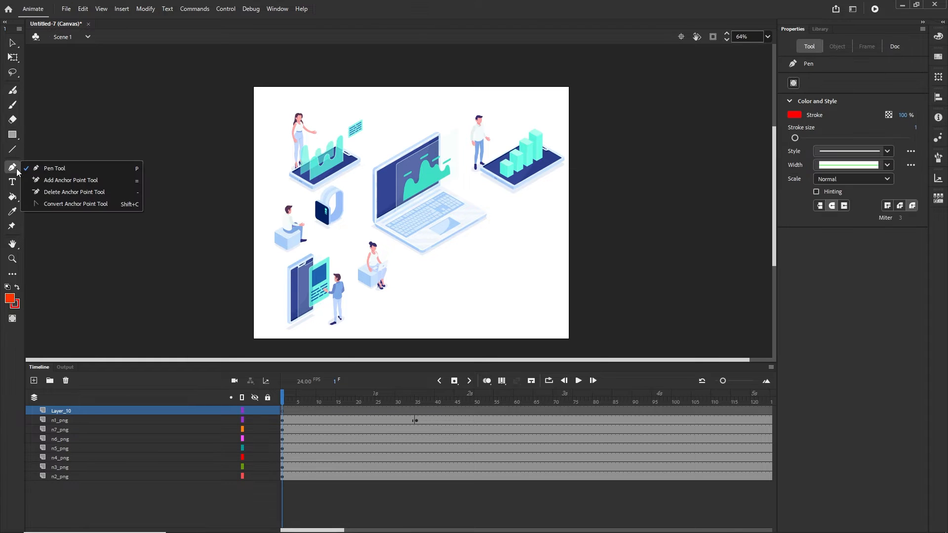
pyautogui.click(46, 168)
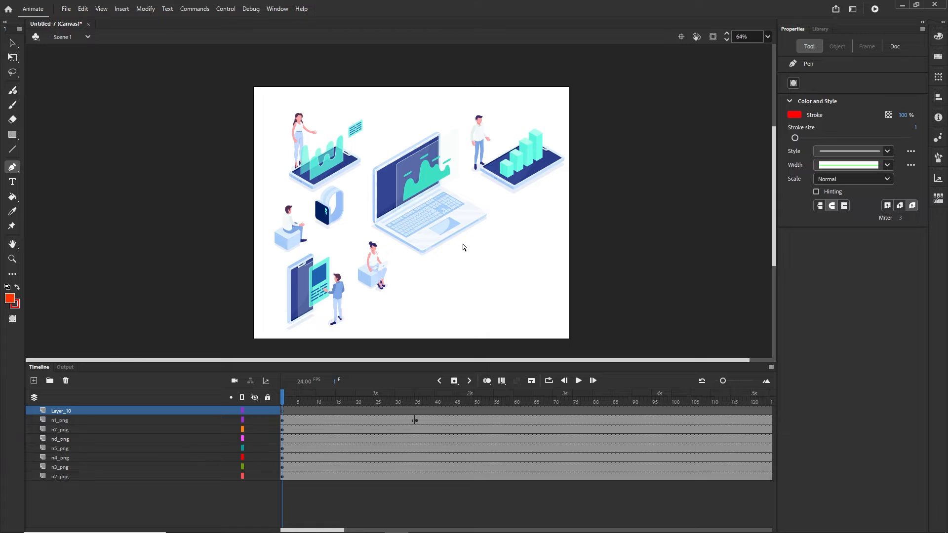
pyautogui.scroll(5, 463, 245)
pyautogui.scroll(2, 461, 244)
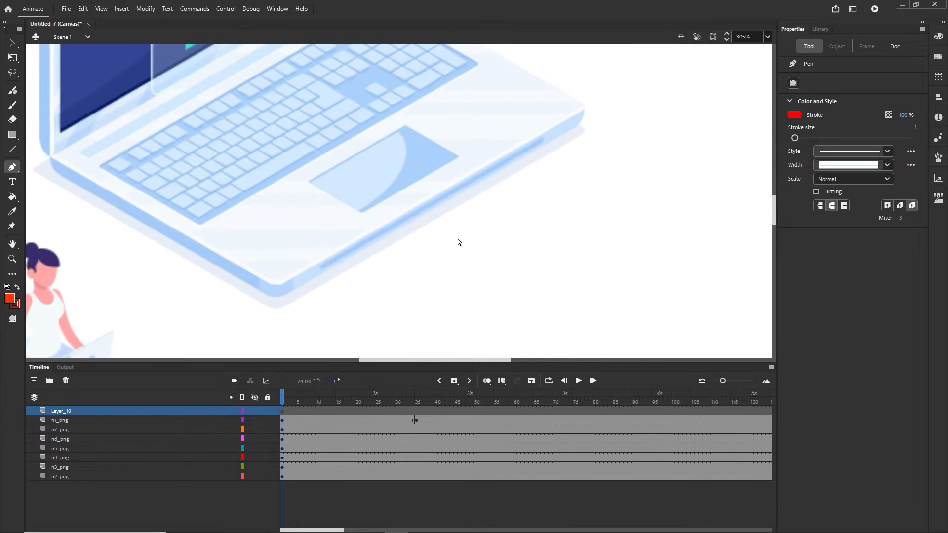
pyautogui.scroll(1, 458, 242)
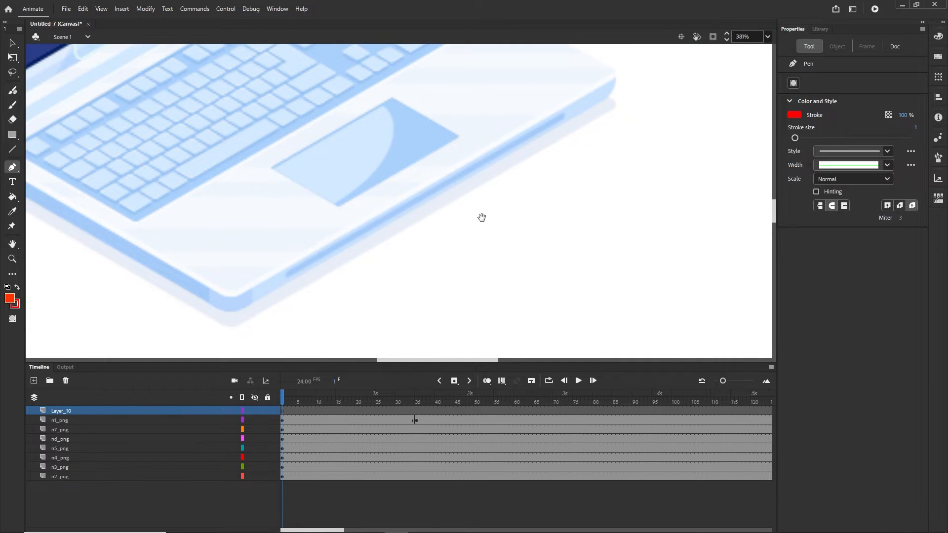
pyautogui.moveTo(482, 215); pyautogui.dragTo(578, 214)
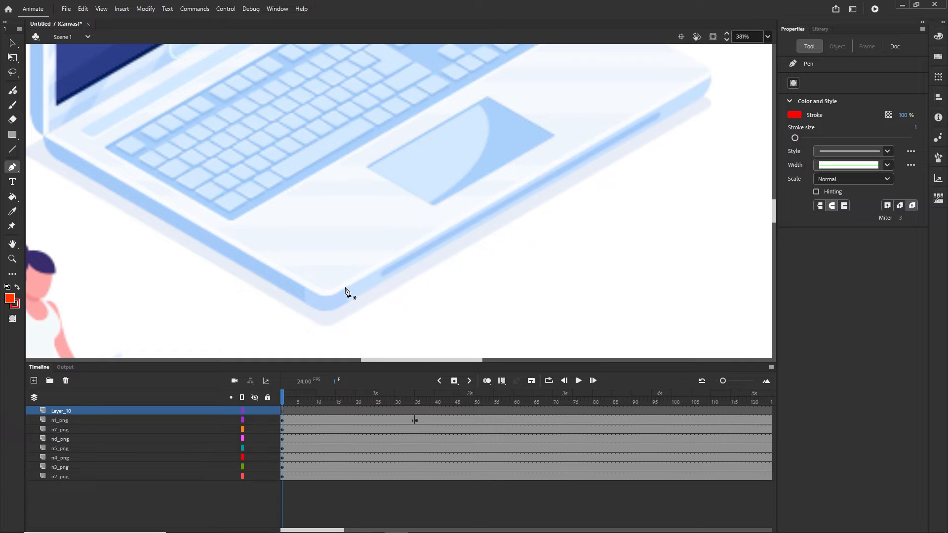
pyautogui.moveTo(575, 205); pyautogui.dragTo(446, 278)
pyautogui.doubleClick(575, 155)
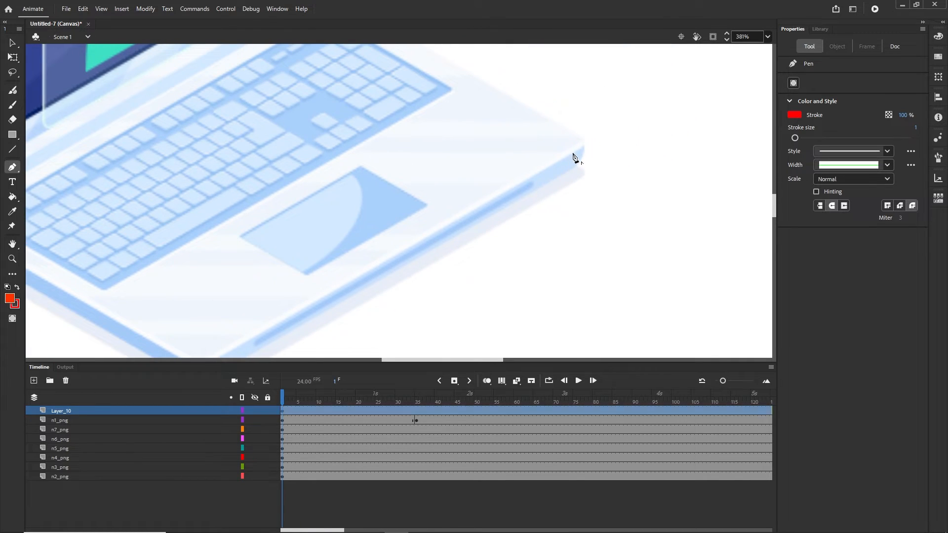
pyautogui.scroll(-1, 500, 214)
pyautogui.scroll(-5, 500, 214)
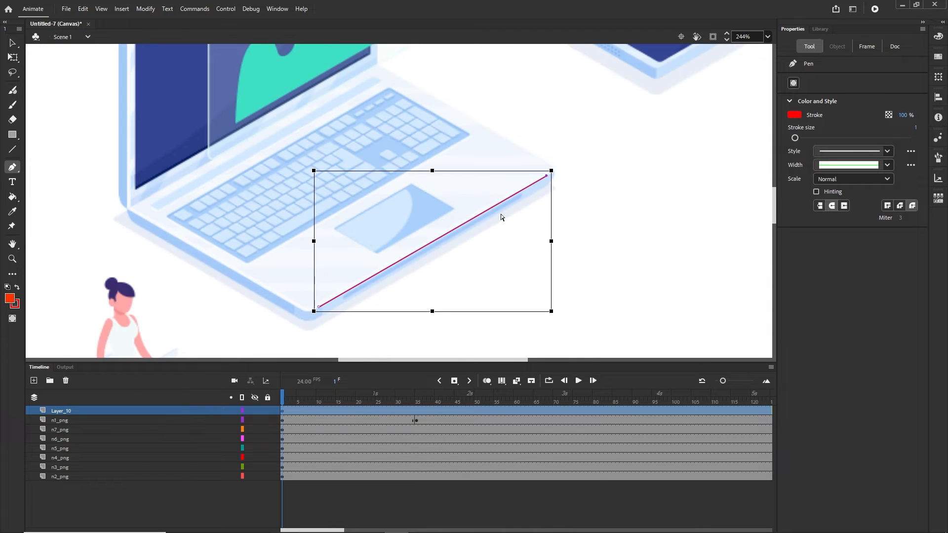
pyautogui.scroll(-1, 501, 217)
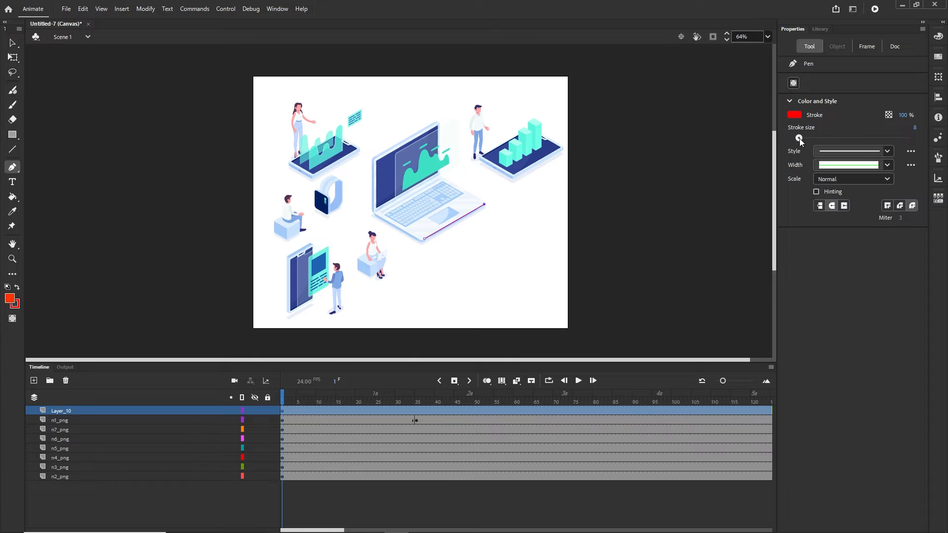
# Set the stroke size of the guide line on Layer_10 to 8
pyautogui.click(65, 420)
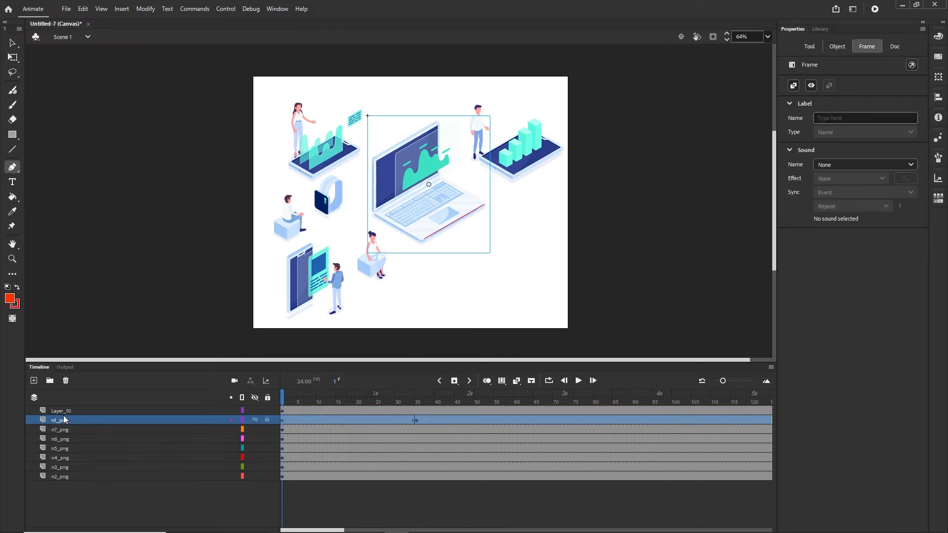
pyautogui.click(66, 411)
pyautogui.click(12, 43)
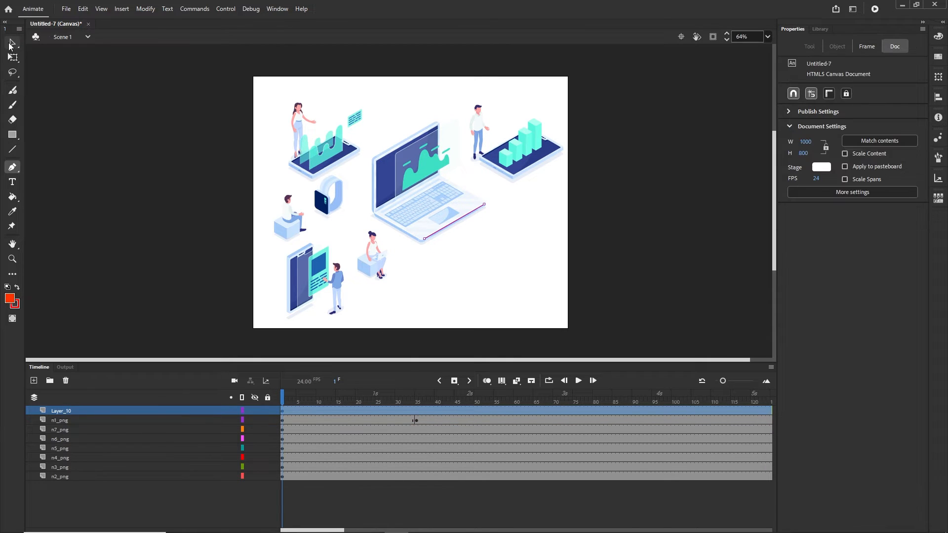
pyautogui.click(455, 223)
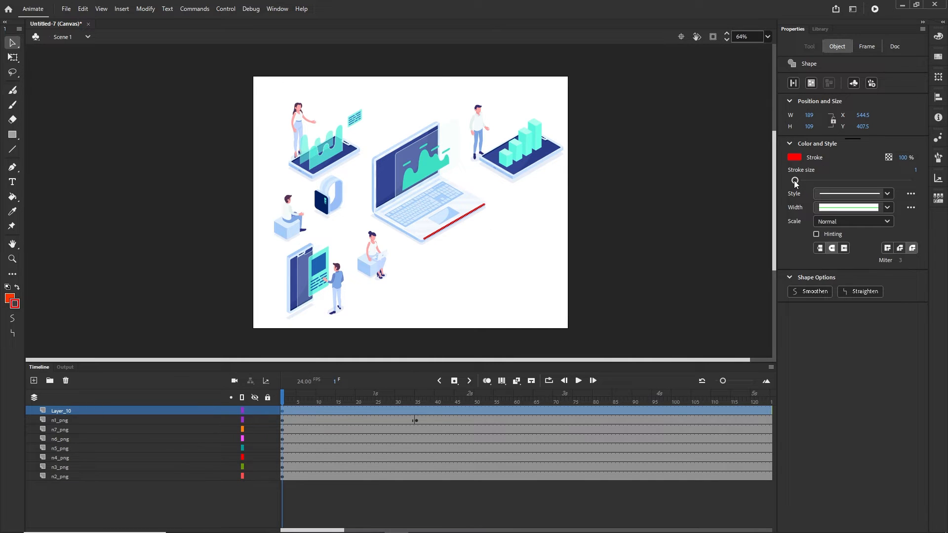
pyautogui.moveTo(795, 181); pyautogui.dragTo(799, 182)
# Scale the guide line about its centre to about 1738 by 1002 so it extends past the stage, and lock Layer_10
pyautogui.press('q')
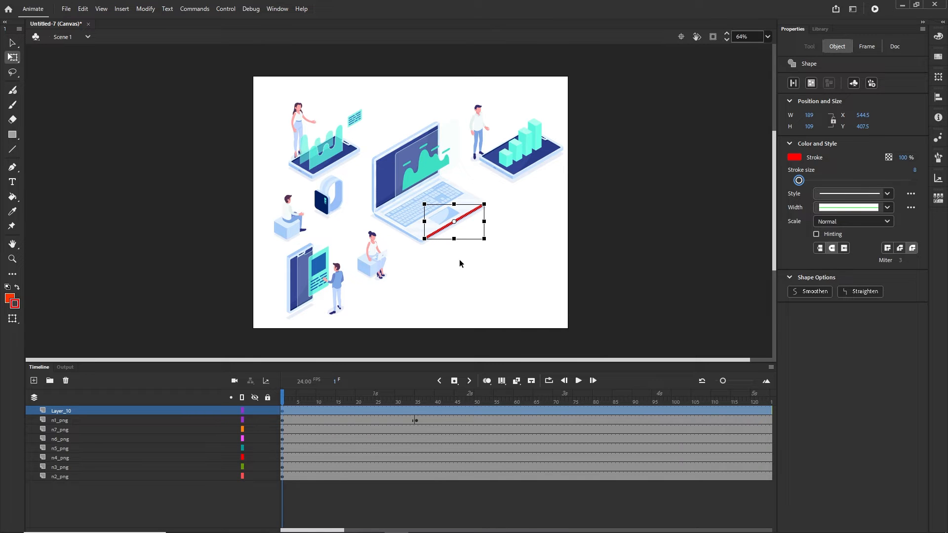
pyautogui.moveTo(484, 240); pyautogui.dragTo(856, 376)
pyautogui.scroll(-3, 632, 271)
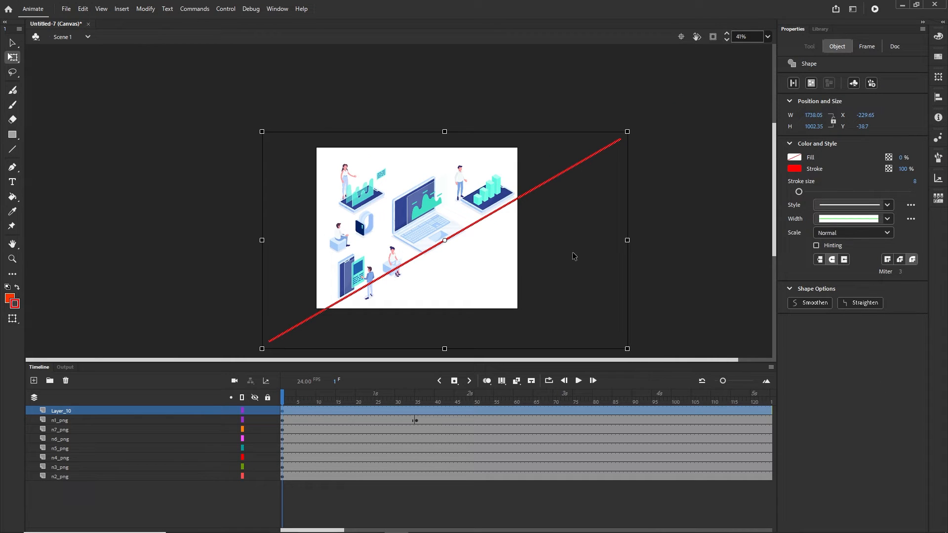
pyautogui.click(645, 227)
pyautogui.scroll(3, 425, 199)
pyautogui.scroll(1, 425, 199)
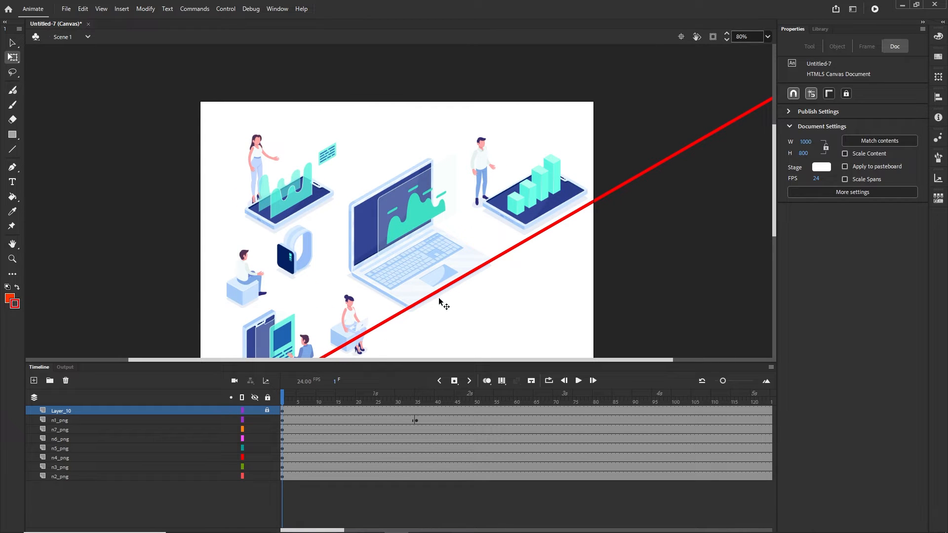
pyautogui.click(64, 410)
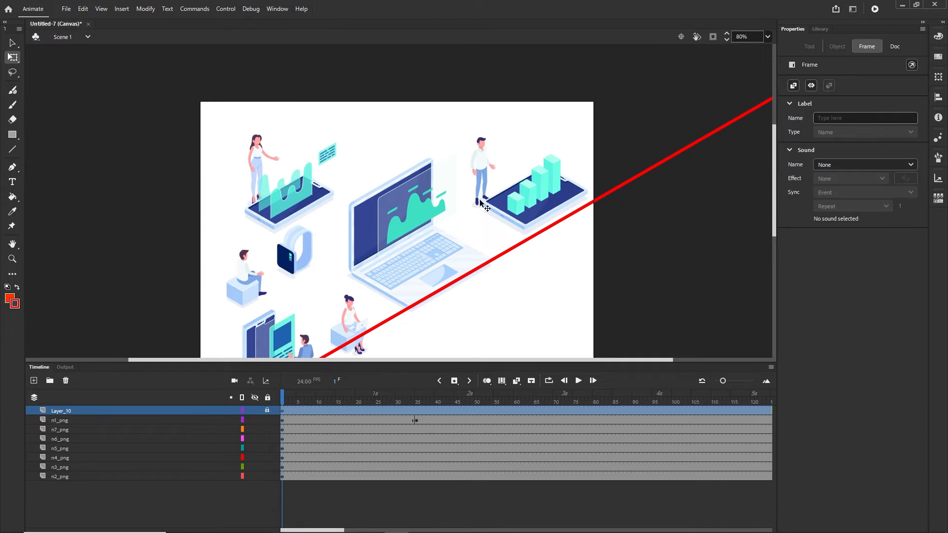
# Move the laptop at frame 1 off the stage along the guide line to about X 963, Y -237
pyautogui.scroll(3, 442, 277)
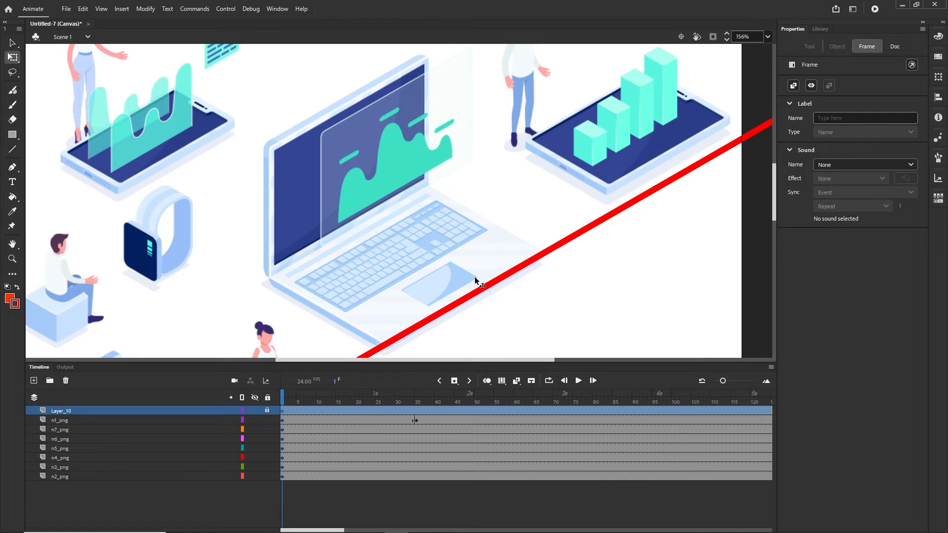
pyautogui.scroll(-3, 378, 252)
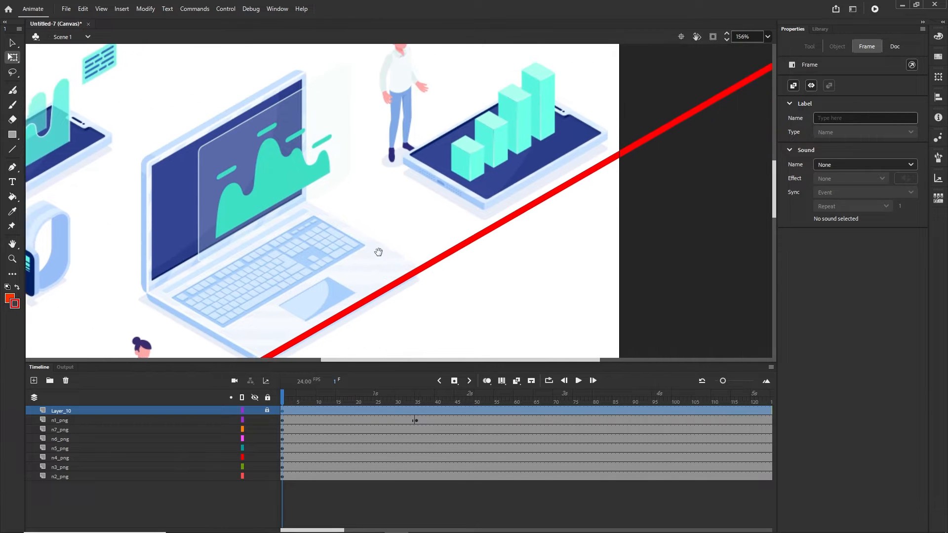
pyautogui.scroll(-2, 304, 252)
pyautogui.scroll(-1, 304, 250)
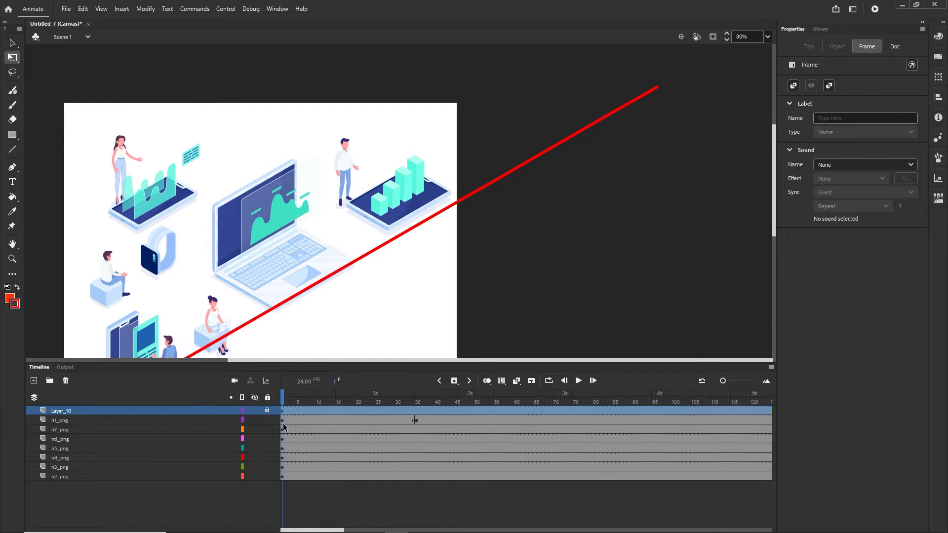
pyautogui.click(301, 258)
pyautogui.moveTo(304, 260); pyautogui.dragTo(540, 115)
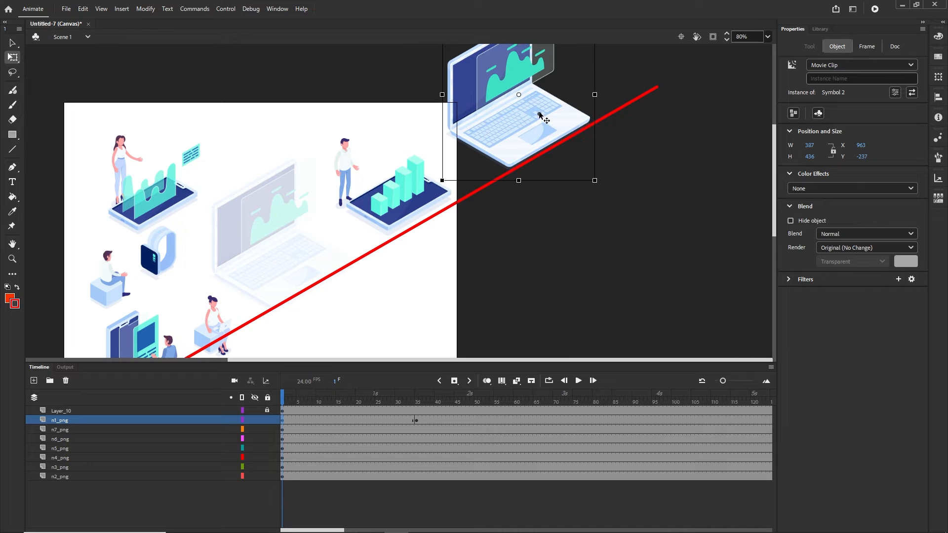
# Nudge the laptop to X 977, Y -233 so its front edge sits on the guide line
pyautogui.scroll(5, 541, 115)
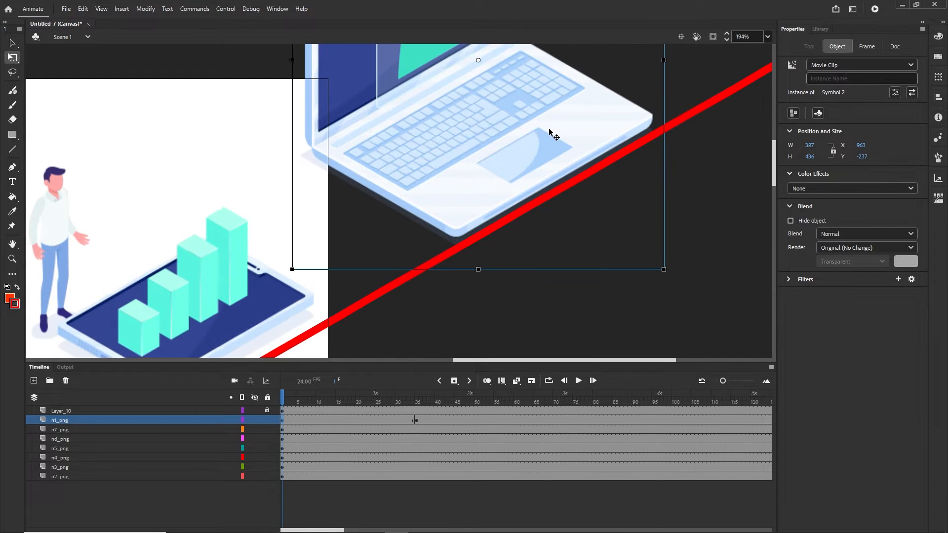
pyautogui.press('Right')
pyautogui.press('Right')
pyautogui.press('Right')
pyautogui.press('Right')
pyautogui.press('Right')
pyautogui.press('Right')
pyautogui.press('Right')
pyautogui.press('Right')
pyautogui.press('Right')
pyautogui.press('Right')
pyautogui.press('Right')
pyautogui.press('Right')
pyautogui.press('Right')
pyautogui.press('Right')
pyautogui.press('Down')
pyautogui.press('Down')
pyautogui.press('Down')
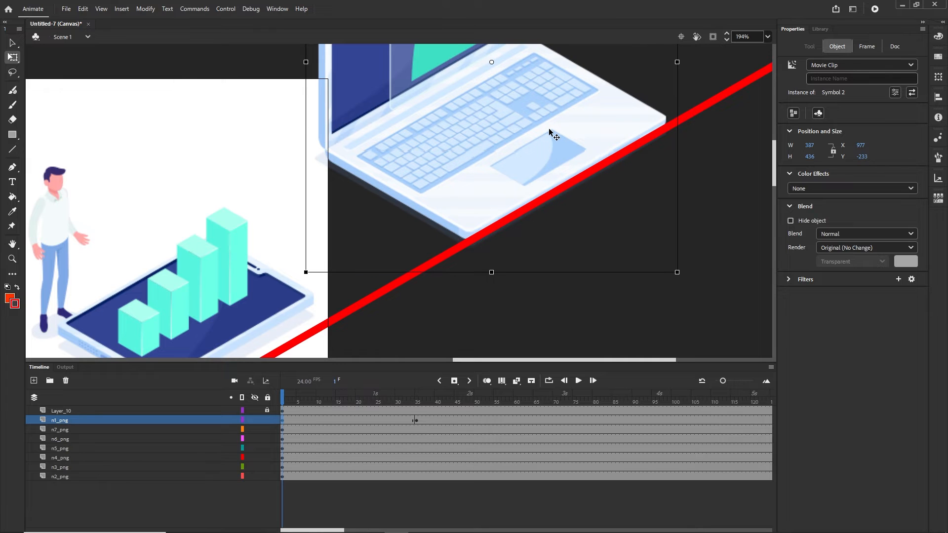
pyautogui.press('Down')
# Move the laptop further out along the guide line to X 1088, Y -302, and delete the guide layer Layer_10
pyautogui.scroll(-5, 549, 130)
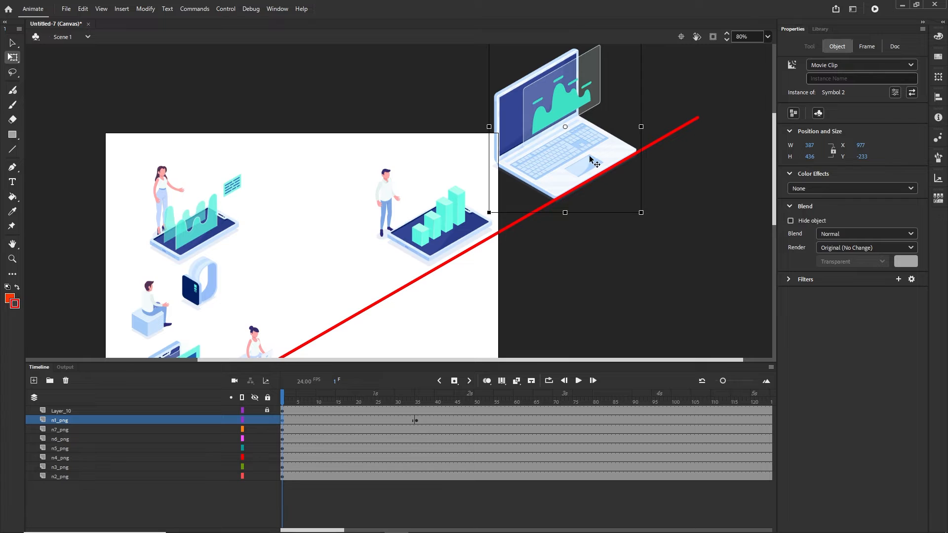
pyautogui.moveTo(590, 155); pyautogui.dragTo(634, 129)
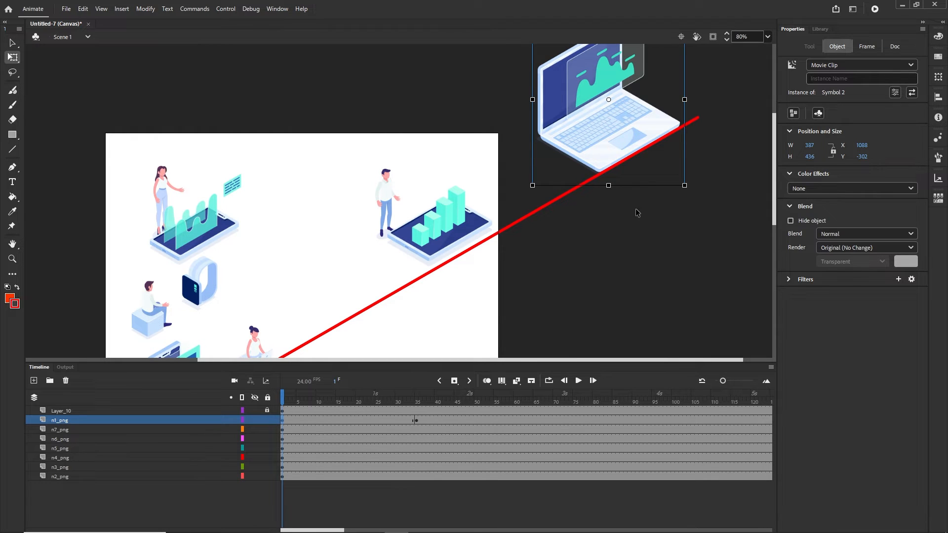
pyautogui.scroll(-2, 624, 215)
pyautogui.moveTo(601, 255); pyautogui.dragTo(584, 205)
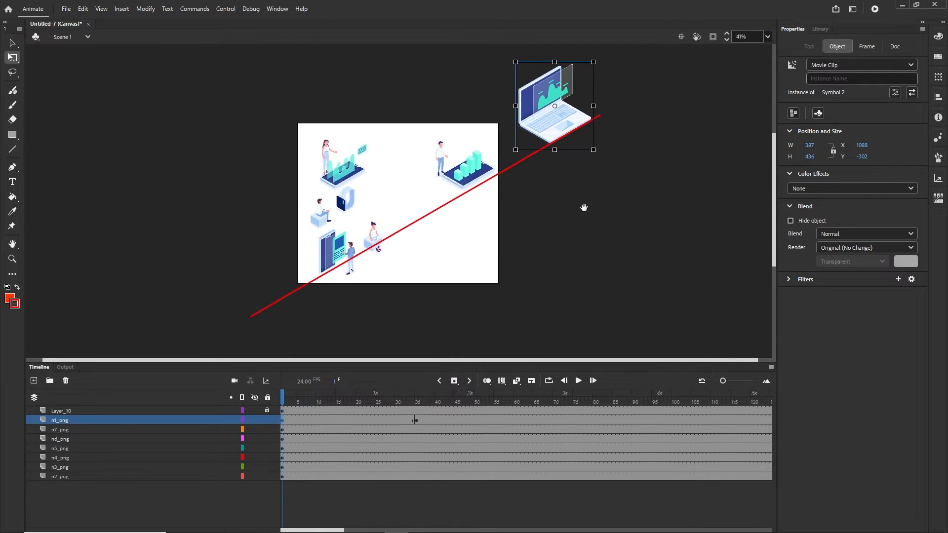
pyautogui.click(62, 411)
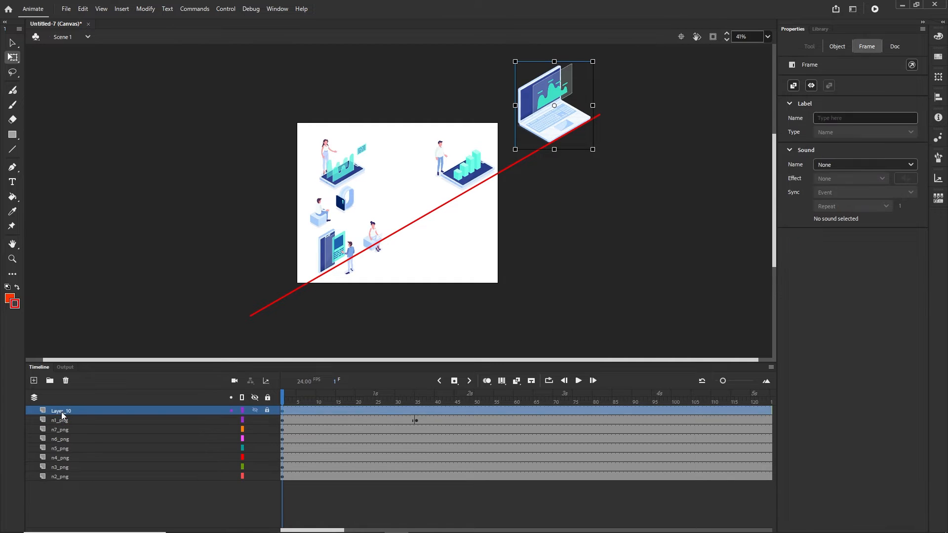
pyautogui.click(65, 381)
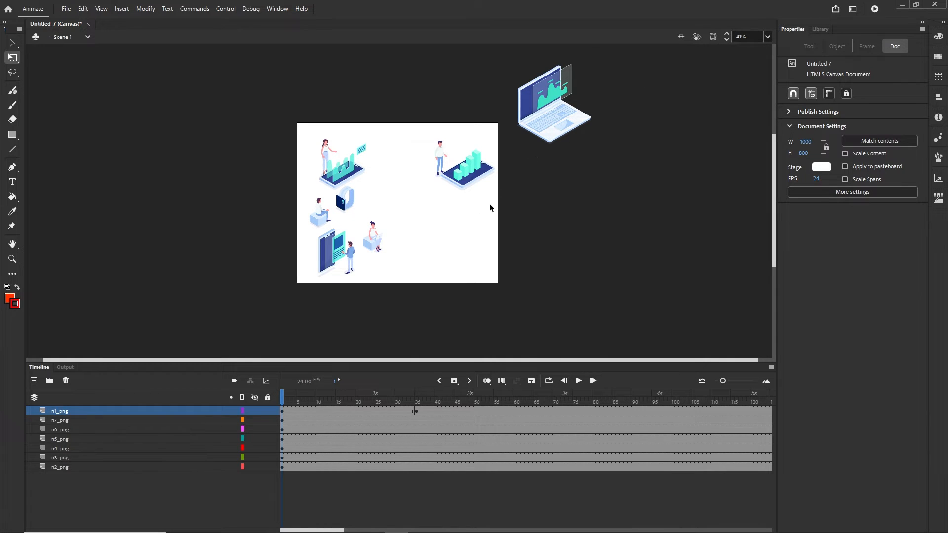
# Create a classic tween between frames 1 and 35 on n1_png and scrub through it to check the motion
pyautogui.click(339, 410)
pyautogui.moveTo(339, 409)
pyautogui.mouseDown()
pyautogui.moveTo(364, 411)
pyautogui.moveTo(344, 410)
pyautogui.mouseUp()
pyautogui.rightClick(343, 411)
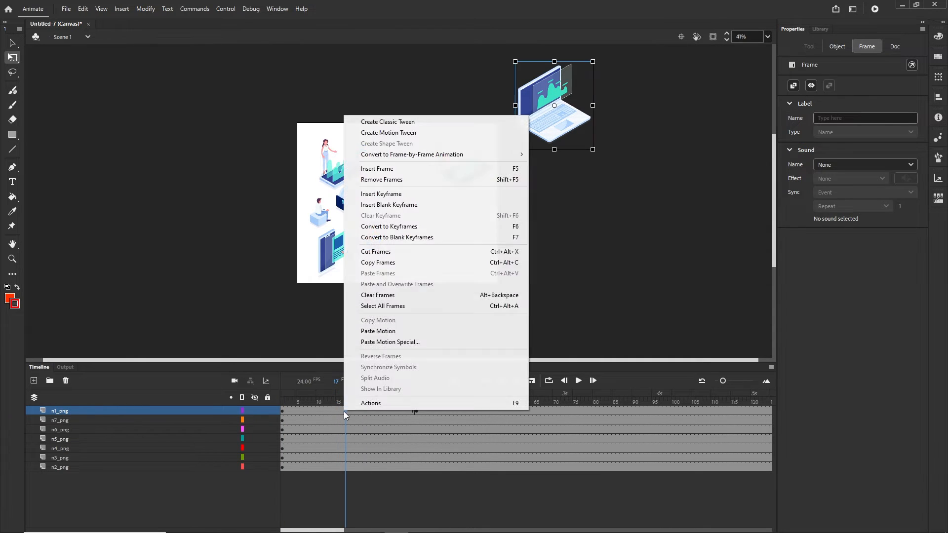
pyautogui.click(405, 123)
pyautogui.click(282, 396)
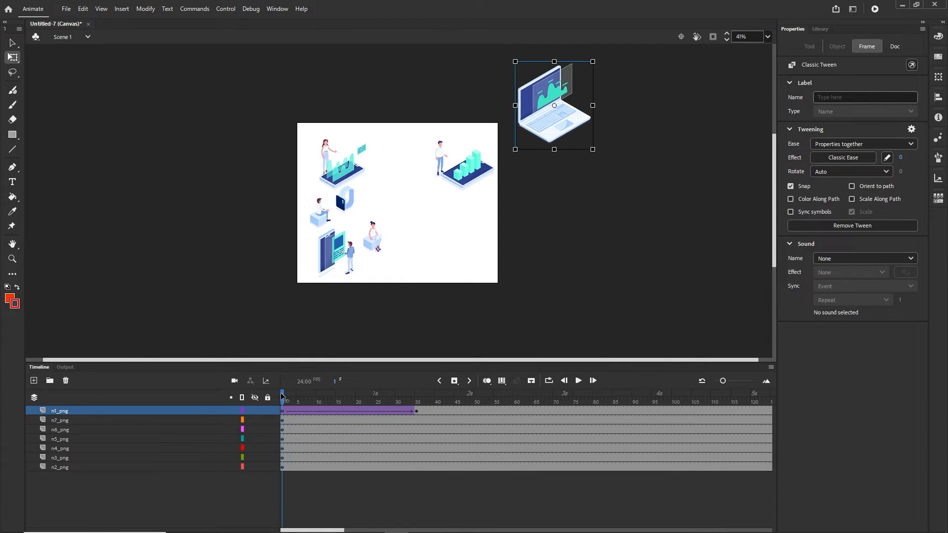
pyautogui.moveTo(282, 398); pyautogui.dragTo(418, 409)
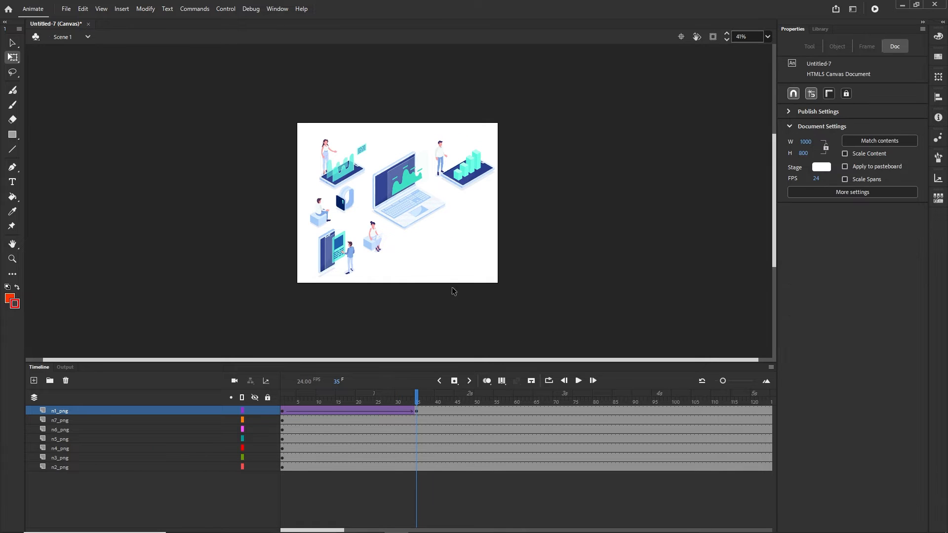
# Add a laptop keyframe at frame 46 on n1_png and move the laptop at frame 35 to about X 311, Y 177
pyautogui.scroll(2, 437, 248)
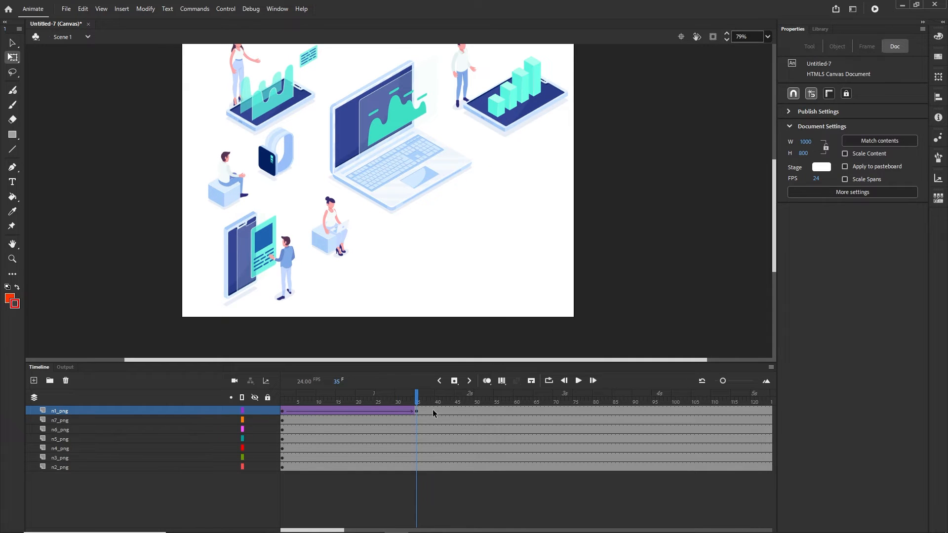
pyautogui.click(457, 411)
pyautogui.click(462, 413)
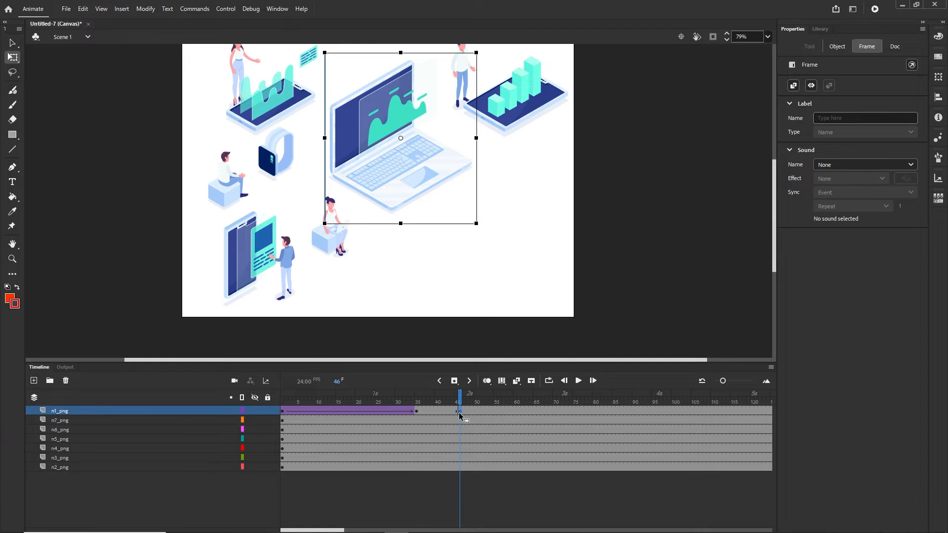
pyautogui.press('F5')
pyautogui.click(417, 411)
pyautogui.moveTo(404, 184); pyautogui.dragTo(382, 205)
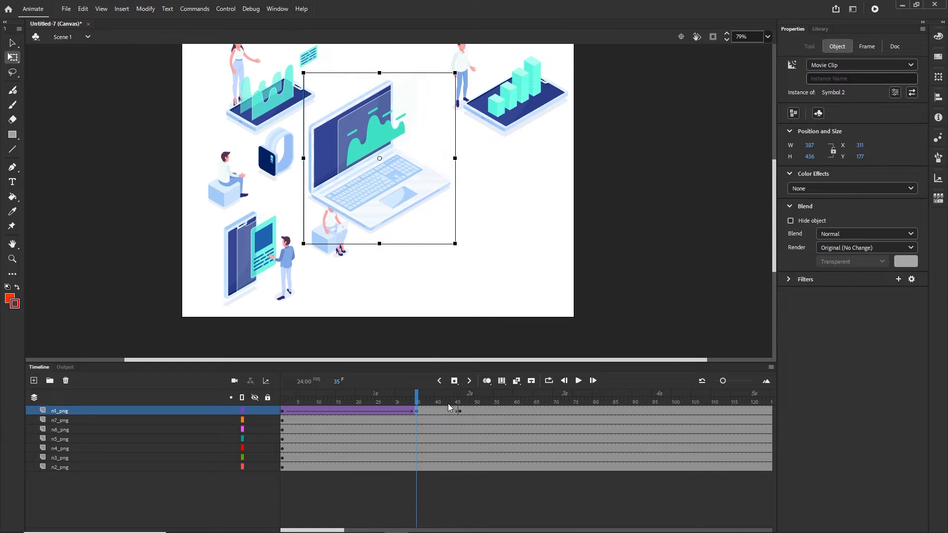
# Create a classic tween between frames 35 and 46 on n1_png, then scrub the timeline and test the movie in the browser
pyautogui.click(434, 410)
pyautogui.rightClick(434, 410)
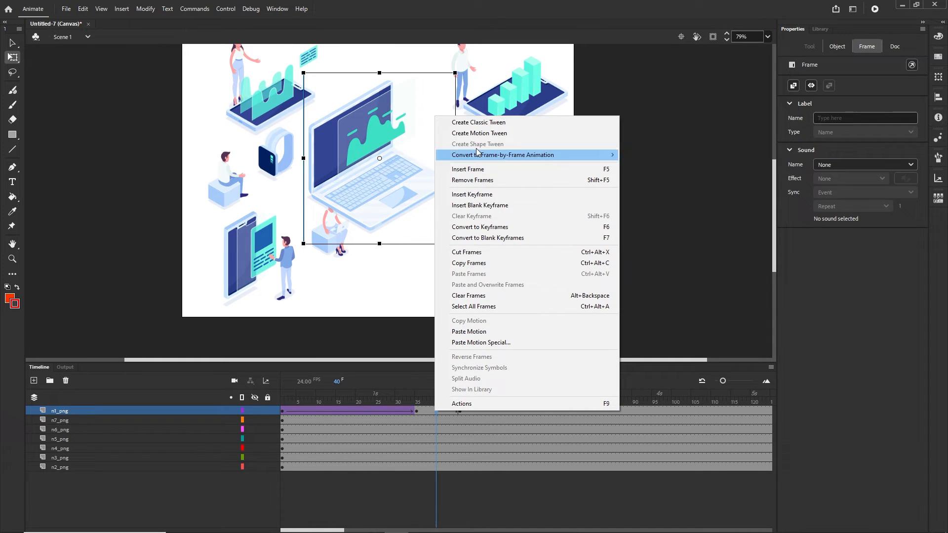
pyautogui.click(474, 122)
pyautogui.moveTo(384, 399); pyautogui.dragTo(345, 420)
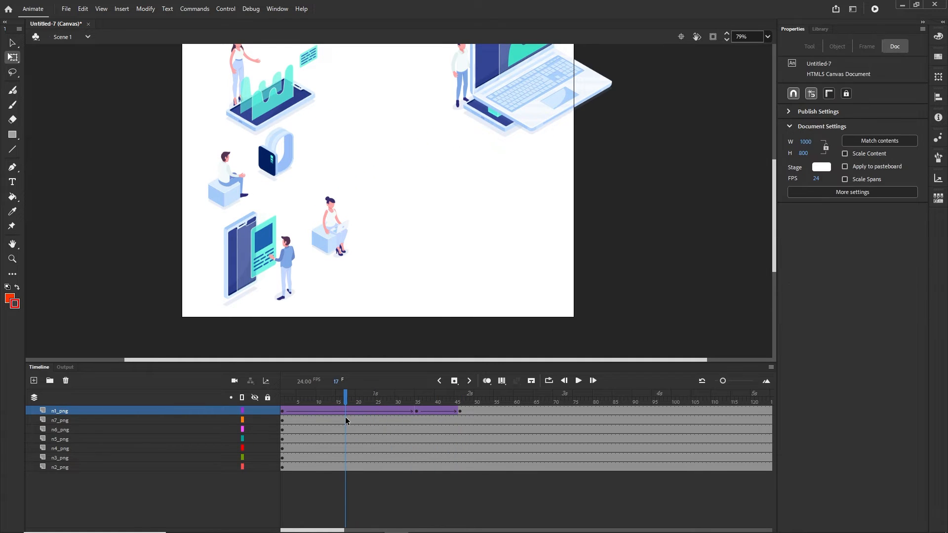
pyautogui.hotkey('ctrl', 'Return')
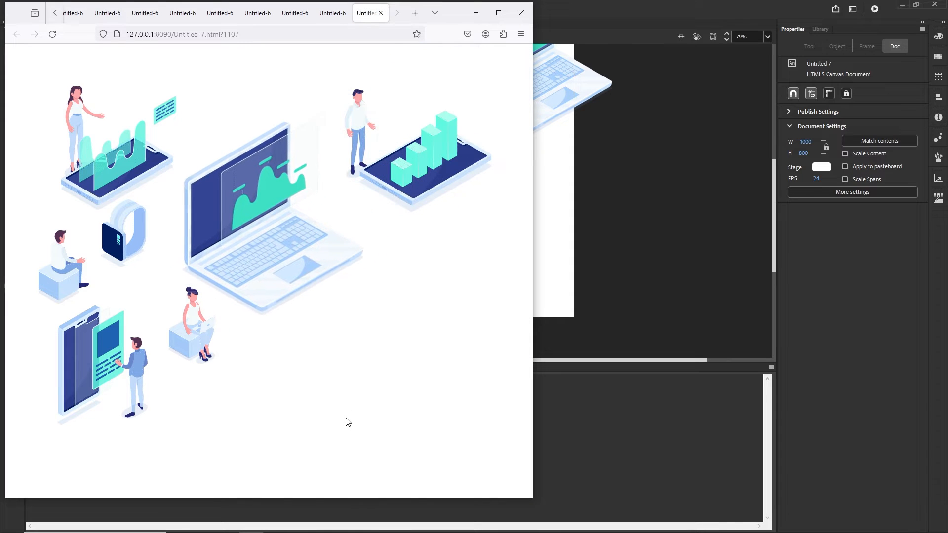
# Replay the laptop's entrance in the browser preview and return to the Animate timeline
pyautogui.click(52, 33)
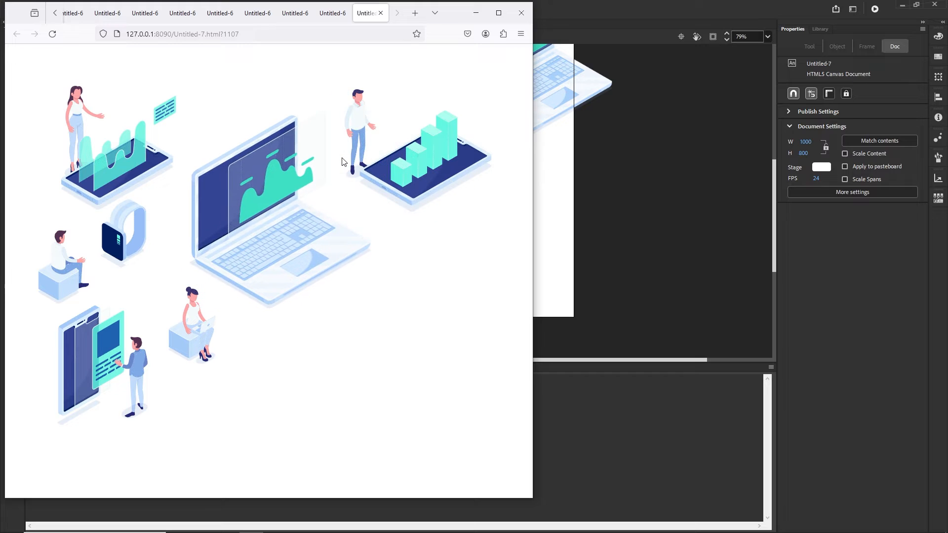
pyautogui.click(476, 13)
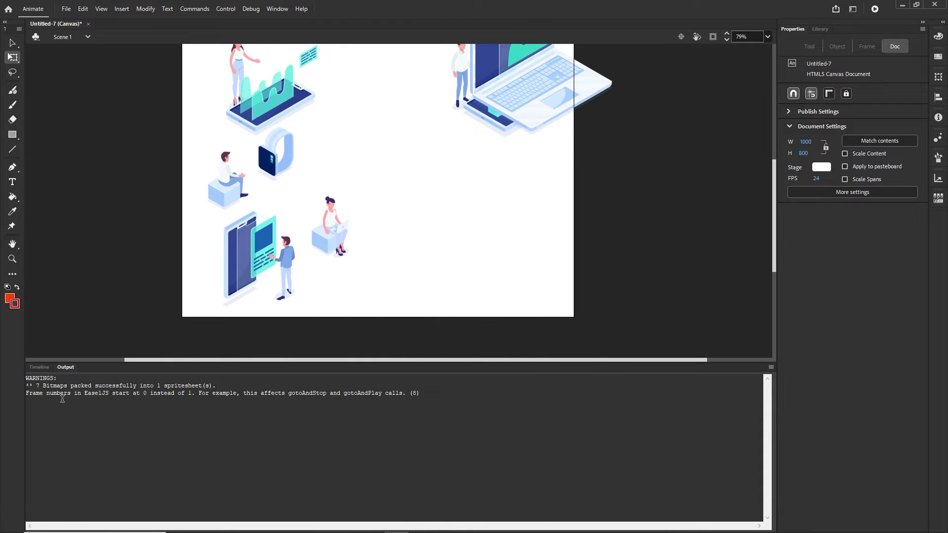
pyautogui.click(39, 366)
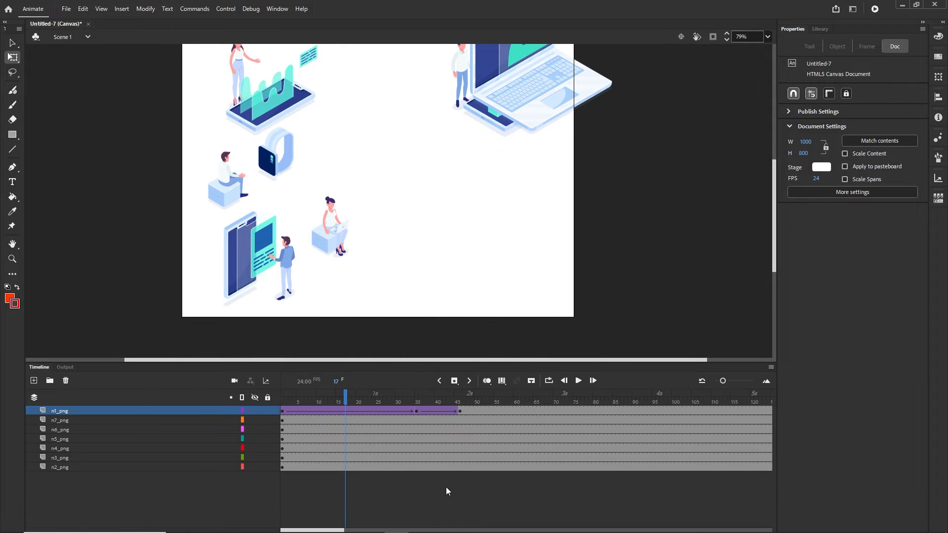
# Apply the Ease Out Quad effect to the n1_png classic tween starting at frame 1, and scrub through it to check the motion
pyautogui.click(282, 412)
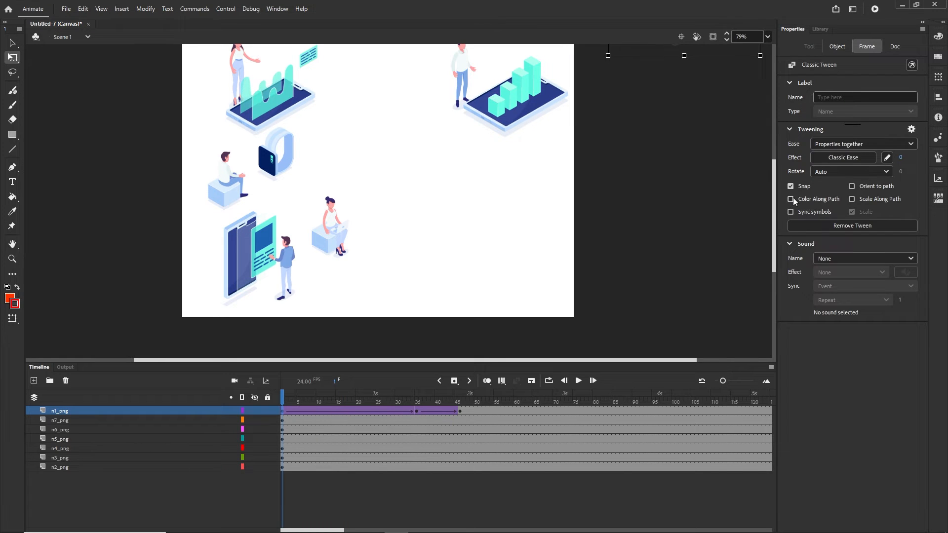
pyautogui.click(834, 159)
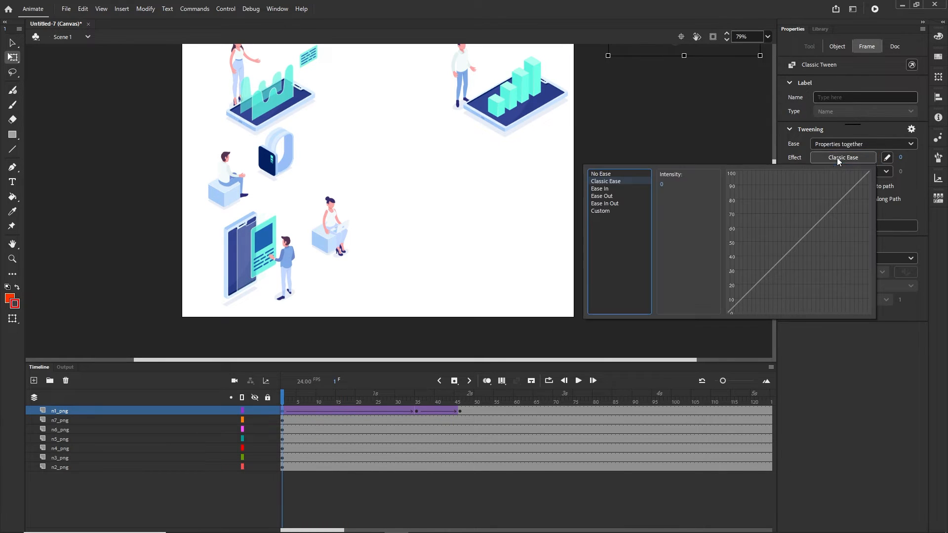
pyautogui.click(606, 197)
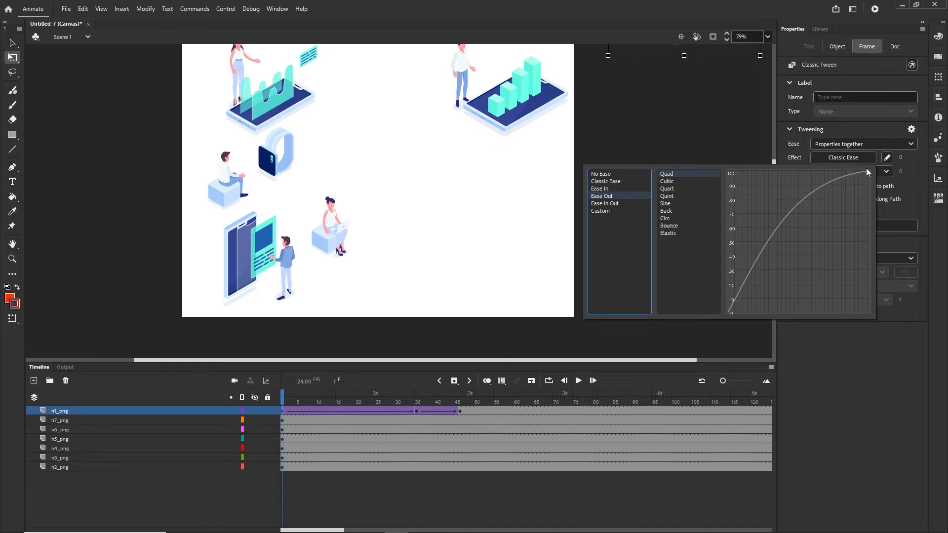
pyautogui.doubleClick(667, 174)
pyautogui.moveTo(283, 397); pyautogui.dragTo(421, 392)
# Select the n1_png keyframe at frame 35, where the second classic tween starts
pyautogui.click(416, 411)
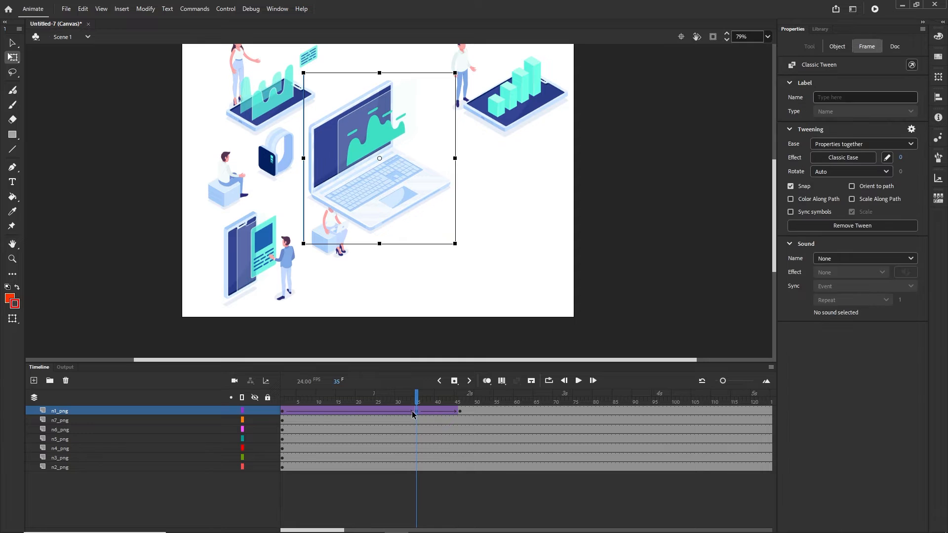
# Set the ease of the laptop's classic tween starting at frame 35 to Quad Ease-In-Out
pyautogui.click(843, 157)
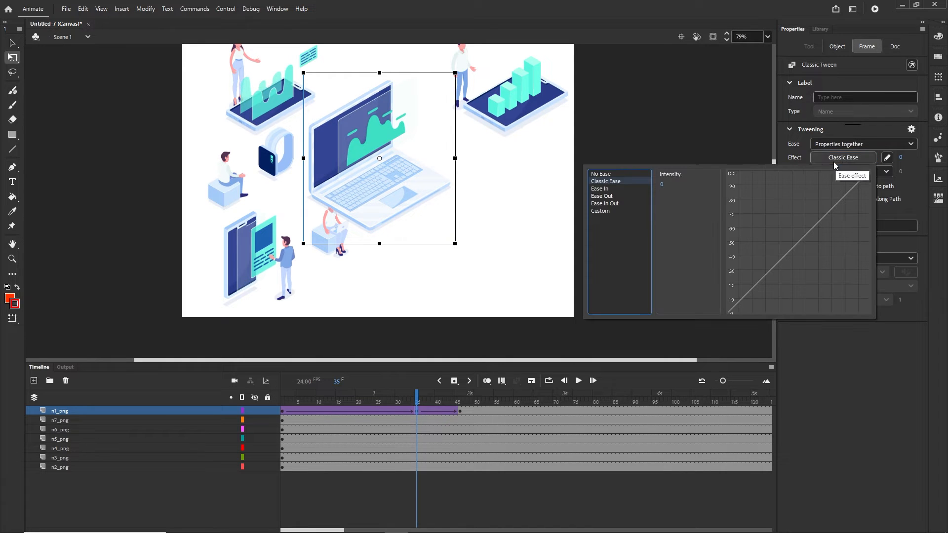
pyautogui.click(607, 204)
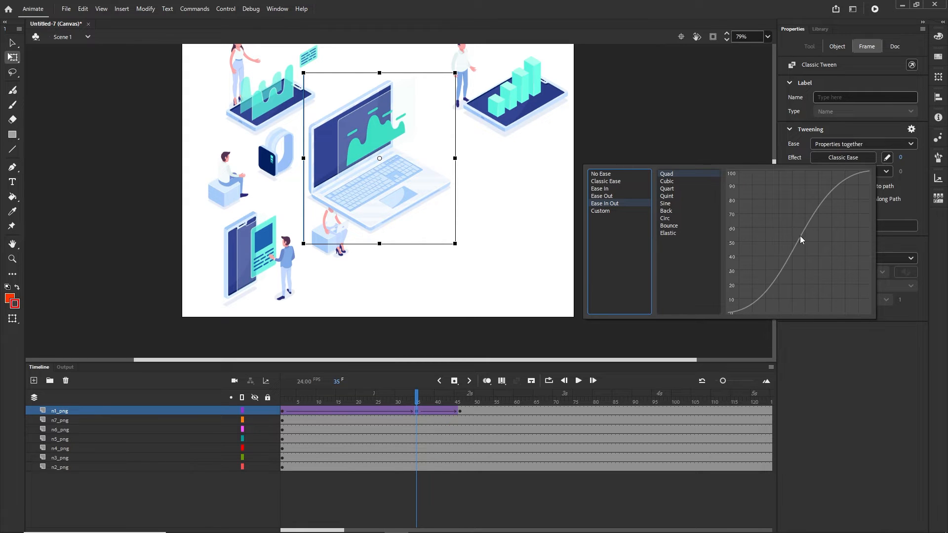
pyautogui.click(665, 174)
# Scrub through the end of the laptop animation and test the movie in the browser, returning to the timeline
pyautogui.moveTo(417, 404); pyautogui.dragTo(452, 400)
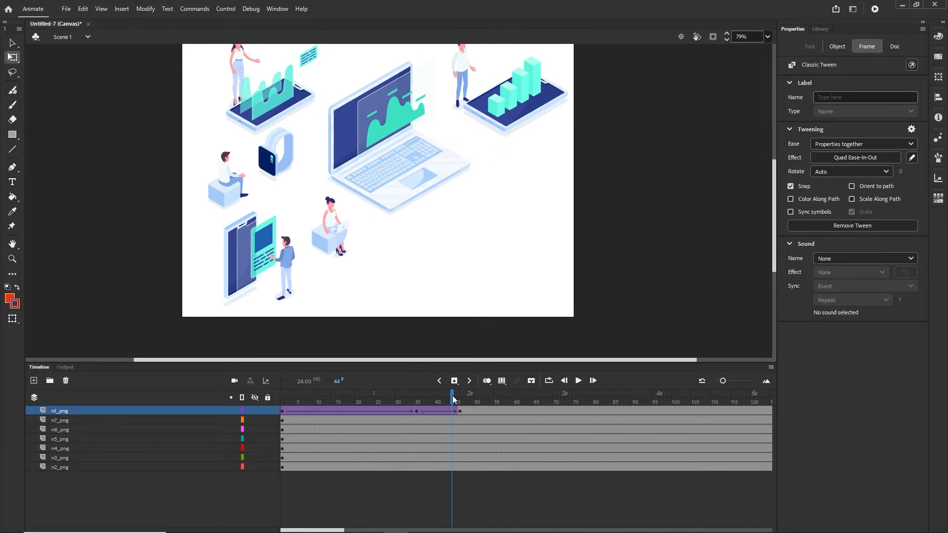
pyautogui.hotkey('ctrl', 'Return')
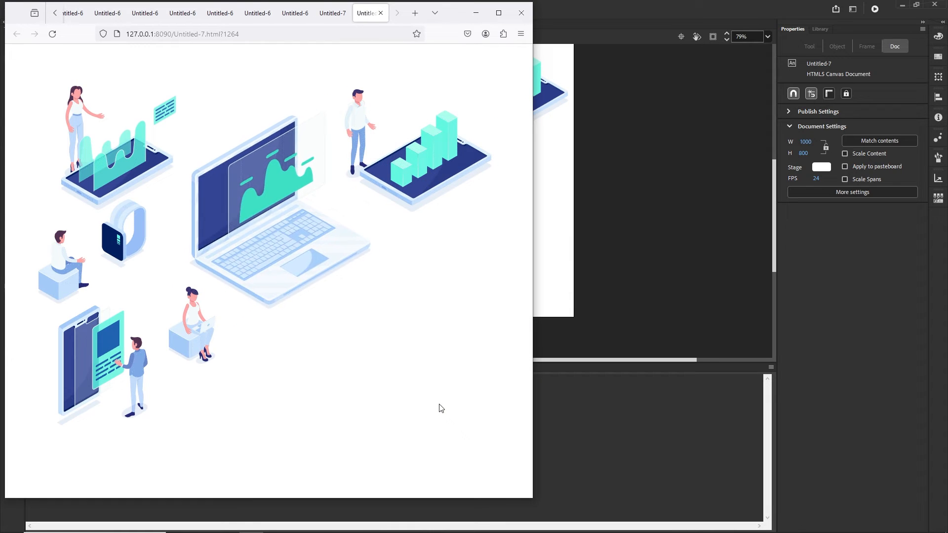
pyautogui.click(477, 7)
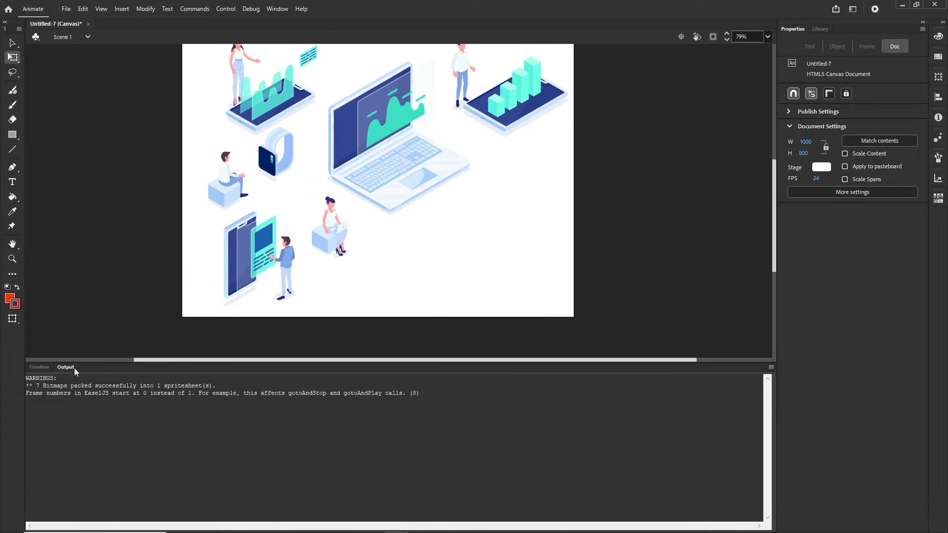
pyautogui.click(37, 367)
# Nudge the laptop slightly further left and up on the frame 35 keyframe of the n1_png layer
pyautogui.click(414, 411)
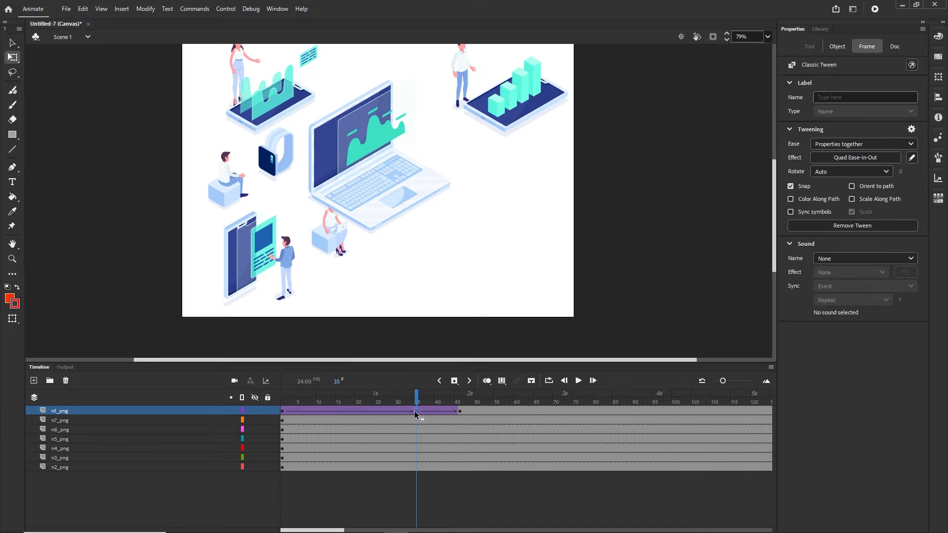
pyautogui.press('Left')
pyautogui.press('Left')
pyautogui.press('Left')
pyautogui.press('Left')
pyautogui.press('Left')
pyautogui.press('Left')
pyautogui.press('Left')
pyautogui.press('Left')
pyautogui.press('Left')
pyautogui.press('Left')
pyautogui.press('Left')
pyautogui.press('Left')
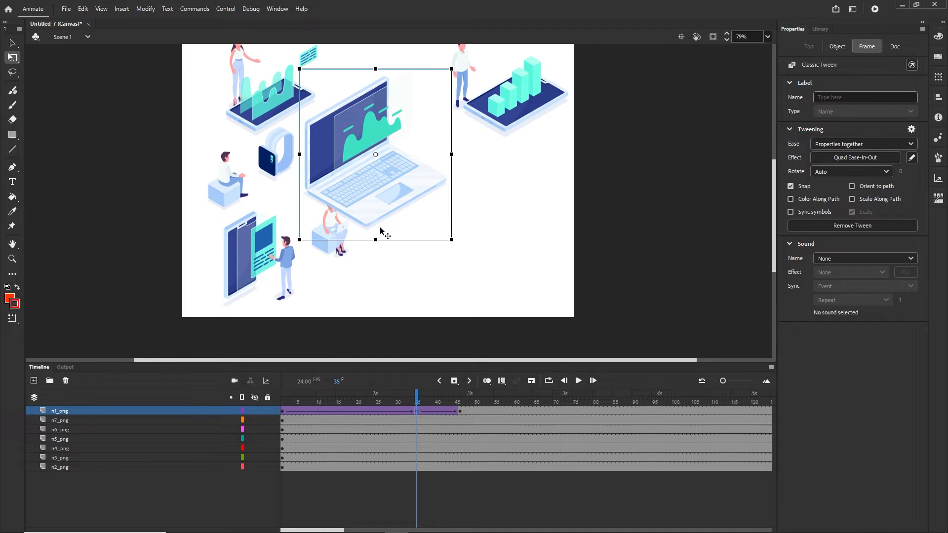
pyautogui.press('Up')
pyautogui.press('Up')
pyautogui.press('Up')
pyautogui.press('Up')
pyautogui.press('Up')
pyautogui.press('Up')
pyautogui.press('Up')
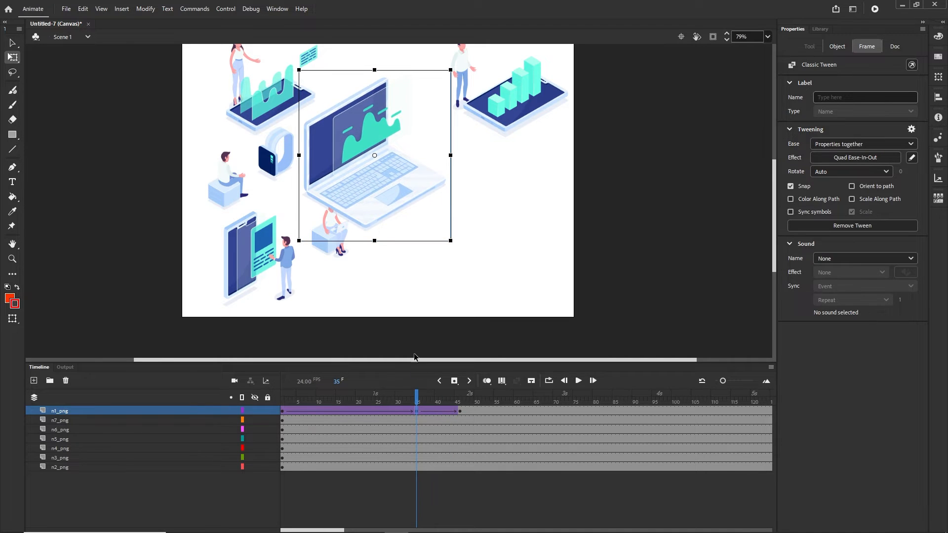
# Preview the laptop's adjusted motion by scrubbing to frame 46 and testing the movie in the browser
pyautogui.moveTo(424, 399); pyautogui.dragTo(463, 412)
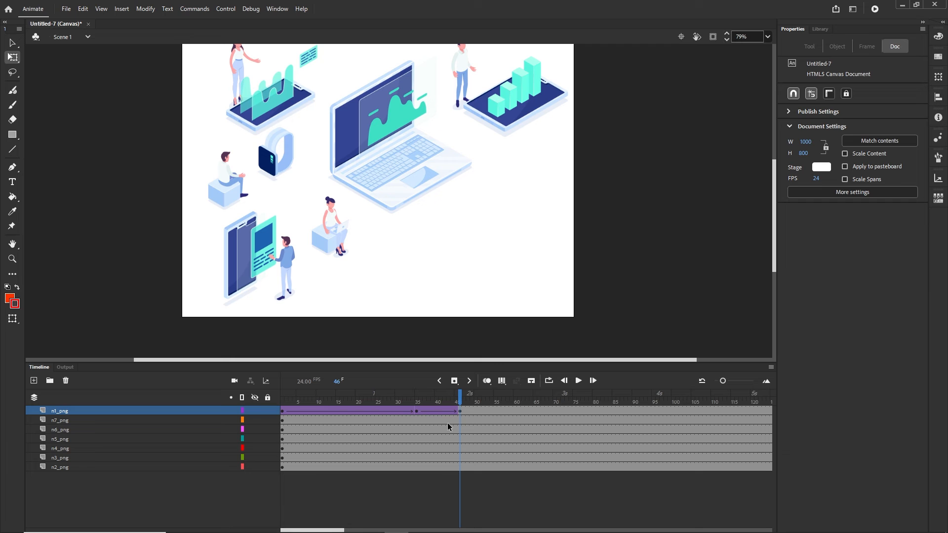
pyautogui.hotkey('ctrl', 'Return')
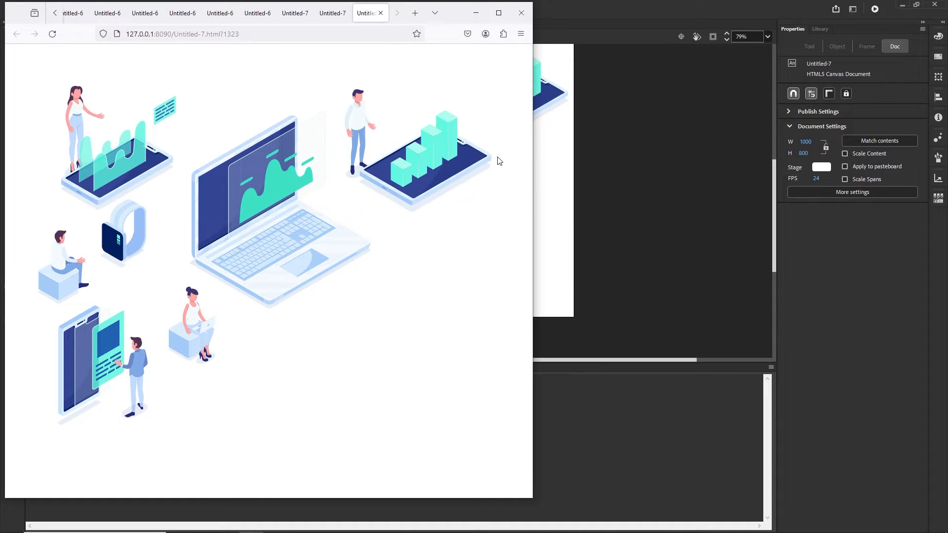
pyautogui.click(476, 13)
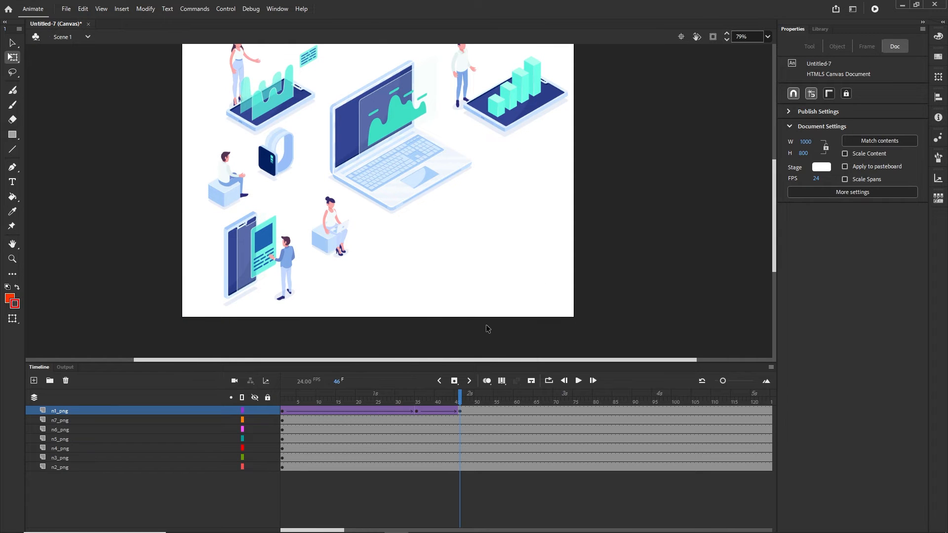
# Insert a keyframe at frame 34 on the n3_png layer for the man with the bar-chart phone
pyautogui.moveTo(772, 253); pyautogui.dragTo(773, 237)
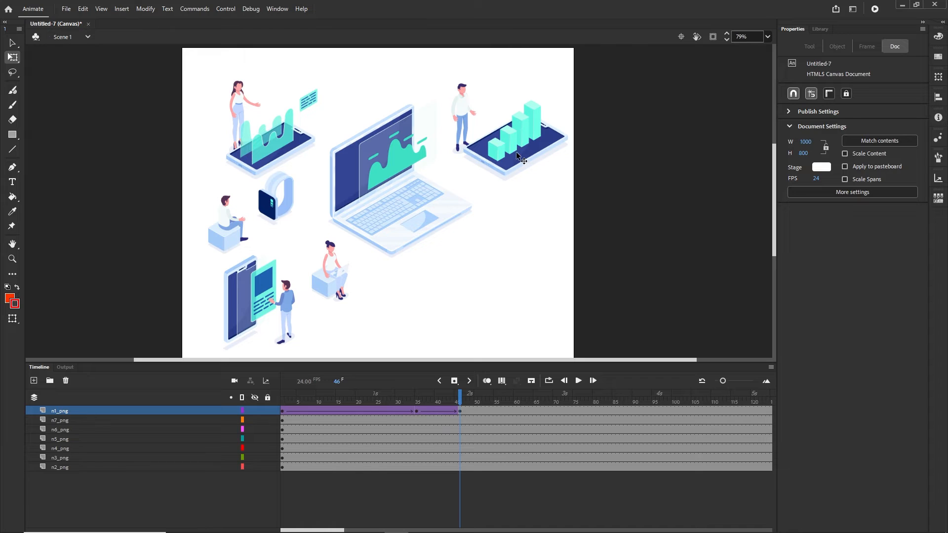
pyautogui.click(531, 143)
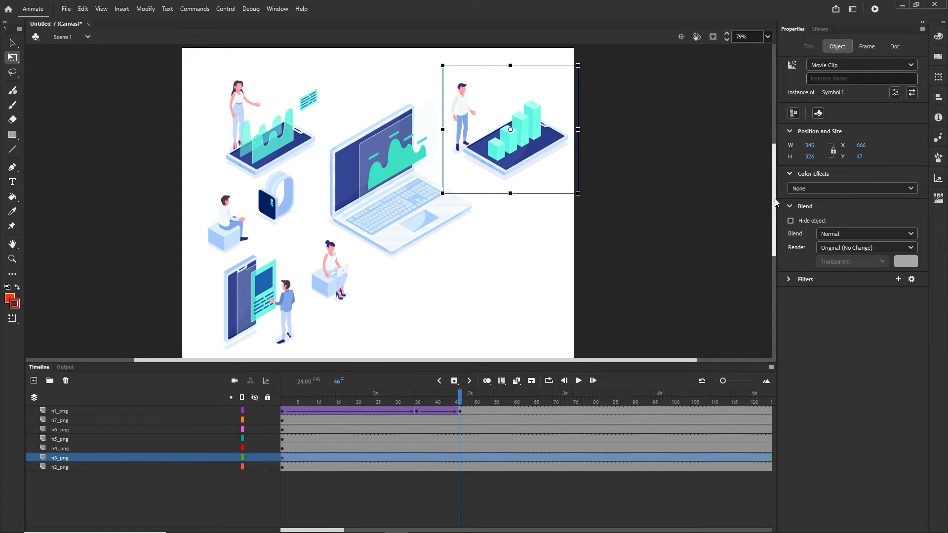
pyautogui.scroll(3, 776, 198)
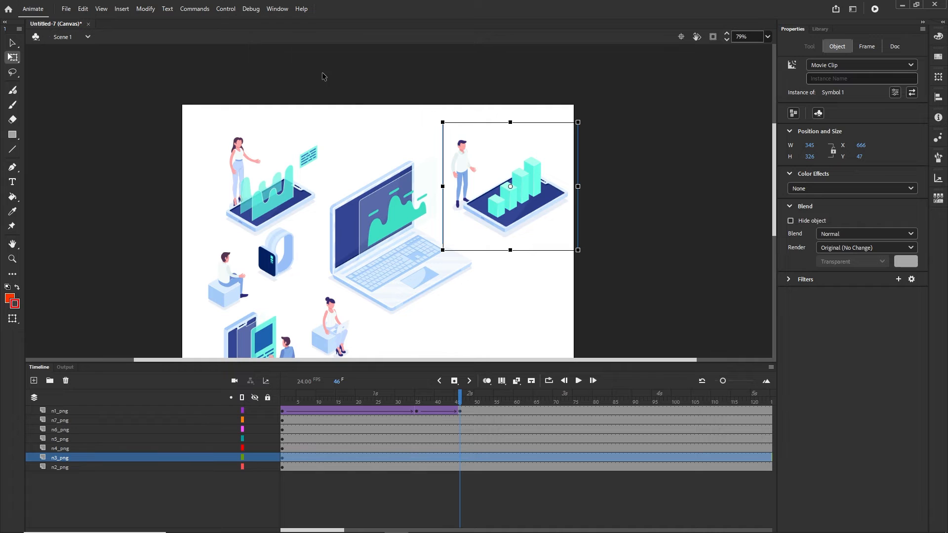
pyautogui.scroll(5, 384, 310)
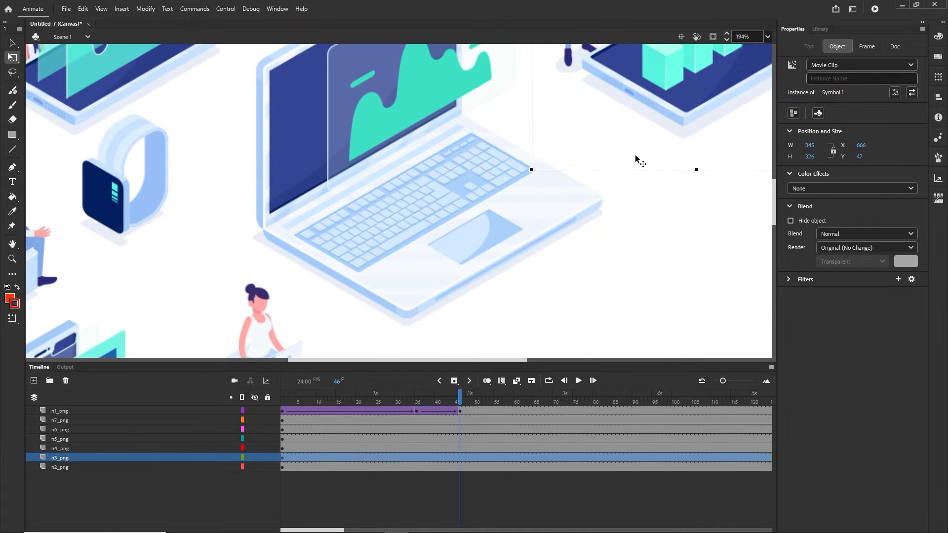
pyautogui.scroll(-5, 636, 156)
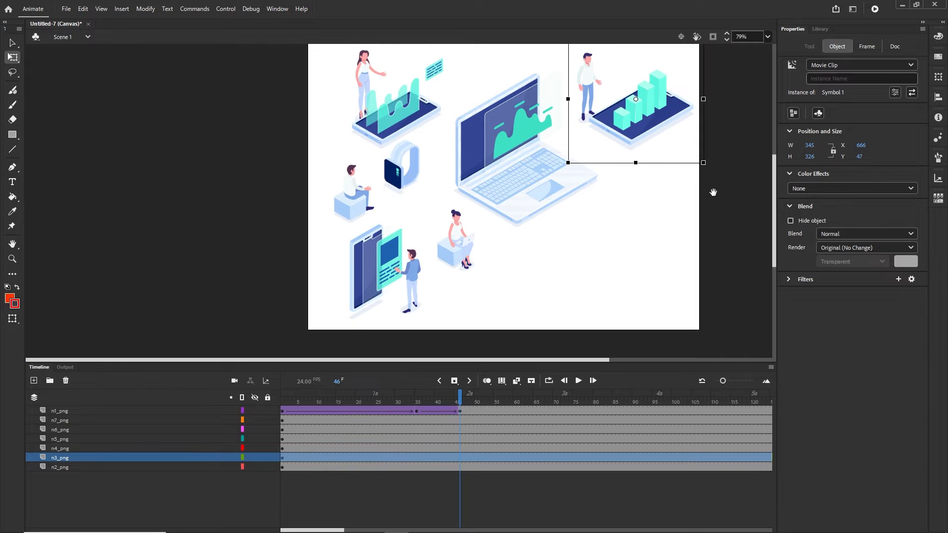
pyautogui.moveTo(713, 192); pyautogui.dragTo(656, 250)
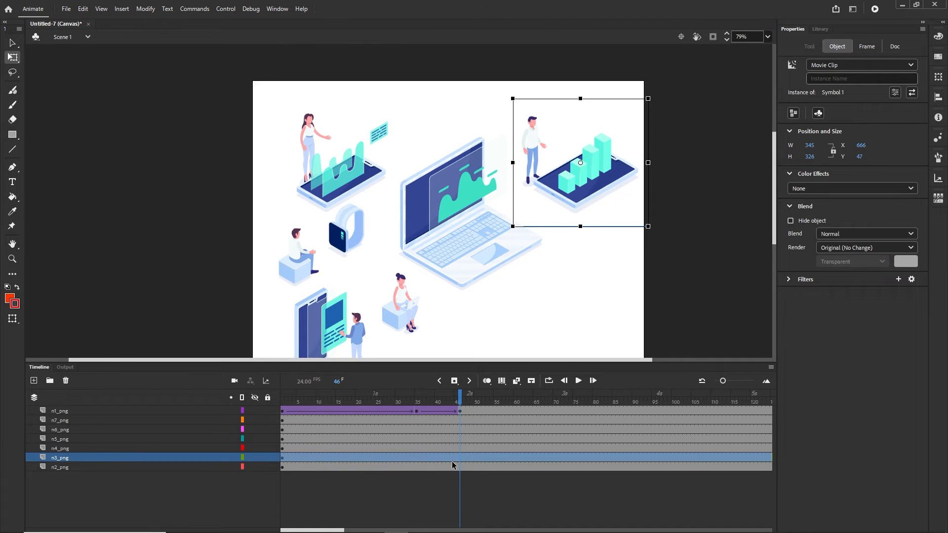
pyautogui.click(414, 458)
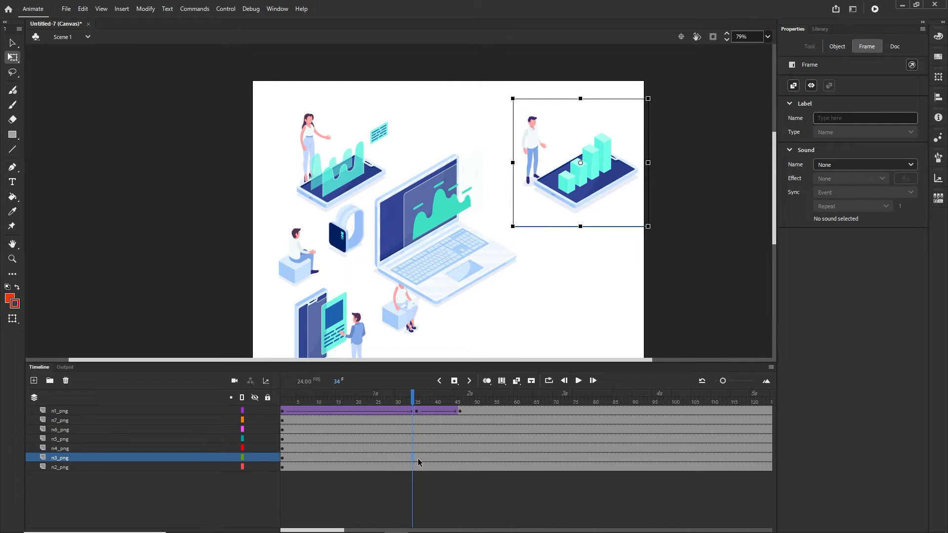
pyautogui.press('F6')
# At frame 1, move the bar-chart phone illustration off the stage, above its upper edge, to about X 207, Y -323
pyautogui.scroll(-1, 515, 354)
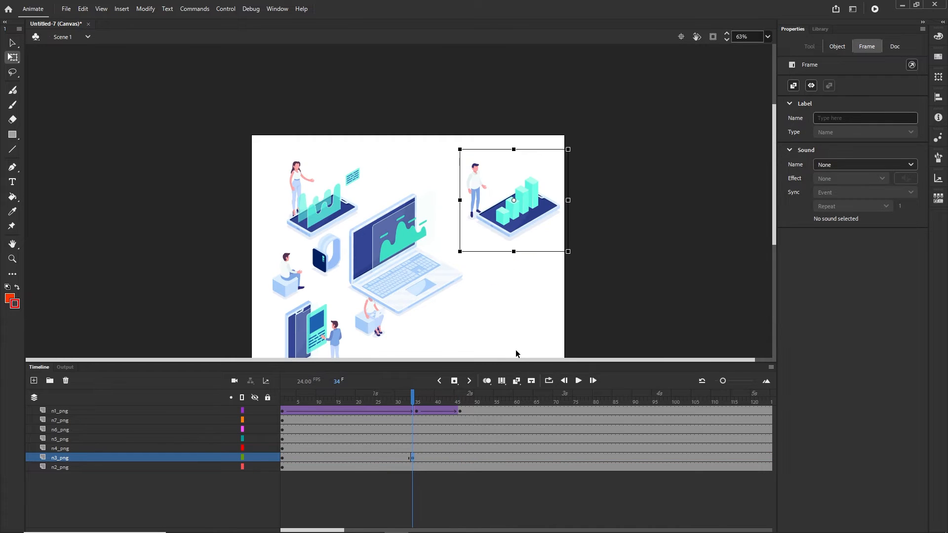
pyautogui.click(284, 459)
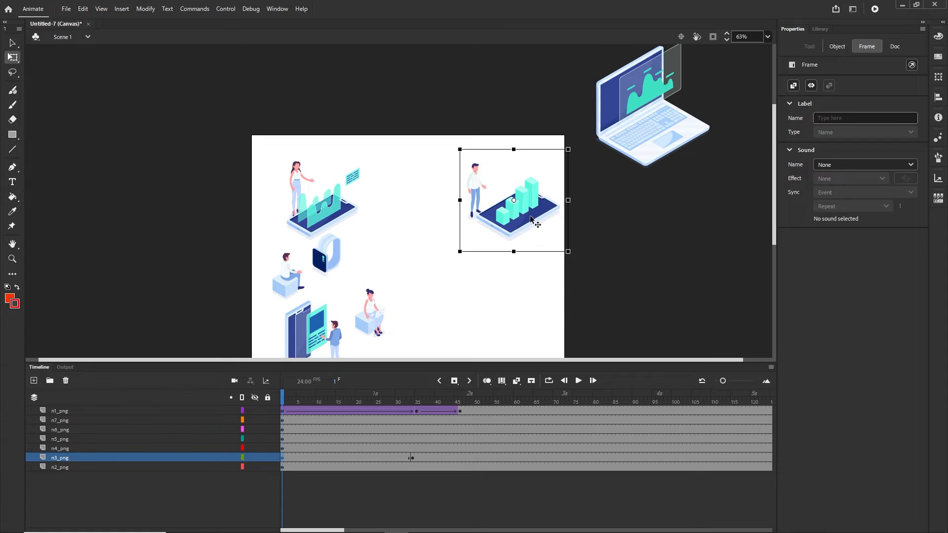
pyautogui.moveTo(530, 219); pyautogui.dragTo(385, 102)
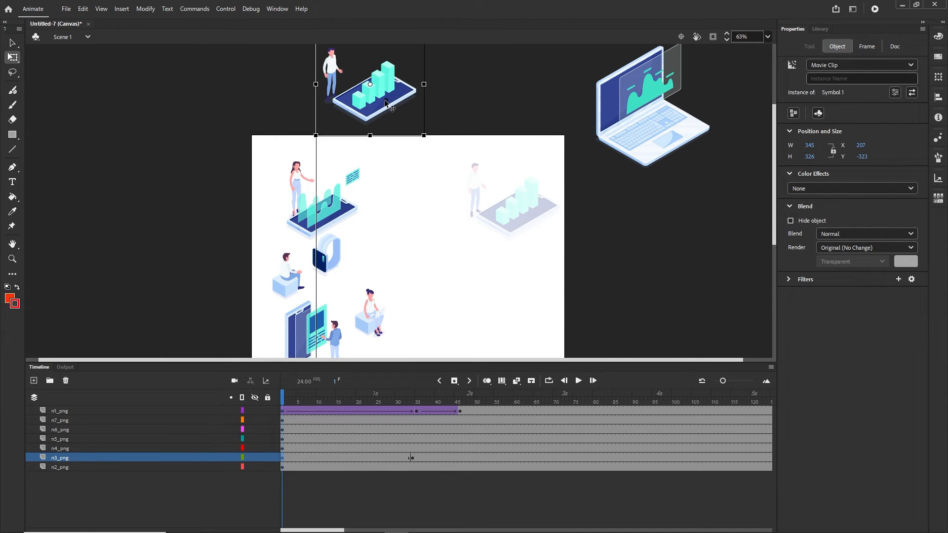
# Insert a keyframe at frame 46 on n3_png and offset the illustration at frame 34 to about X 731, Y 108
pyautogui.click(457, 458)
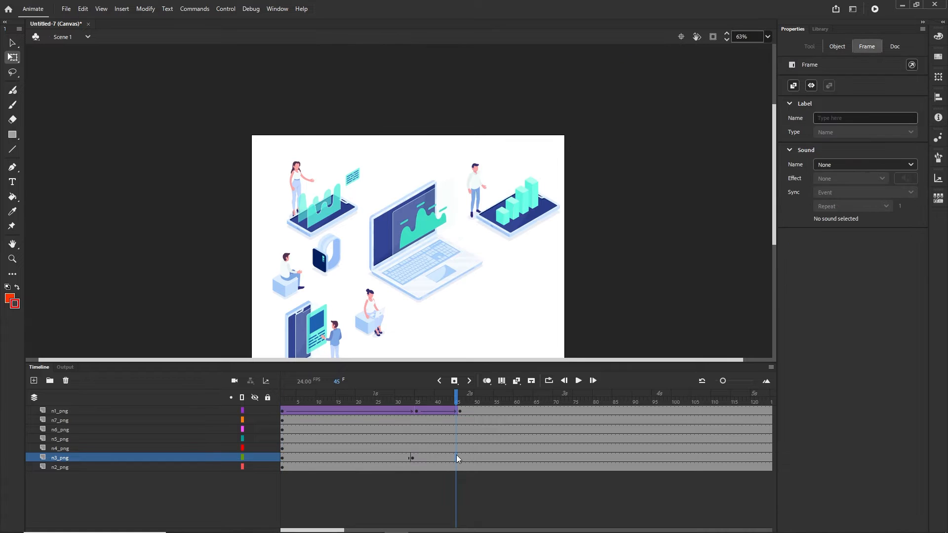
pyautogui.click(460, 458)
pyautogui.press('F6')
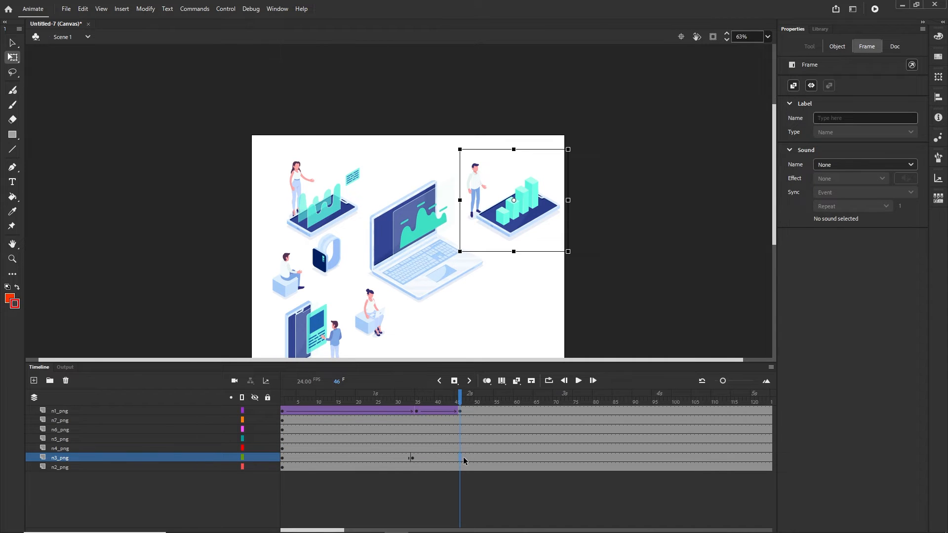
pyautogui.click(411, 458)
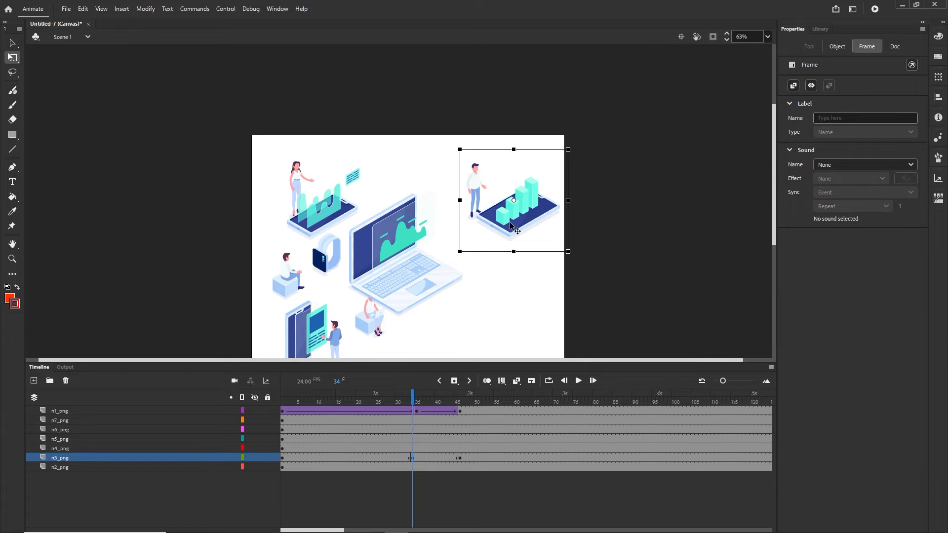
pyautogui.moveTo(511, 225); pyautogui.dragTo(532, 252)
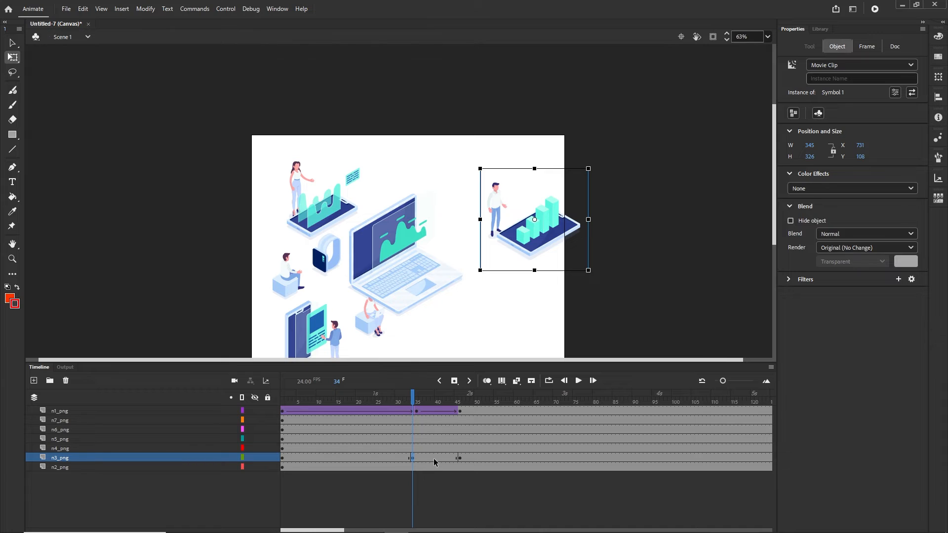
# Create classic tweens across both keyframe spans of the n3_png layer and scrub to frame 42 to check the motion
pyautogui.moveTo(435, 462); pyautogui.dragTo(366, 457)
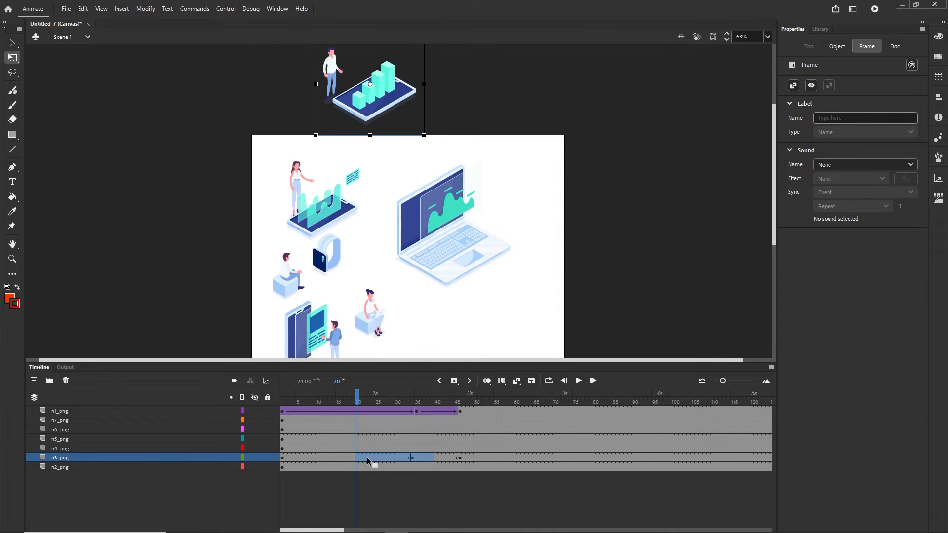
pyautogui.rightClick(366, 457)
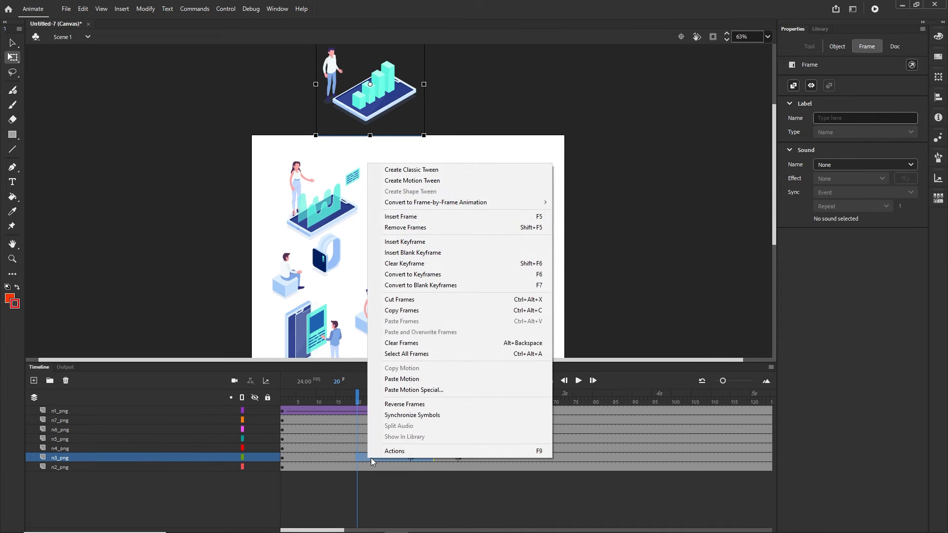
pyautogui.click(408, 171)
pyautogui.moveTo(357, 401); pyautogui.dragTo(444, 422)
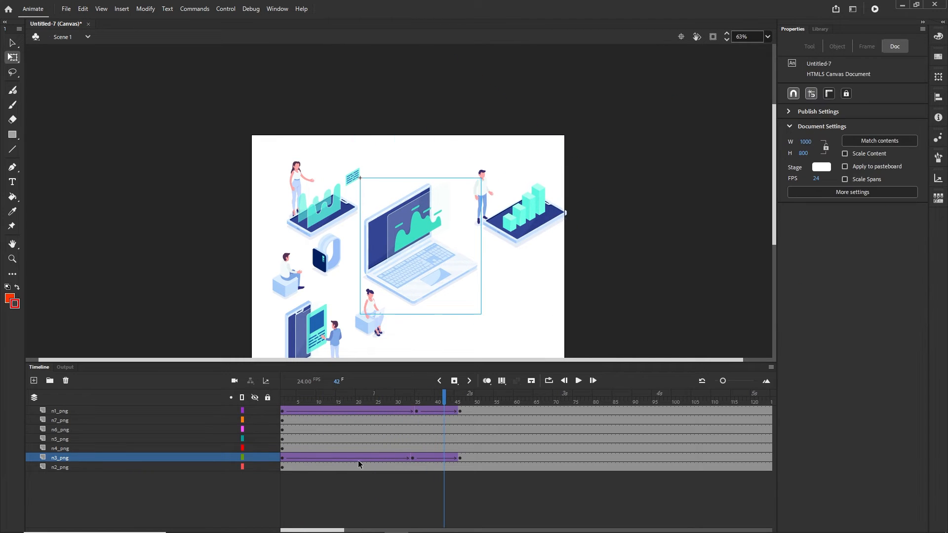
# Set the ease of the n3_png tween starting at frame 1 to Quad Ease-Out
pyautogui.click(283, 462)
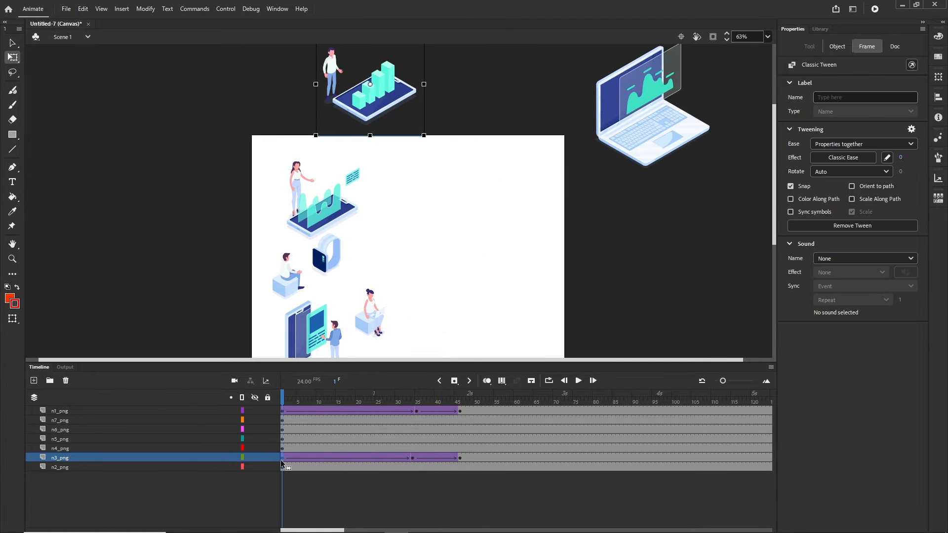
pyautogui.click(842, 158)
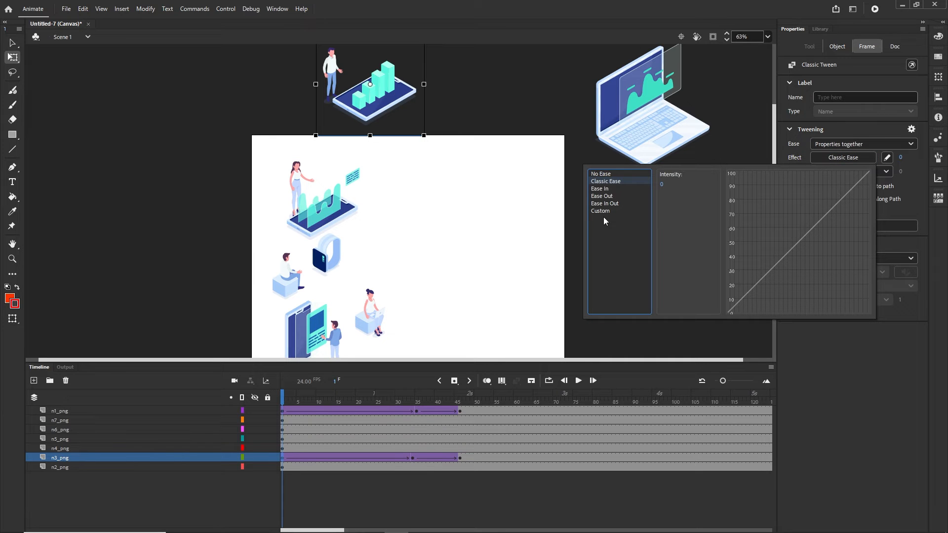
pyautogui.click(606, 198)
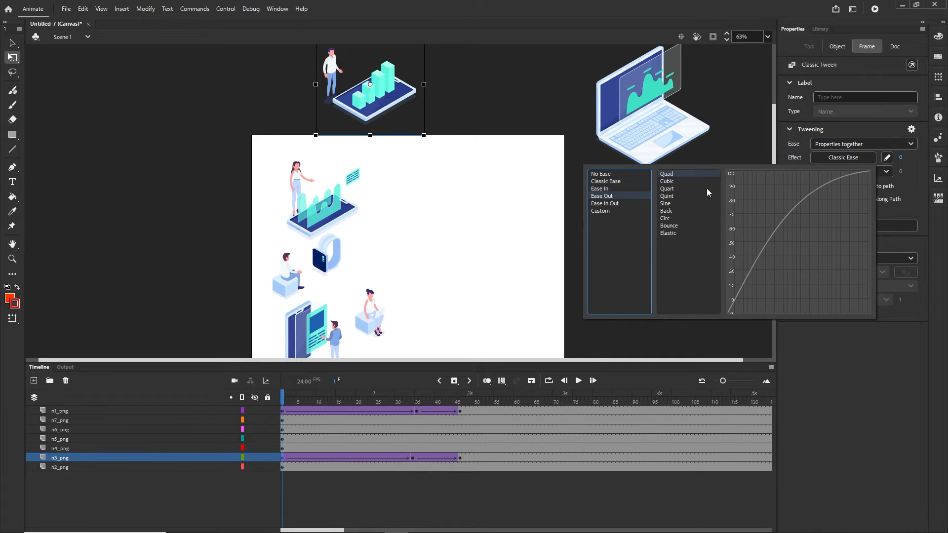
pyautogui.doubleClick(669, 176)
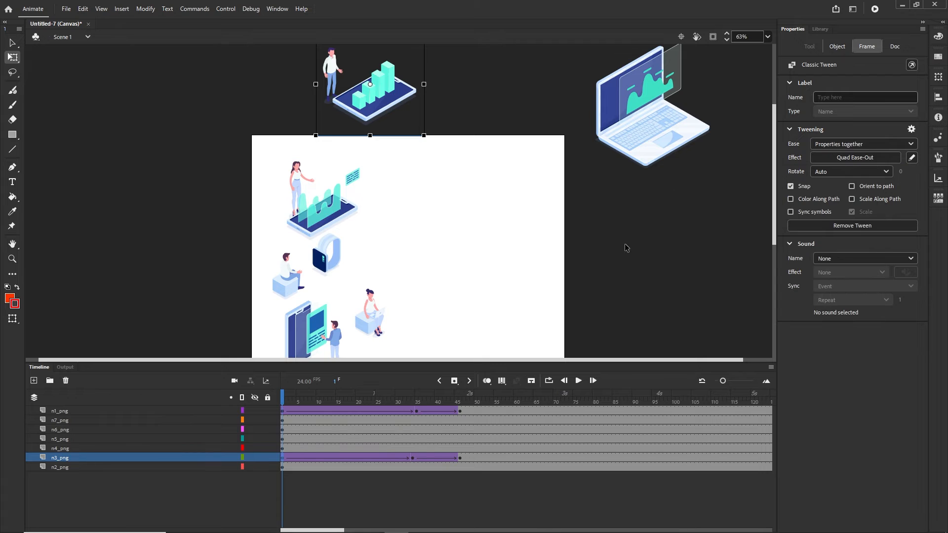
# Set the ease of the n3_png tween starting at frame 34 to Quad Ease-In-Out
pyautogui.click(414, 460)
pyautogui.click(842, 157)
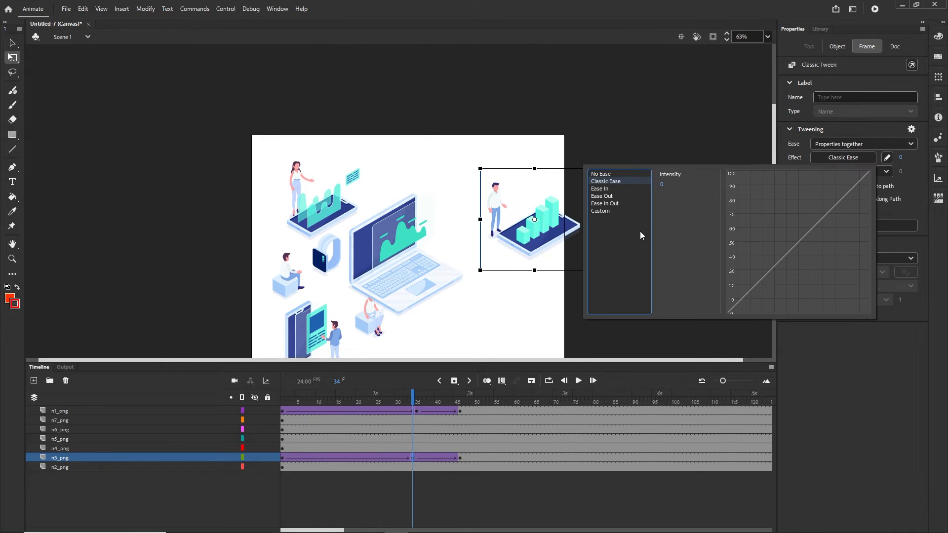
pyautogui.click(604, 203)
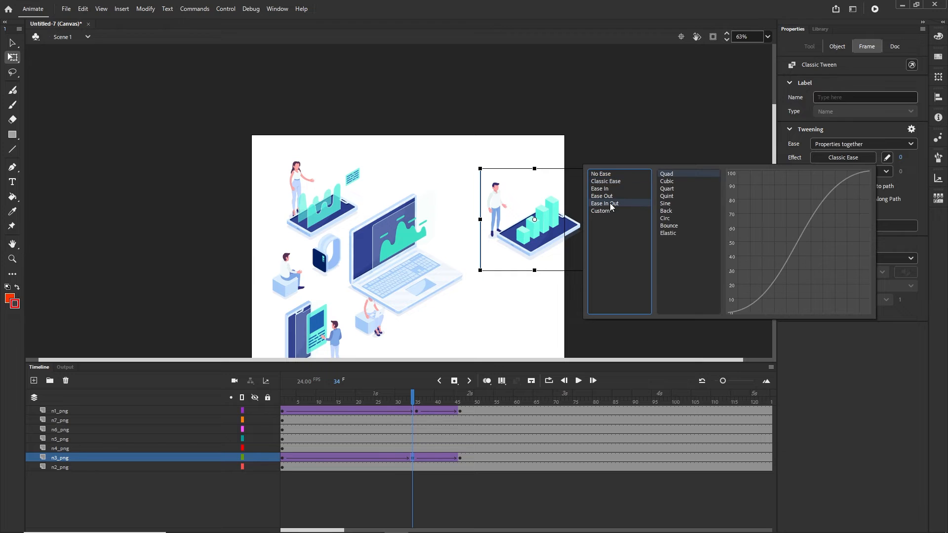
pyautogui.doubleClick(667, 174)
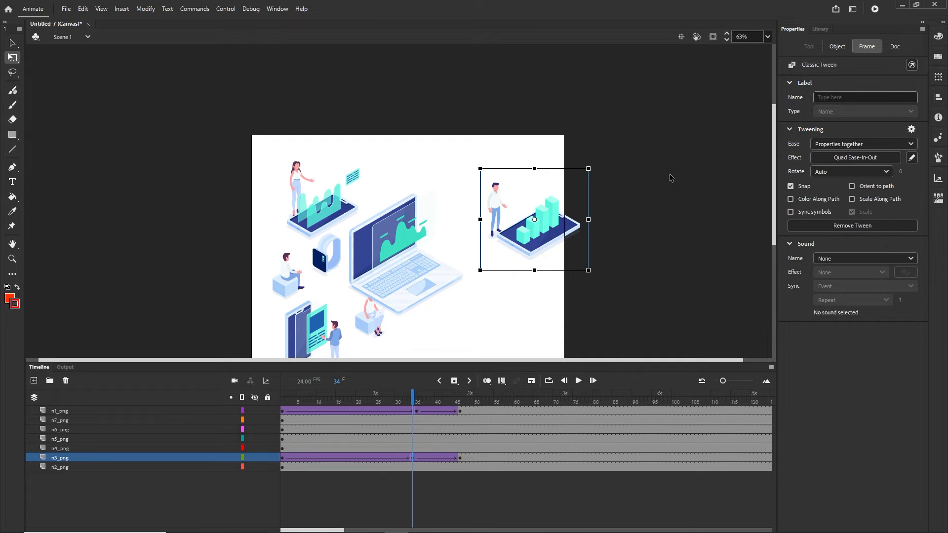
# Scrub the timeline to frame 42, test the movie in the browser and return to the document
pyautogui.moveTo(415, 397); pyautogui.dragTo(443, 410)
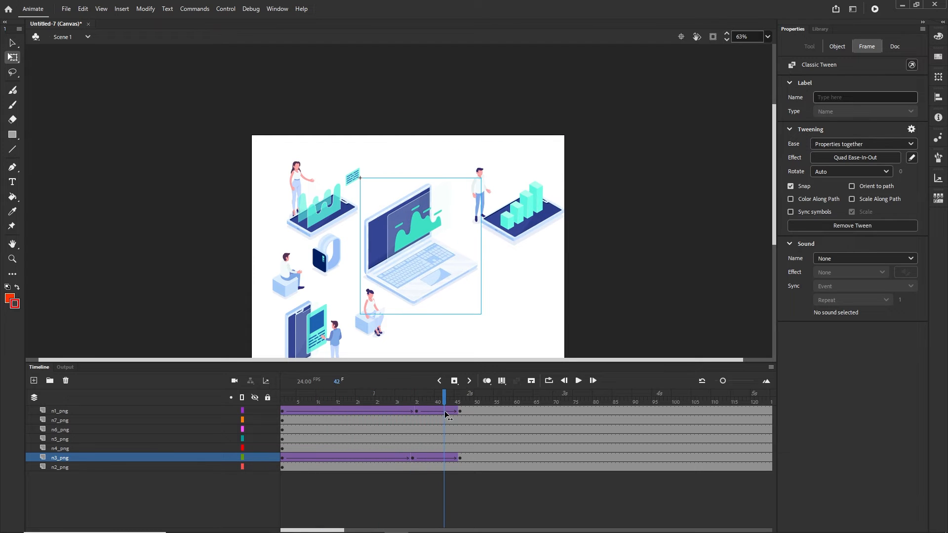
pyautogui.hotkey('ctrl', 'Return')
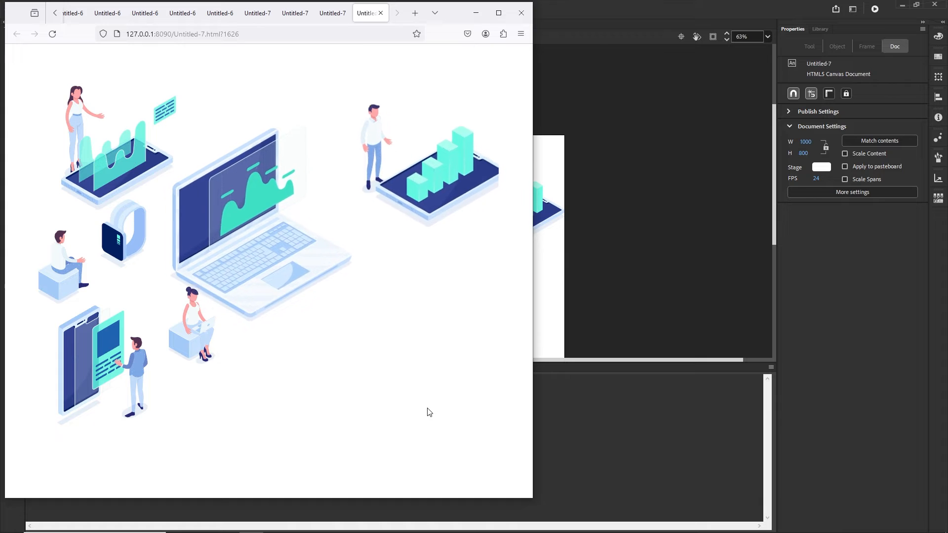
pyautogui.click(475, 13)
pyautogui.click(40, 368)
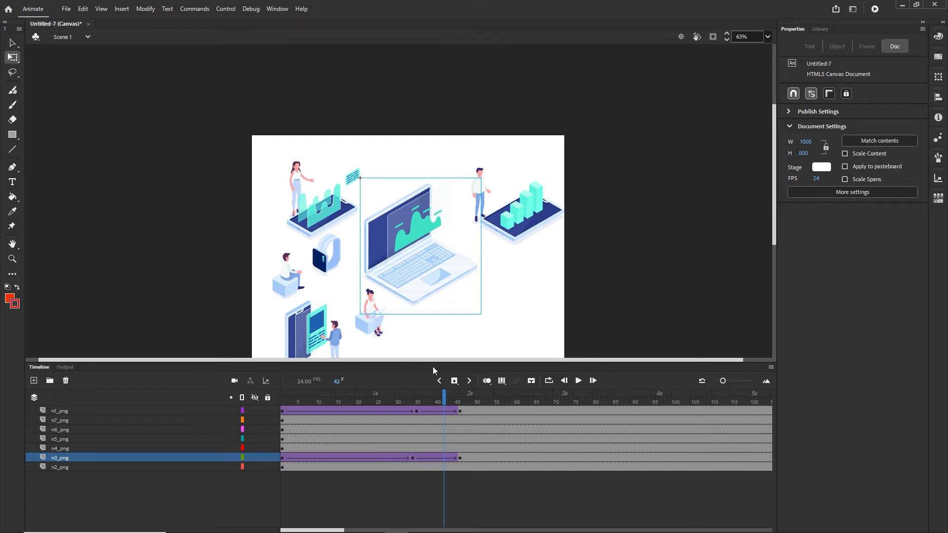
pyautogui.scroll(-3, 772, 234)
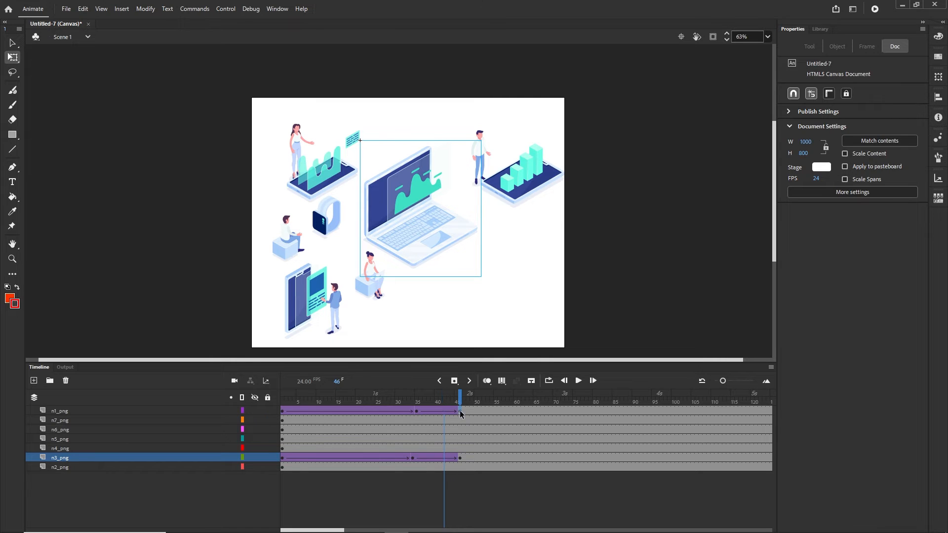
pyautogui.click(460, 411)
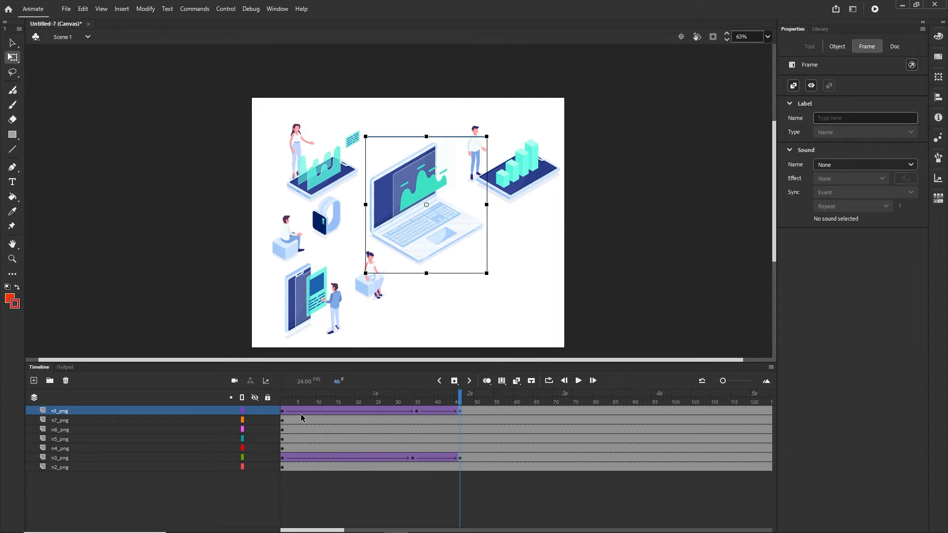
pyautogui.click(283, 413)
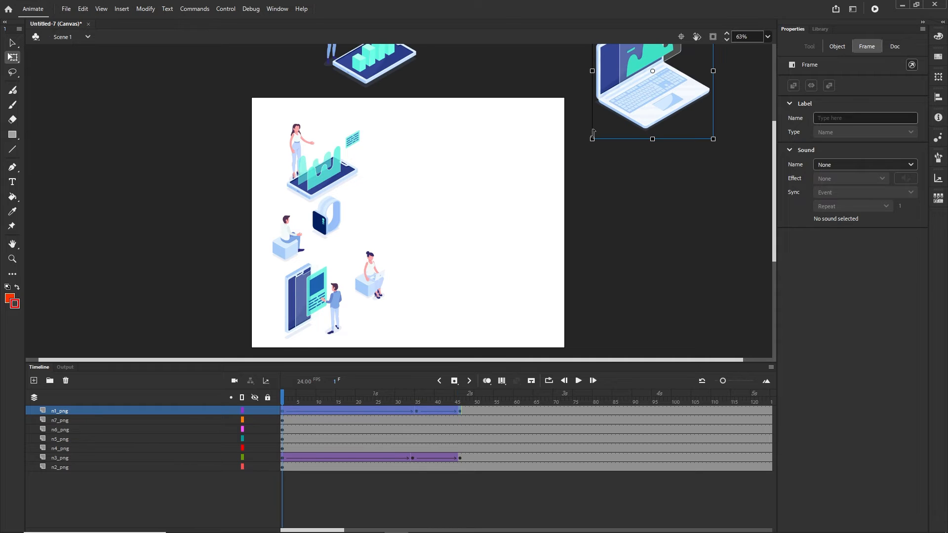
pyautogui.rightClick(282, 410)
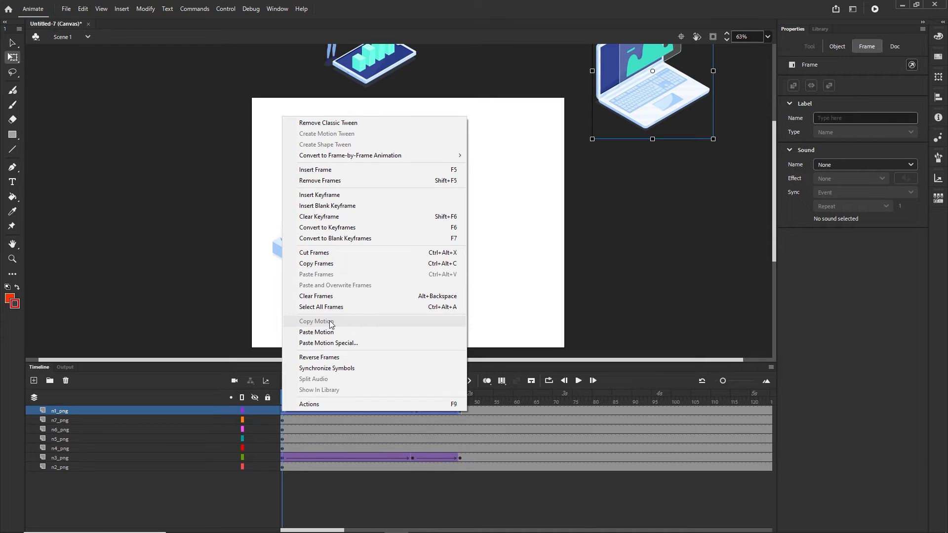
pyautogui.click(498, 420)
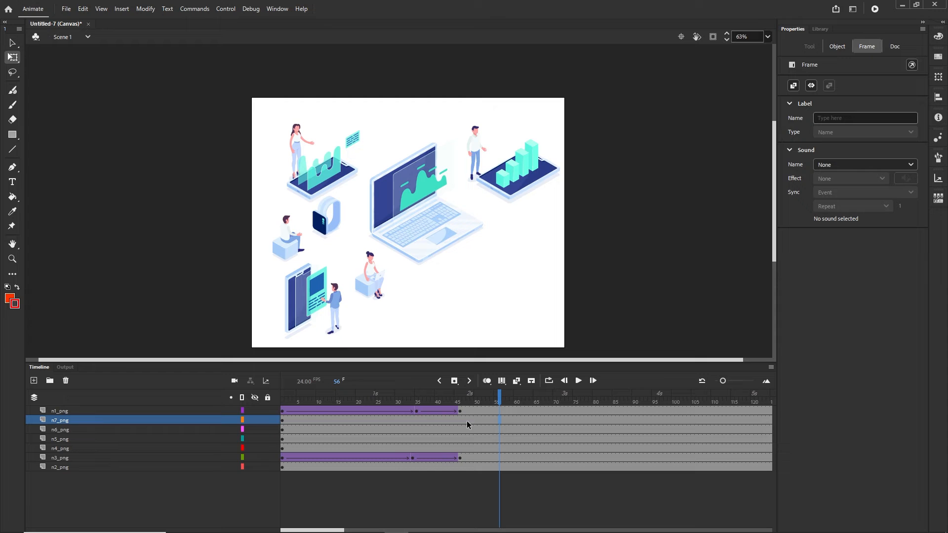
pyautogui.click(417, 410)
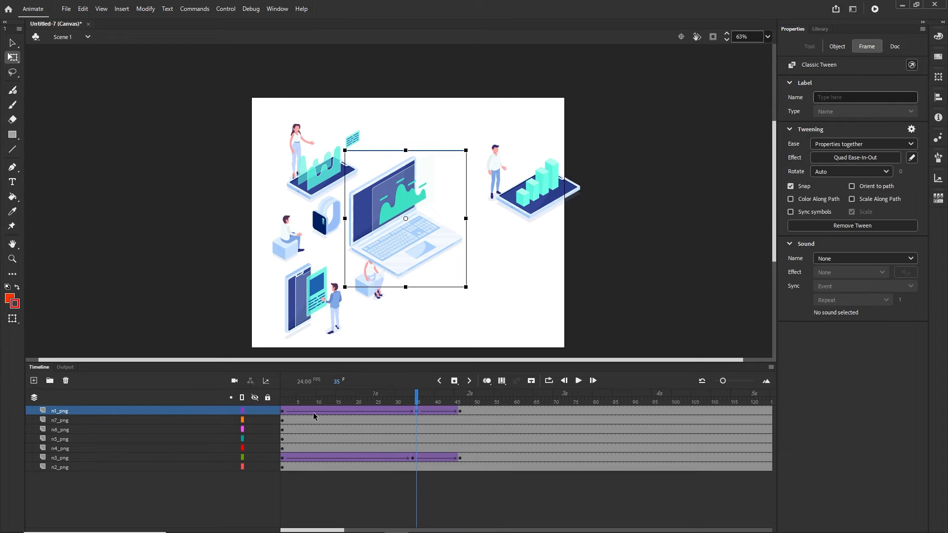
pyautogui.click(281, 413)
pyautogui.rightClick(281, 411)
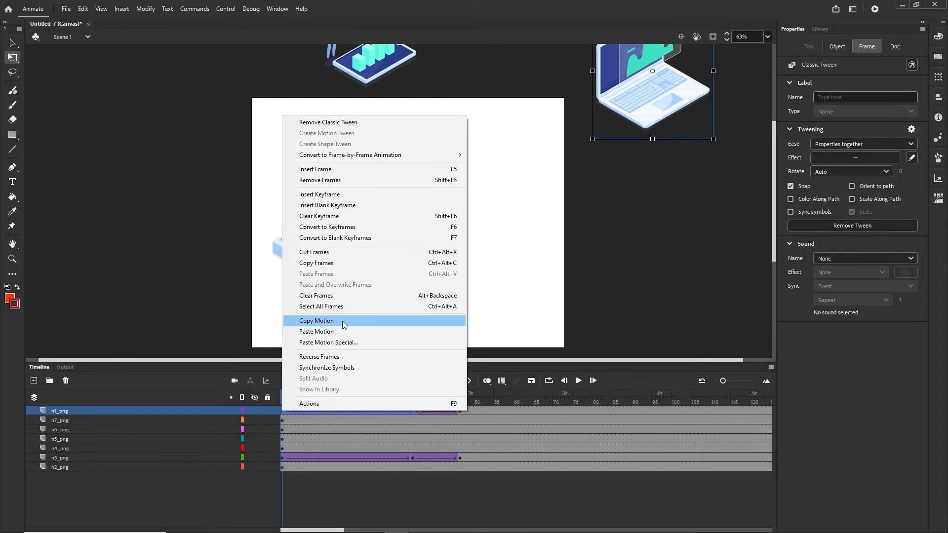
pyautogui.click(489, 410)
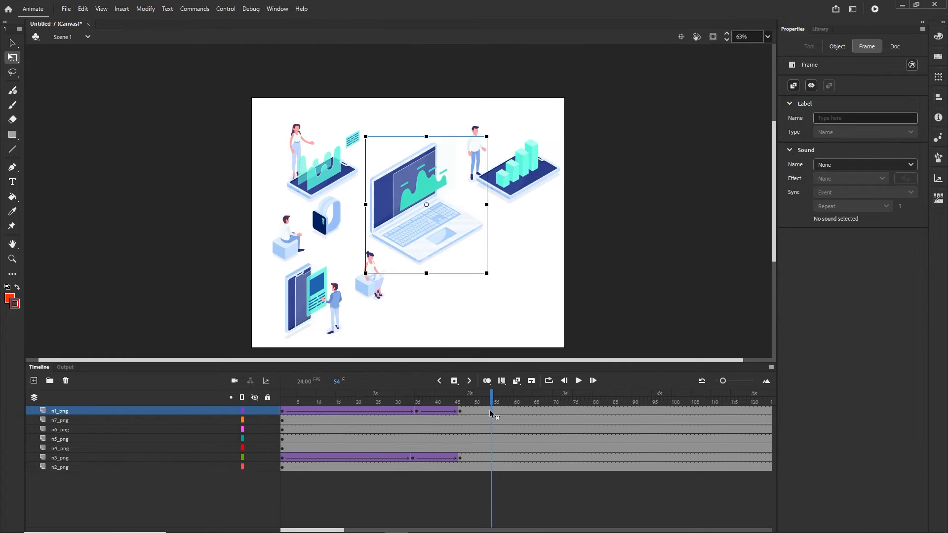
# Insert a keyframe at frame 53 on n1_png and create a classic tween between frames 46 and 53
pyautogui.moveTo(489, 398)
pyautogui.mouseDown()
pyautogui.moveTo(470, 395)
pyautogui.moveTo(488, 396)
pyautogui.mouseUp()
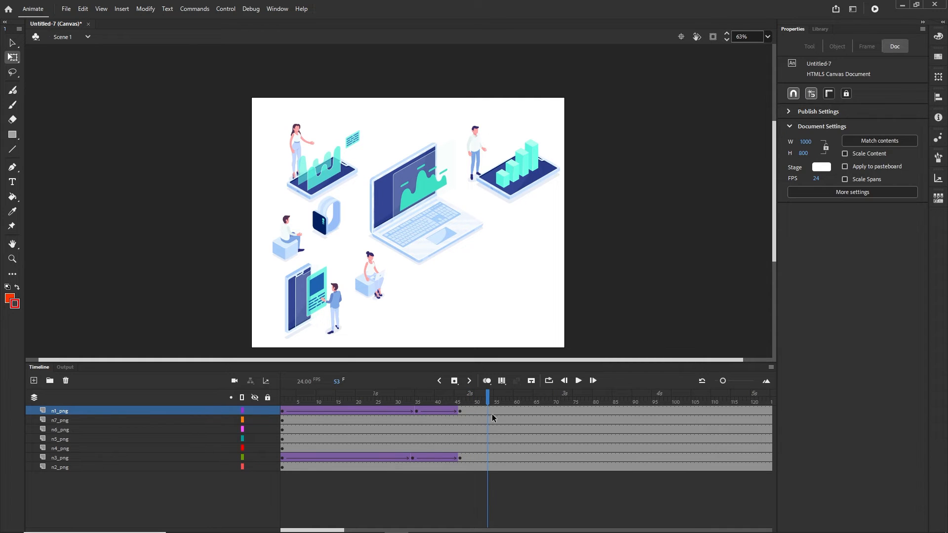
pyautogui.click(488, 414)
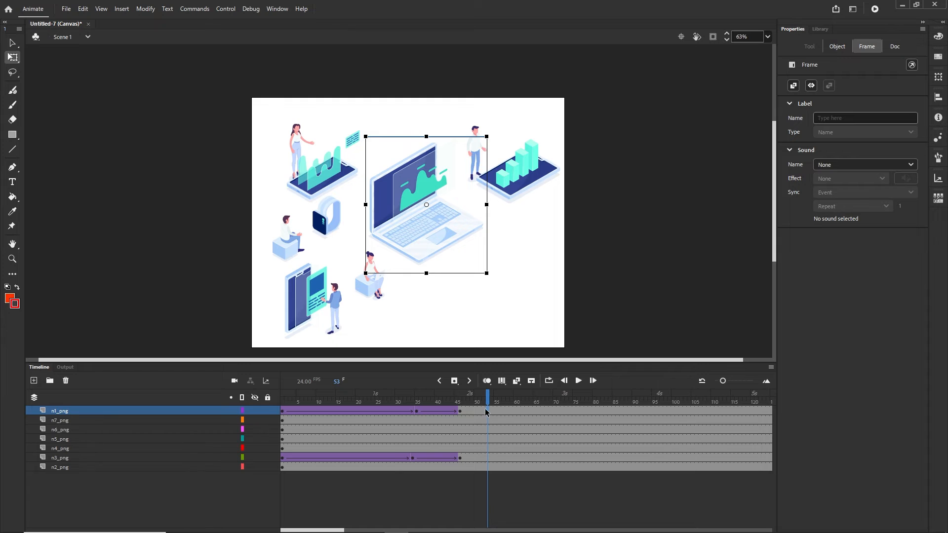
pyautogui.rightClick(473, 413)
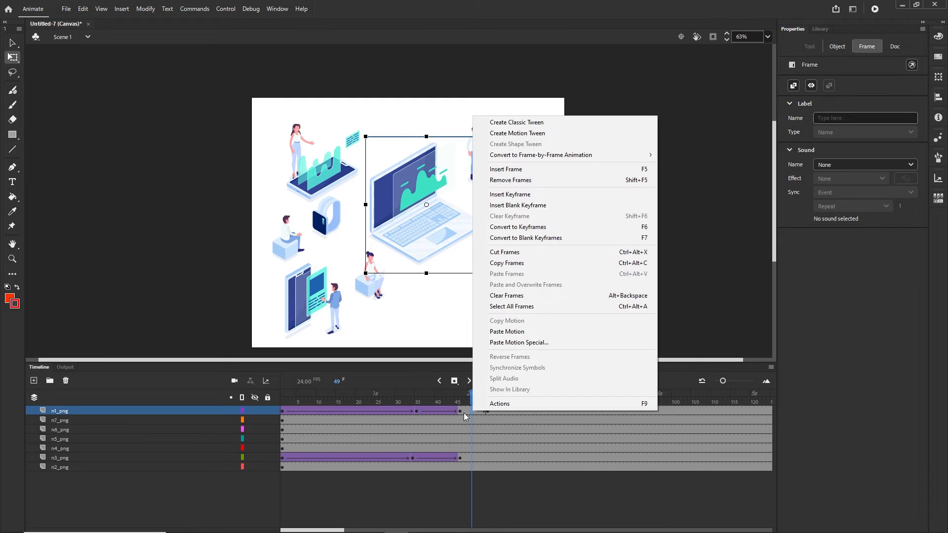
pyautogui.click(514, 125)
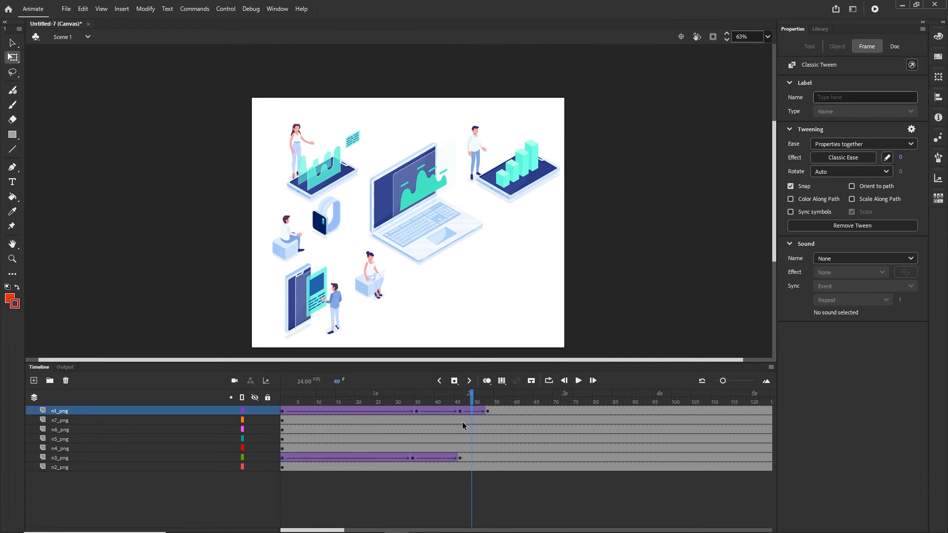
pyautogui.click(458, 410)
pyautogui.click(284, 412)
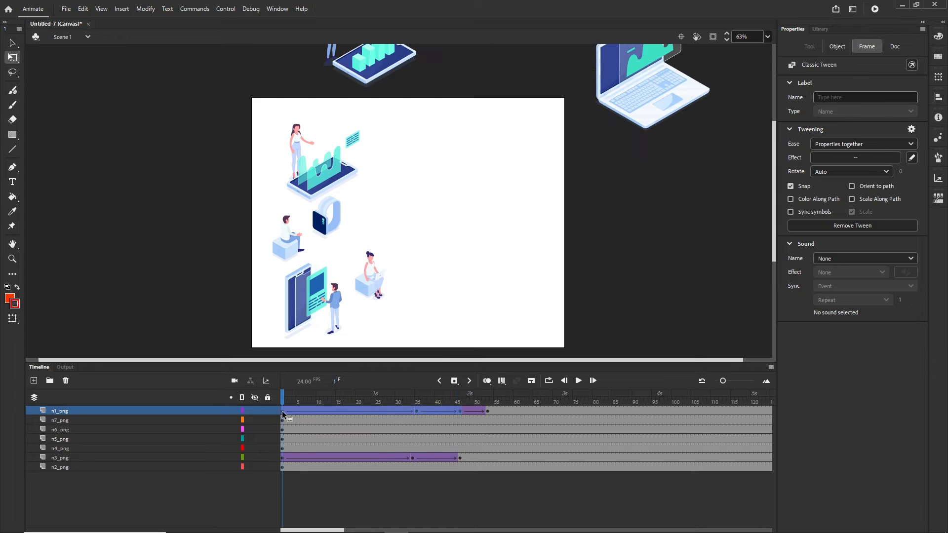
pyautogui.rightClick(284, 412)
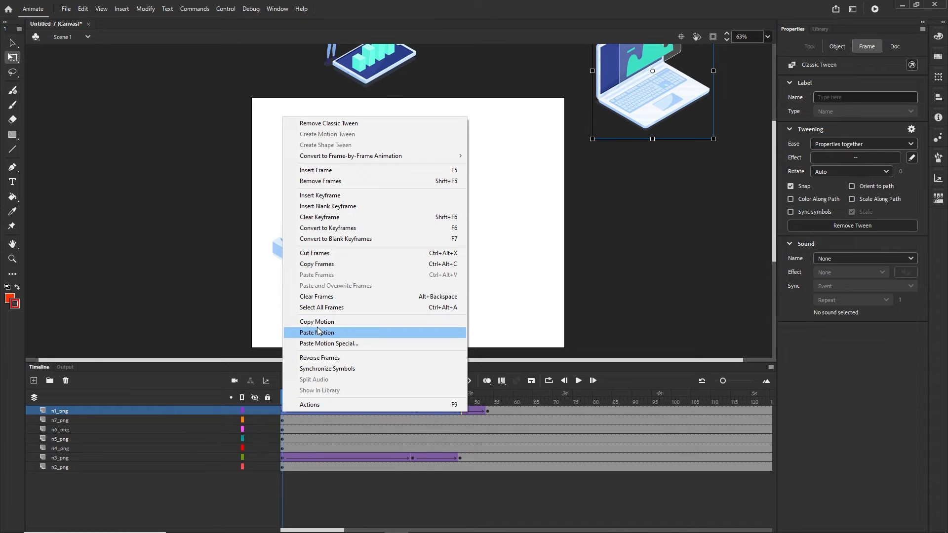
pyautogui.click(511, 410)
# Nudge the laptop up 10 px at the frame 53 keyframe of n1_png
pyautogui.click(488, 412)
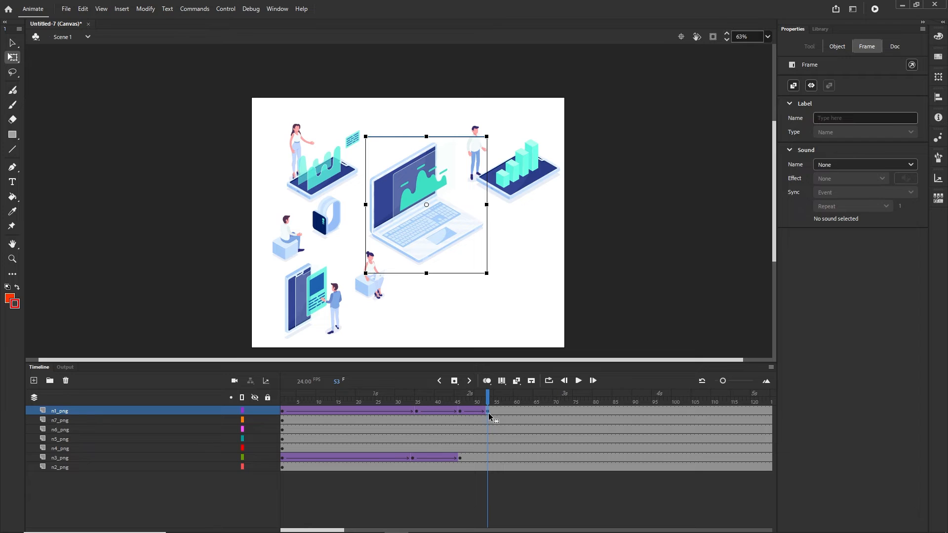
pyautogui.hotkey('shift', 'Up')
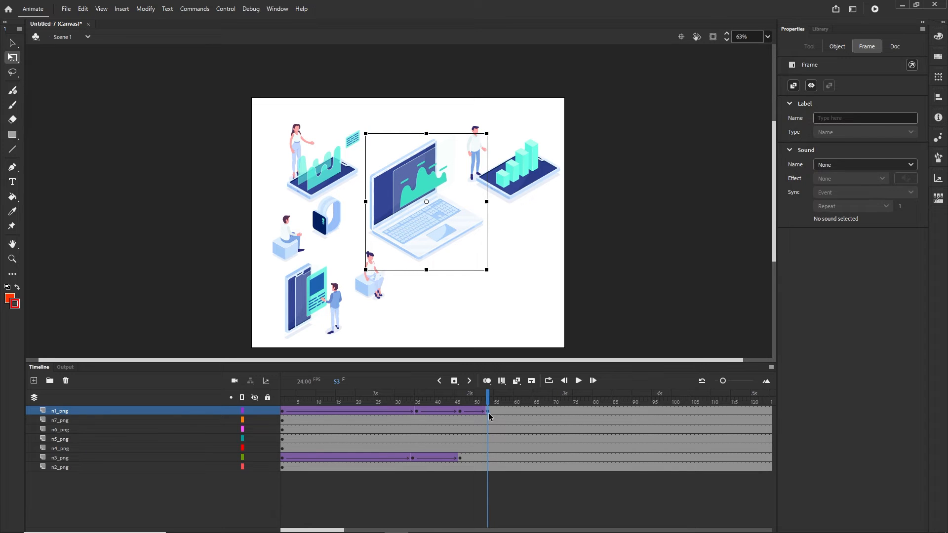
# Copy the motion of the n1_png tweens spanning frames 1 to 46
pyautogui.click(460, 411)
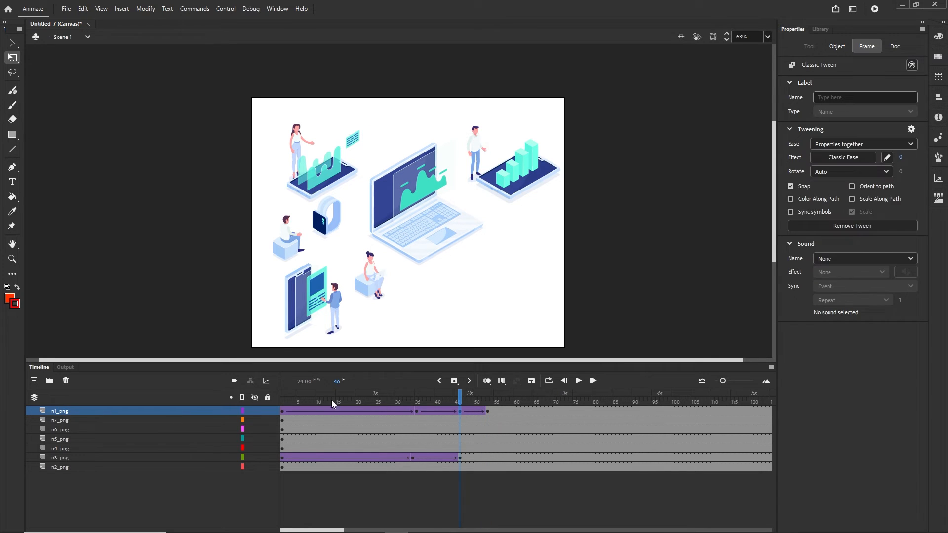
pyautogui.click(283, 413)
pyautogui.rightClick(283, 413)
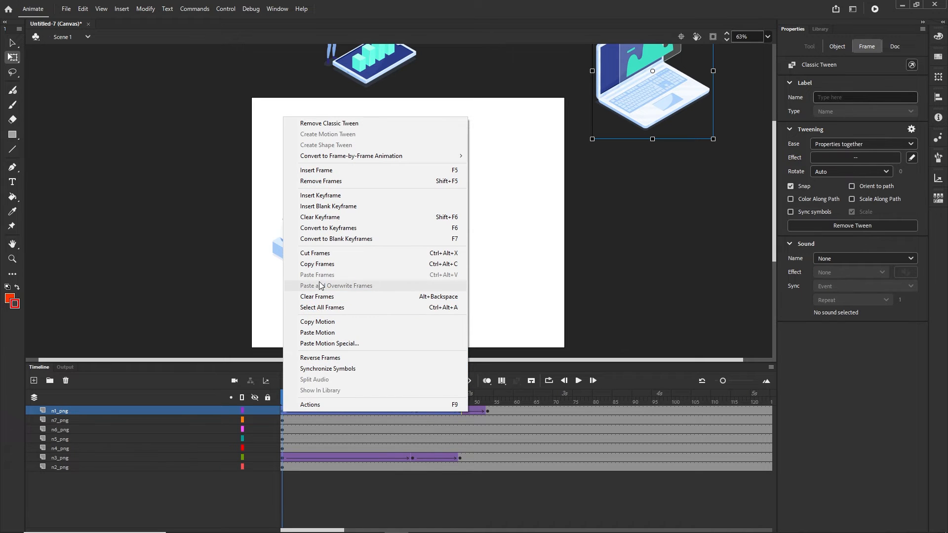
pyautogui.click(333, 321)
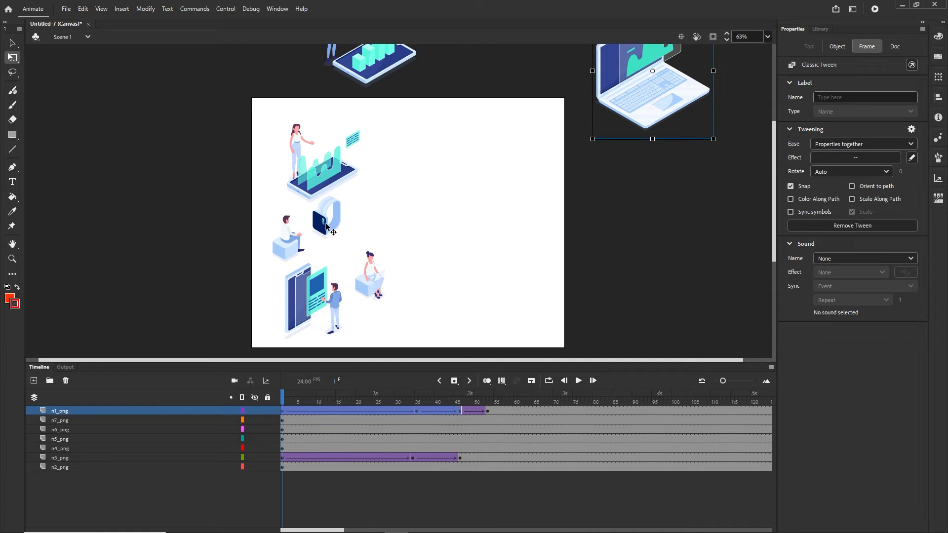
# Paste the copied motion onto the smartwatch layer n6_png, starting at frame 1
pyautogui.click(326, 224)
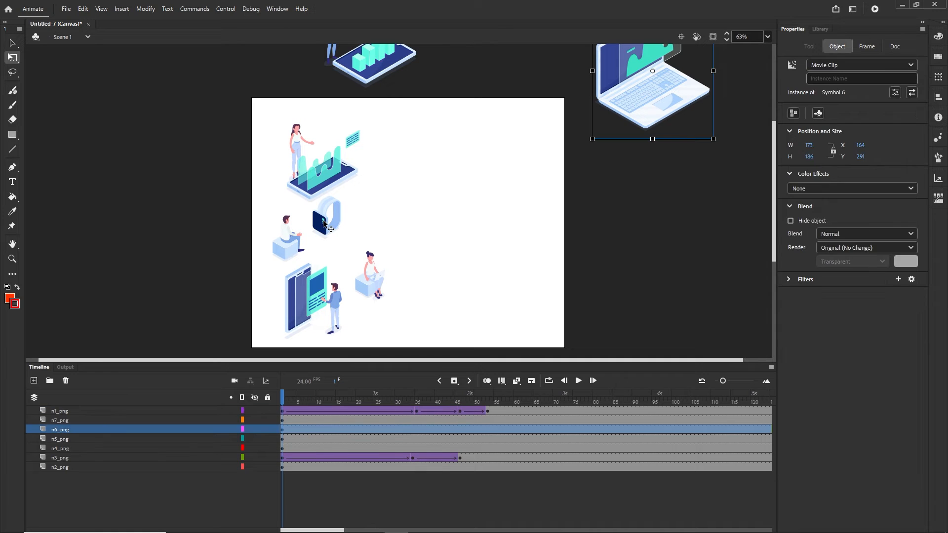
pyautogui.click(283, 430)
pyautogui.rightClick(283, 431)
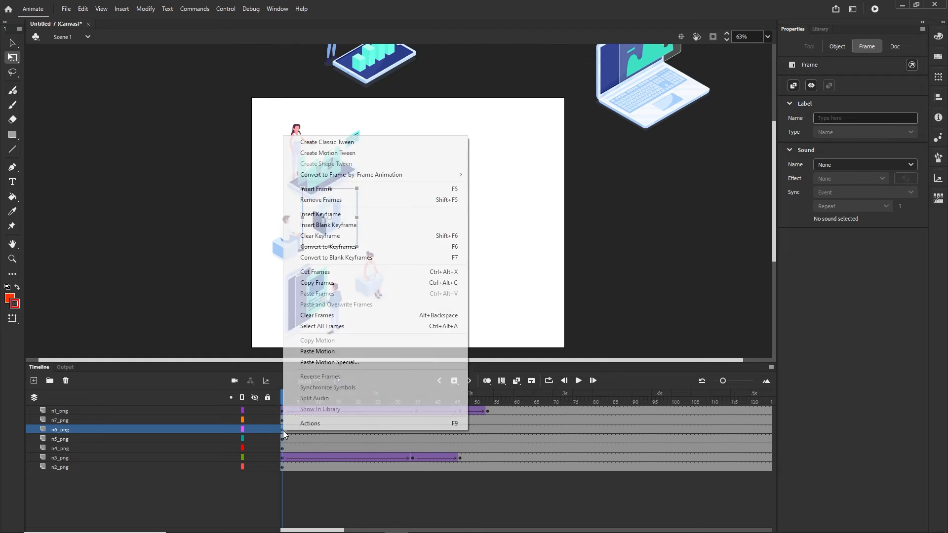
pyautogui.click(321, 353)
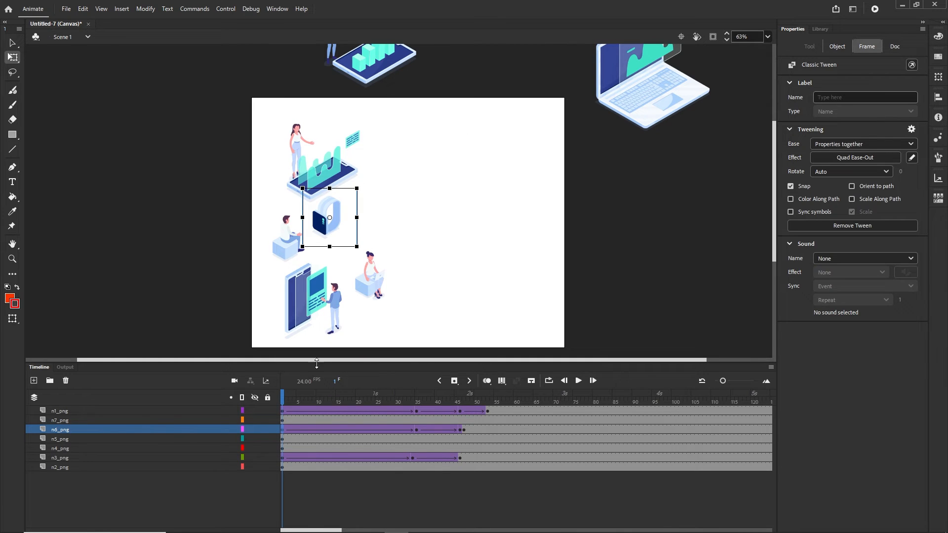
pyautogui.scroll(-1, 347, 227)
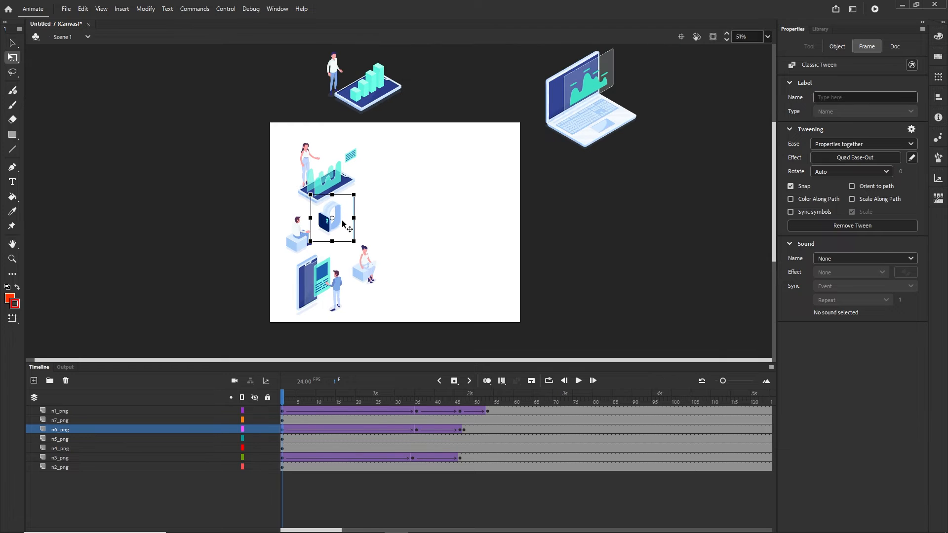
# Enable Edit Multiple Frames and set its range from frame 1 to about frame 67
pyautogui.moveTo(282, 395)
pyautogui.mouseDown()
pyautogui.moveTo(436, 393)
pyautogui.moveTo(460, 377)
pyautogui.moveTo(396, 392)
pyautogui.moveTo(277, 388)
pyautogui.moveTo(284, 403)
pyautogui.mouseUp()
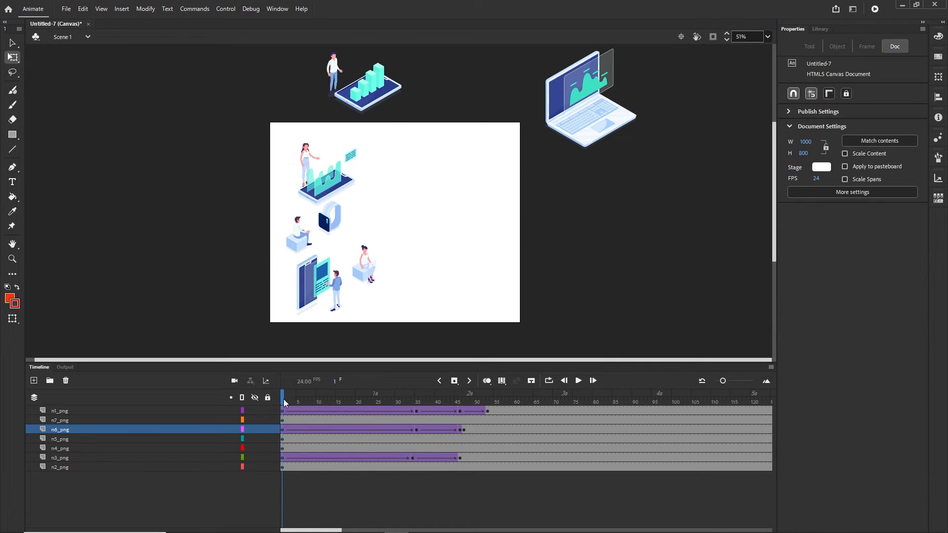
pyautogui.click(504, 383)
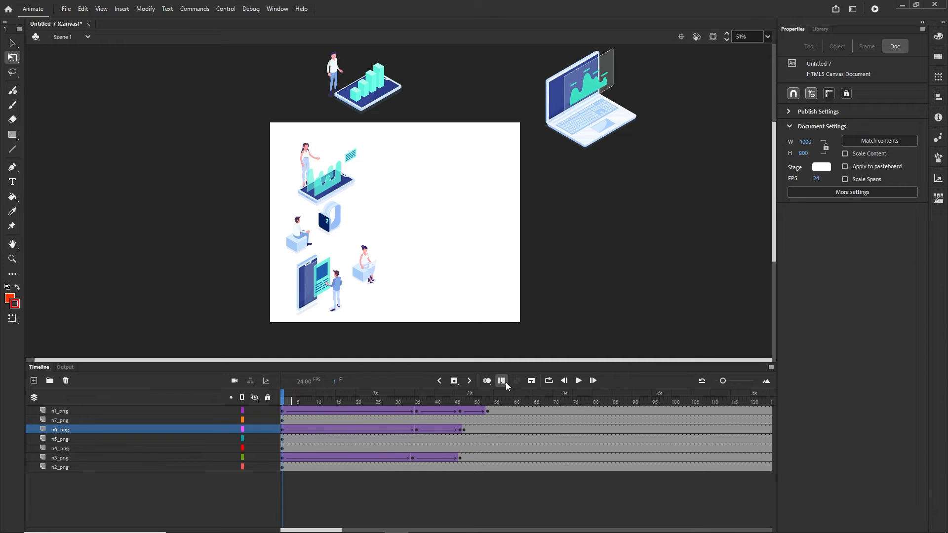
pyautogui.moveTo(291, 402); pyautogui.dragTo(575, 402)
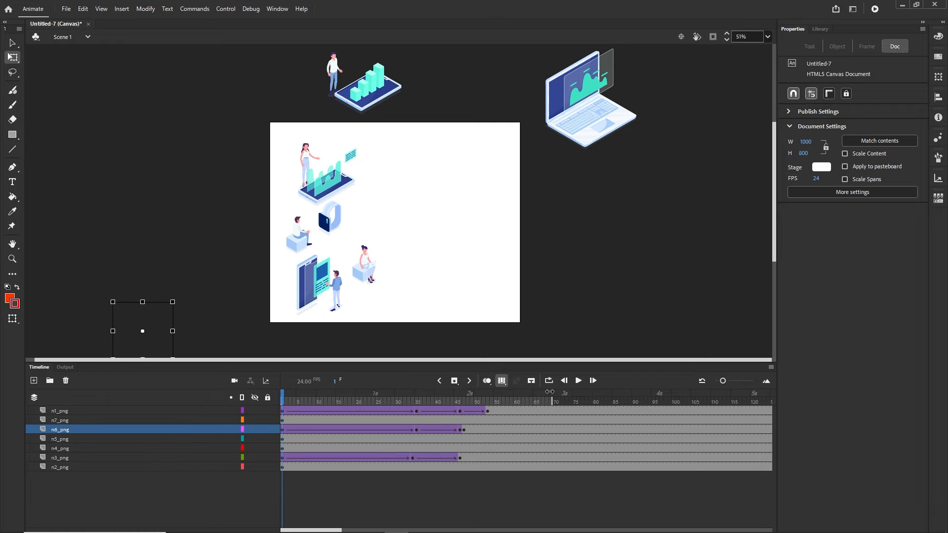
pyautogui.click(307, 401)
pyautogui.moveTo(317, 400)
pyautogui.mouseDown()
pyautogui.moveTo(390, 399)
pyautogui.moveTo(281, 402)
pyautogui.mouseUp()
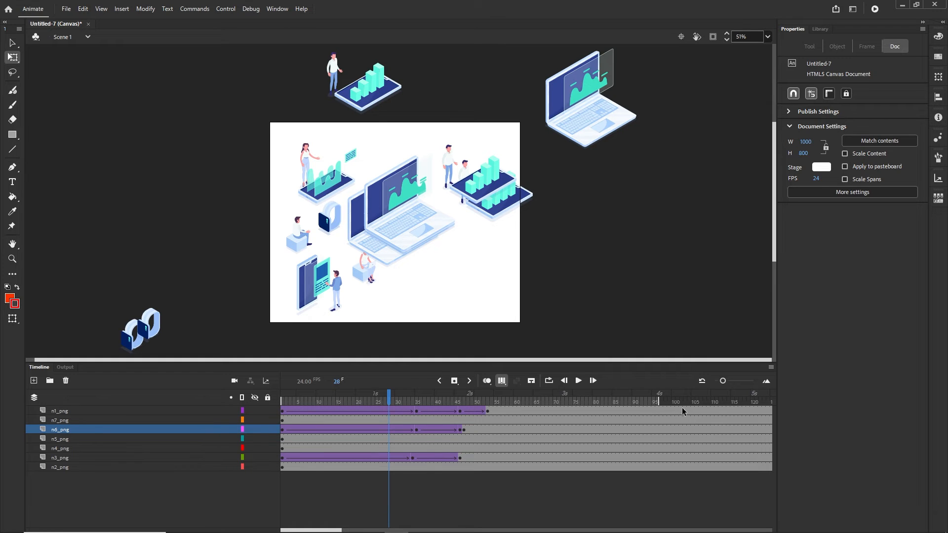
pyautogui.moveTo(658, 402)
pyautogui.mouseDown()
pyautogui.moveTo(512, 401)
pyautogui.moveTo(684, 402)
pyautogui.moveTo(538, 404)
pyautogui.mouseUp()
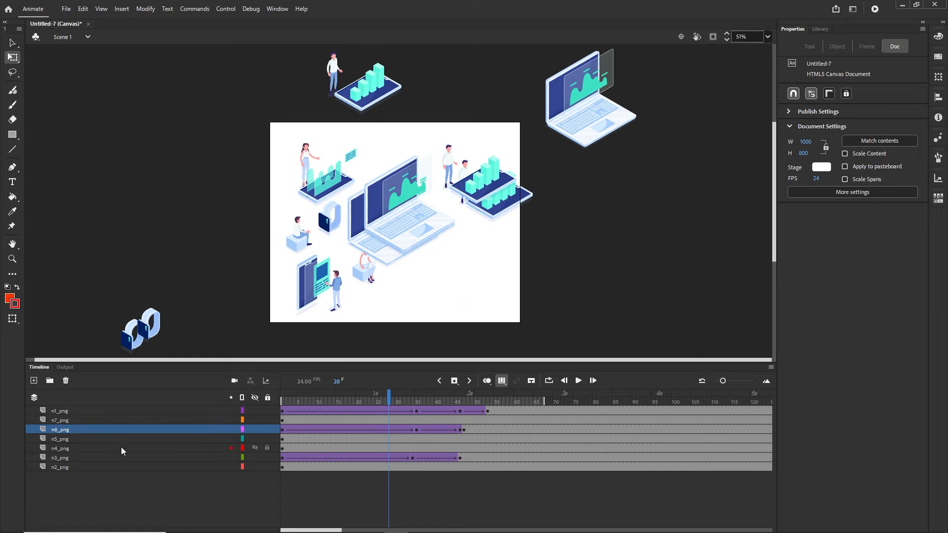
# Shift the smartwatch up and right across all n6_png keyframes together until its final pose rests on the stage beside the seated man
pyautogui.click(55, 431)
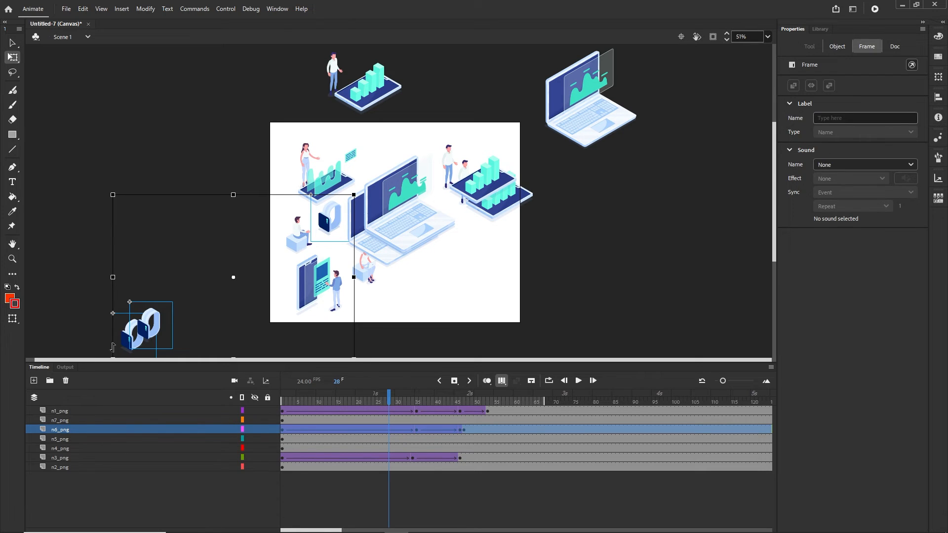
pyautogui.hotkey('shift', 'Right')
pyautogui.hotkey('shift', 'Right')
pyautogui.hotkey('shift', 'Right')
pyautogui.hotkey('shift', 'Right')
pyautogui.hotkey('shift', 'Right')
pyautogui.hotkey('shift', 'Right')
pyautogui.hotkey('shift', 'Right')
pyautogui.hotkey('shift', 'Right')
pyautogui.hotkey('shift', 'Right')
pyautogui.hotkey('shift', 'Right')
pyautogui.hotkey('shift', 'Right')
pyautogui.hotkey('shift', 'Right')
pyautogui.hotkey('shift', 'Right')
pyautogui.hotkey('shift', 'Right')
pyautogui.hotkey('shift', 'Right')
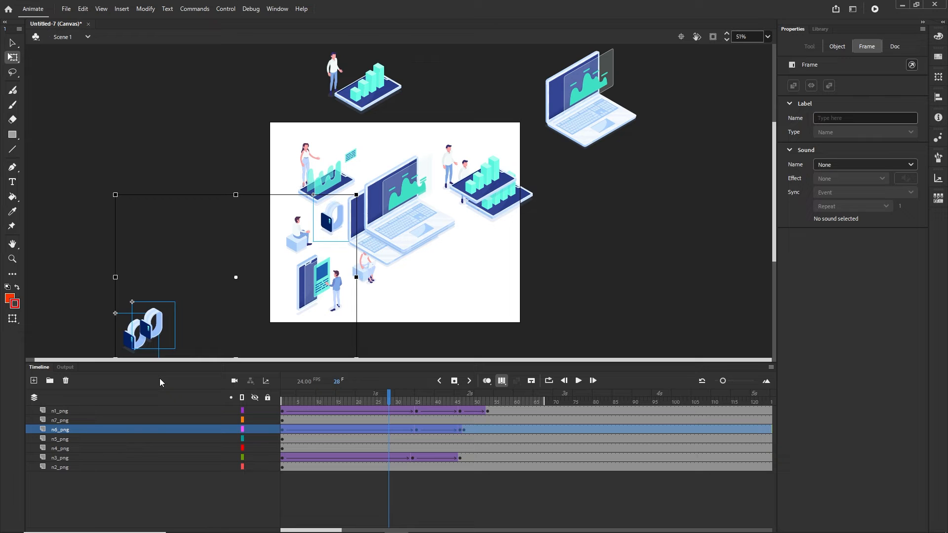
pyautogui.hotkey('shift', 'Up')
pyautogui.hotkey('shift', 'Up')
pyautogui.hotkey('shift', 'Up')
pyautogui.hotkey('shift', 'Up')
pyautogui.hotkey('shift', 'Up')
pyautogui.hotkey('shift', 'Up')
pyautogui.hotkey('shift', 'Up')
pyautogui.hotkey('shift', 'Up')
pyautogui.hotkey('shift', 'Up')
pyautogui.hotkey('shift', 'Up')
pyautogui.hotkey('shift', 'Up')
pyautogui.hotkey('shift', 'Up')
pyautogui.hotkey('shift', 'Up')
pyautogui.hotkey('shift', 'Up')
pyautogui.hotkey('shift', 'Up')
pyautogui.hotkey('shift', 'Up')
pyautogui.hotkey('shift', 'Up')
pyautogui.hotkey('shift', 'Up')
pyautogui.hotkey('shift', 'Up')
pyautogui.hotkey('shift', 'Up')
pyautogui.hotkey('shift', 'Up')
pyautogui.hotkey('shift', 'Up')
pyautogui.hotkey('shift', 'Up')
pyautogui.hotkey('shift', 'Up')
pyautogui.hotkey('shift', 'Up')
pyautogui.hotkey('shift', 'Up')
pyautogui.hotkey('shift', 'Up')
pyautogui.hotkey('shift', 'Up')
pyautogui.hotkey('shift', 'Up')
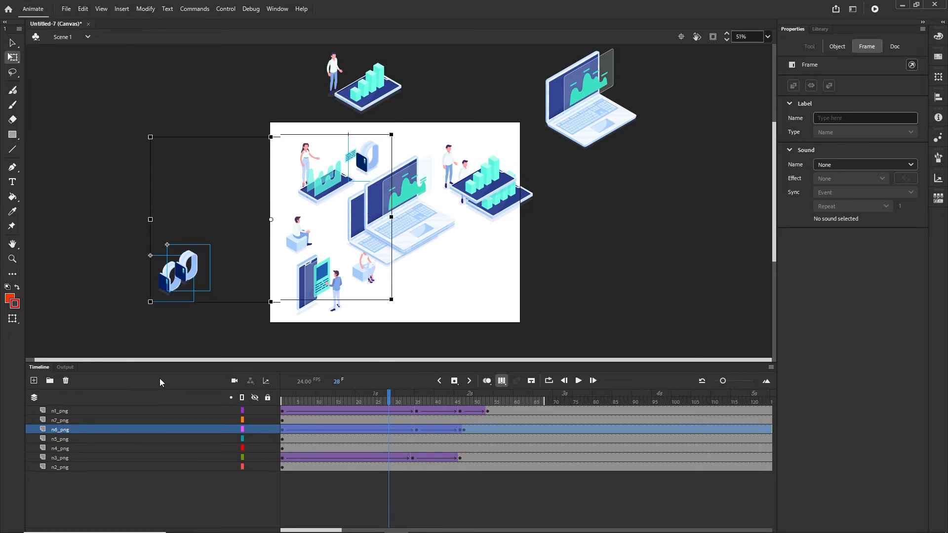
pyautogui.hotkey('shift', 'Right')
pyautogui.hotkey('shift', 'Right')
pyautogui.hotkey('shift', 'Right')
pyautogui.hotkey('shift', 'Right')
pyautogui.hotkey('shift', 'Right')
pyautogui.hotkey('shift', 'Right')
pyautogui.hotkey('shift', 'Right')
pyautogui.hotkey('shift', 'Right')
pyautogui.hotkey('shift', 'Right')
pyautogui.hotkey('shift', 'Right')
pyautogui.hotkey('shift', 'Right')
pyautogui.hotkey('shift', 'Right')
pyautogui.hotkey('shift', 'Right')
pyautogui.hotkey('shift', 'Right')
pyautogui.hotkey('shift', 'Right')
pyautogui.hotkey('shift', 'Right')
pyautogui.hotkey('shift', 'Right')
pyautogui.hotkey('shift', 'Right')
pyautogui.hotkey('shift', 'Right')
pyautogui.hotkey('shift', 'Right')
pyautogui.hotkey('shift', 'Right')
pyautogui.hotkey('shift', 'Right')
pyautogui.hotkey('shift', 'Right')
pyautogui.hotkey('shift', 'Right')
pyautogui.hotkey('shift', 'Right')
pyautogui.hotkey('shift', 'Right')
pyautogui.hotkey('shift', 'Right')
pyautogui.hotkey('shift', 'Right')
pyautogui.hotkey('shift', 'Right')
pyautogui.hotkey('shift', 'Right')
pyautogui.hotkey('shift', 'Right')
pyautogui.hotkey('shift', 'Right')
pyautogui.hotkey('shift', 'Right')
pyautogui.hotkey('shift', 'Right')
pyautogui.hotkey('shift', 'Right')
pyautogui.hotkey('shift', 'Right')
pyautogui.hotkey('shift', 'Right')
pyautogui.hotkey('shift', 'Right')
pyautogui.hotkey('shift', 'Right')
pyautogui.hotkey('shift', 'Right')
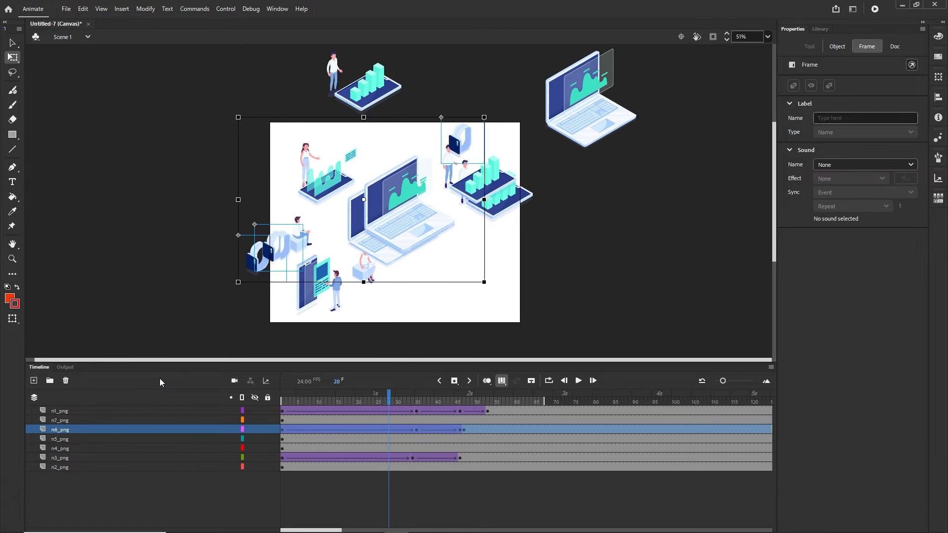
pyautogui.hotkey('shift', 'Up')
pyautogui.hotkey('shift', 'Up')
pyautogui.hotkey('shift', 'Up')
pyautogui.hotkey('shift', 'Up')
pyautogui.hotkey('shift', 'Up')
pyautogui.hotkey('shift', 'Up')
pyautogui.hotkey('shift', 'Up')
pyautogui.hotkey('shift', 'Up')
pyautogui.hotkey('shift', 'Up')
pyautogui.hotkey('shift', 'Up')
pyautogui.hotkey('shift', 'Up')
pyautogui.hotkey('shift', 'Up')
pyautogui.hotkey('shift', 'Right')
pyautogui.hotkey('shift', 'Right')
pyautogui.hotkey('shift', 'Right')
pyautogui.hotkey('shift', 'Right')
pyautogui.hotkey('shift', 'Right')
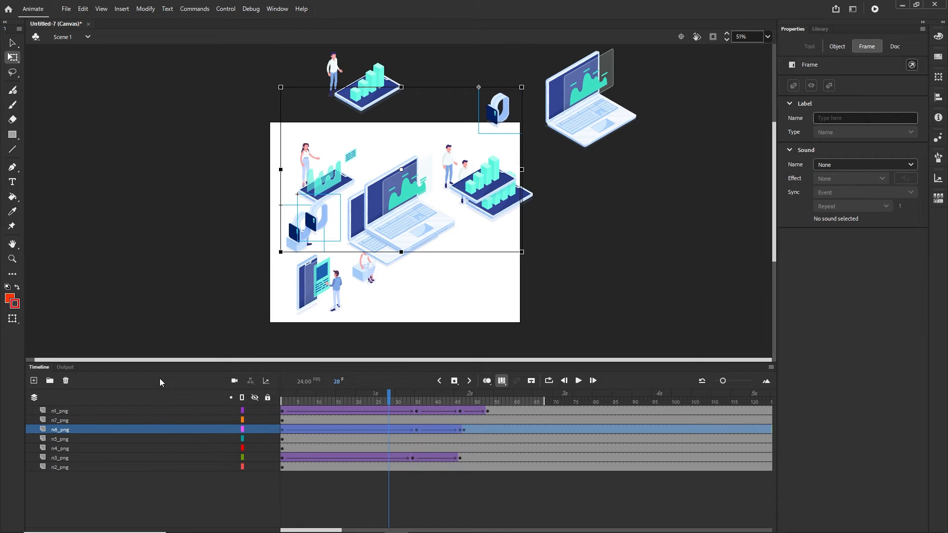
pyautogui.hotkey('shift', 'Down')
pyautogui.hotkey('shift', 'Left')
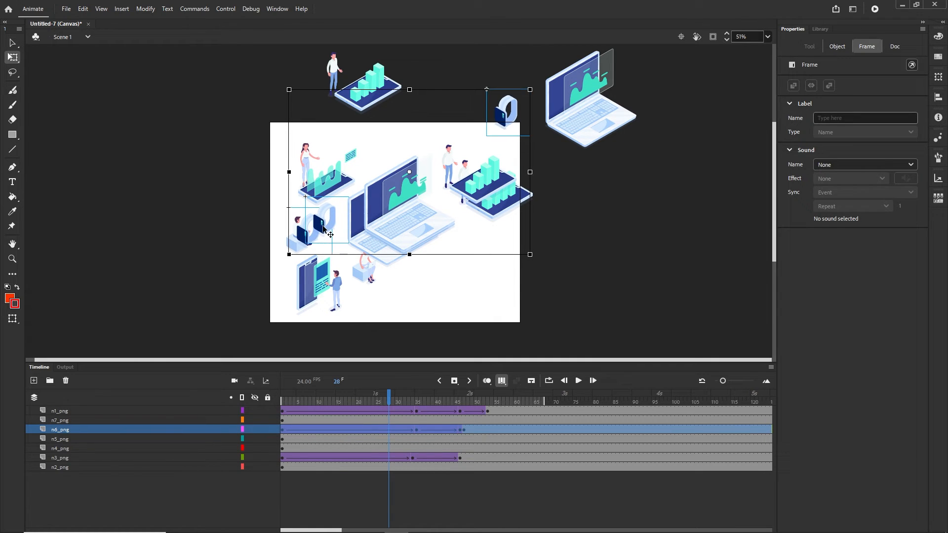
# Turn off Edit Multiple Frames, then clear the n6_png keyframe at frame 47 and remove the classic tween trailing after frame 46
pyautogui.click(503, 383)
pyautogui.moveTo(395, 404); pyautogui.dragTo(464, 430)
pyautogui.rightClick(463, 428)
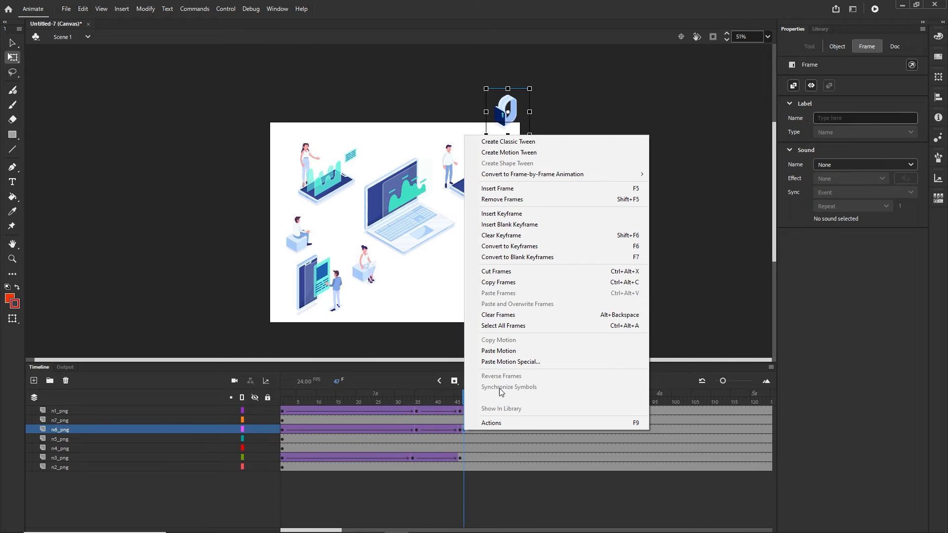
pyautogui.click(512, 237)
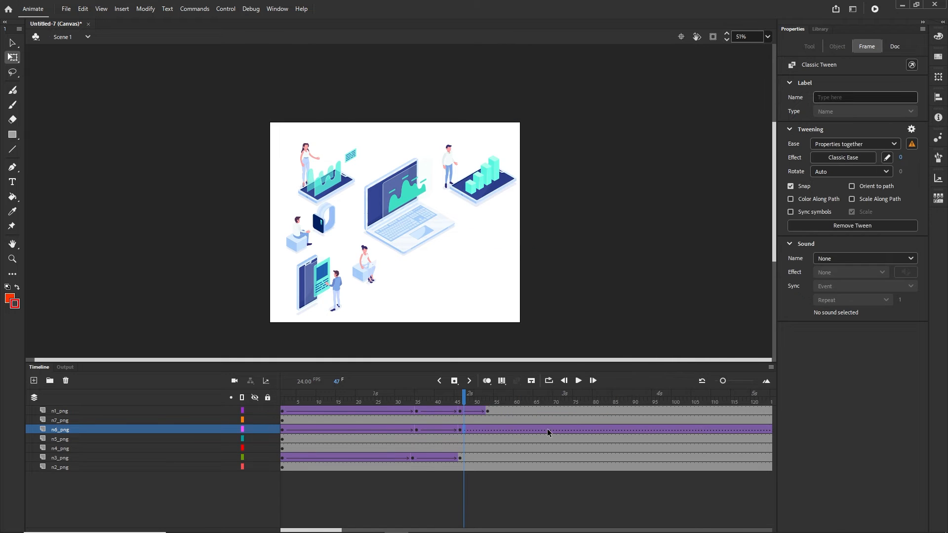
pyautogui.click(503, 430)
pyautogui.click(533, 428)
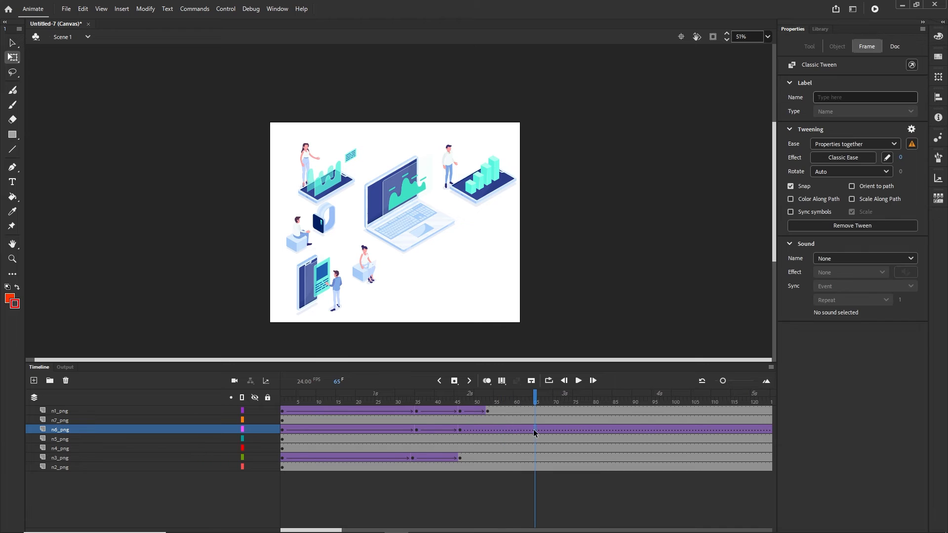
pyautogui.click(512, 429)
pyautogui.rightClick(516, 431)
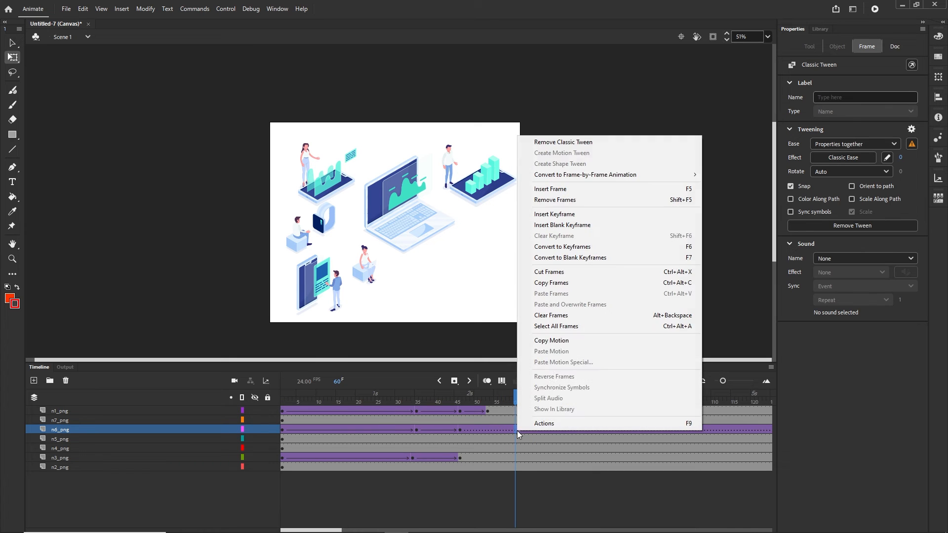
pyautogui.click(564, 142)
# Reposition the smartwatch at frame 1 of n6_png slightly up and right, to about X 903.5, Y -173
pyautogui.moveTo(514, 402); pyautogui.dragTo(279, 419)
pyautogui.click(562, 186)
pyautogui.click(509, 123)
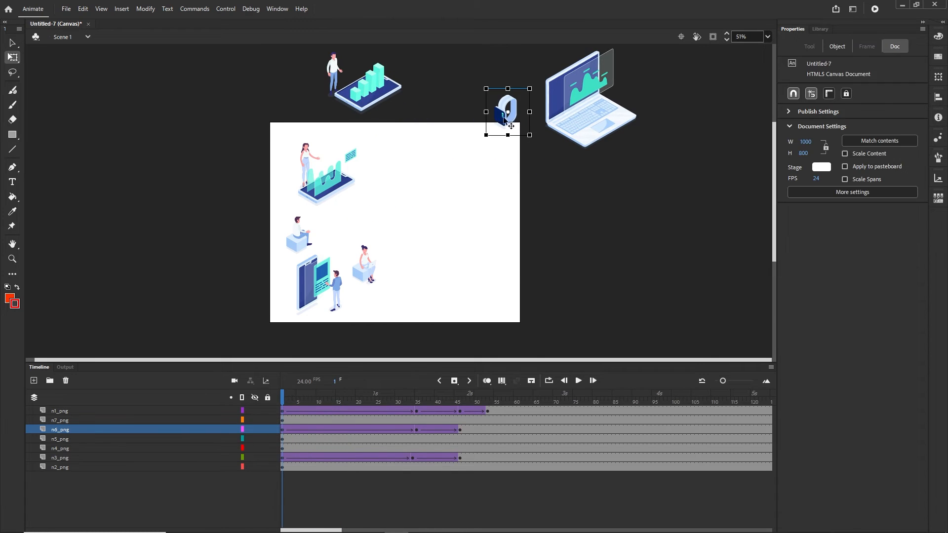
pyautogui.click(283, 431)
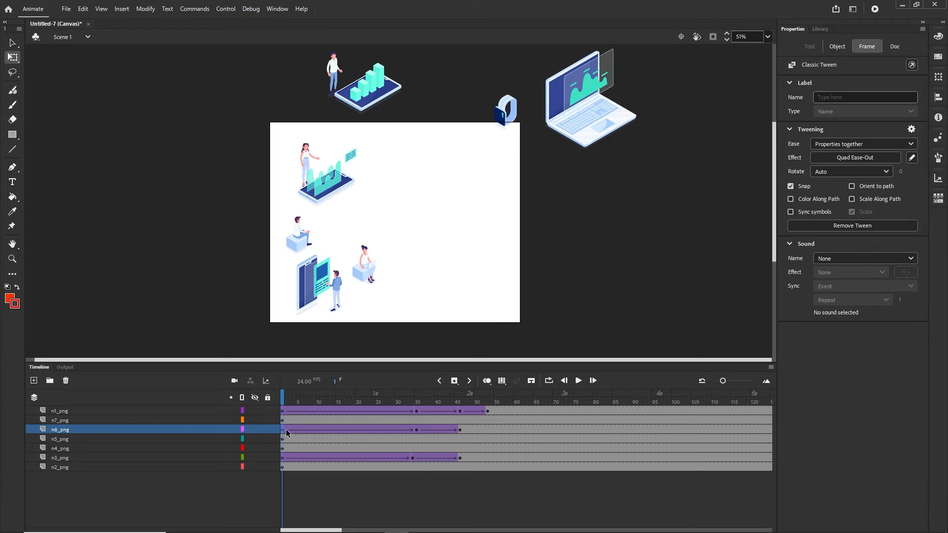
pyautogui.moveTo(503, 117); pyautogui.dragTo(514, 106)
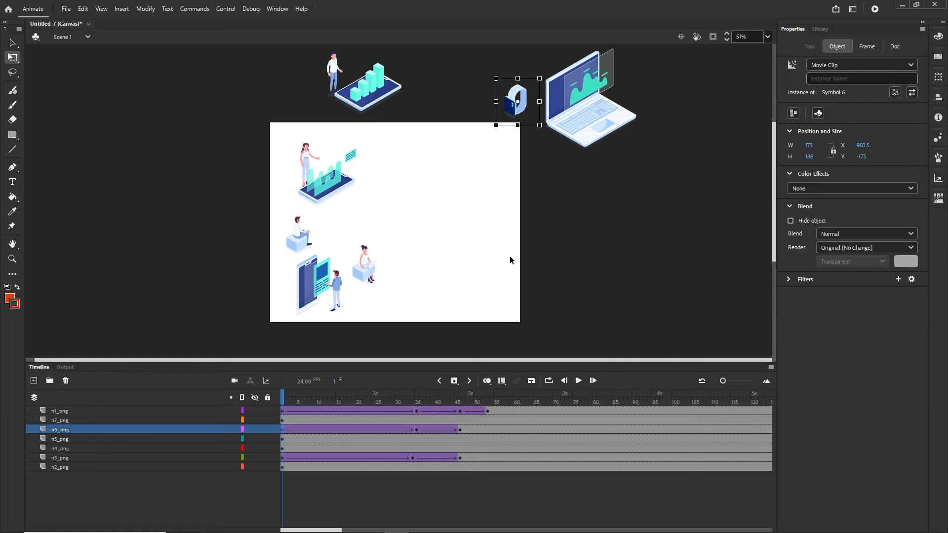
# Paste the copied motion onto the seated man's layer n5_png, starting at frame 1
pyautogui.click(299, 243)
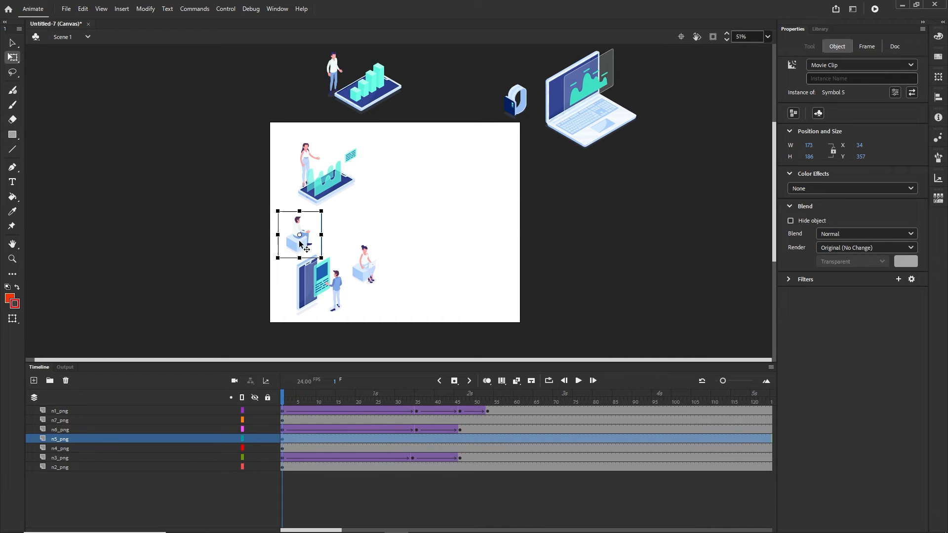
pyautogui.rightClick(281, 439)
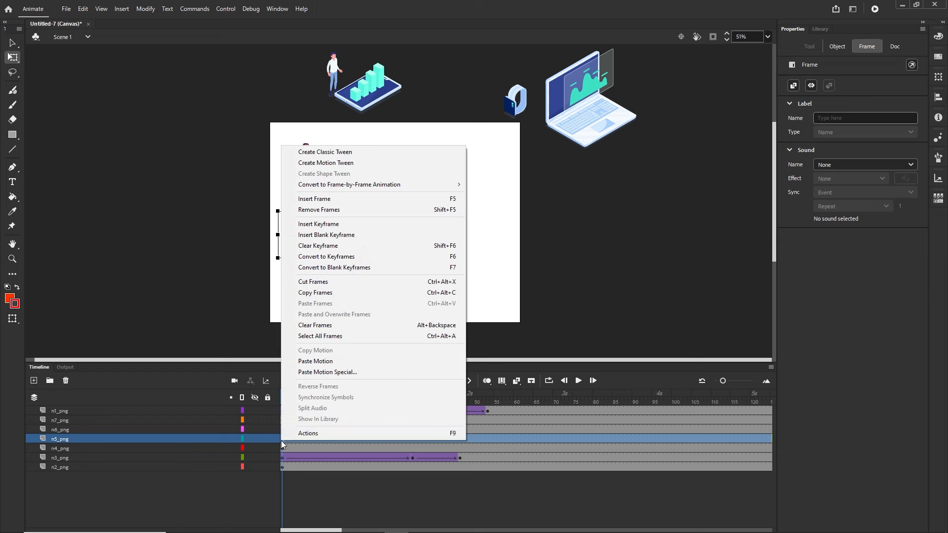
pyautogui.click(315, 361)
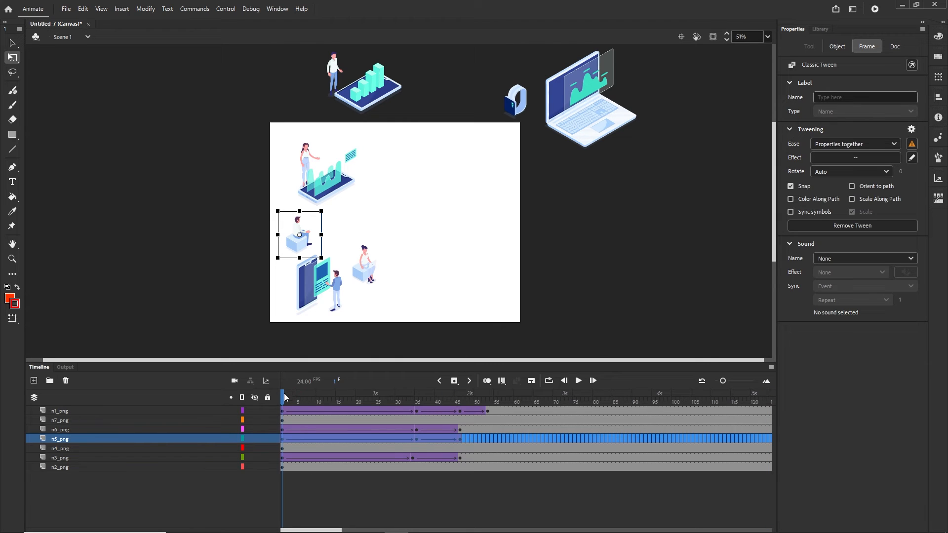
pyautogui.moveTo(284, 393); pyautogui.dragTo(267, 384)
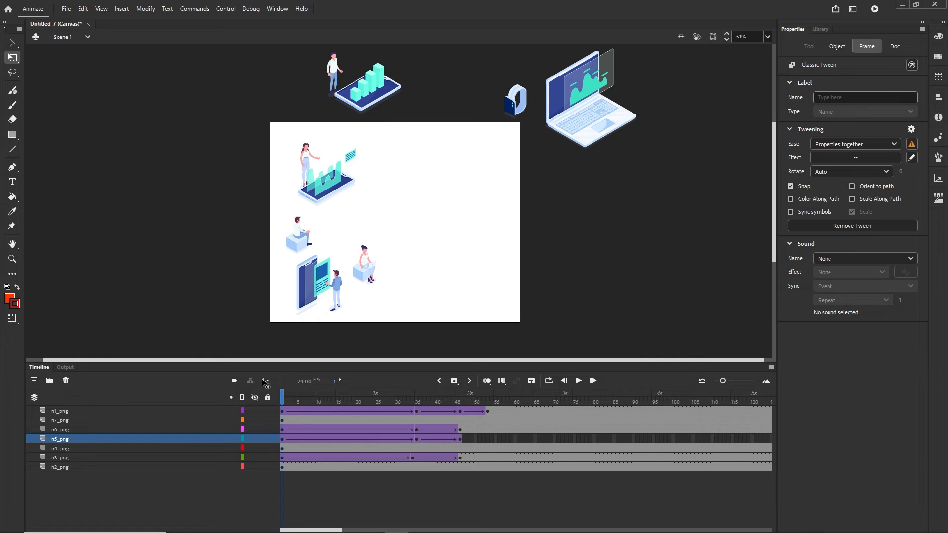
# Using Edit Multiple Frames up to about frame 66, move all n5_png keyframes together so the seated man lands back on the stage
pyautogui.click(502, 384)
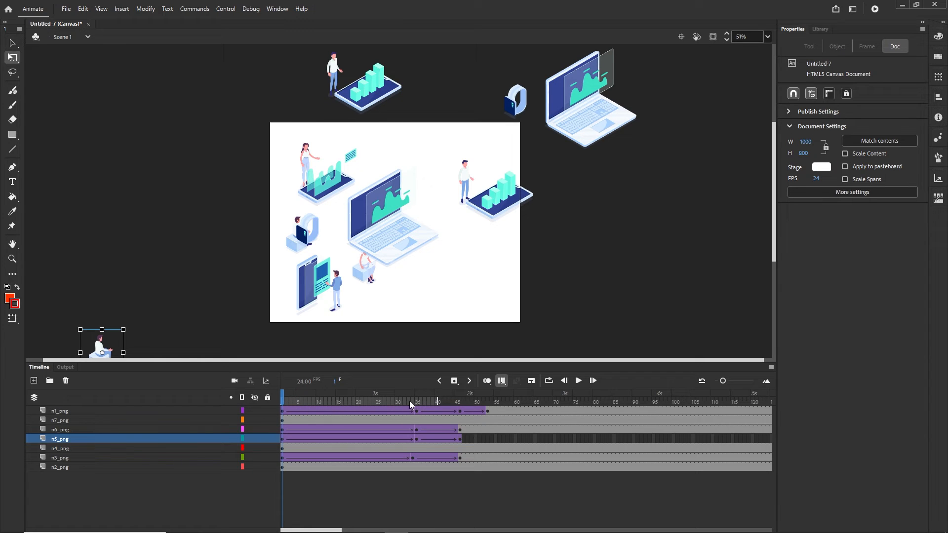
pyautogui.moveTo(441, 400); pyautogui.dragTo(539, 400)
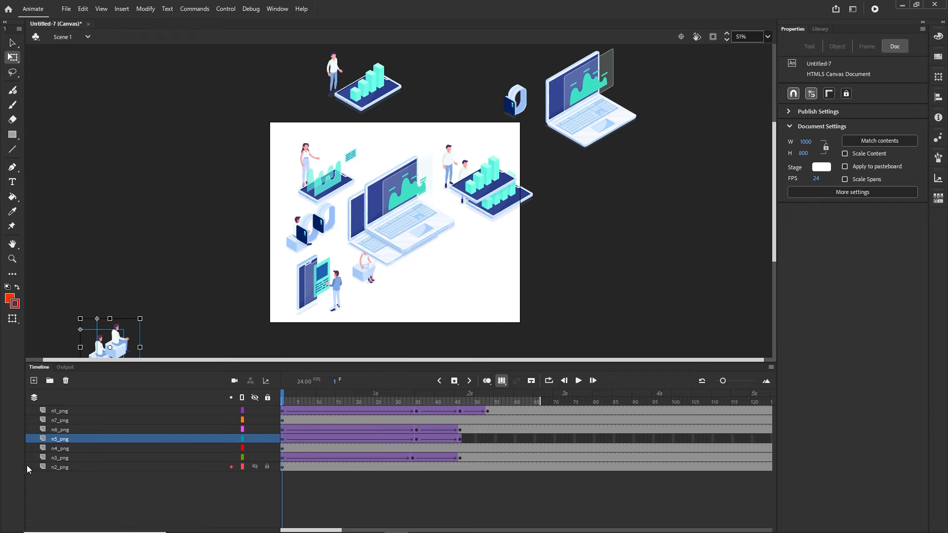
pyautogui.click(67, 438)
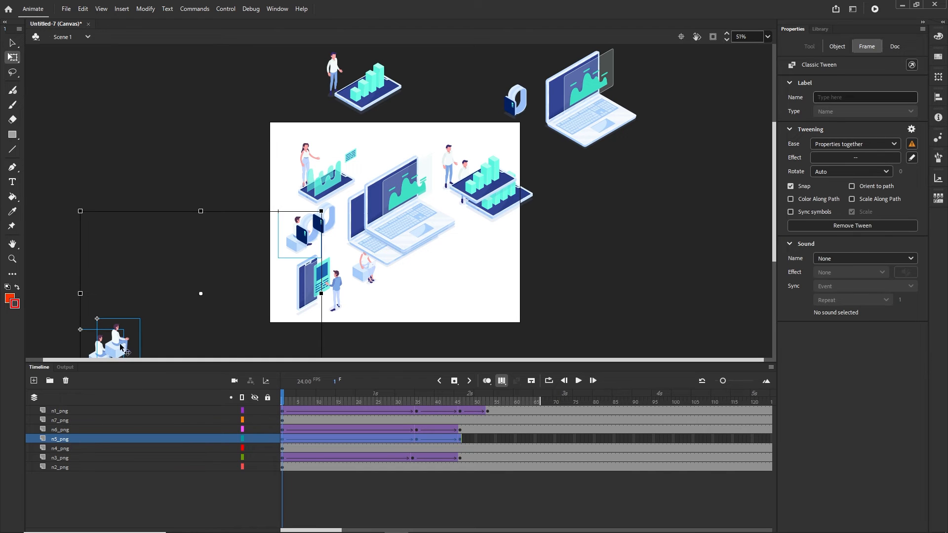
pyautogui.moveTo(121, 347); pyautogui.dragTo(303, 240)
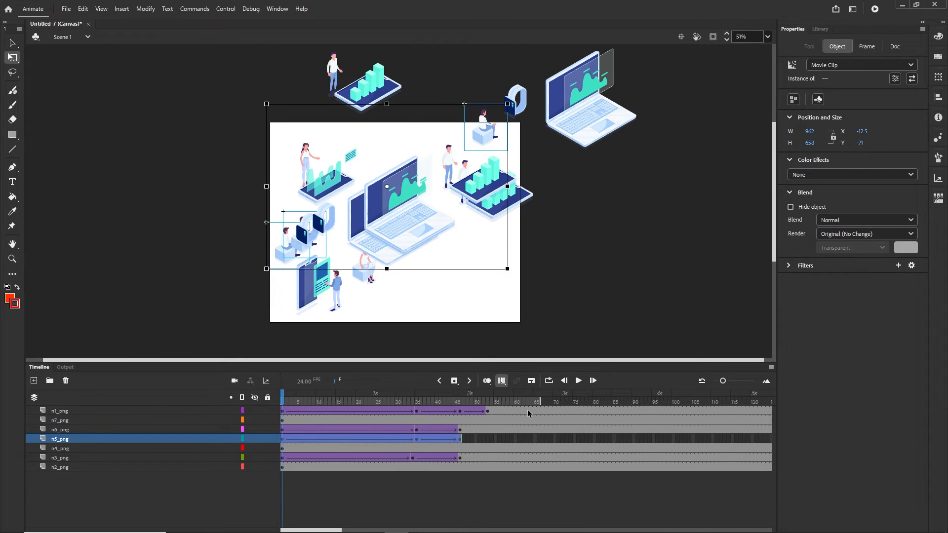
pyautogui.click(501, 381)
# Extend the n5_png layer to frame 330 and remove the classic tween from its trailing frames
pyautogui.moveTo(279, 401); pyautogui.dragTo(484, 392)
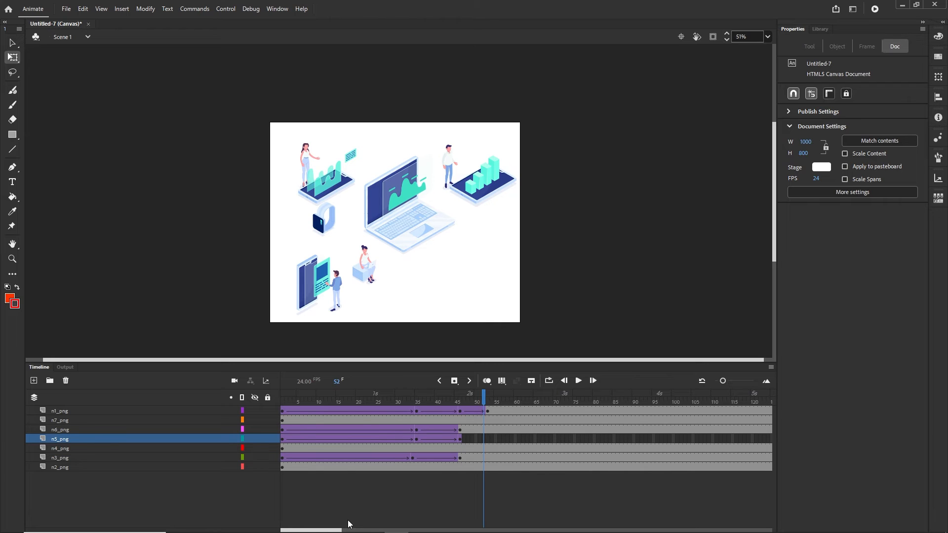
pyautogui.moveTo(348, 529); pyautogui.dragTo(459, 531)
pyautogui.click(575, 438)
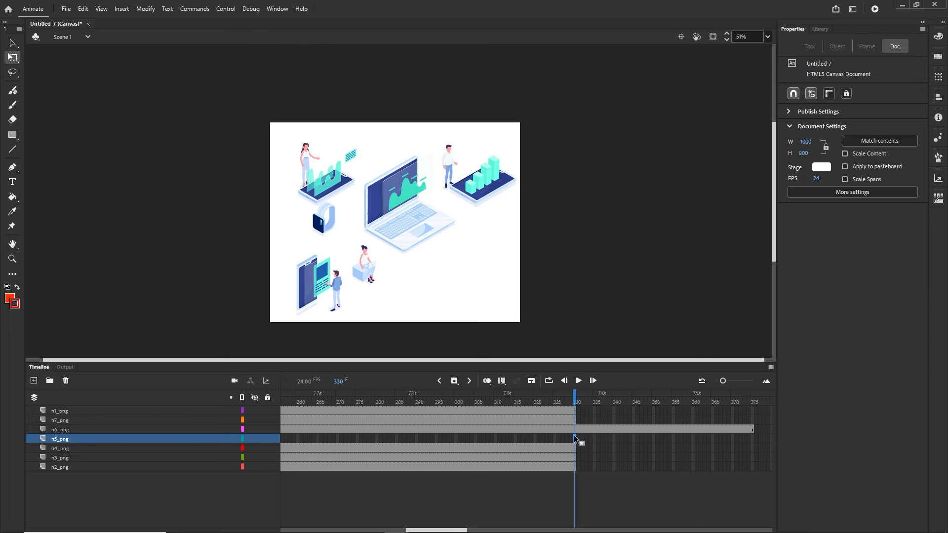
pyautogui.rightClick(574, 437)
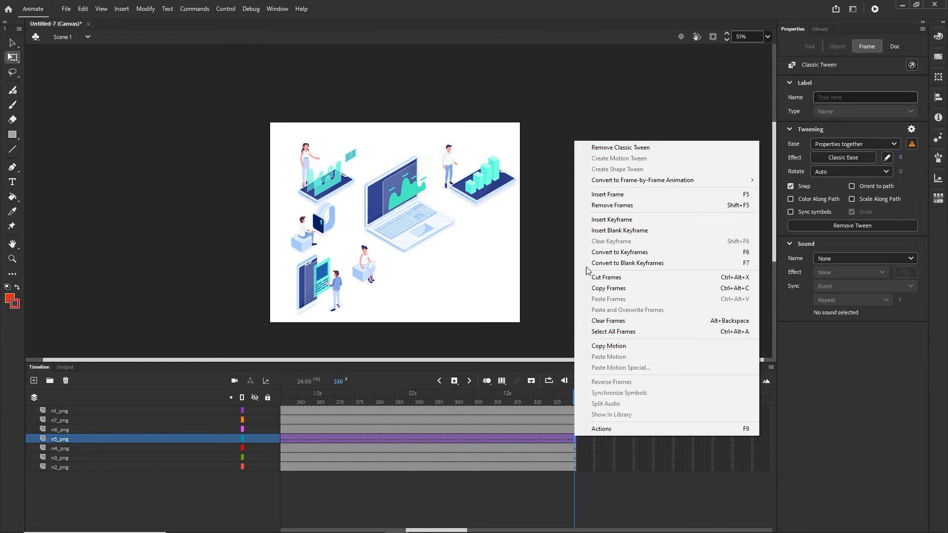
pyautogui.moveTo(385, 438)
pyautogui.mouseDown()
pyautogui.moveTo(363, 437)
pyautogui.moveTo(399, 439)
pyautogui.moveTo(372, 440)
pyautogui.mouseUp()
pyautogui.rightClick(372, 439)
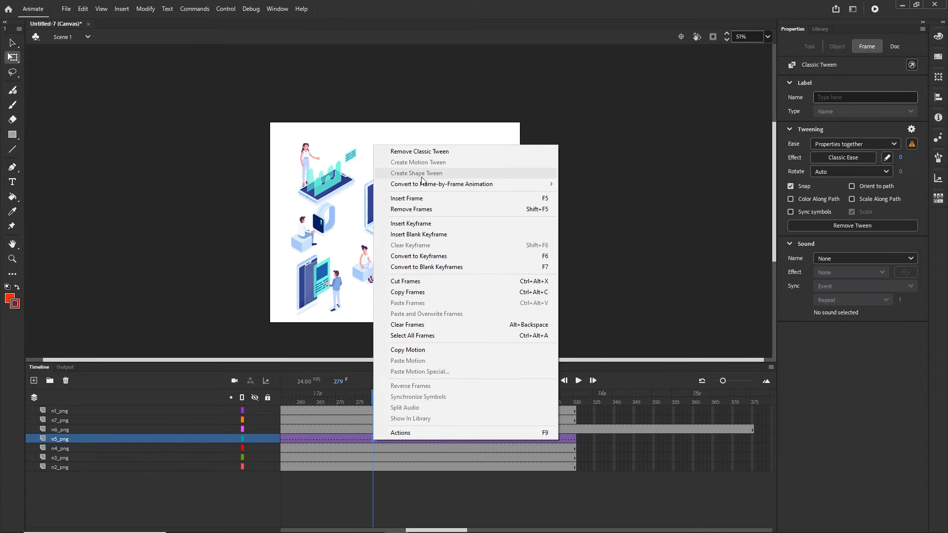
pyautogui.click(420, 151)
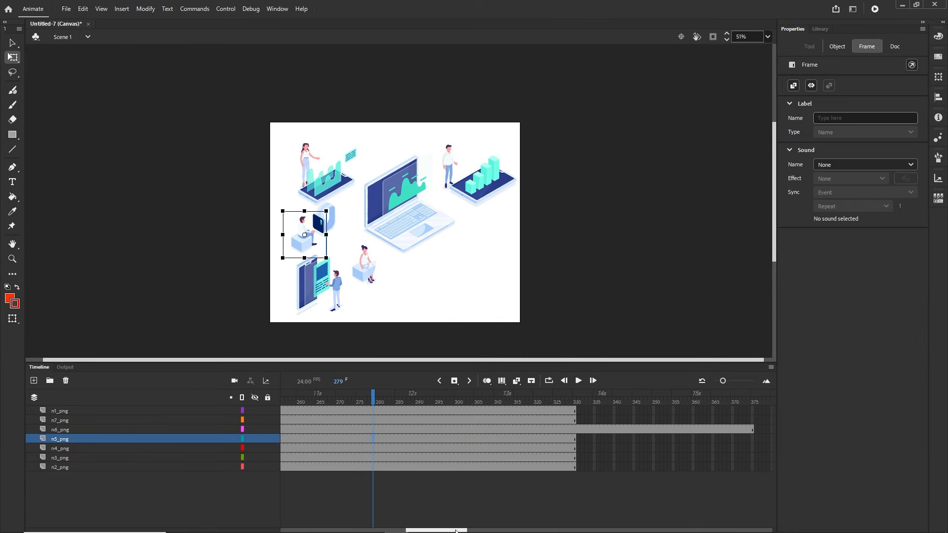
pyautogui.moveTo(444, 530); pyautogui.dragTo(310, 515)
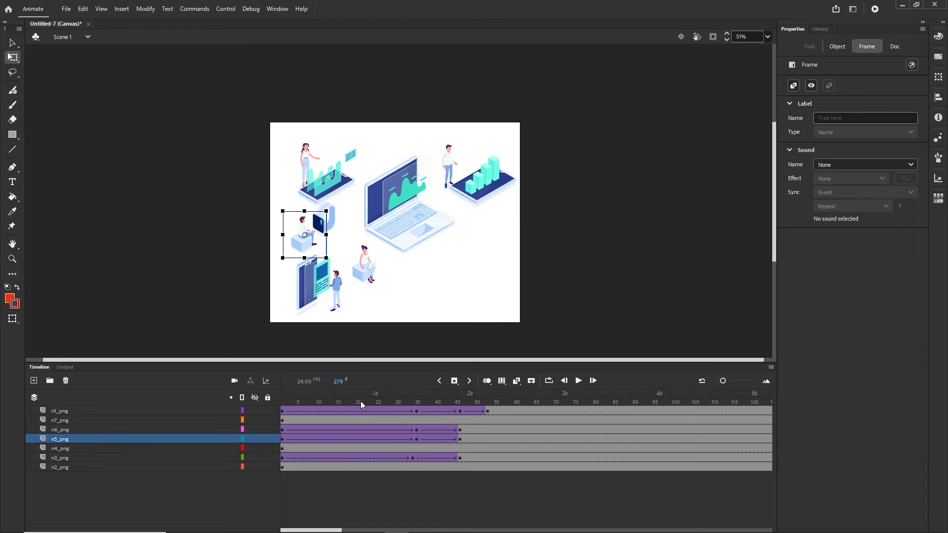
pyautogui.moveTo(361, 400); pyautogui.dragTo(437, 394)
# Paste the copied motion onto the layer n2_png of the woman with the chart tablet, starting at frame 1
pyautogui.click(324, 188)
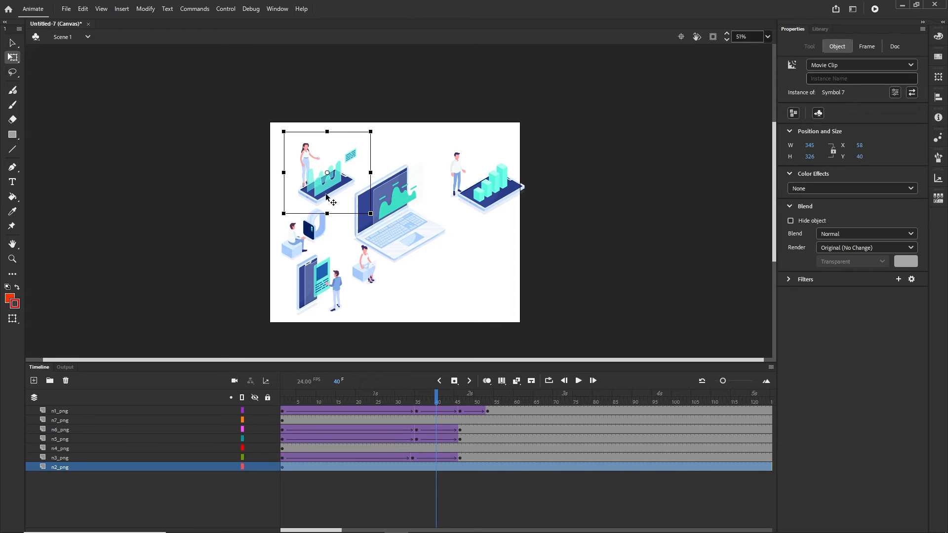
pyautogui.rightClick(283, 468)
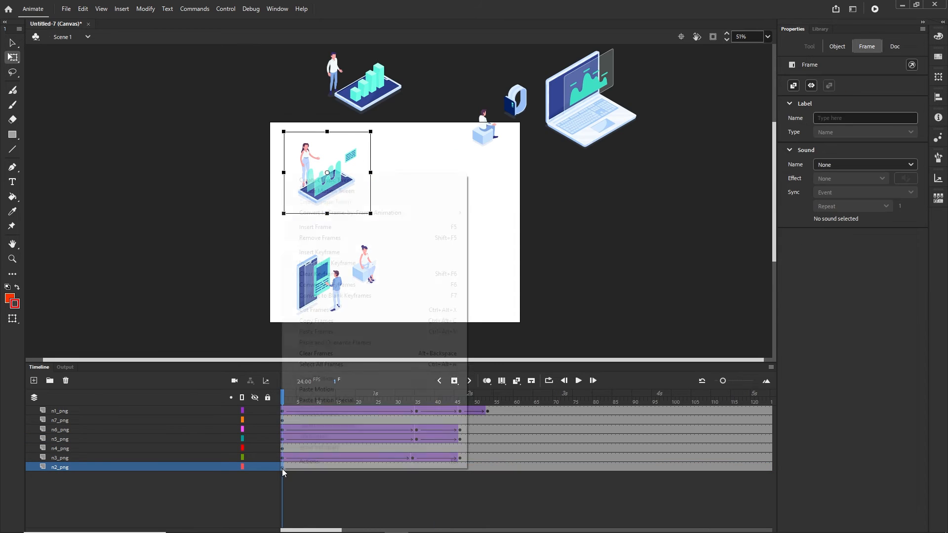
pyautogui.click(327, 390)
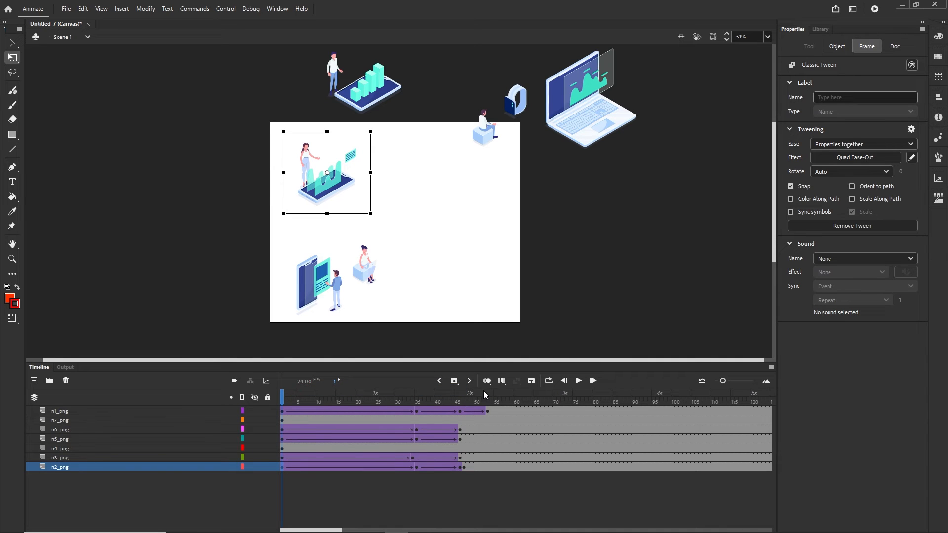
# Clear the n2_png keyframe at frame 47 and remove the classic tween from the frames after frame 46
pyautogui.rightClick(463, 467)
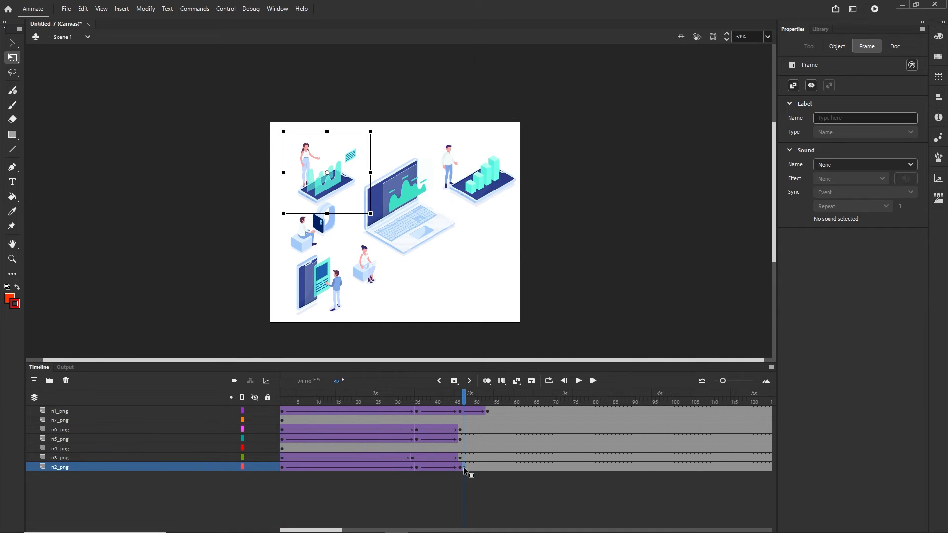
pyautogui.click(500, 274)
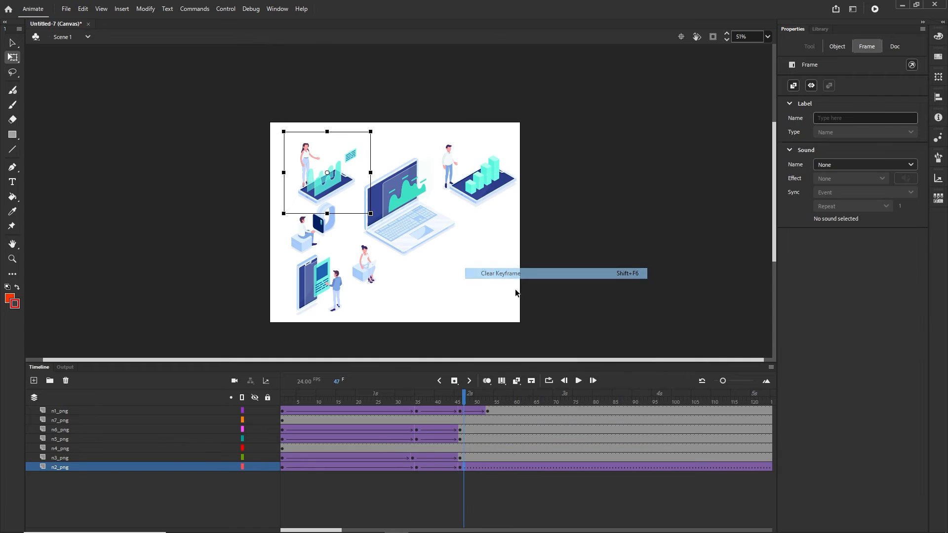
pyautogui.rightClick(504, 467)
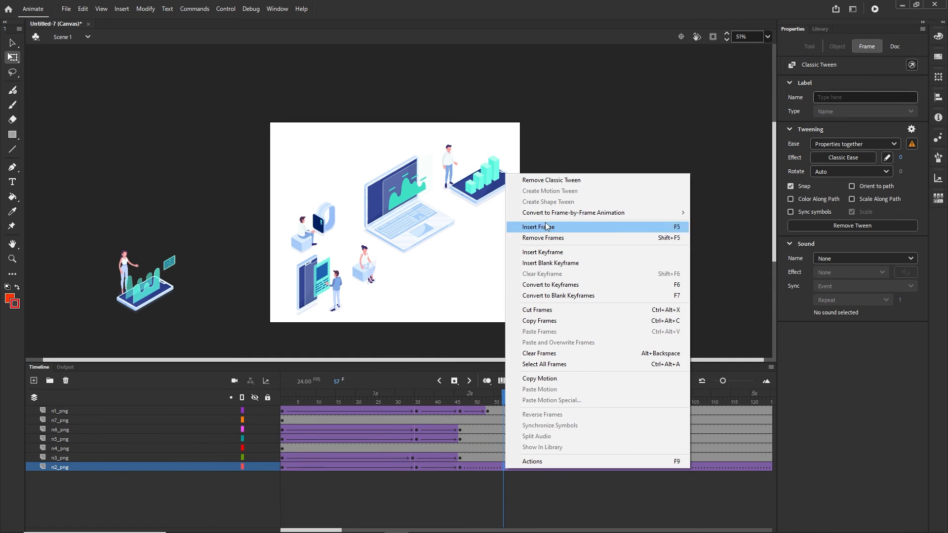
pyautogui.click(548, 180)
# Using Edit Multiple Frames from frame 1, move all n2_png keyframes together so the woman with the chart tablet lands in the stage's upper-left area
pyautogui.click(503, 383)
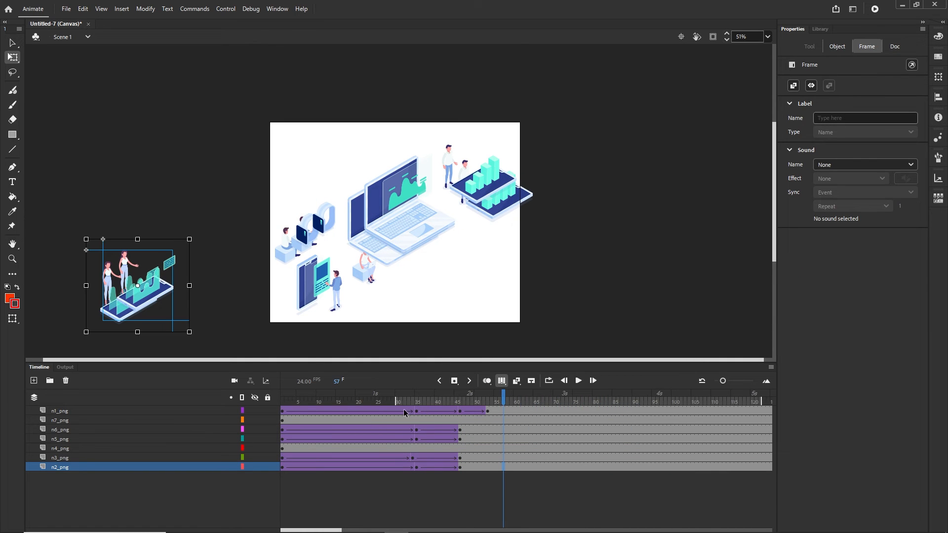
pyautogui.moveTo(398, 402); pyautogui.dragTo(209, 401)
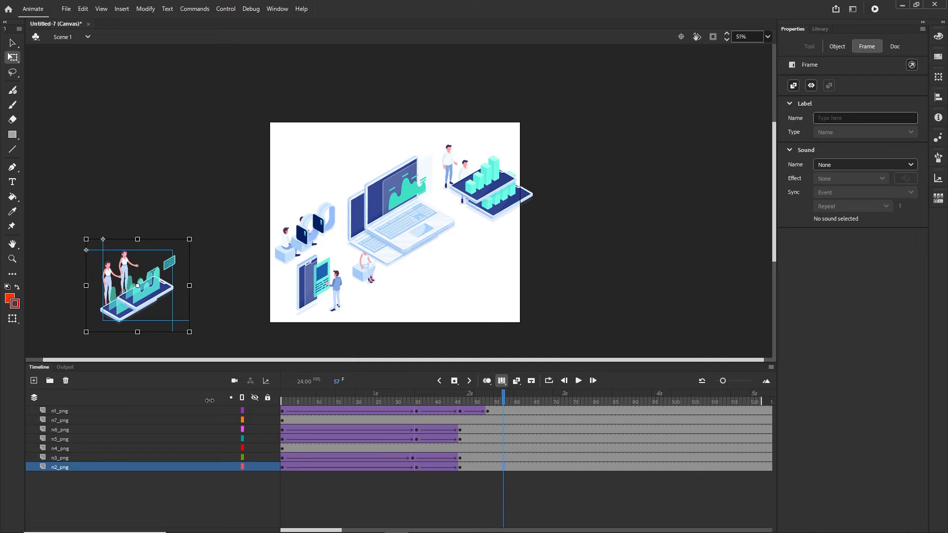
pyautogui.click(58, 467)
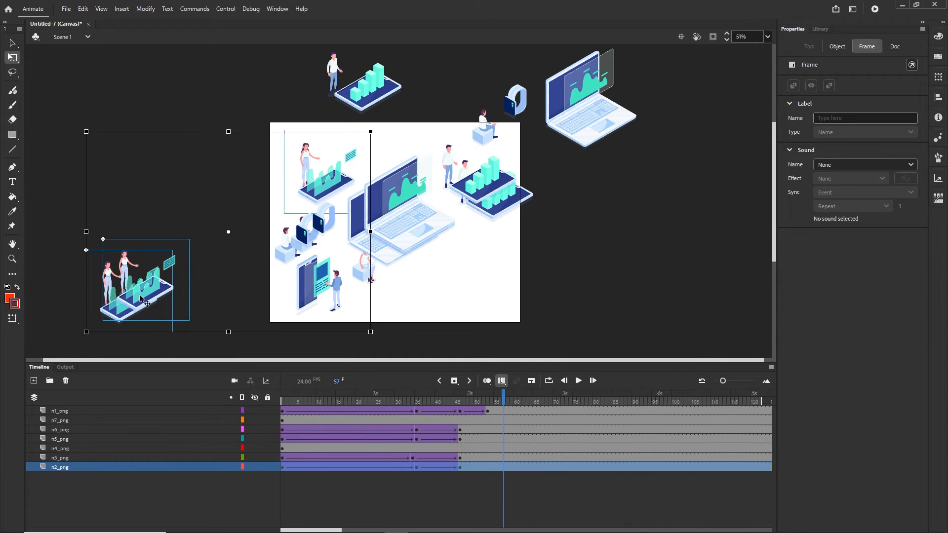
pyautogui.moveTo(139, 297); pyautogui.dragTo(321, 186)
pyautogui.click(502, 382)
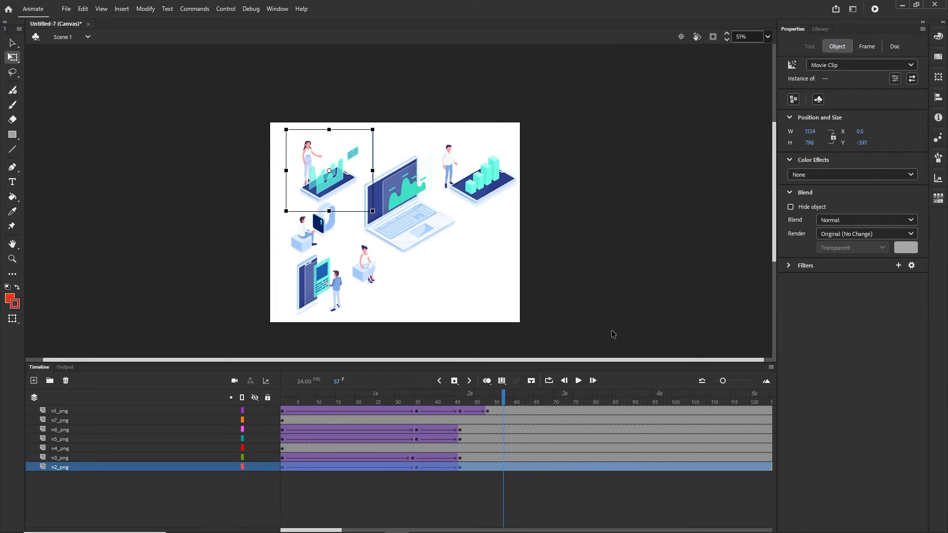
# Add a keyframe at frame 53 on n3_png and create a classic tween between frames 46 and 53
pyautogui.moveTo(437, 402); pyautogui.dragTo(488, 413)
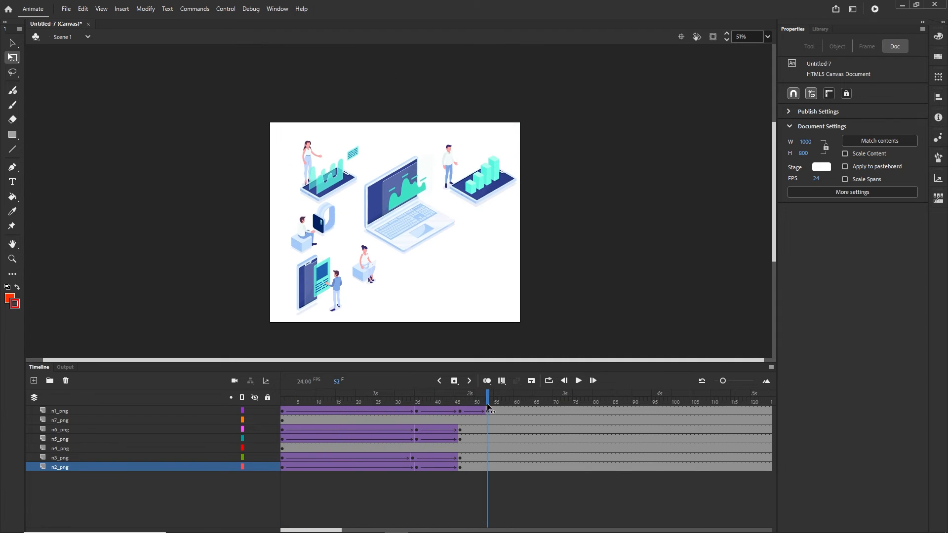
pyautogui.click(312, 289)
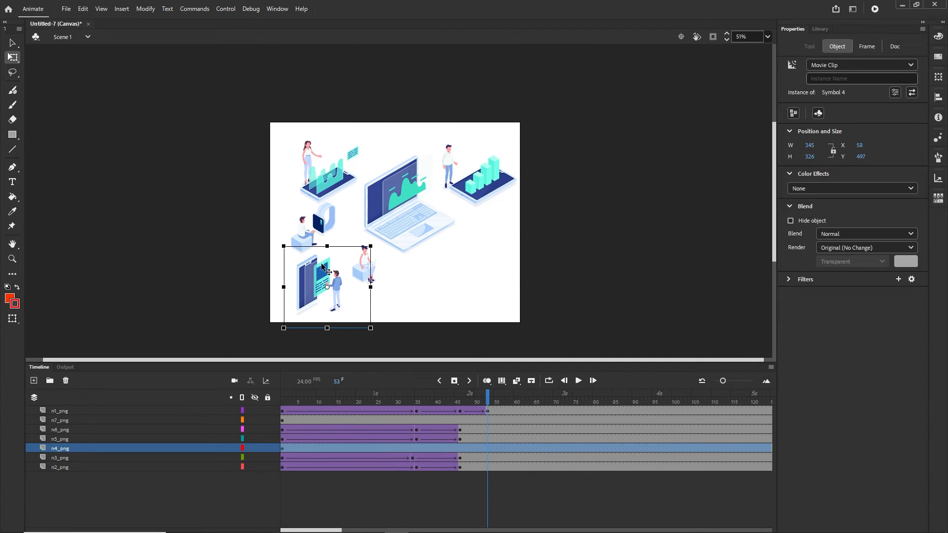
pyautogui.click(491, 186)
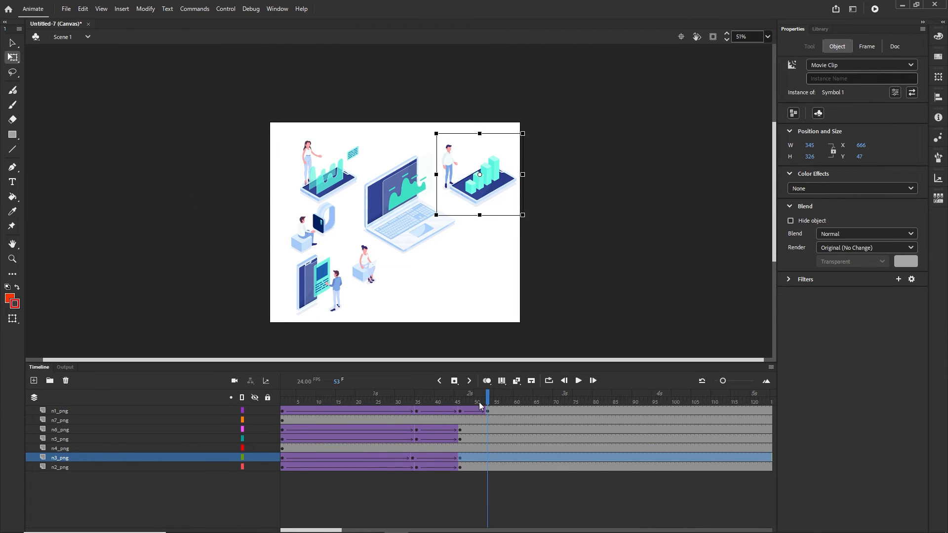
pyautogui.click(283, 458)
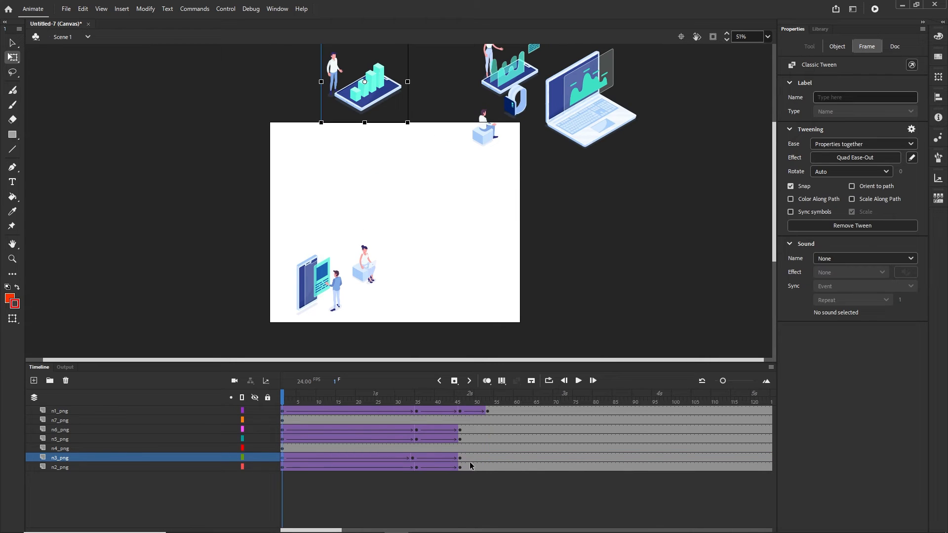
pyautogui.click(487, 458)
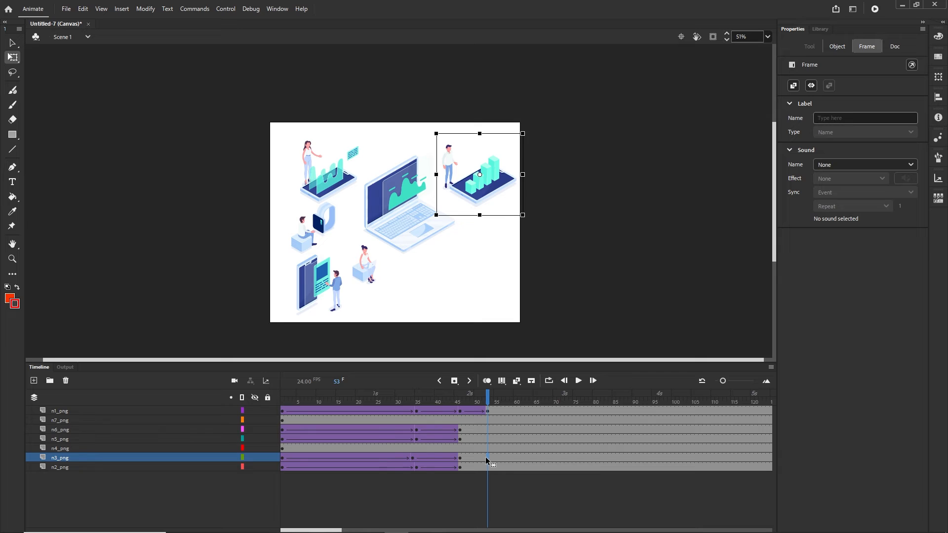
pyautogui.rightClick(477, 456)
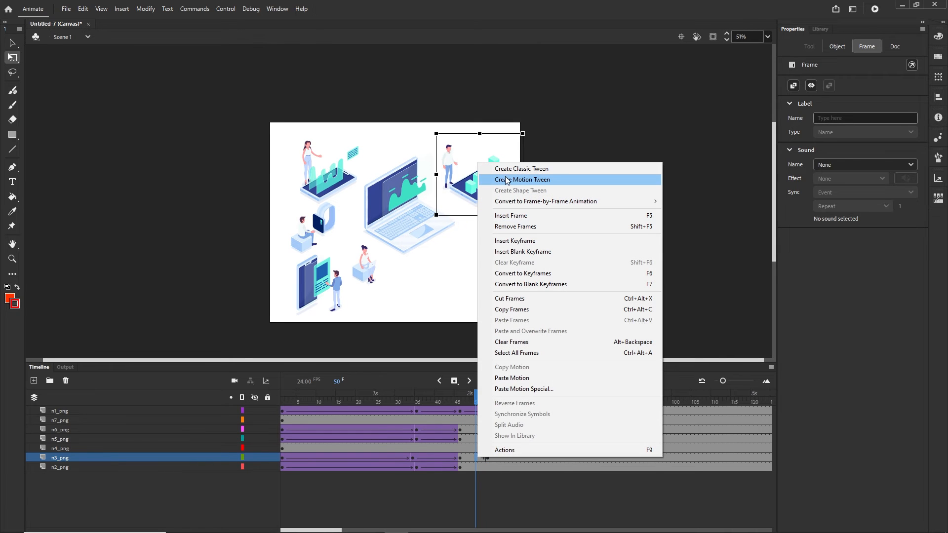
pyautogui.click(533, 169)
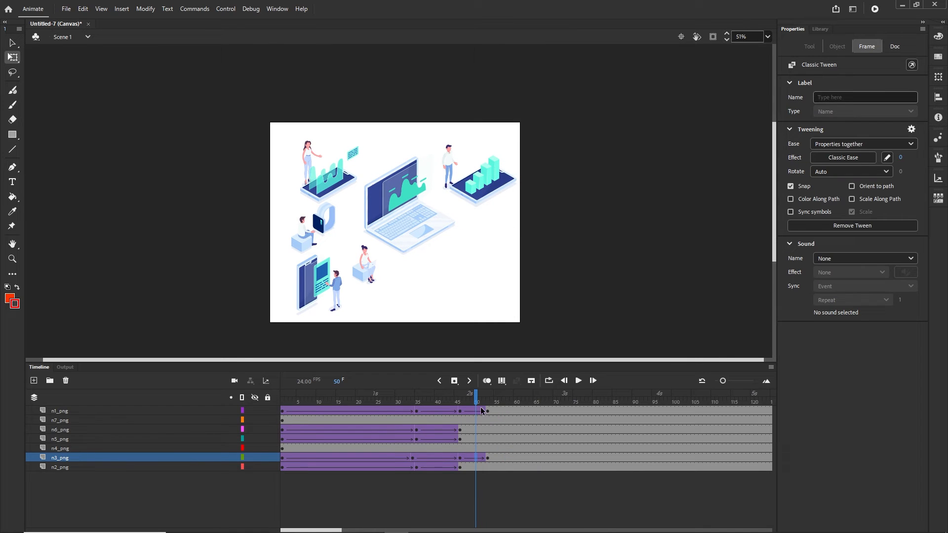
# Copy the motion of the n3_png layer's frames 1 to 46
pyautogui.click(459, 458)
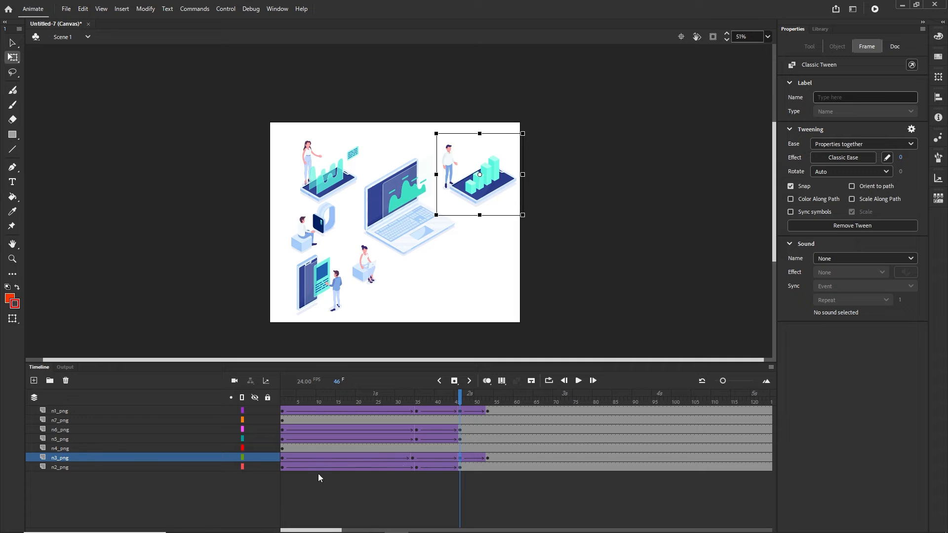
pyautogui.click(283, 458)
pyautogui.rightClick(283, 459)
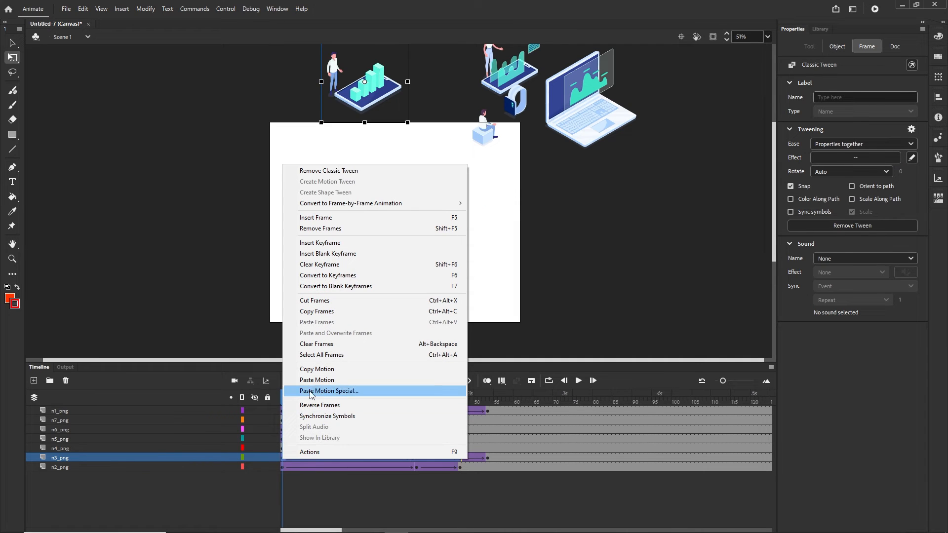
pyautogui.click(316, 369)
pyautogui.click(316, 503)
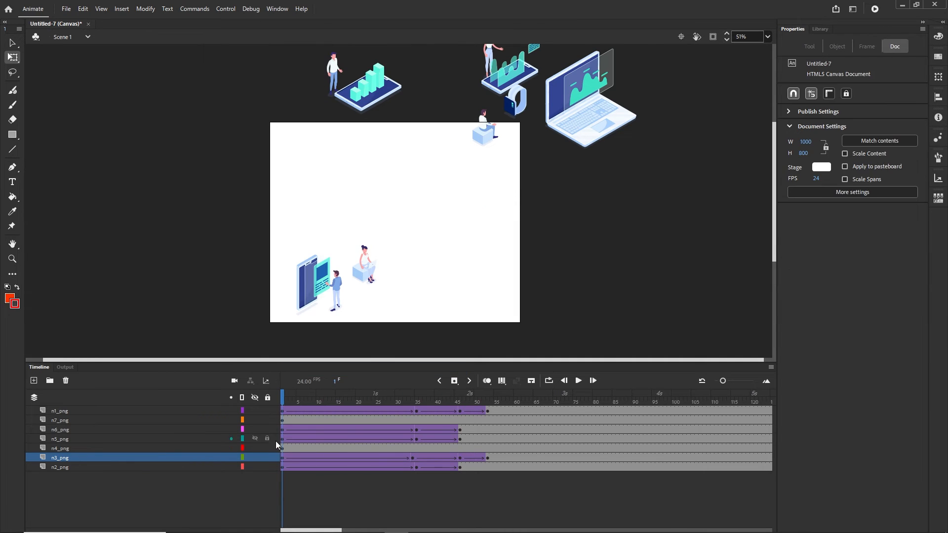
# Paste the copied motion onto the n4_png layer of the man with the phone, starting at frame 1
pyautogui.click(282, 448)
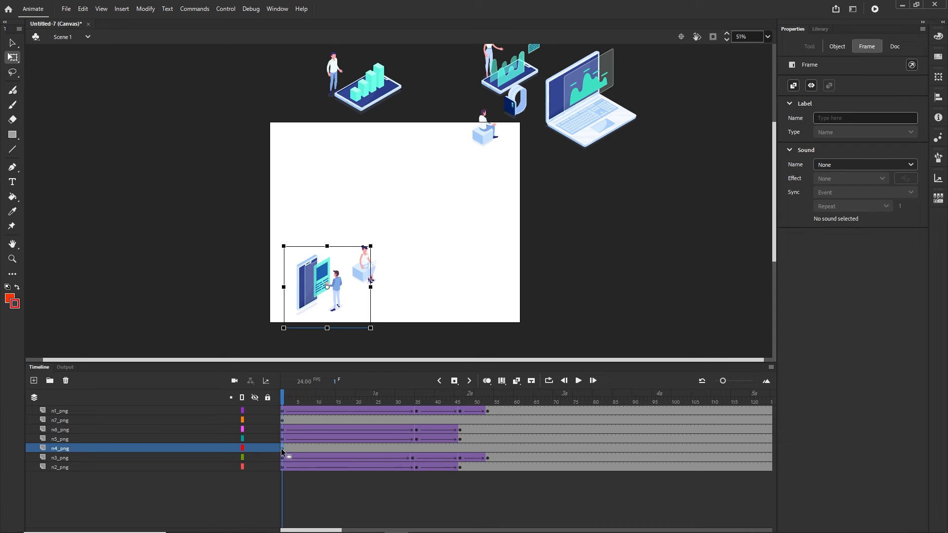
pyautogui.rightClick(282, 450)
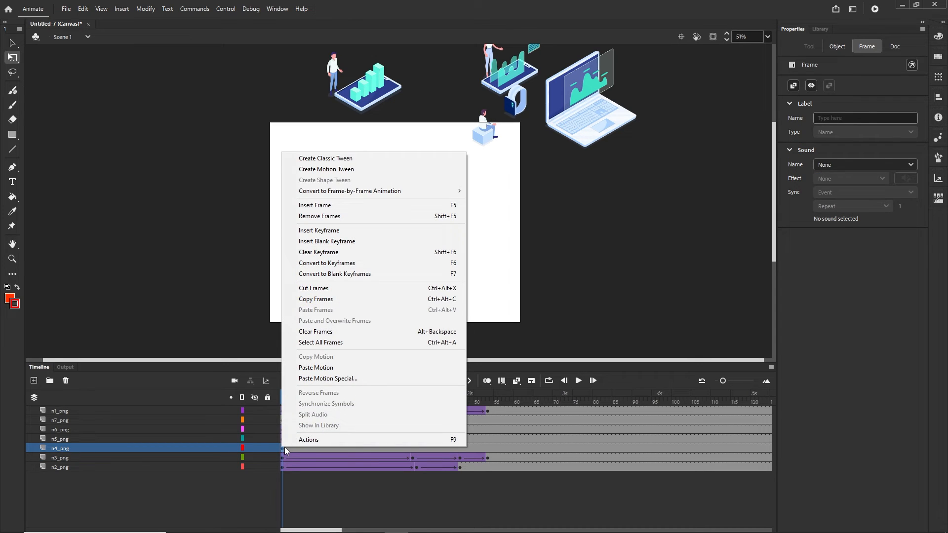
pyautogui.click(316, 368)
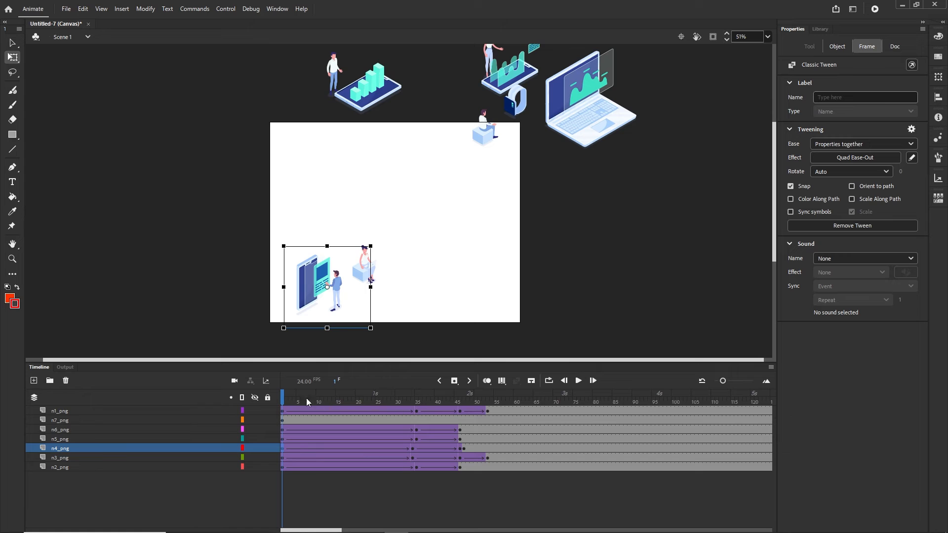
# Using Edit Multiple Frames, move all n4_png keyframes together so the man with the phone lands in the stage's lower-left area
pyautogui.moveTo(306, 398); pyautogui.dragTo(400, 398)
pyautogui.click(625, 264)
pyautogui.moveTo(627, 247); pyautogui.dragTo(635, 184)
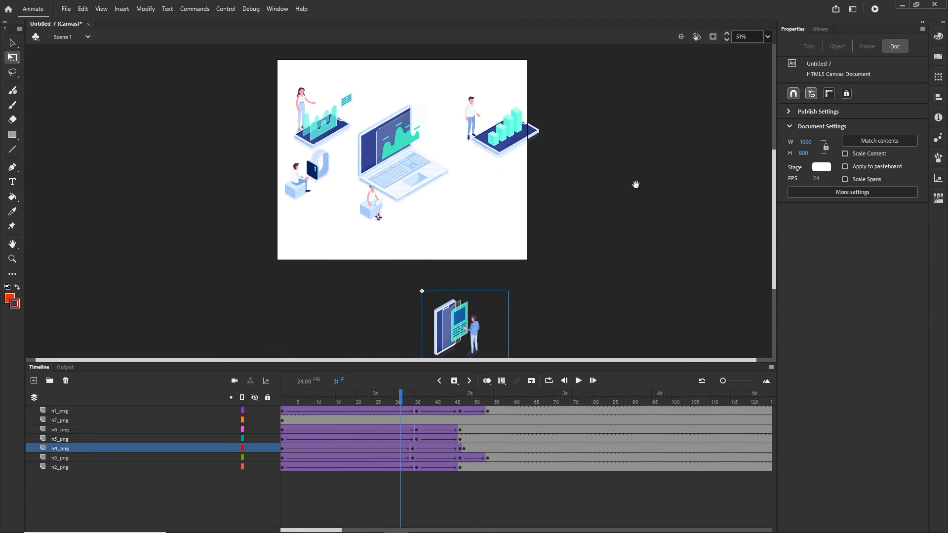
pyautogui.click(501, 380)
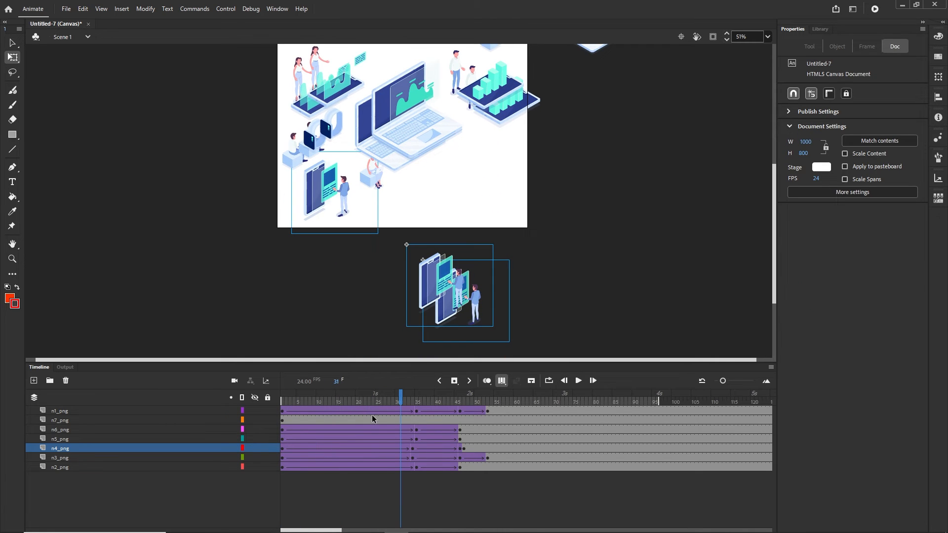
pyautogui.click(63, 453)
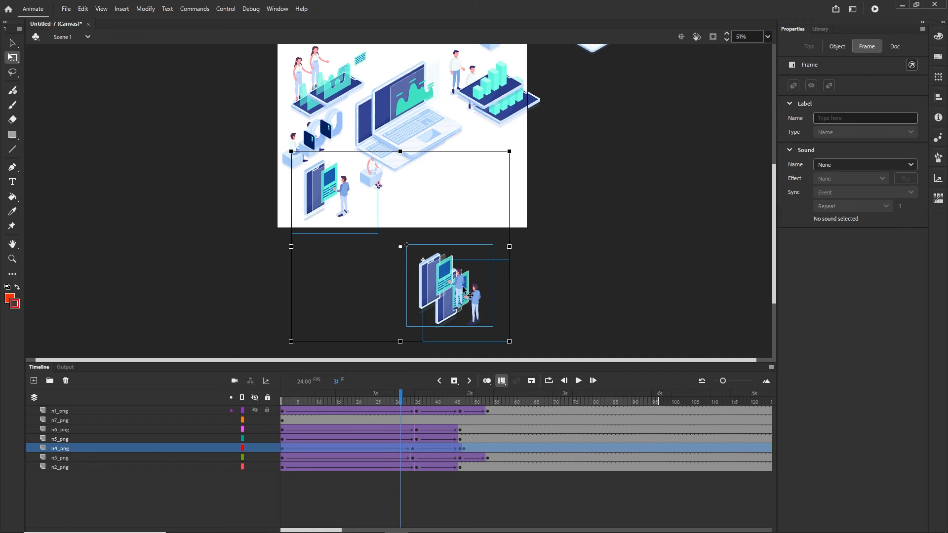
pyautogui.moveTo(459, 302); pyautogui.dragTo(414, 274)
pyautogui.moveTo(340, 212); pyautogui.dragTo(335, 204)
pyautogui.click(503, 383)
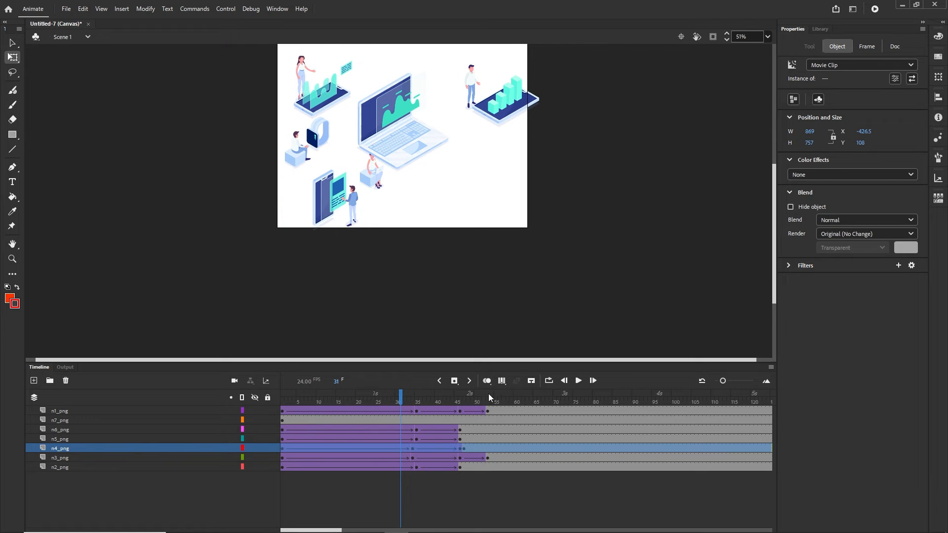
# Clear the n4_png keyframe at frame 47 and remove the classic tween from the frames after frame 46
pyautogui.moveTo(391, 400); pyautogui.dragTo(476, 395)
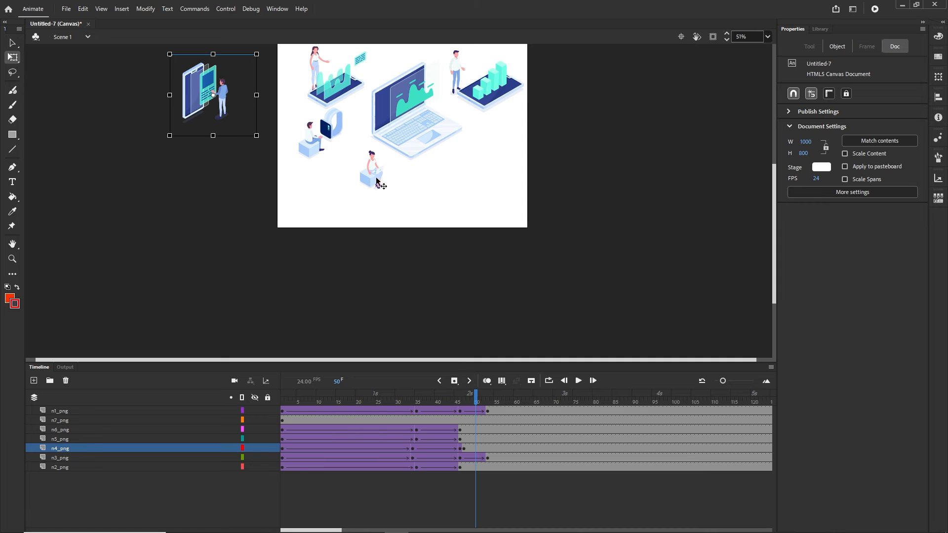
pyautogui.click(463, 450)
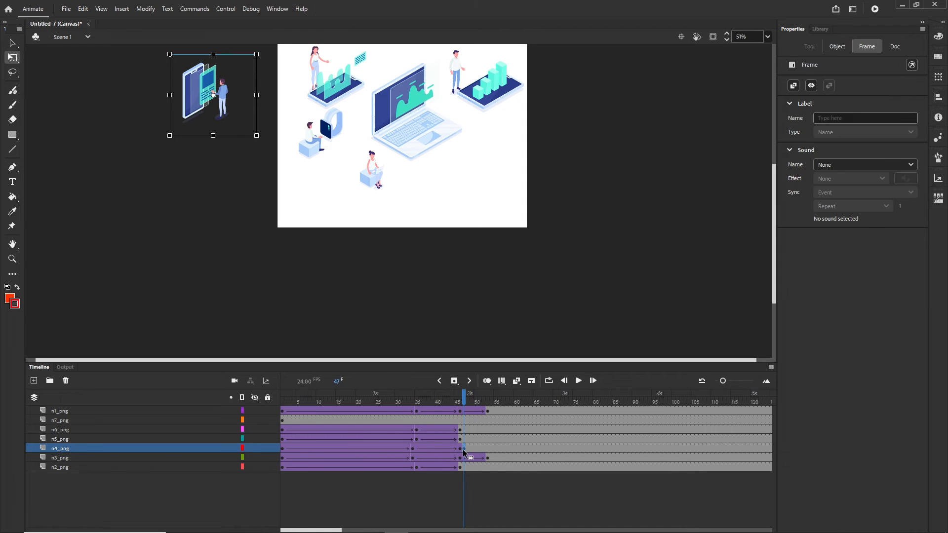
pyautogui.rightClick(462, 448)
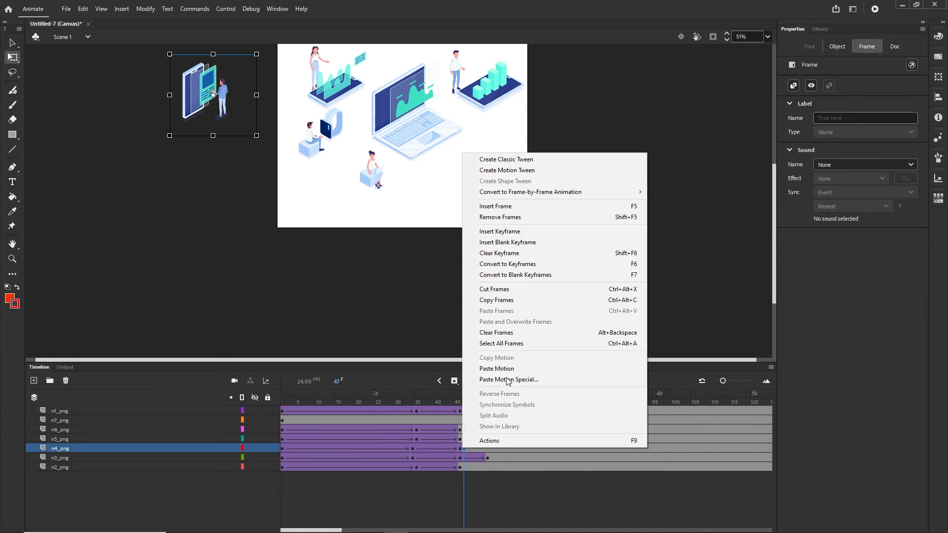
pyautogui.click(518, 254)
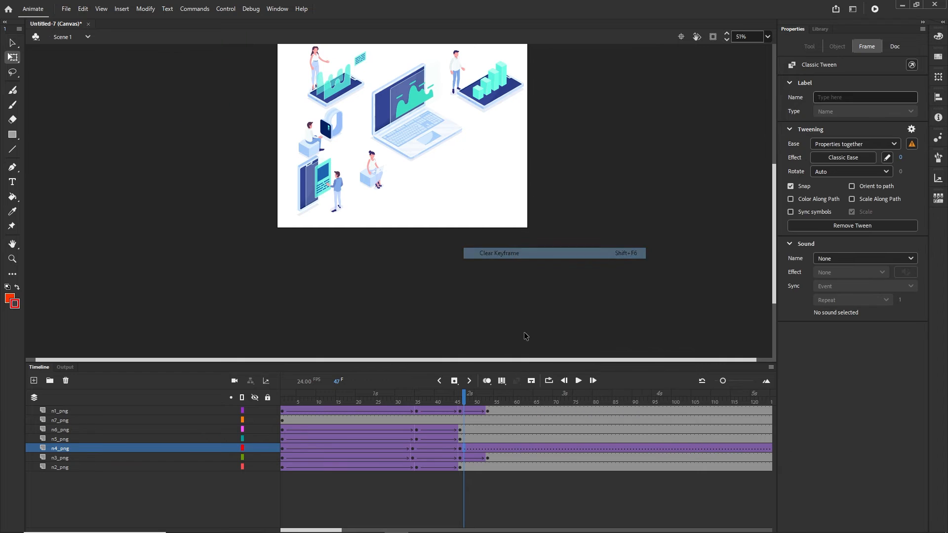
pyautogui.rightClick(519, 449)
pyautogui.click(553, 165)
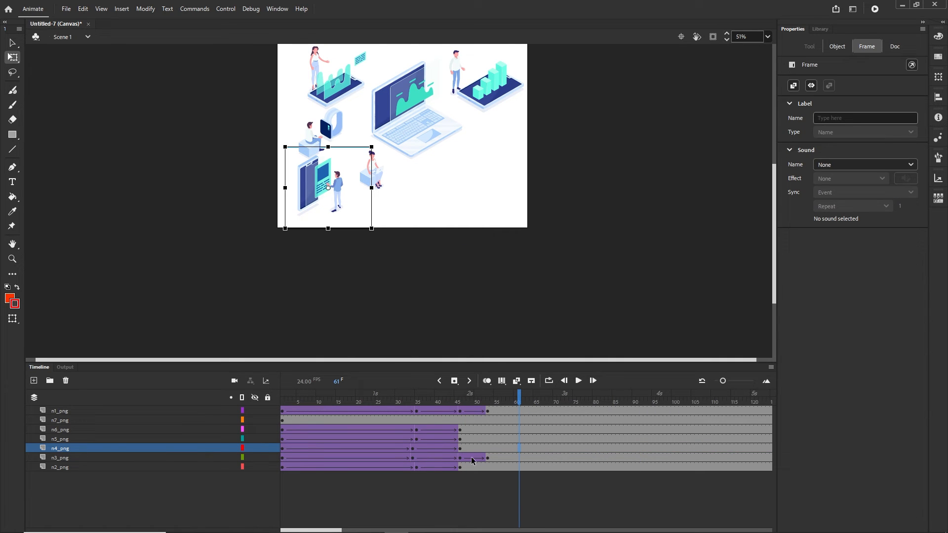
# Paste the copied motion onto the n7_png layer of the seated woman, starting at frame 1
pyautogui.moveTo(520, 406); pyautogui.dragTo(329, 399)
pyautogui.click(372, 172)
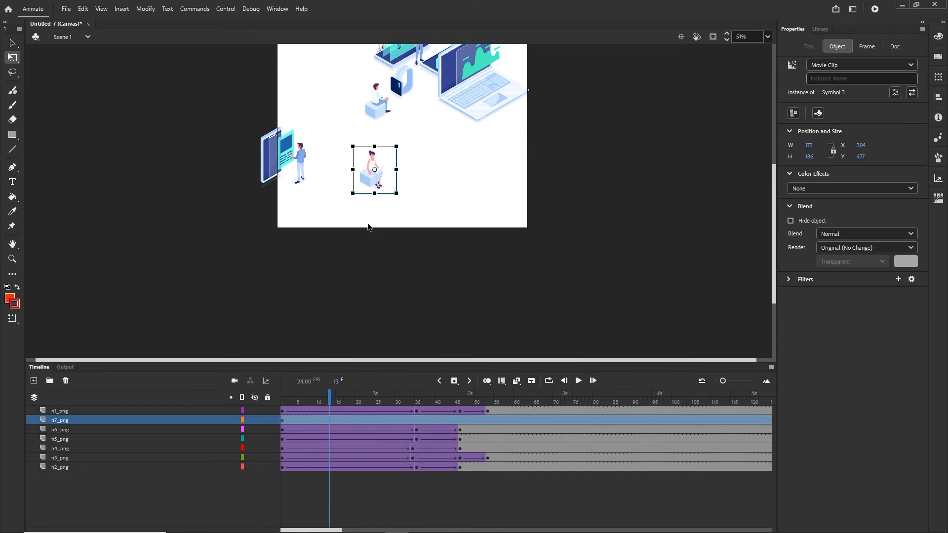
pyautogui.rightClick(282, 420)
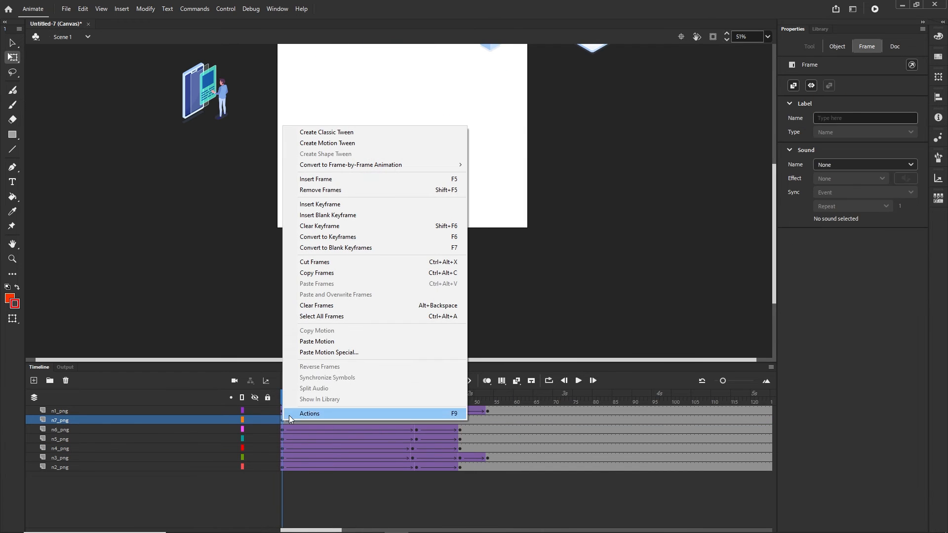
pyautogui.click(318, 342)
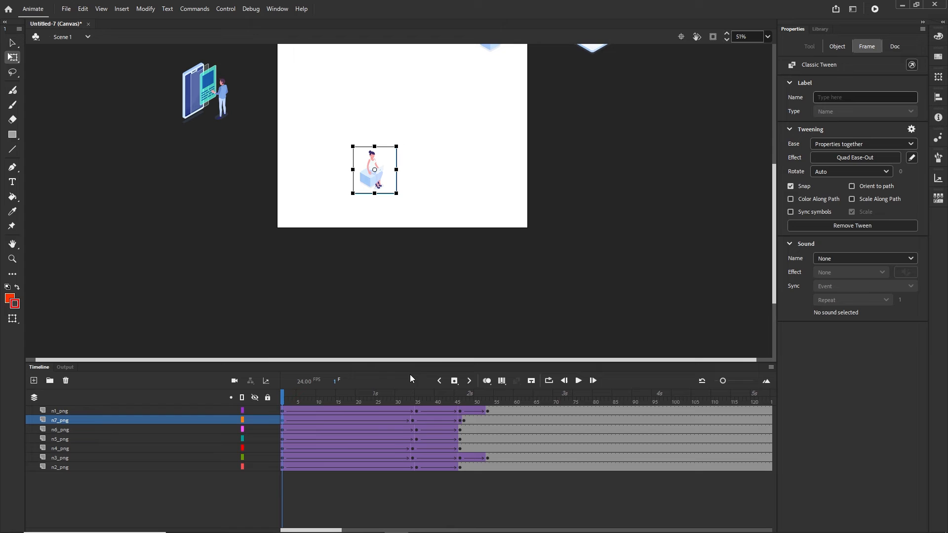
# Using Edit Multiple Frames, move all n7_png keyframes together so the seated woman lands back on the stage beside the man with the phone
pyautogui.click(501, 380)
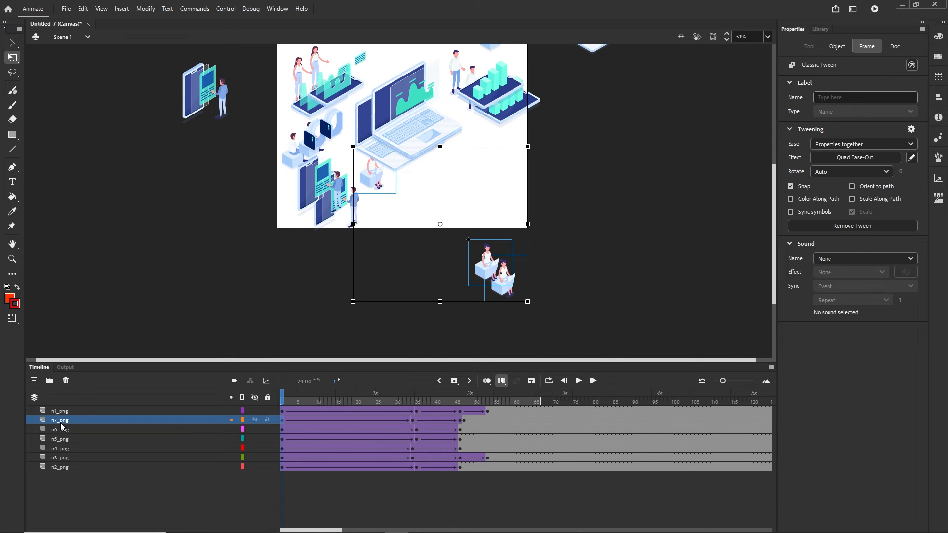
pyautogui.click(69, 422)
pyautogui.moveTo(514, 296); pyautogui.dragTo(391, 200)
pyautogui.click(502, 380)
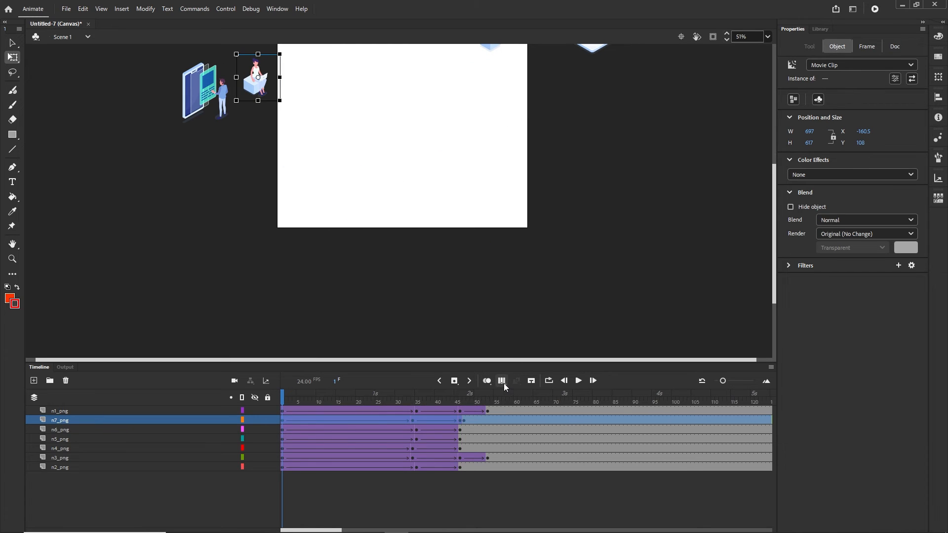
pyautogui.click(400, 509)
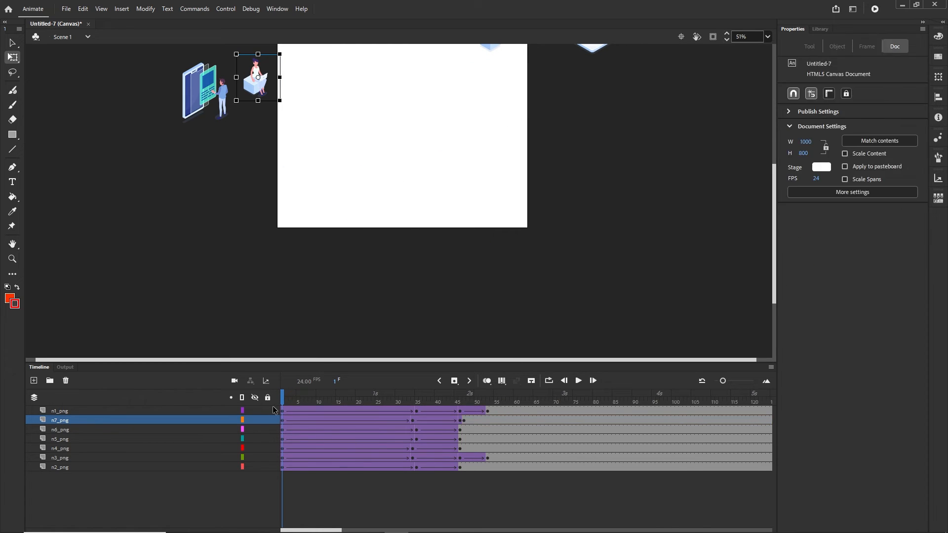
# Clear the n7_png keyframe at frame 47 and remove the classic tween from the frames after frame 46
pyautogui.moveTo(285, 396); pyautogui.dragTo(471, 399)
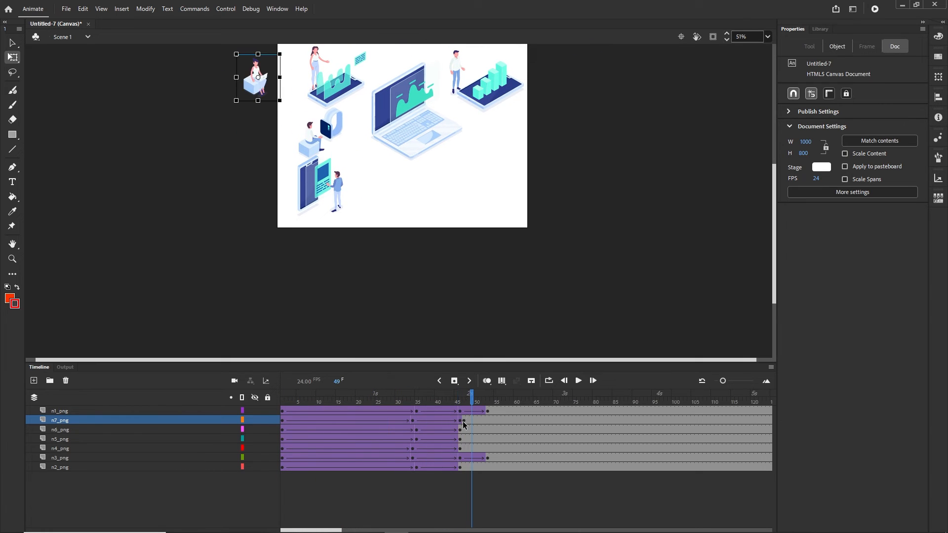
pyautogui.click(464, 420)
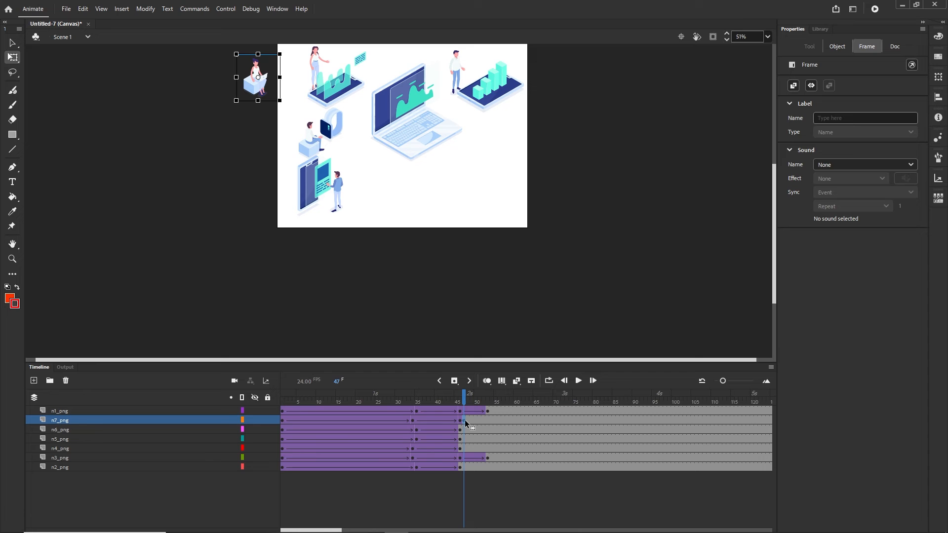
pyautogui.rightClick(464, 420)
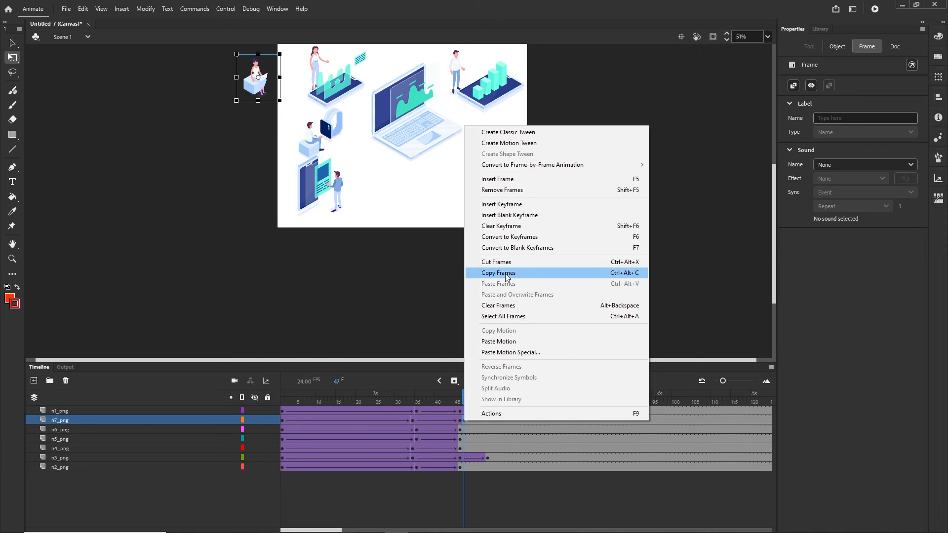
pyautogui.click(501, 226)
pyautogui.click(514, 420)
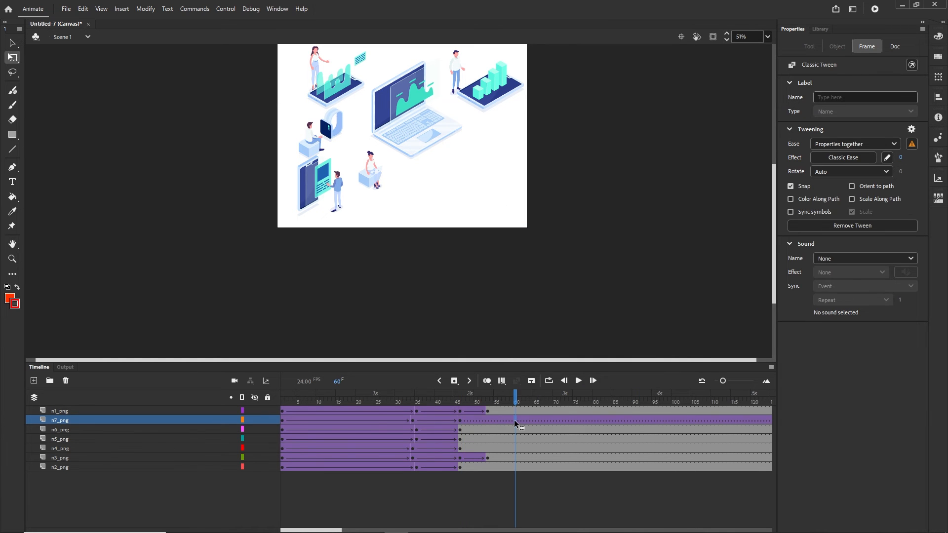
pyautogui.rightClick(514, 420)
pyautogui.click(553, 132)
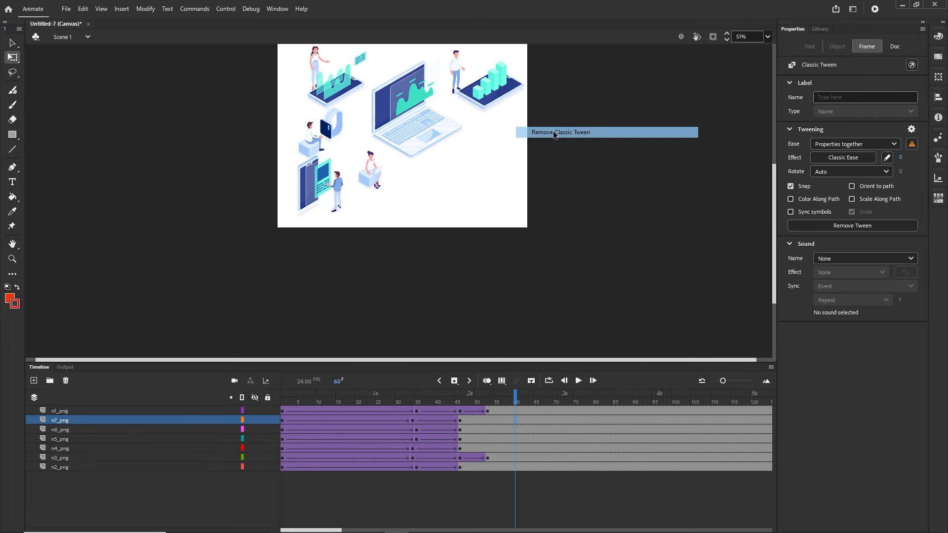
pyautogui.moveTo(508, 393); pyautogui.dragTo(448, 397)
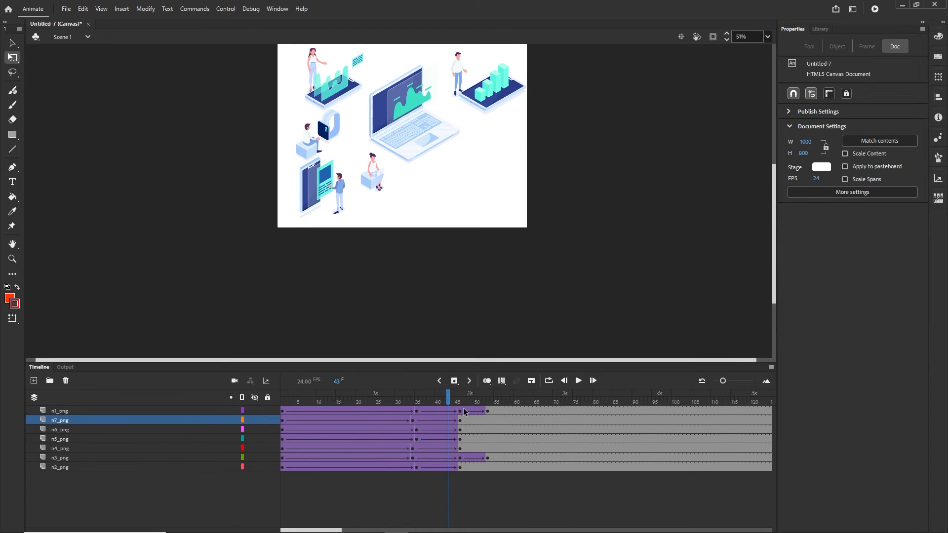
# Clear the n1_png keyframe that follows frame 46 and remove the classic tween from the laptop layer's remaining frames
pyautogui.click(464, 410)
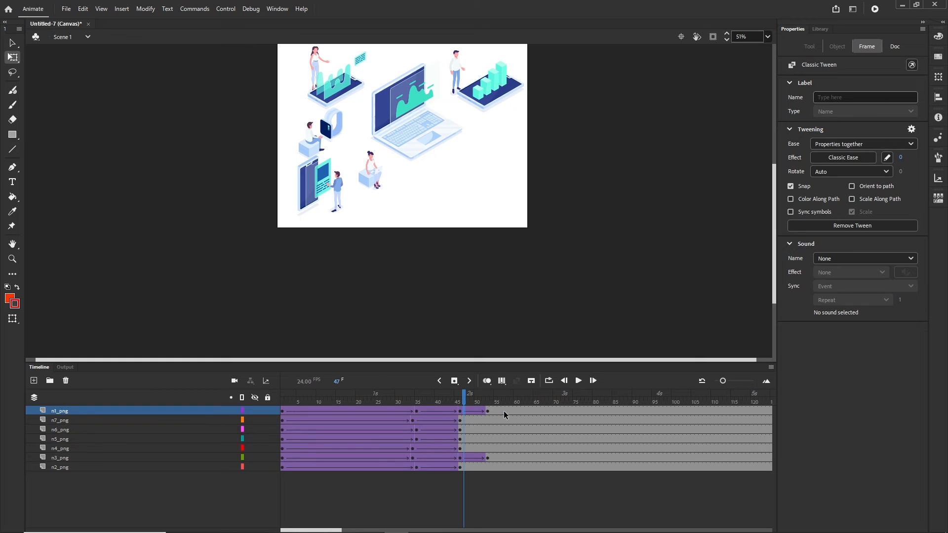
pyautogui.click(503, 411)
pyautogui.click(461, 413)
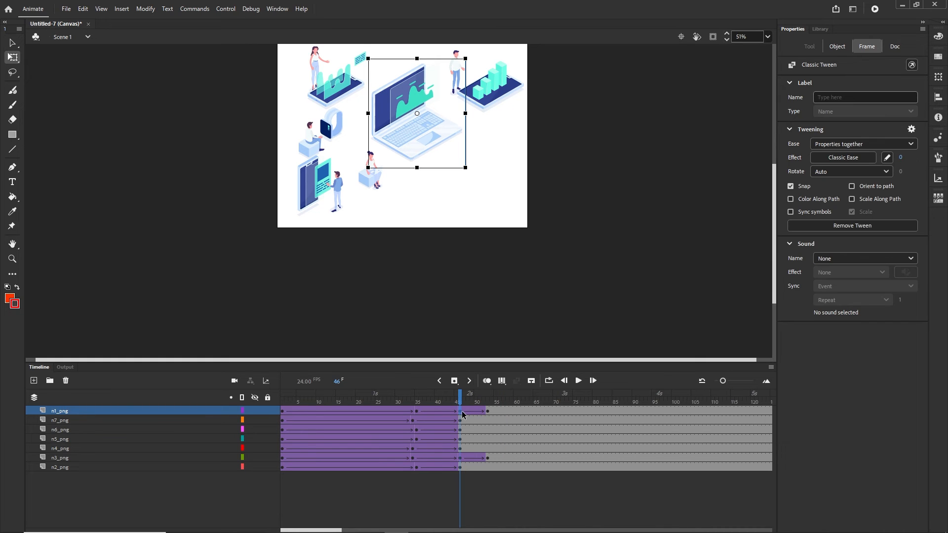
pyautogui.moveTo(463, 413); pyautogui.dragTo(499, 412)
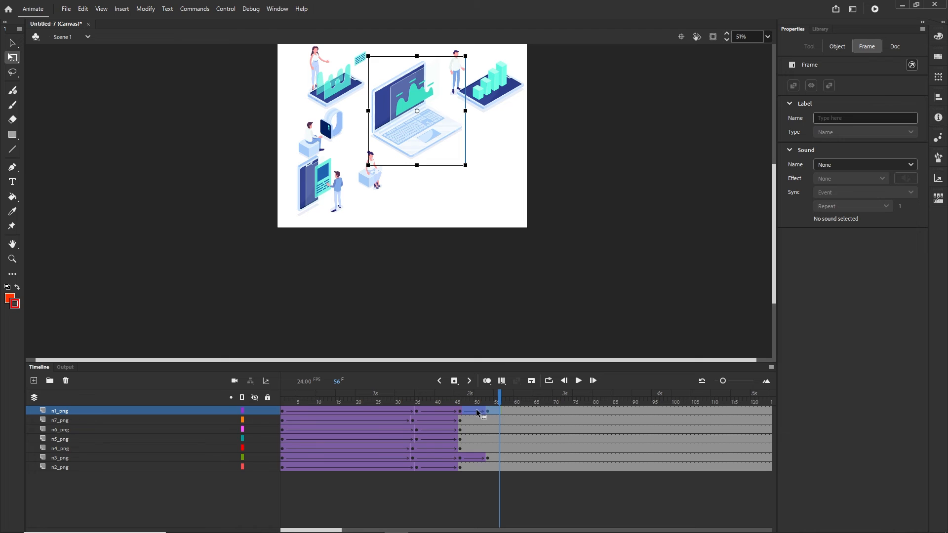
pyautogui.rightClick(478, 412)
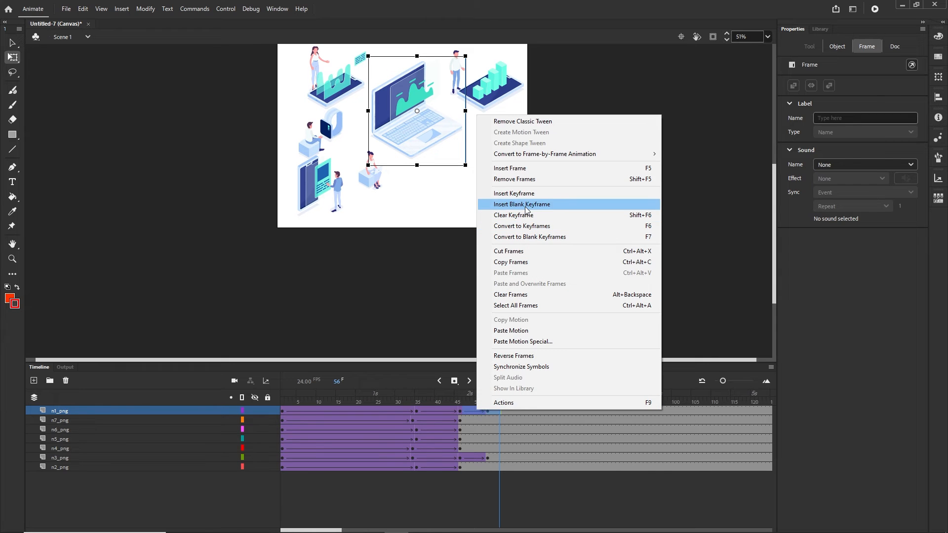
pyautogui.click(520, 219)
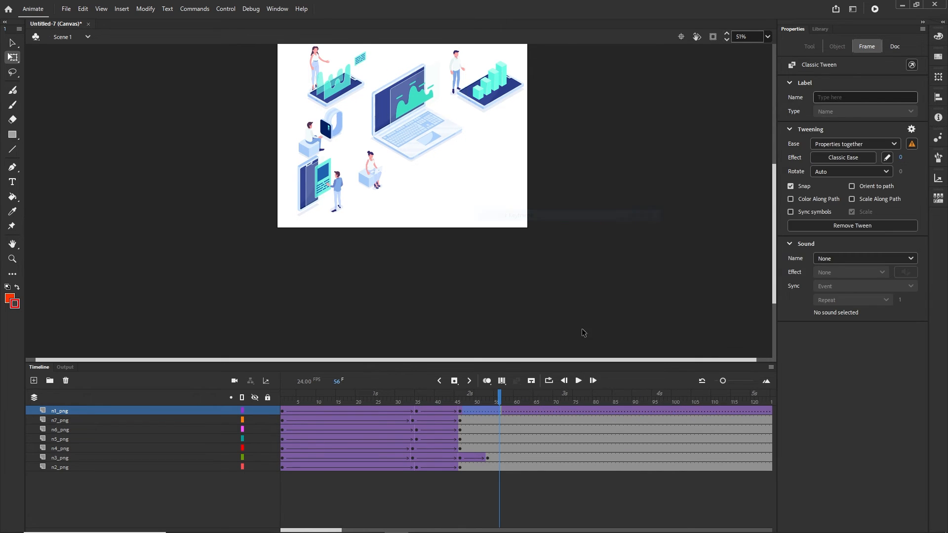
pyautogui.rightClick(511, 410)
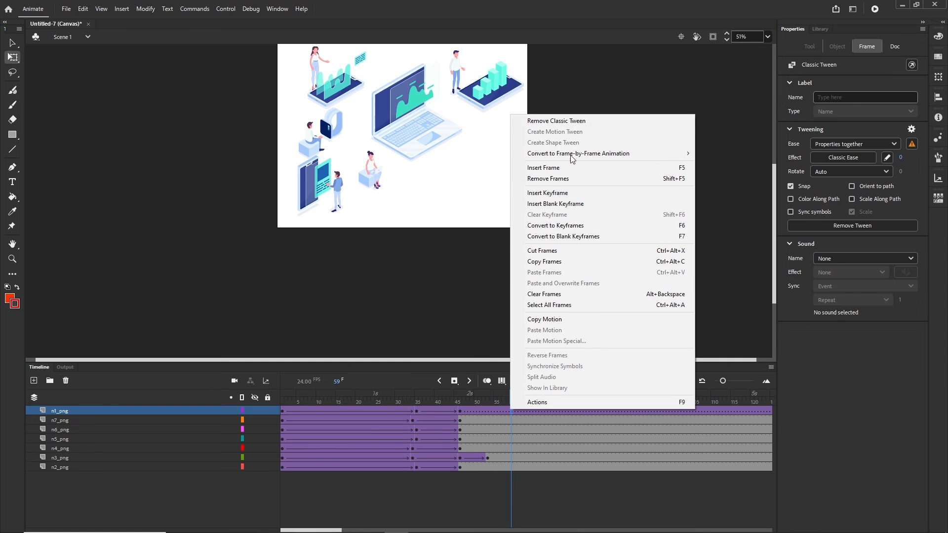
pyautogui.click(562, 123)
# Clear the n3_png keyframe after frame 46 and remove the classic tween from that layer's remaining frames
pyautogui.click(464, 458)
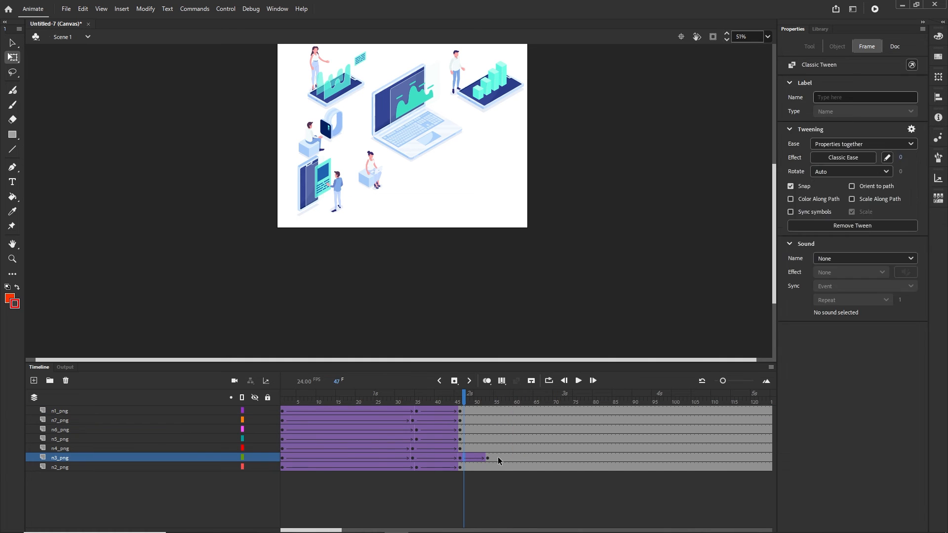
pyautogui.keyDown('shift'); pyautogui.click(498, 457); pyautogui.keyUp('shift')
pyautogui.rightClick(463, 456)
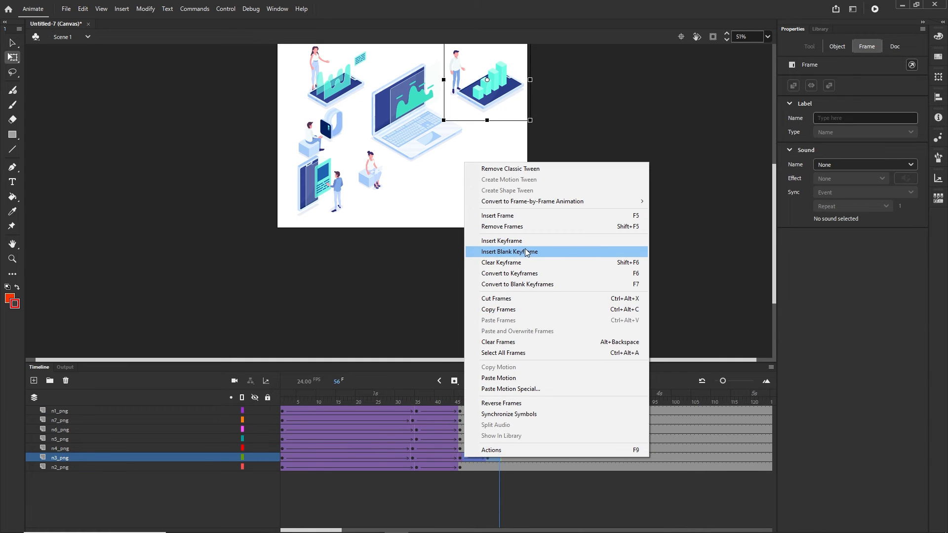
pyautogui.click(511, 263)
pyautogui.click(531, 457)
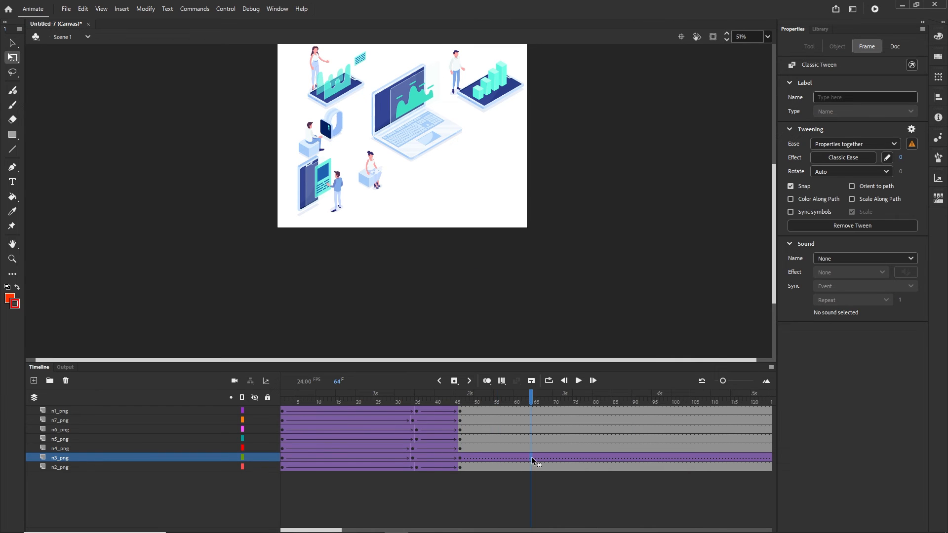
pyautogui.rightClick(531, 457)
pyautogui.click(580, 170)
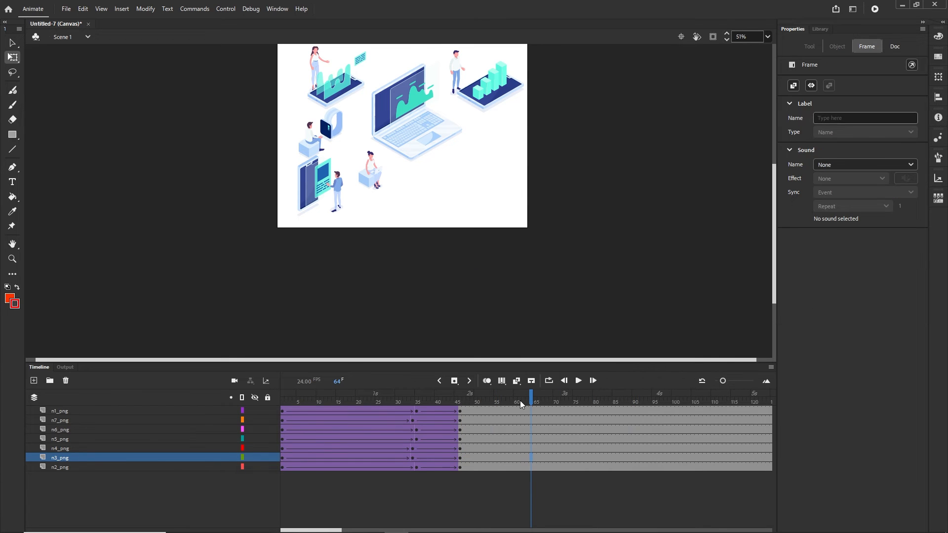
# Test the animation in the browser to check how all illustrations fly in, and return to the timeline
pyautogui.moveTo(522, 397); pyautogui.dragTo(479, 369)
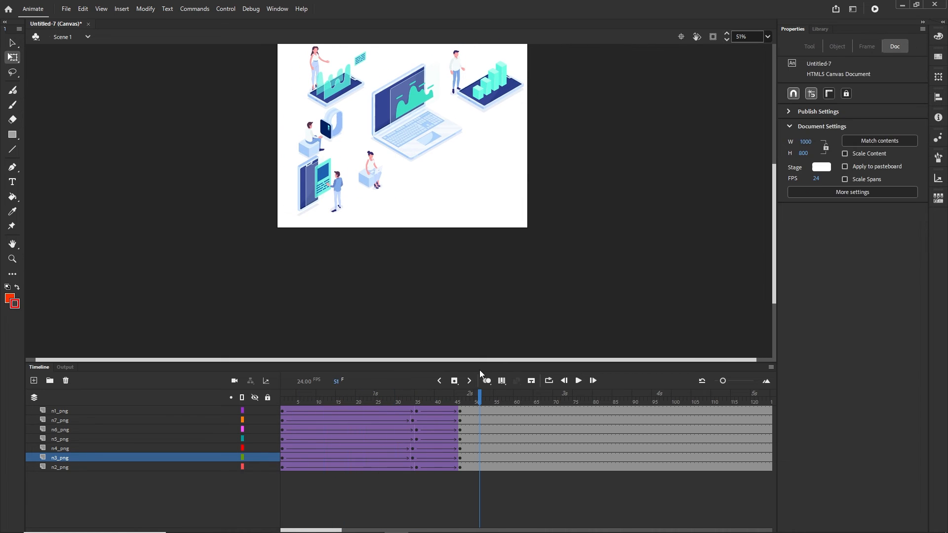
pyautogui.hotkey('ctrl', 'Return')
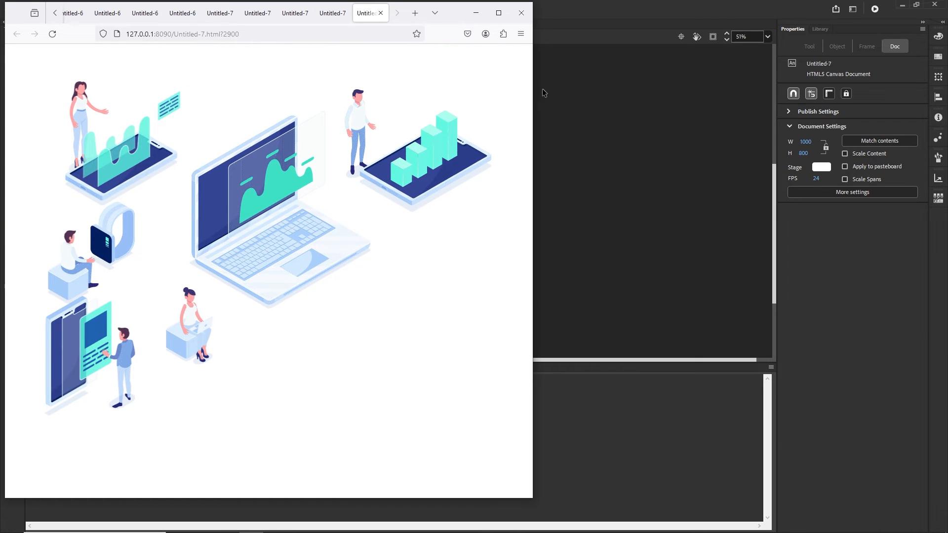
pyautogui.click(477, 17)
pyautogui.click(39, 367)
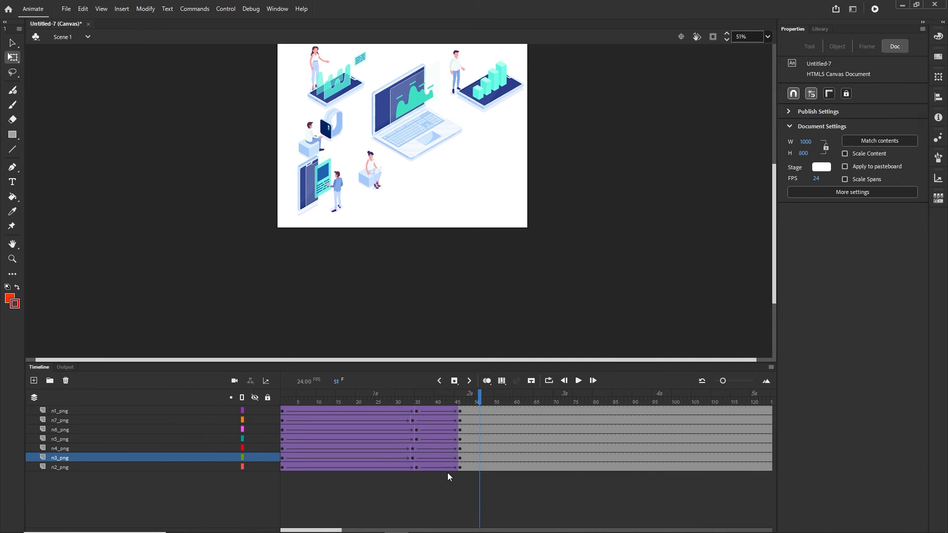
# Move the animated frames of all seven layers together along the timeline so they start at frame 90
pyautogui.click(460, 467)
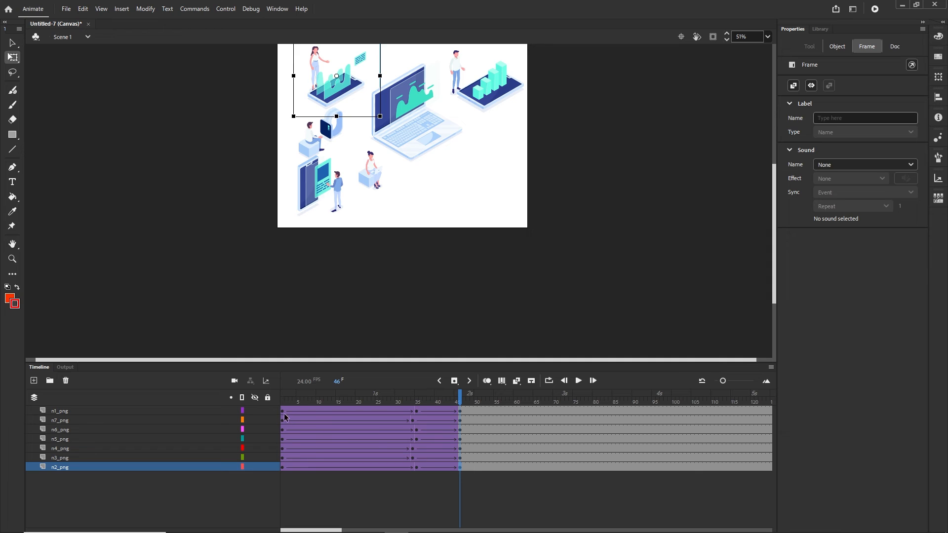
pyautogui.moveTo(282, 411); pyautogui.dragTo(455, 439)
pyautogui.moveTo(355, 530); pyautogui.dragTo(293, 526)
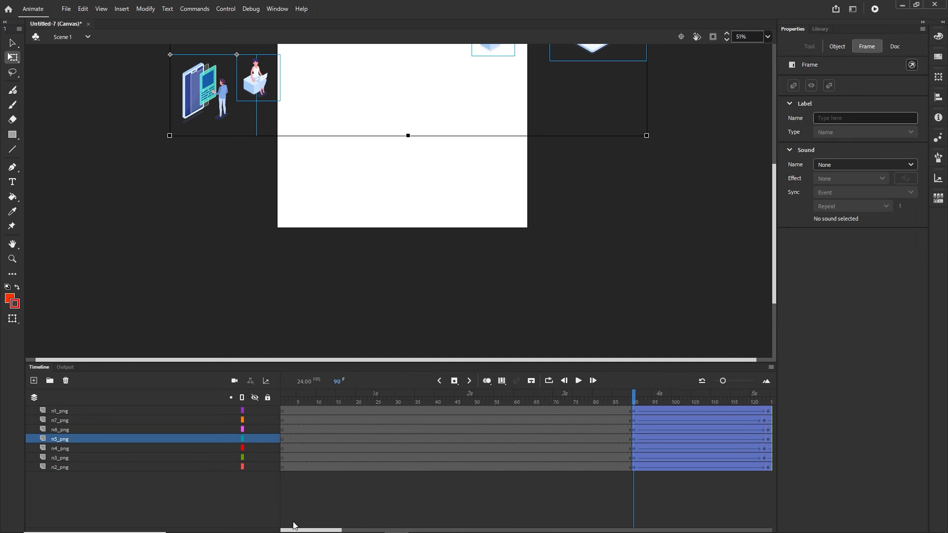
pyautogui.moveTo(640, 399); pyautogui.dragTo(756, 399)
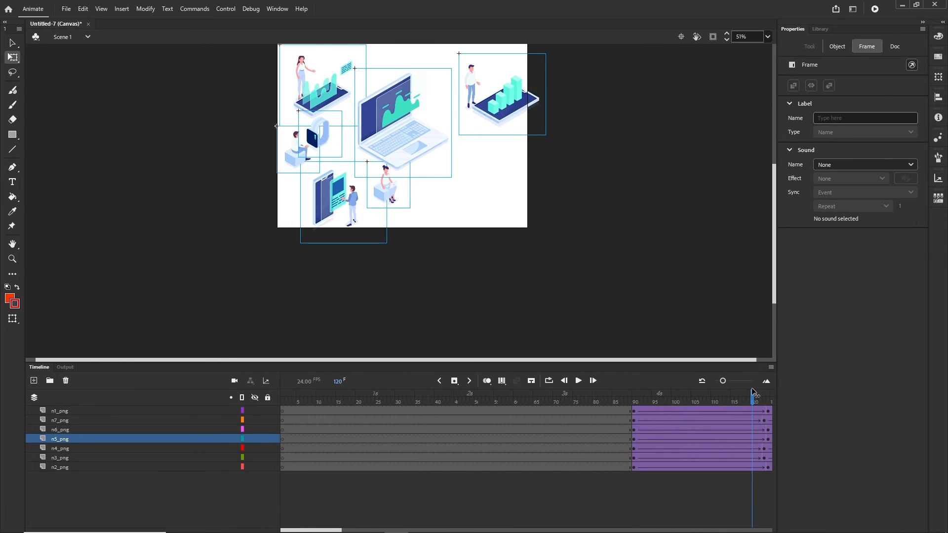
pyautogui.moveTo(344, 530); pyautogui.dragTo(384, 501)
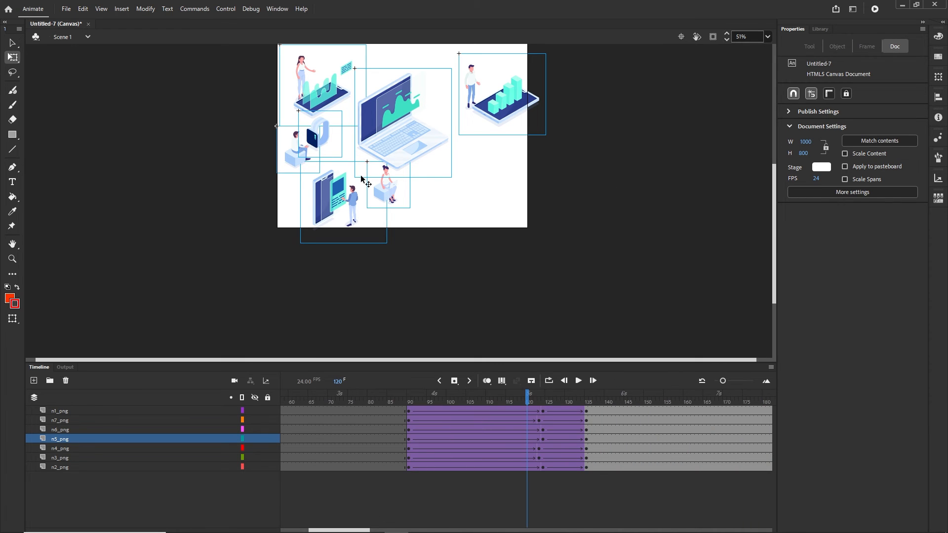
# Move only the n1_png laptop animation, from its first to its last keyframe, back to start at frame 1
pyautogui.click(65, 452)
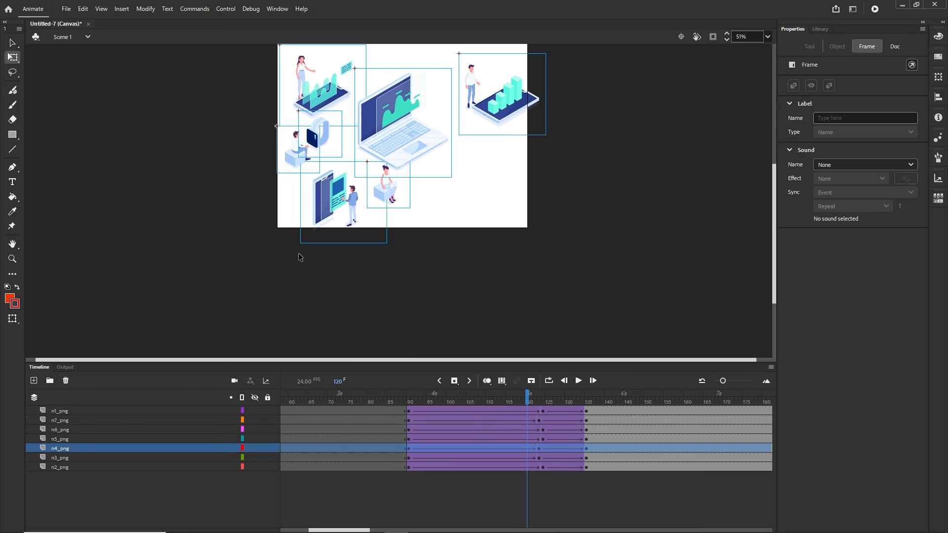
pyautogui.click(485, 284)
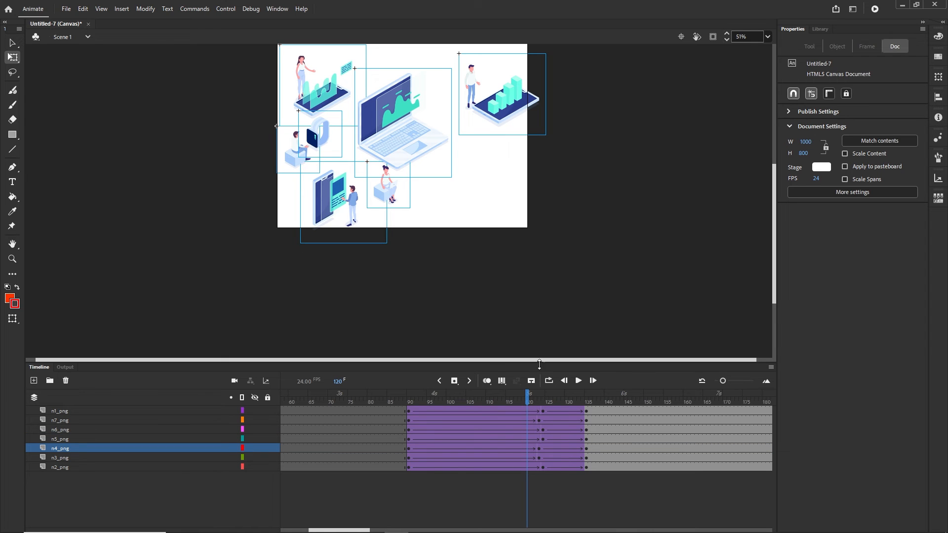
pyautogui.click(58, 411)
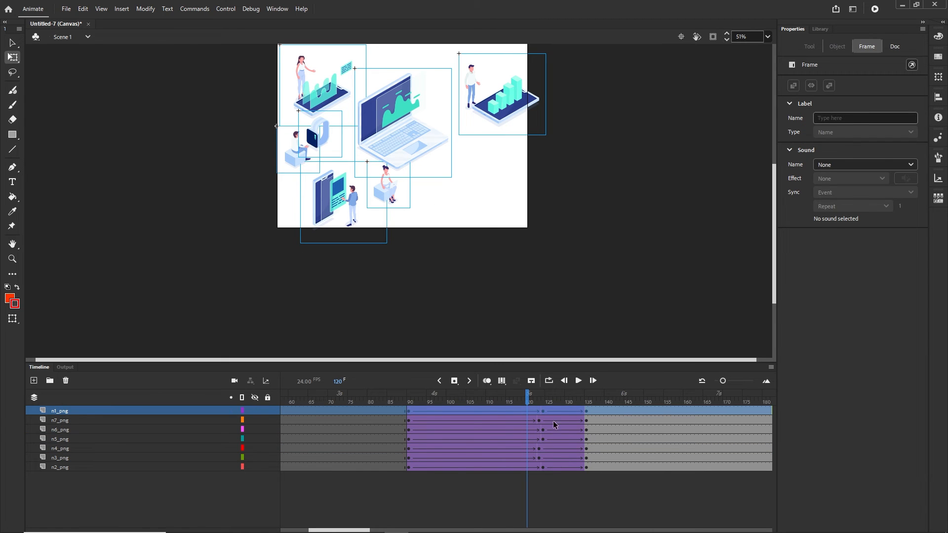
pyautogui.click(587, 411)
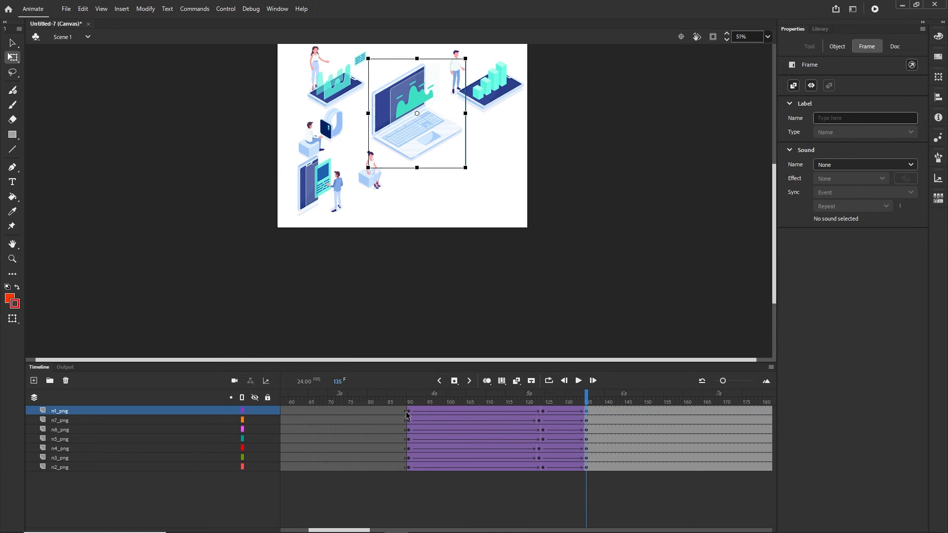
pyautogui.click(407, 412)
pyautogui.moveTo(408, 413); pyautogui.dragTo(338, 418)
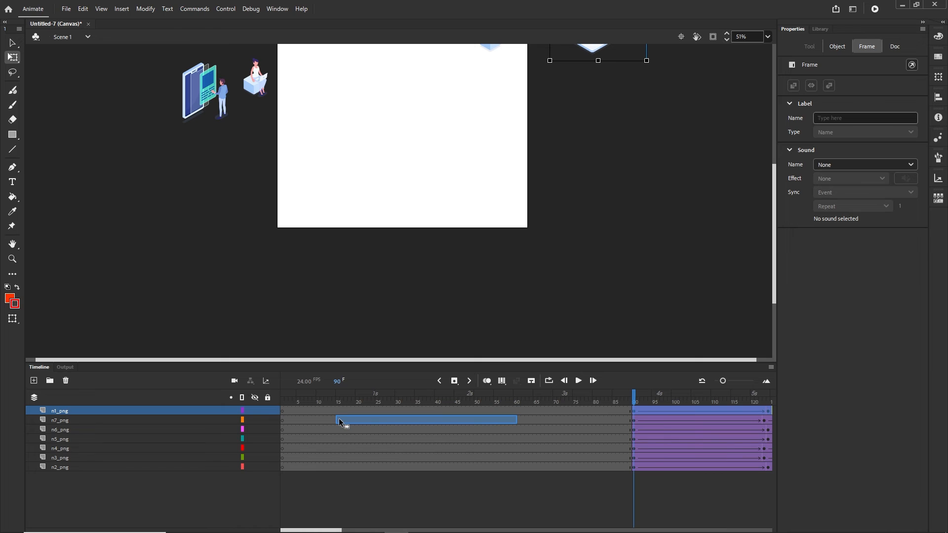
pyautogui.hotkey('ctrl', 'z')
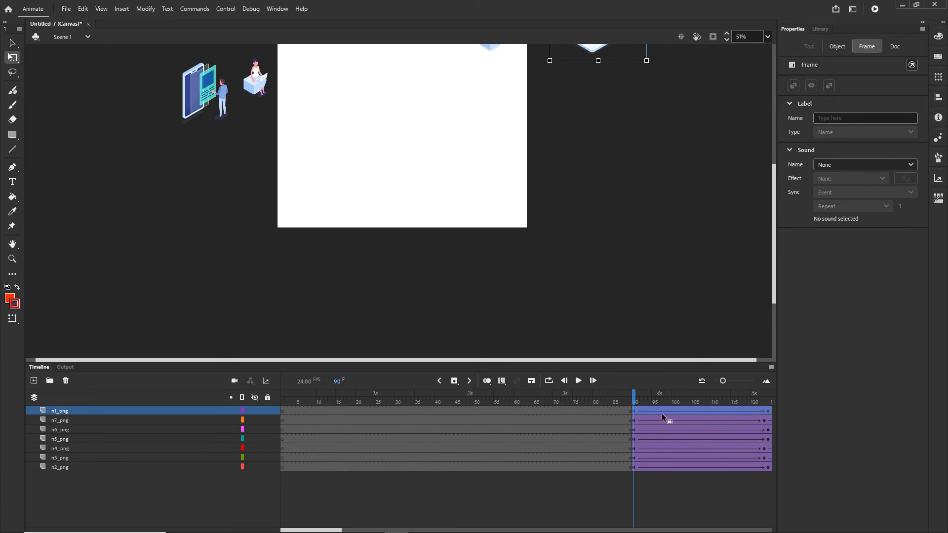
pyautogui.moveTo(634, 410); pyautogui.dragTo(740, 398)
pyautogui.click(599, 266)
# Move the n3_png animation of the man with the bar chart so it starts at frame 14
pyautogui.click(503, 115)
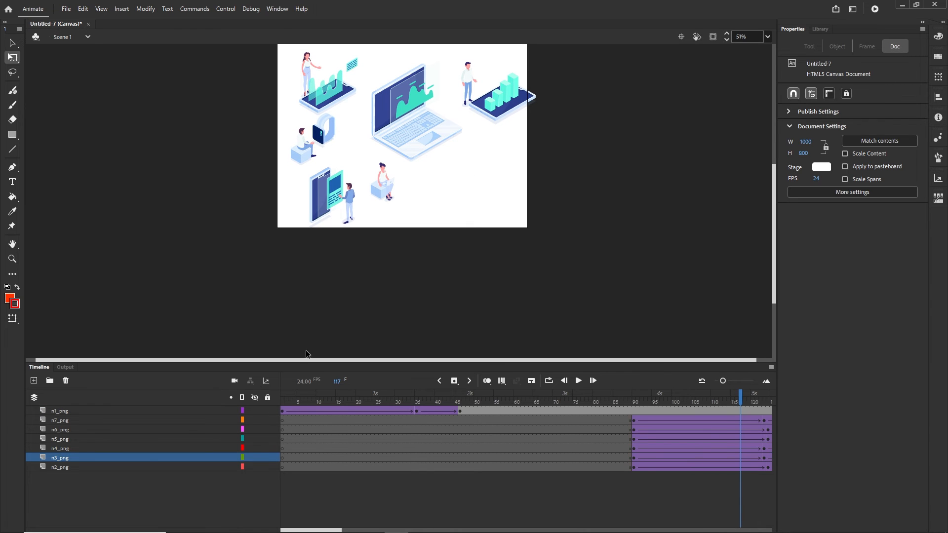
pyautogui.click(256, 457)
pyautogui.click(254, 458)
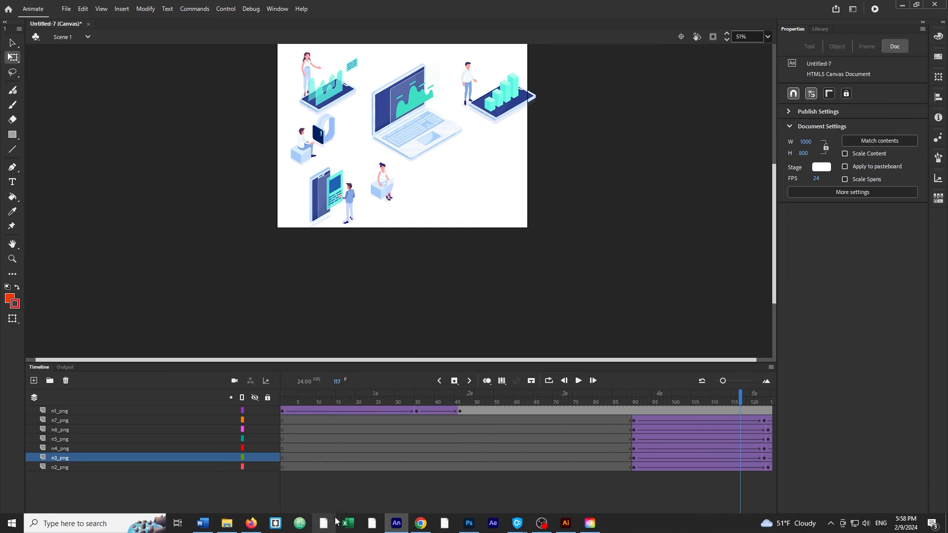
pyautogui.moveTo(333, 531); pyautogui.dragTo(353, 531)
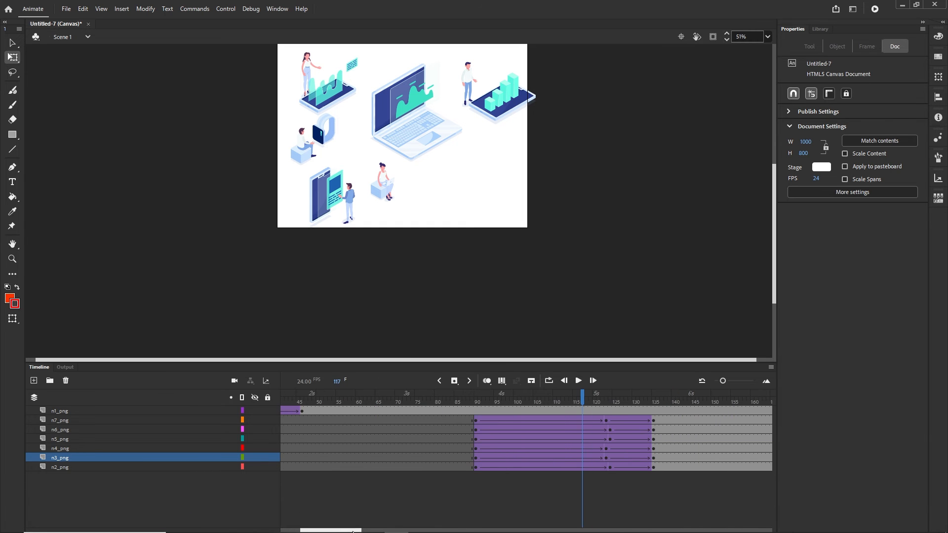
pyautogui.click(653, 459)
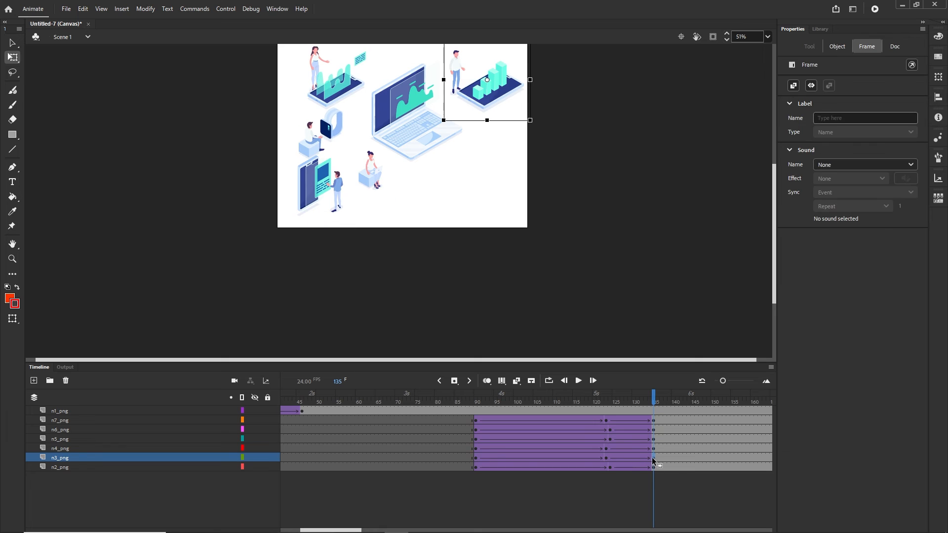
pyautogui.click(476, 459)
pyautogui.moveTo(475, 458); pyautogui.dragTo(333, 451)
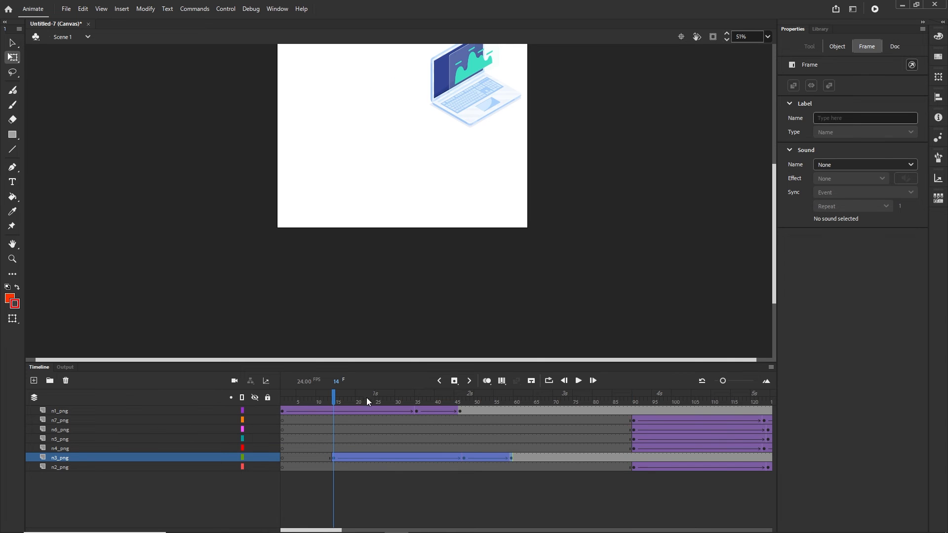
pyautogui.moveTo(333, 394); pyautogui.dragTo(709, 396)
pyautogui.click(447, 278)
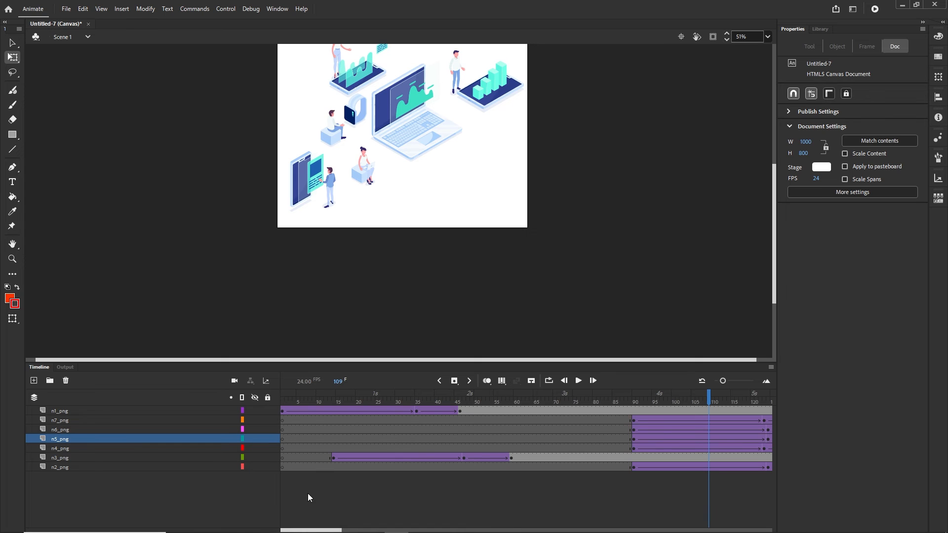
# Move the n5_png animation of the seated man so it starts at frame 31, and scrub through it to check
pyautogui.moveTo(334, 530); pyautogui.dragTo(369, 524)
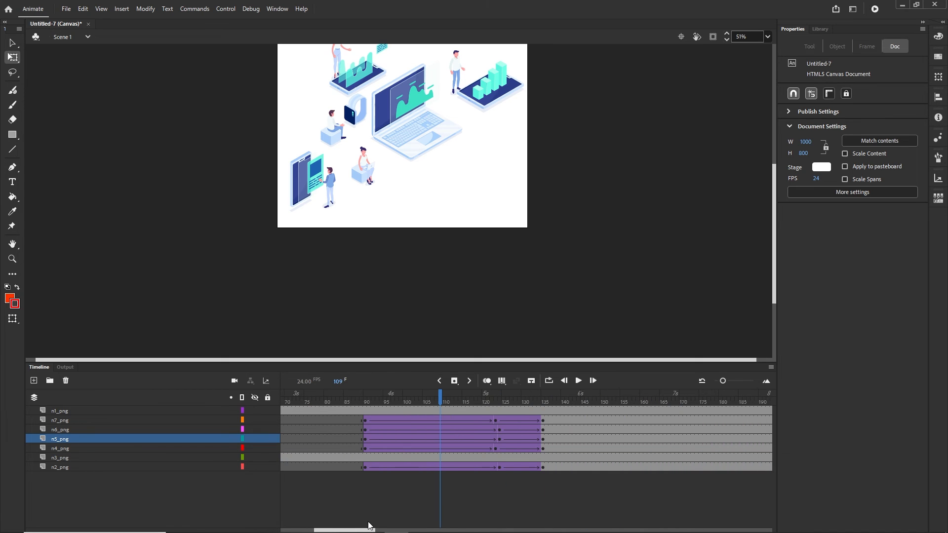
pyautogui.click(544, 440)
pyautogui.click(363, 439)
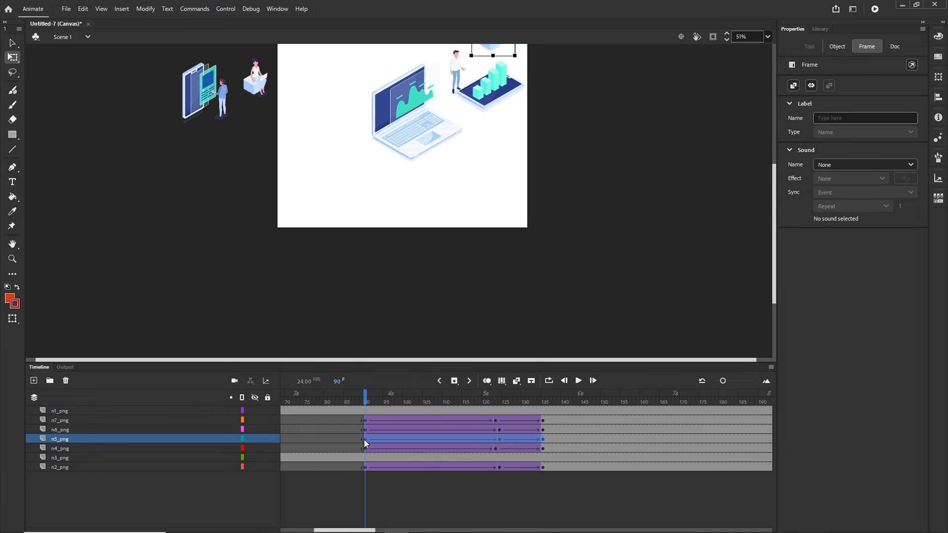
pyautogui.moveTo(364, 439); pyautogui.dragTo(417, 441)
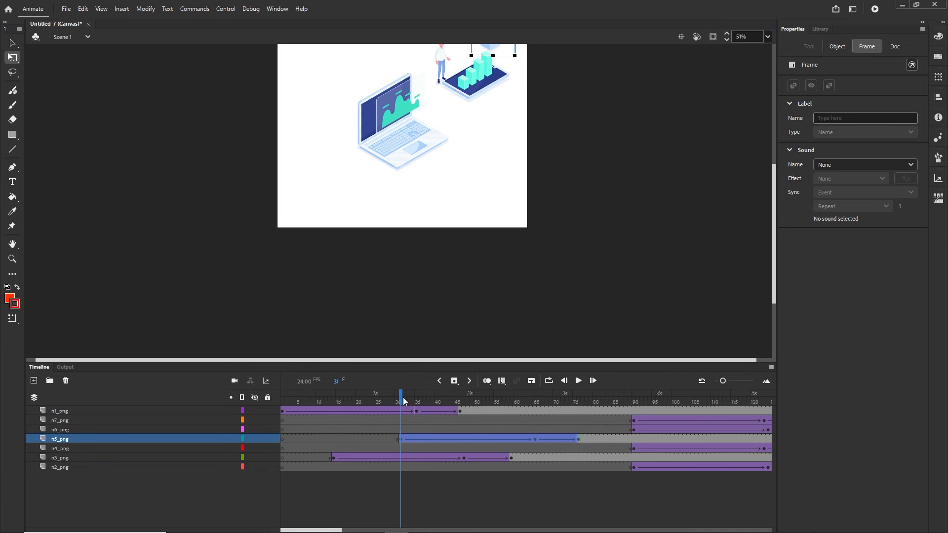
pyautogui.moveTo(403, 397); pyautogui.dragTo(455, 399)
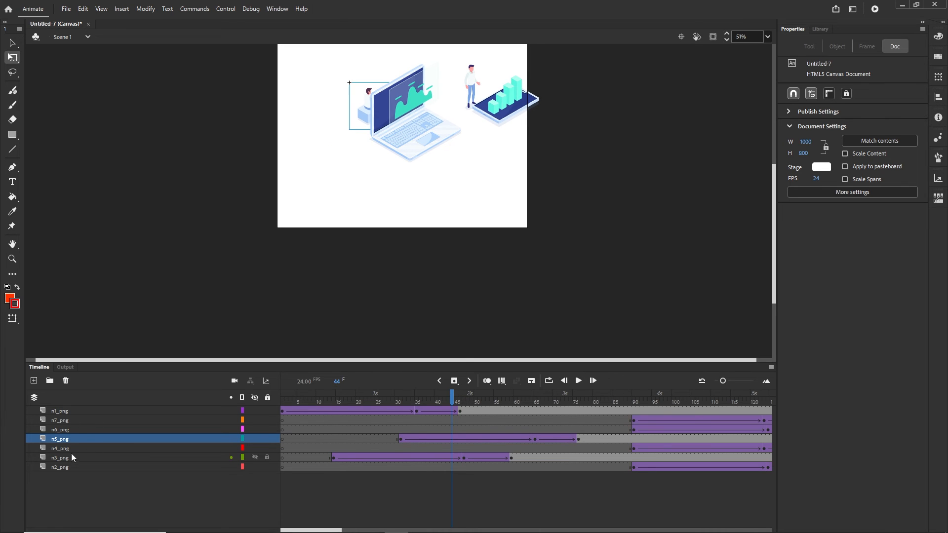
# Reorder the n5_png layer, trying it above n1_png before placing it between n4_png and n3_png
pyautogui.moveTo(63, 439); pyautogui.dragTo(62, 407)
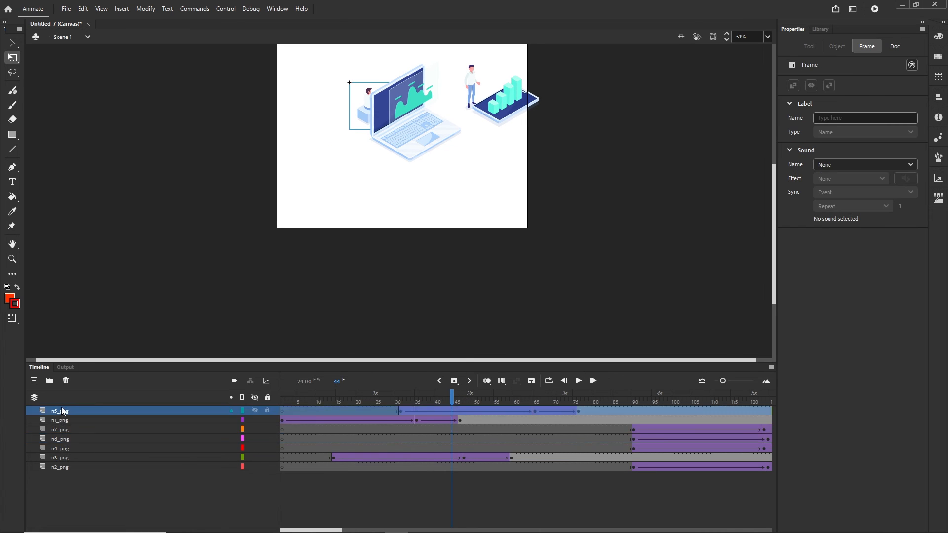
pyautogui.moveTo(452, 399); pyautogui.dragTo(433, 399)
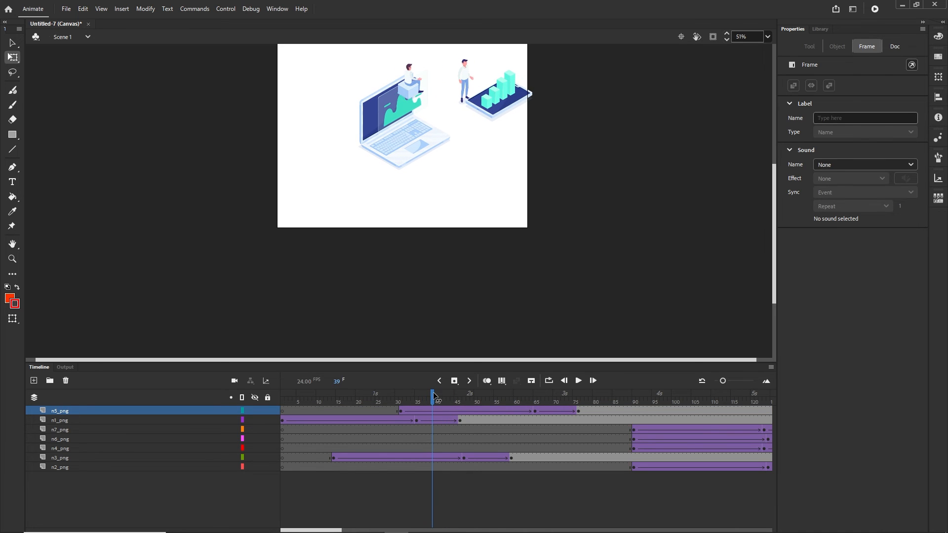
pyautogui.moveTo(64, 413); pyautogui.dragTo(65, 450)
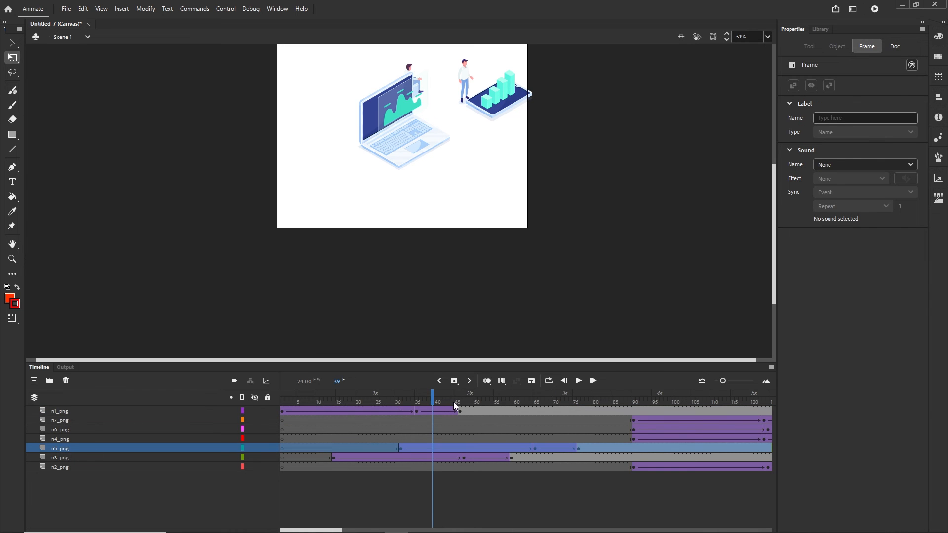
# Move the n7_png, n6_png, n4_png and n2_png animations together so they start at frame 143, and play the timeline
pyautogui.moveTo(435, 397); pyautogui.dragTo(379, 422)
pyautogui.click(552, 468)
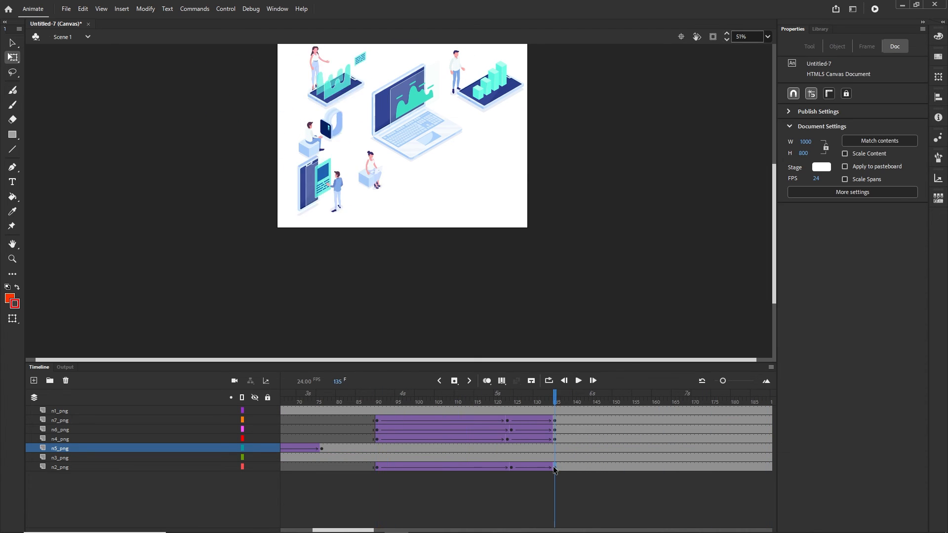
pyautogui.moveTo(380, 423); pyautogui.dragTo(586, 418)
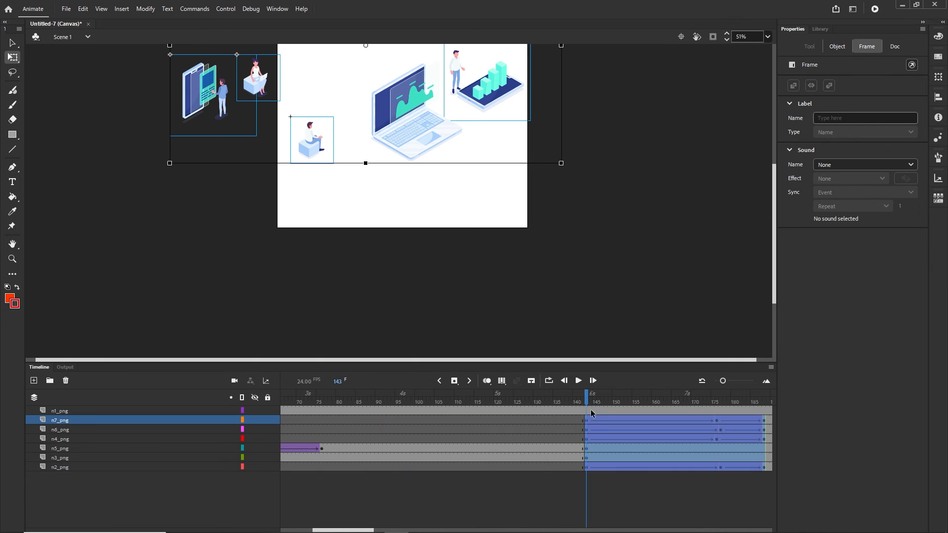
pyautogui.click(348, 416)
pyautogui.press('Return')
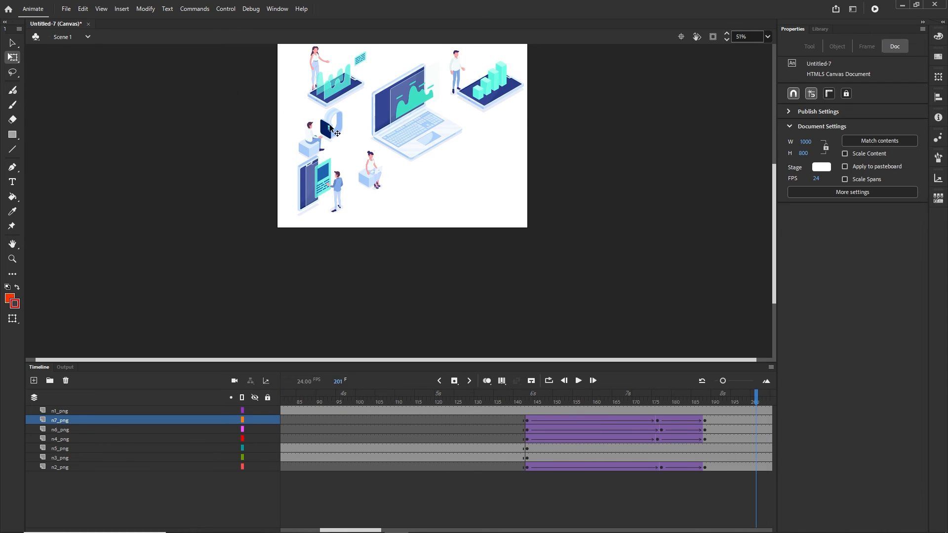
# Move the n6_png smartwatch animation, from its first to its last keyframe, back to start at frame 46
pyautogui.click(330, 129)
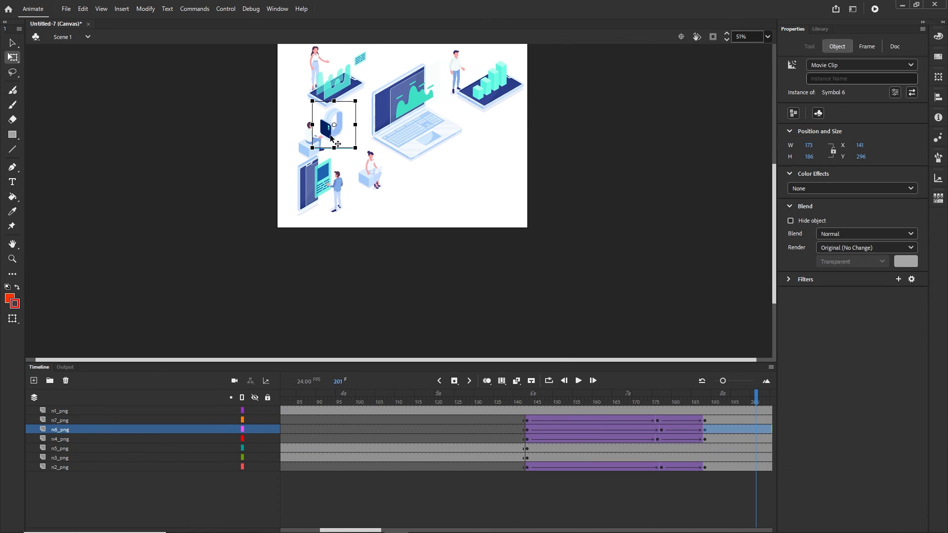
pyautogui.click(704, 430)
pyautogui.click(526, 433)
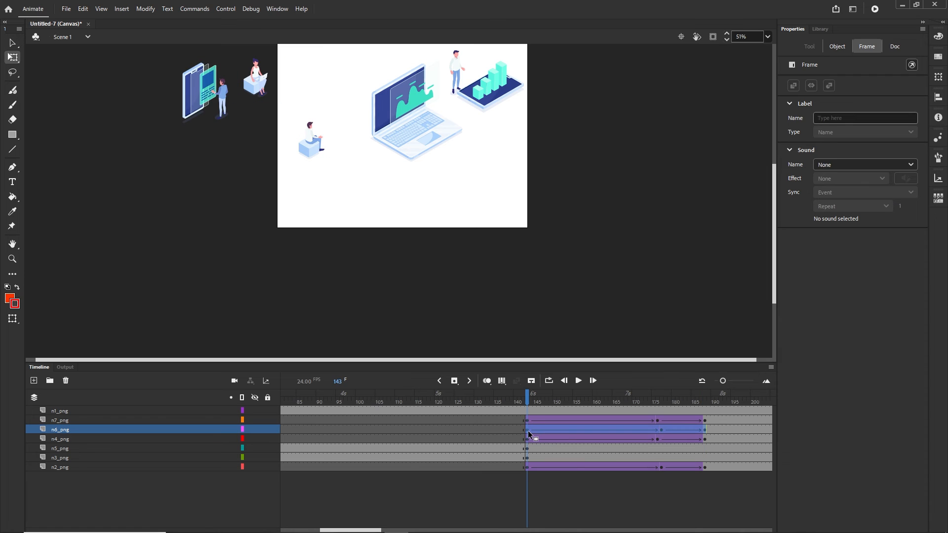
pyautogui.moveTo(526, 432); pyautogui.dragTo(507, 396)
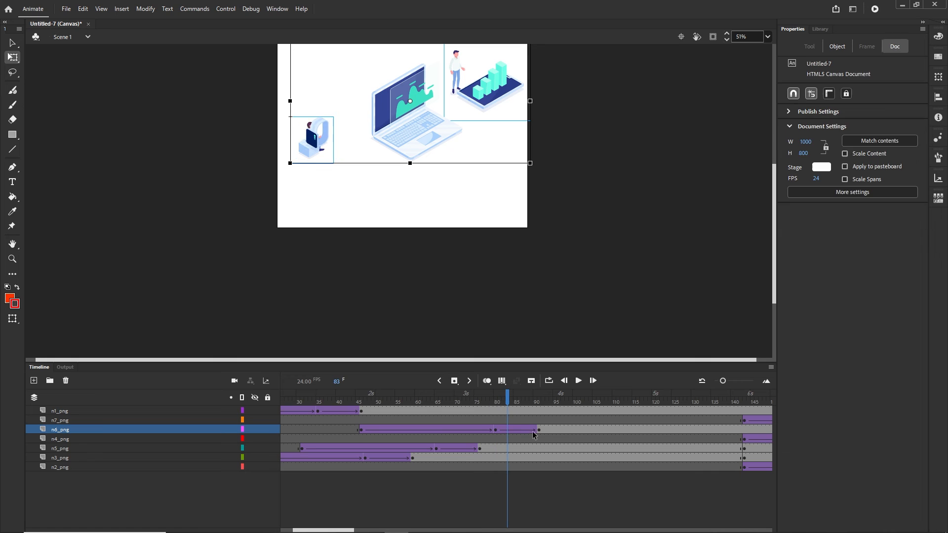
# Shift the n6_png smartwatch animation earlier in stages so it starts at frame 35, scrubbing to compare it with n5_png
pyautogui.click(539, 433)
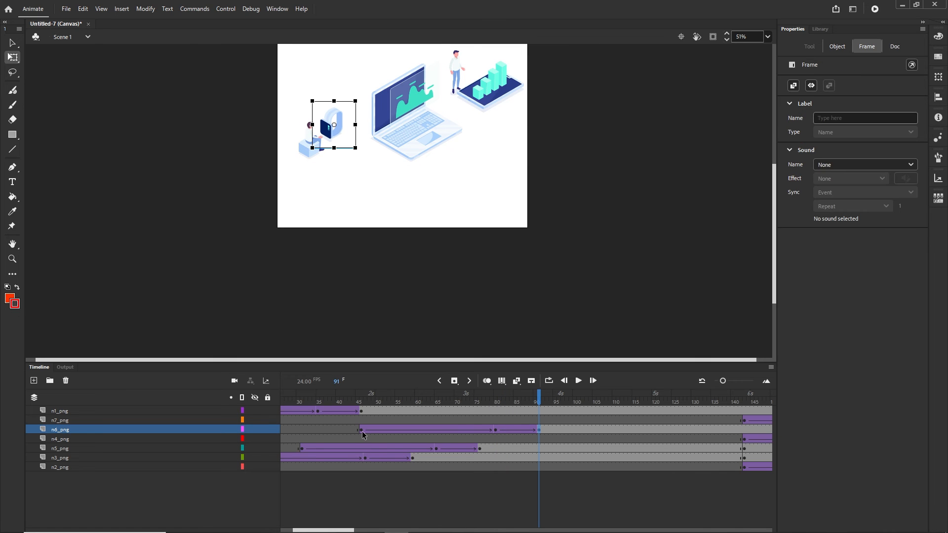
pyautogui.click(361, 431)
pyautogui.moveTo(356, 430); pyautogui.dragTo(488, 397)
pyautogui.click(322, 400)
pyautogui.click(504, 430)
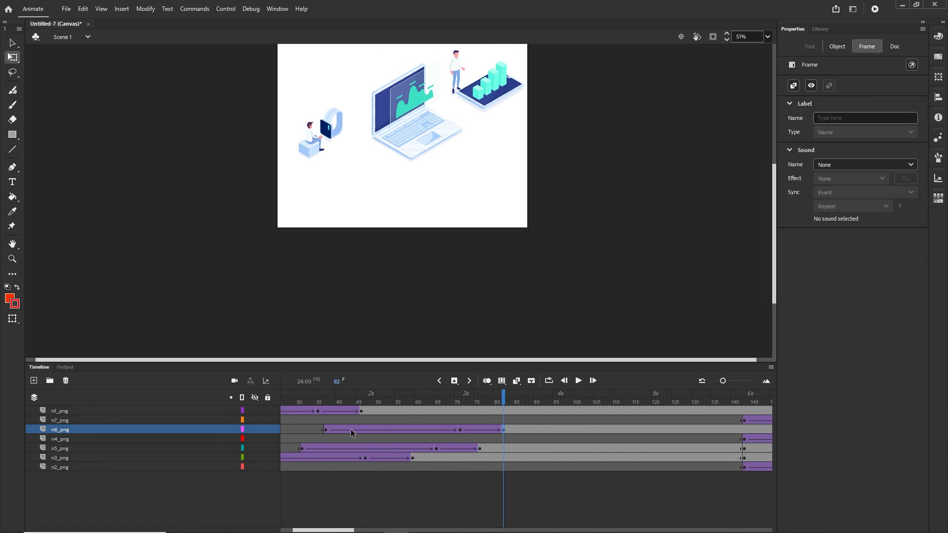
pyautogui.click(326, 429)
pyautogui.doubleClick(324, 430)
pyautogui.moveTo(322, 431); pyautogui.dragTo(315, 430)
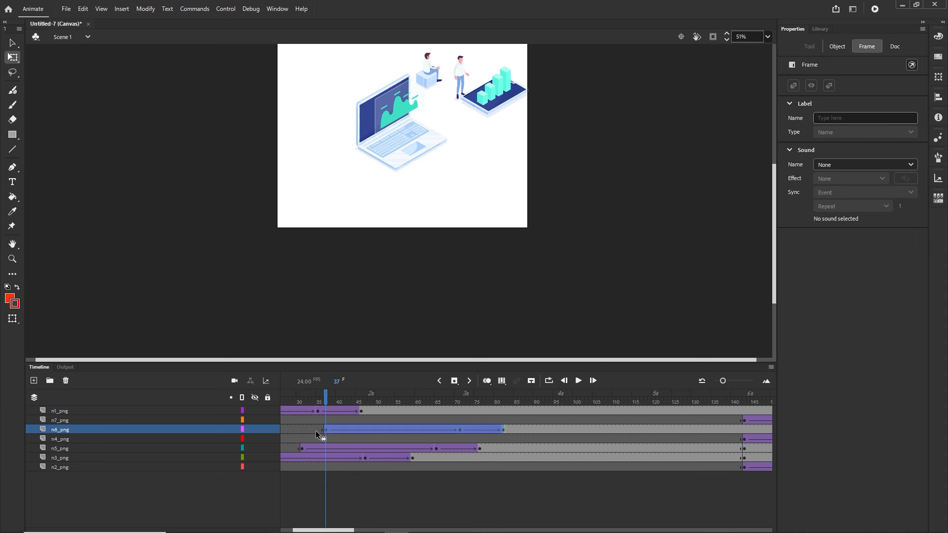
pyautogui.moveTo(317, 397); pyautogui.dragTo(465, 397)
pyautogui.click(323, 201)
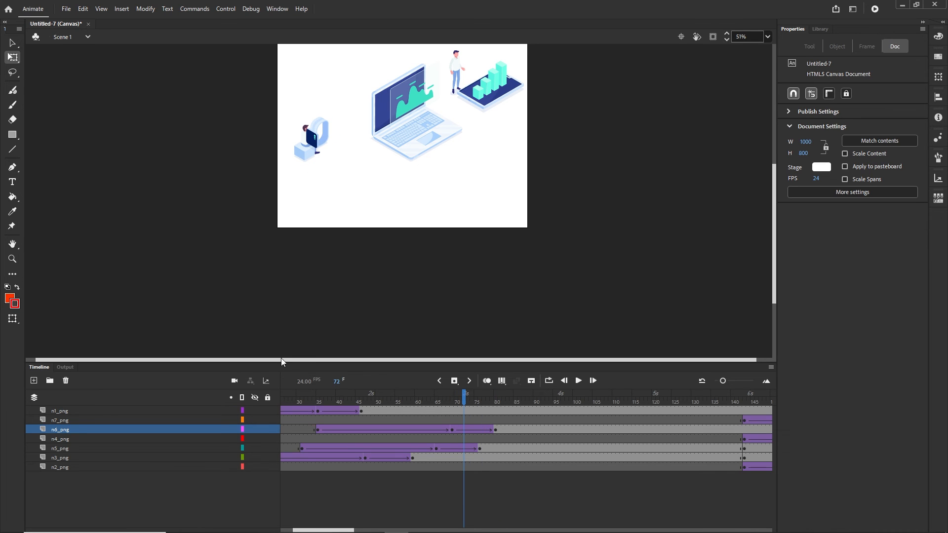
# Hide the n6_png layer, try placing it below n4_png, undo the reorder and show the layer again
pyautogui.click(66, 431)
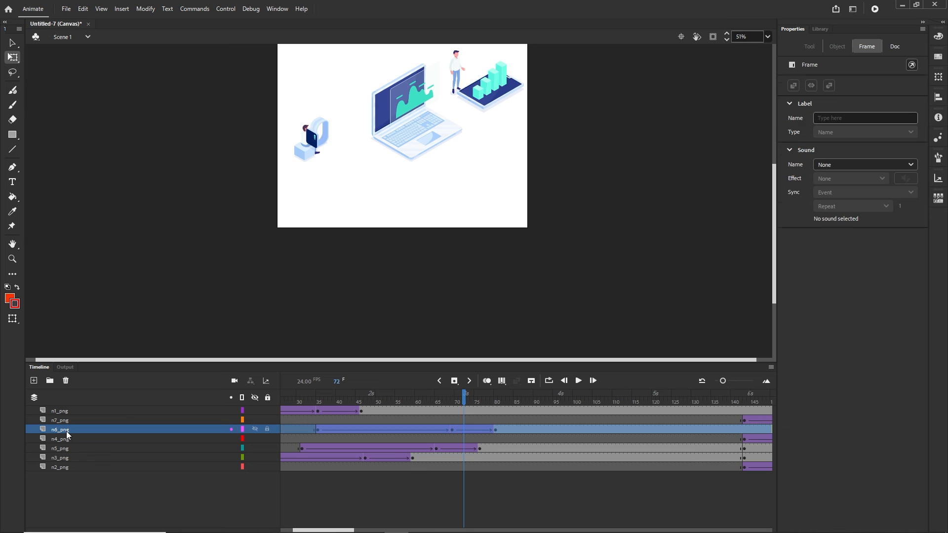
pyautogui.click(255, 428)
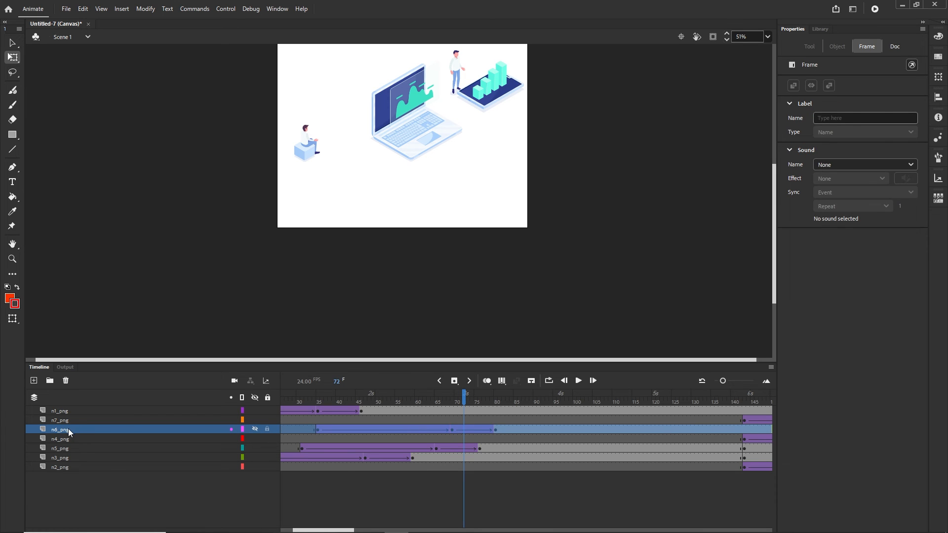
pyautogui.moveTo(68, 428); pyautogui.dragTo(67, 443)
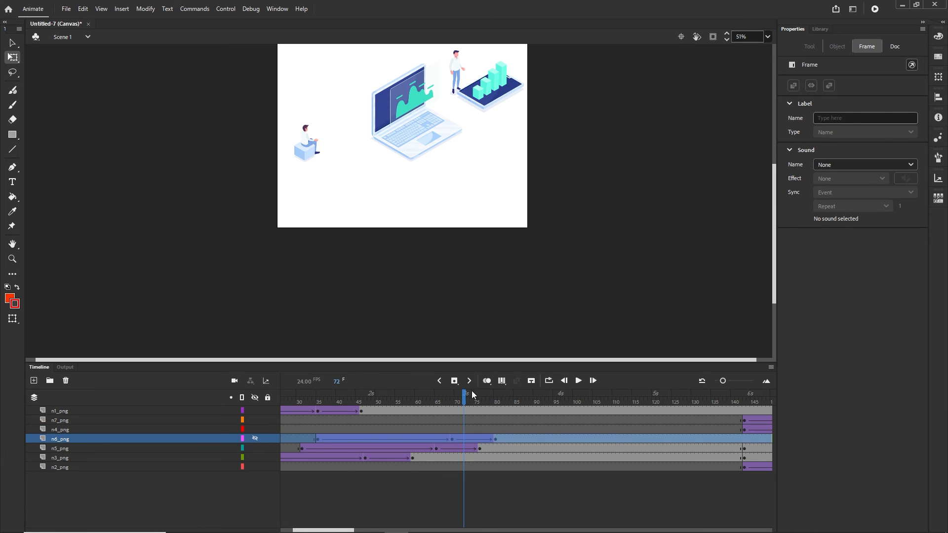
pyautogui.moveTo(472, 394)
pyautogui.mouseDown()
pyautogui.moveTo(370, 395)
pyautogui.moveTo(481, 404)
pyautogui.moveTo(463, 405)
pyautogui.mouseUp()
pyautogui.hotkey('ctrl', 'z')
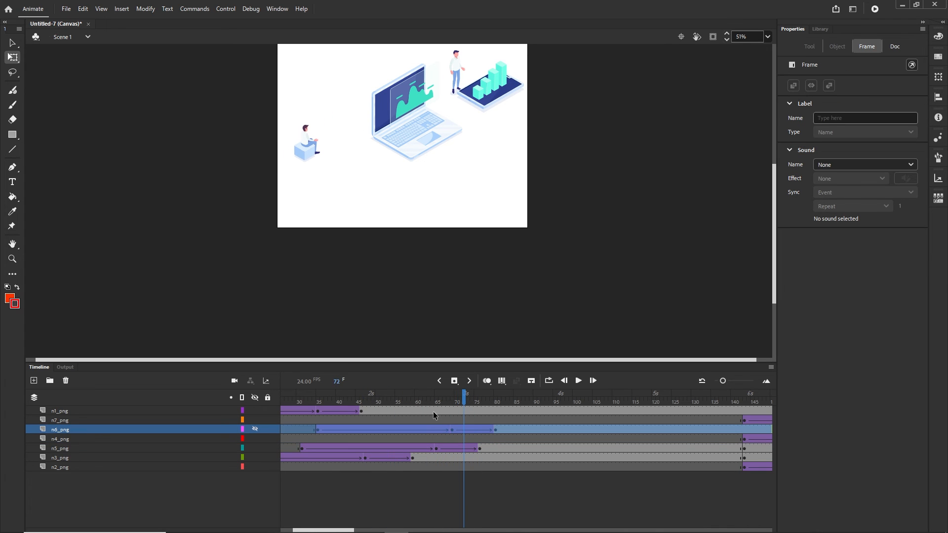
pyautogui.hotkey('ctrl', 'z')
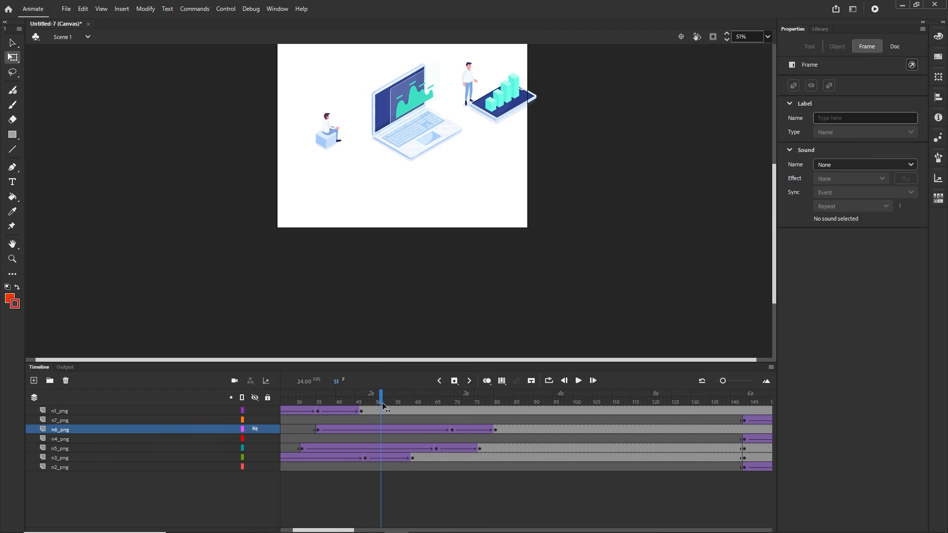
pyautogui.click(255, 429)
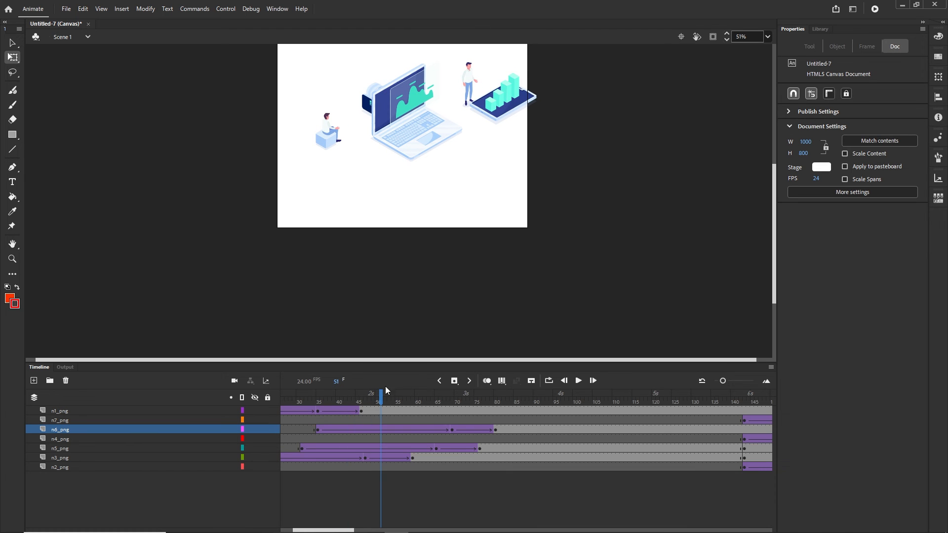
# Place the n6_png smartwatch layer between n3_png and n2_png, behind the seated man, and scrub to check the overlap
pyautogui.moveTo(386, 391); pyautogui.dragTo(473, 400)
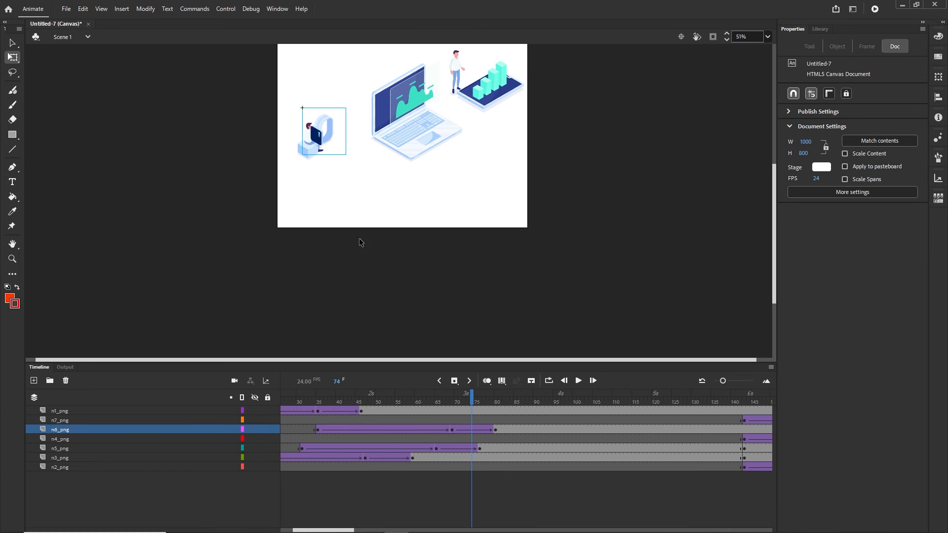
pyautogui.moveTo(64, 433); pyautogui.dragTo(67, 460)
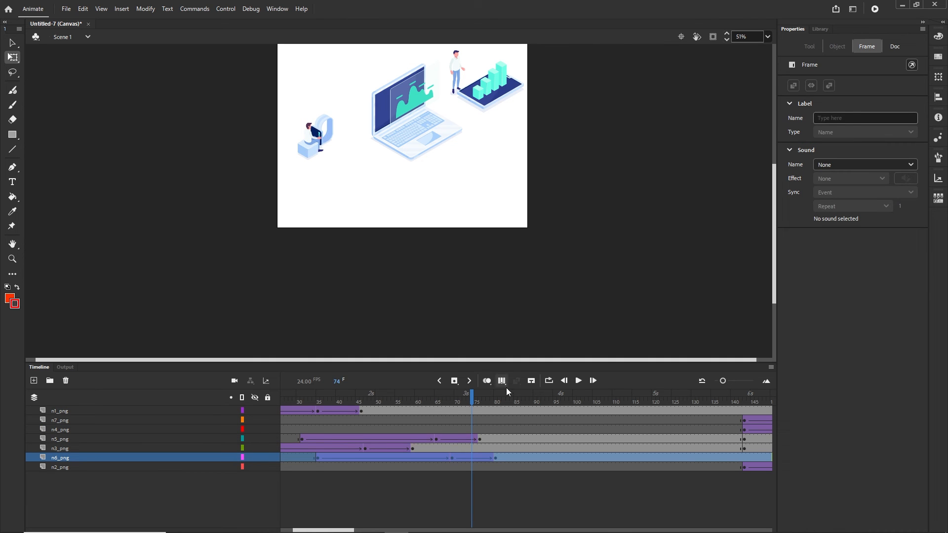
pyautogui.moveTo(468, 407); pyautogui.dragTo(541, 372)
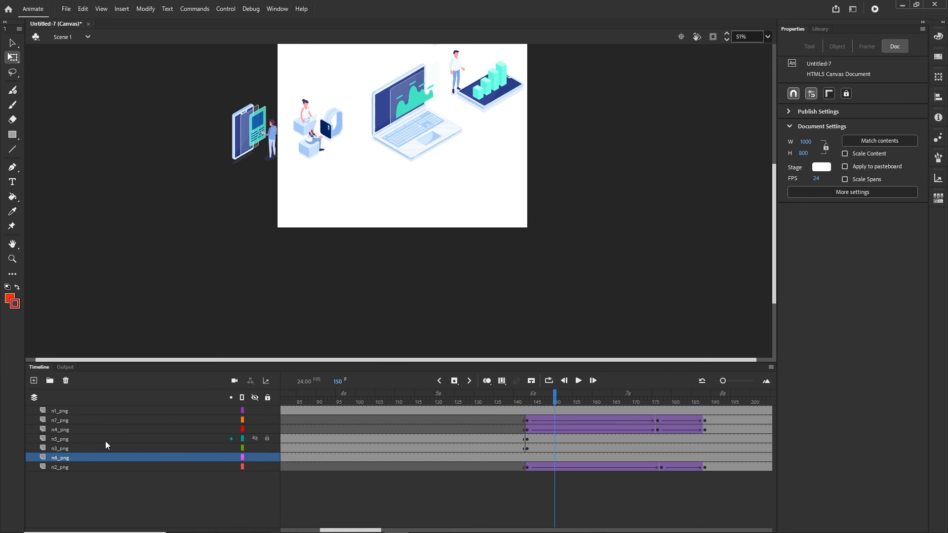
# Move the n7_png animation of the seated woman so it starts at frame 30
pyautogui.click(303, 119)
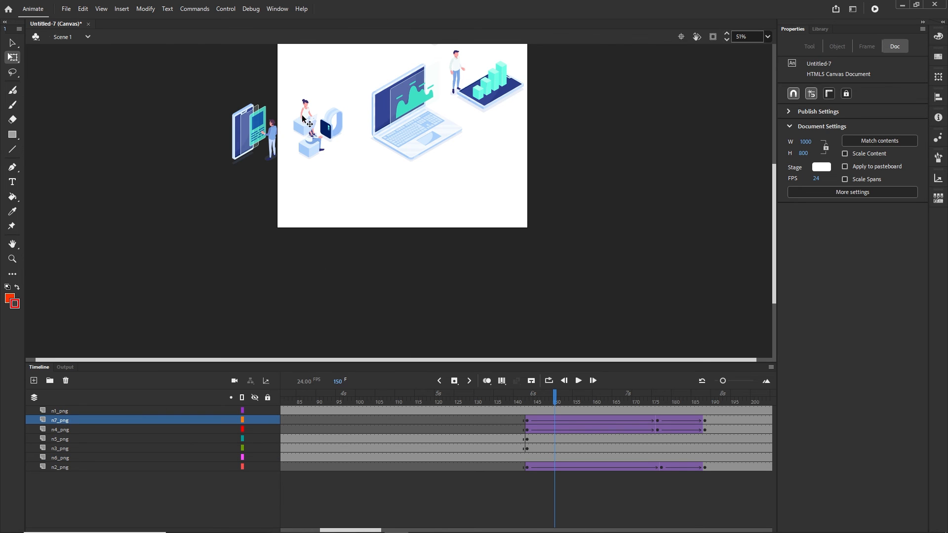
pyautogui.click(63, 423)
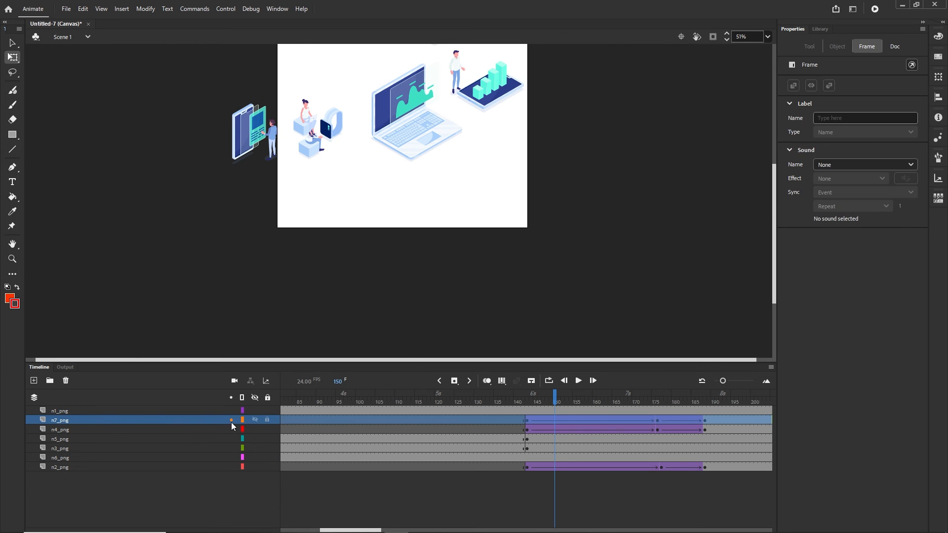
pyautogui.click(725, 426)
pyautogui.click(705, 423)
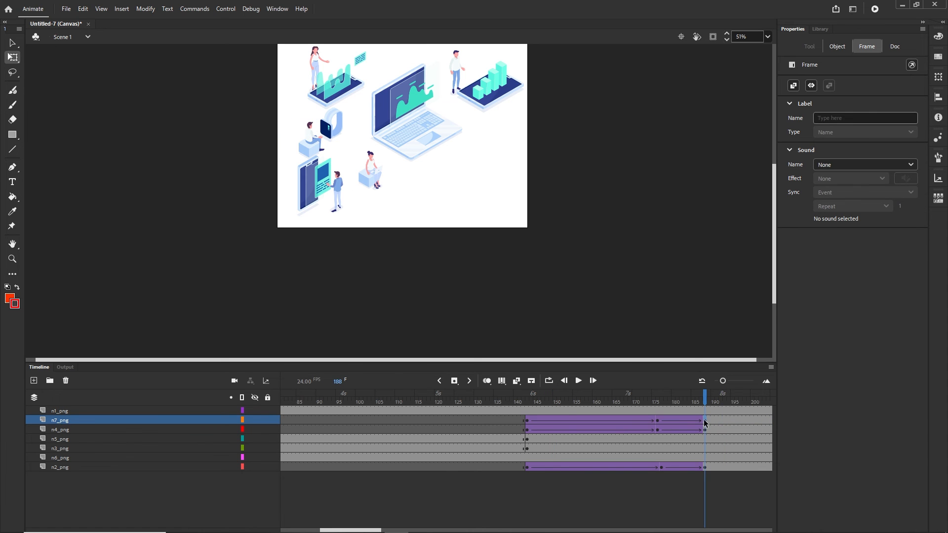
pyautogui.click(527, 422)
pyautogui.moveTo(528, 424); pyautogui.dragTo(357, 419)
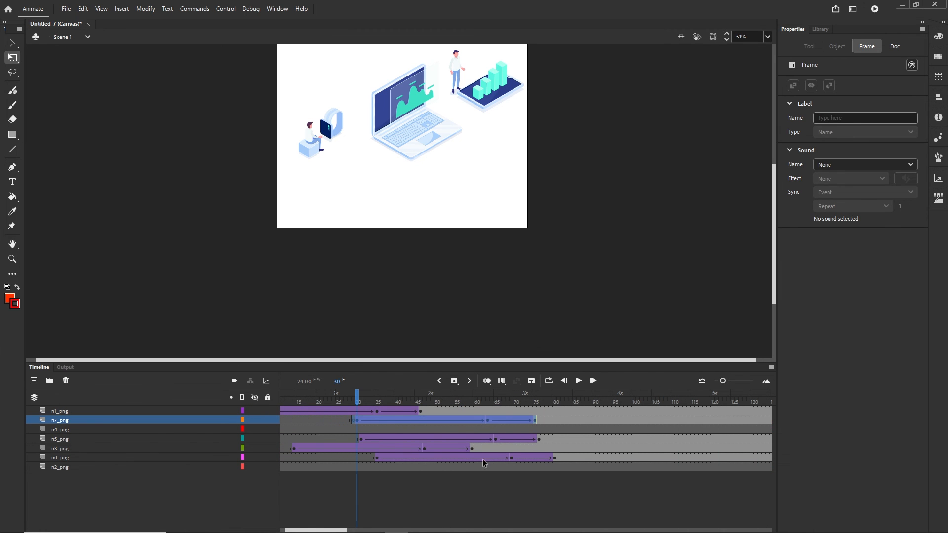
# Move the n6_png smartwatch animation to start at frame 63 and the n5_png seated man animation to start at frame 59
pyautogui.click(554, 457)
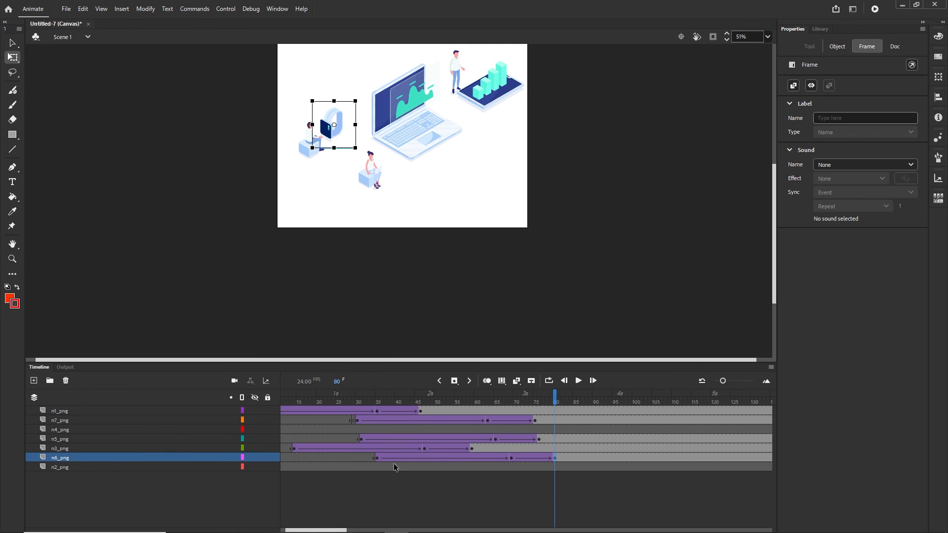
pyautogui.click(377, 458)
pyautogui.moveTo(377, 458); pyautogui.dragTo(485, 457)
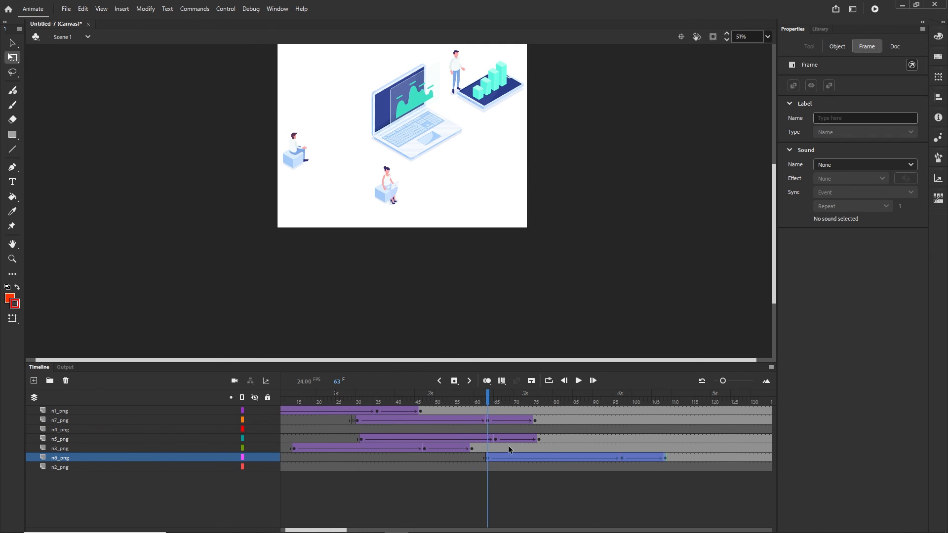
pyautogui.click(538, 439)
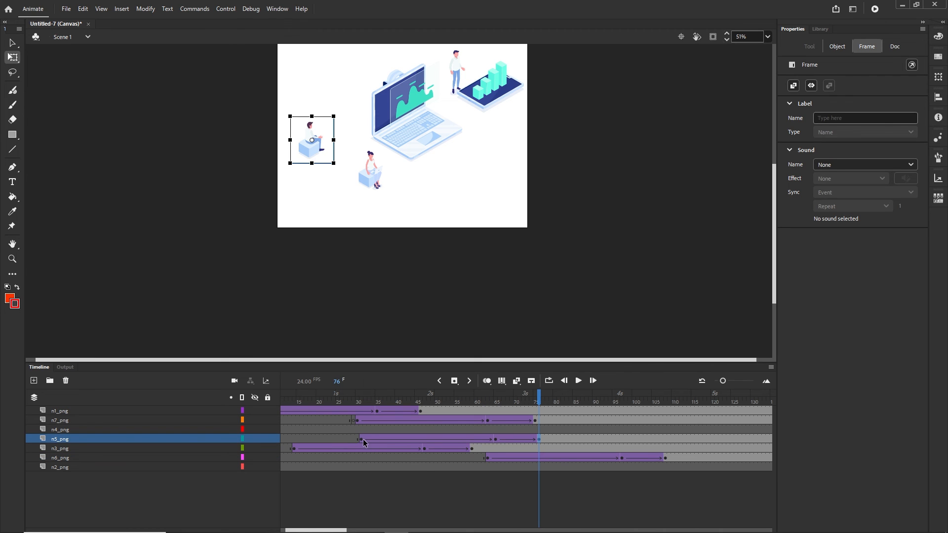
pyautogui.moveTo(361, 440); pyautogui.dragTo(473, 436)
# Scrub through the remaining animations and move the n2_png animation so it starts at frame 91
pyautogui.moveTo(471, 392); pyautogui.dragTo(664, 395)
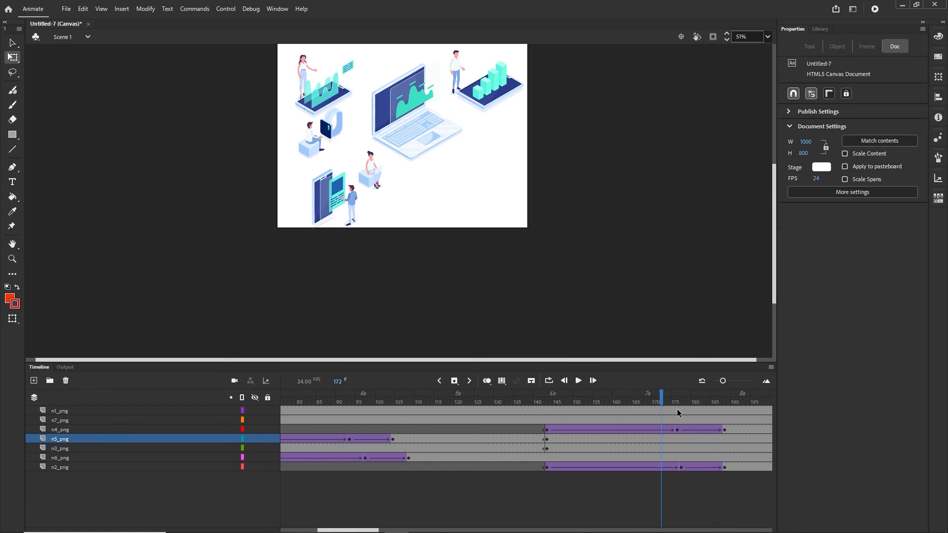
pyautogui.click(726, 470)
pyautogui.moveTo(545, 468); pyautogui.dragTo(342, 471)
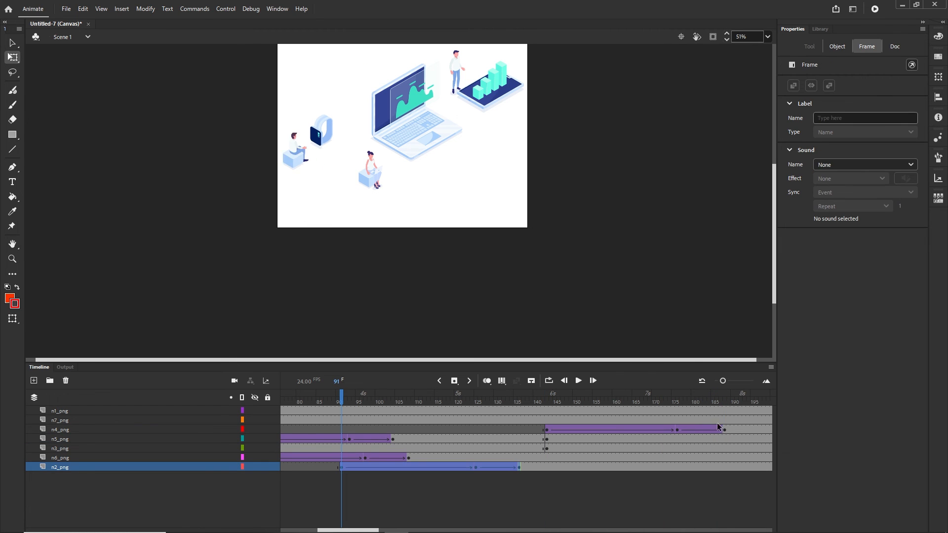
# Move the n4_png phone animation so it starts at frame 96
pyautogui.click(546, 430)
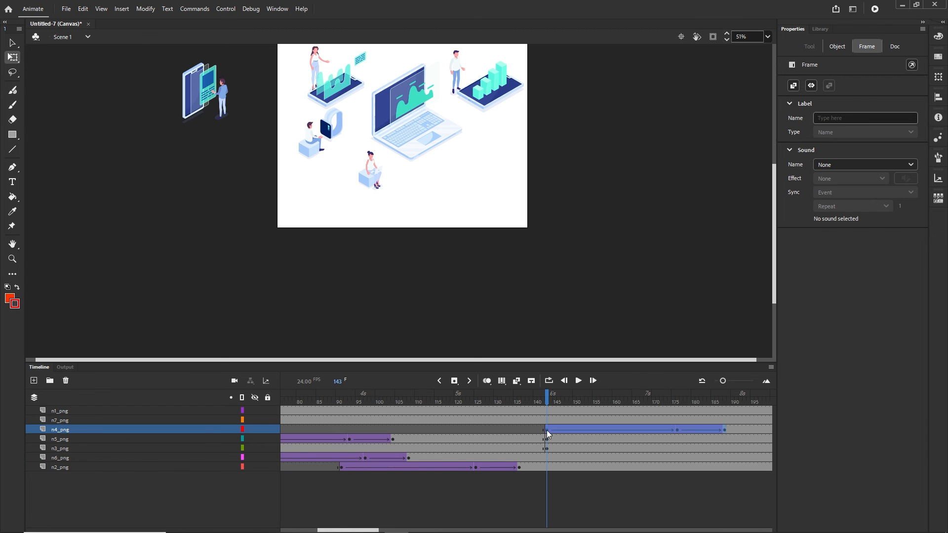
pyautogui.moveTo(547, 431)
pyautogui.mouseDown()
pyautogui.moveTo(361, 433)
pyautogui.moveTo(591, 411)
pyautogui.moveTo(501, 412)
pyautogui.moveTo(546, 413)
pyautogui.mouseUp()
# Clear the leftover keyframes at frame 143 on the n5_png and n3_png layers
pyautogui.click(547, 449)
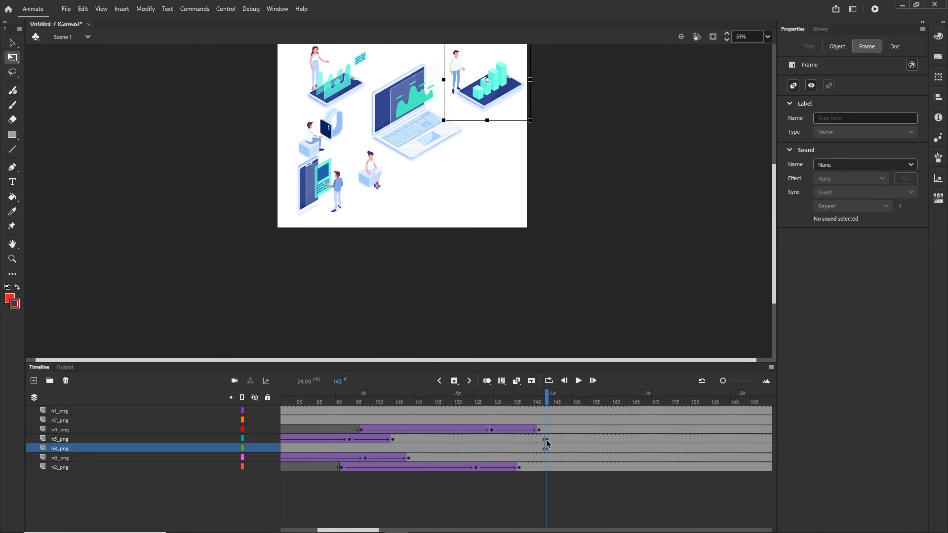
pyautogui.keyDown('shift'); pyautogui.click(546, 443); pyautogui.keyUp('shift')
pyautogui.moveTo(537, 411); pyautogui.dragTo(397, 412)
pyautogui.click(393, 438)
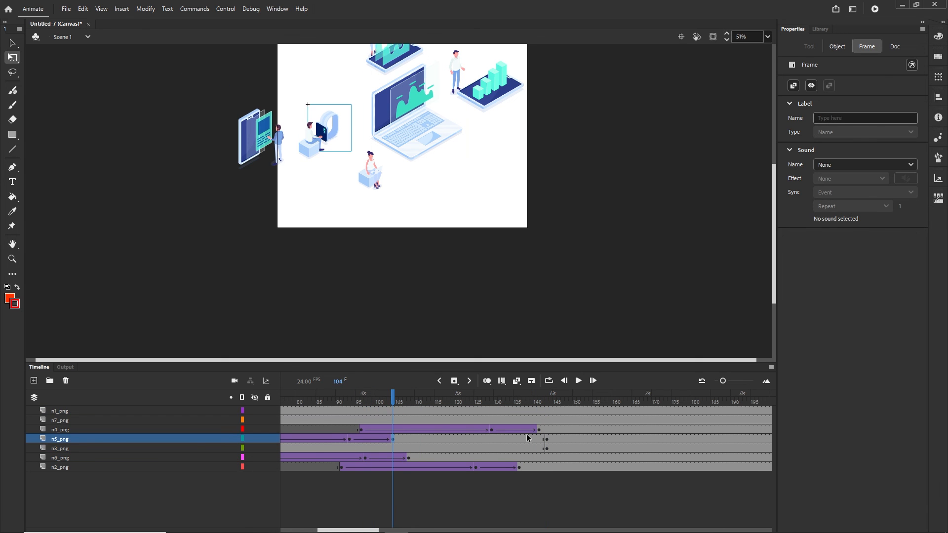
pyautogui.rightClick(545, 440)
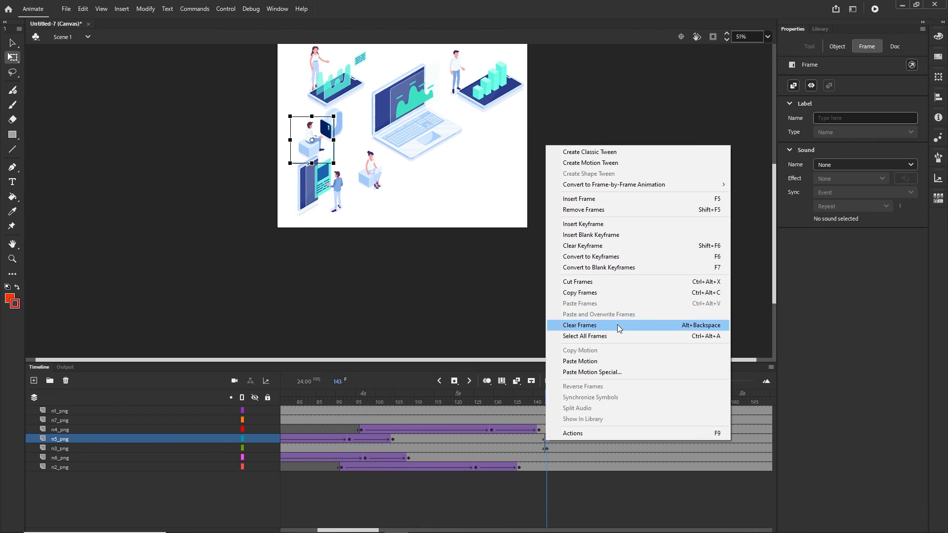
pyautogui.click(580, 245)
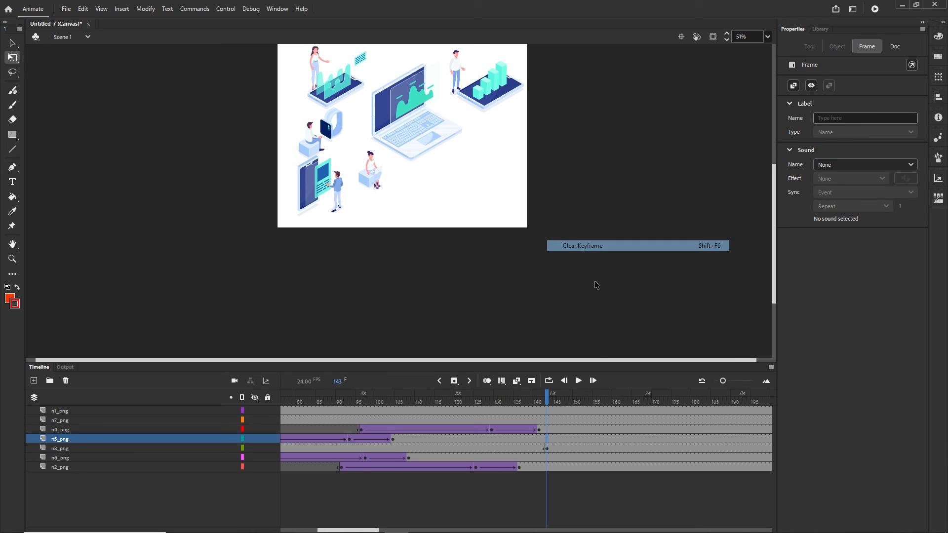
pyautogui.click(546, 449)
pyautogui.rightClick(546, 449)
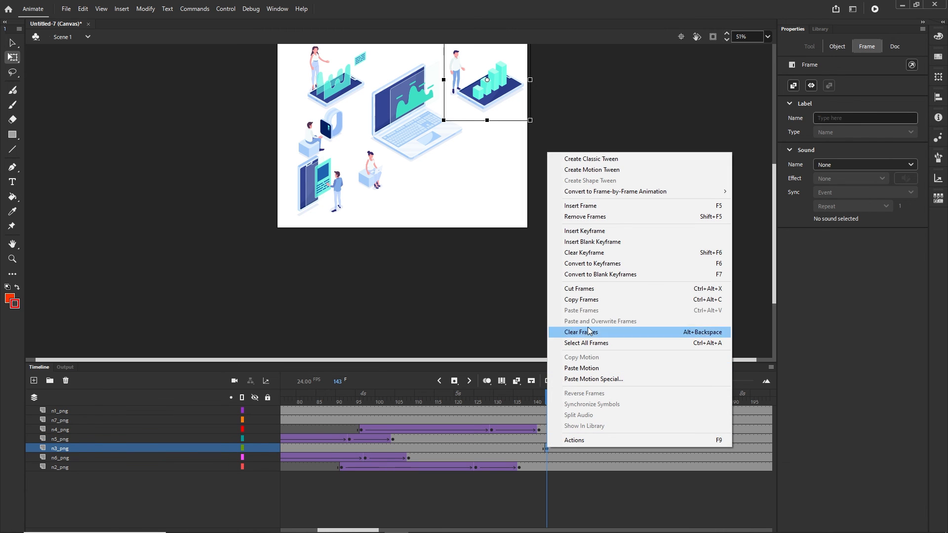
pyautogui.click(585, 253)
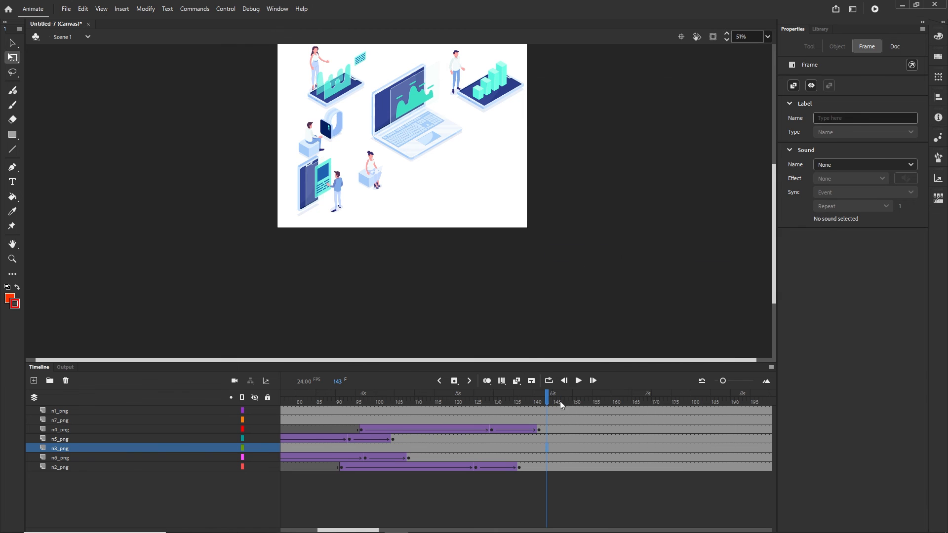
# Play the animation and scrub from frame 1 to about frame 112 to check how the phone enters
pyautogui.click(480, 401)
pyautogui.press('Return')
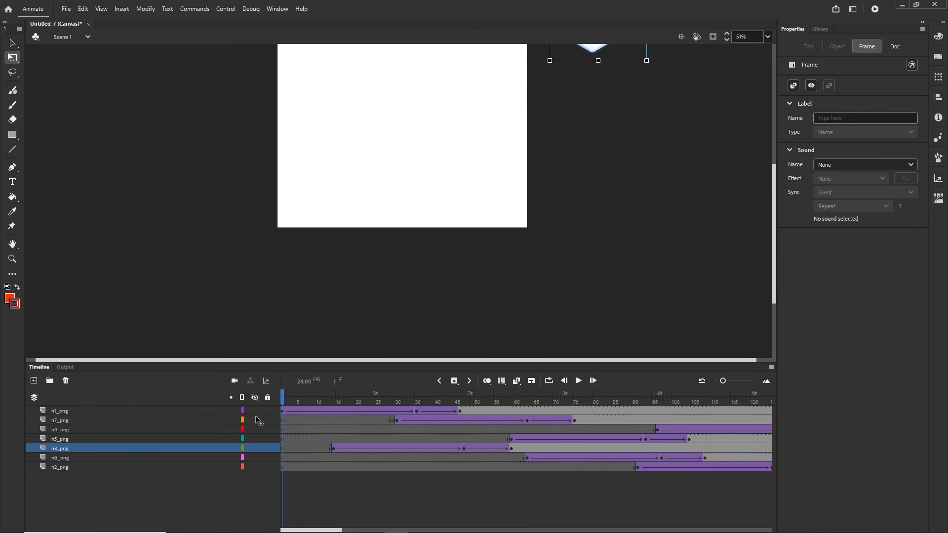
pyautogui.moveTo(403, 412); pyautogui.dragTo(582, 438)
pyautogui.click(344, 286)
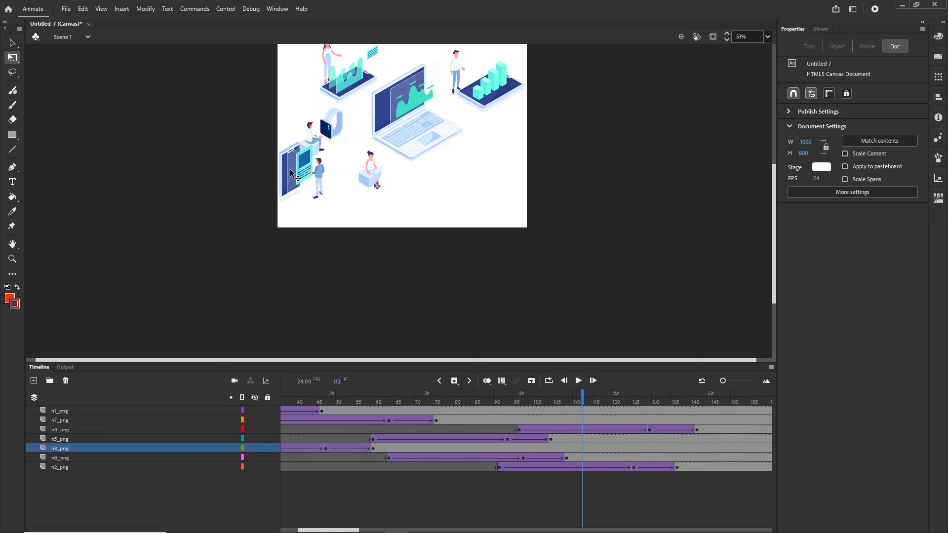
# Try the n4_png phone layer at the very back below n2_png and return it above n5_png
pyautogui.click(254, 429)
pyautogui.click(250, 427)
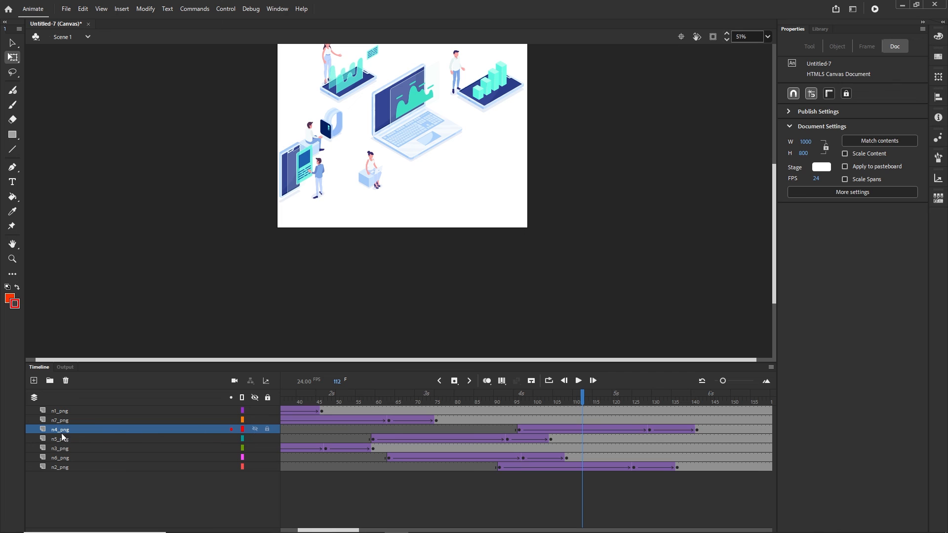
pyautogui.moveTo(65, 432); pyautogui.dragTo(67, 469)
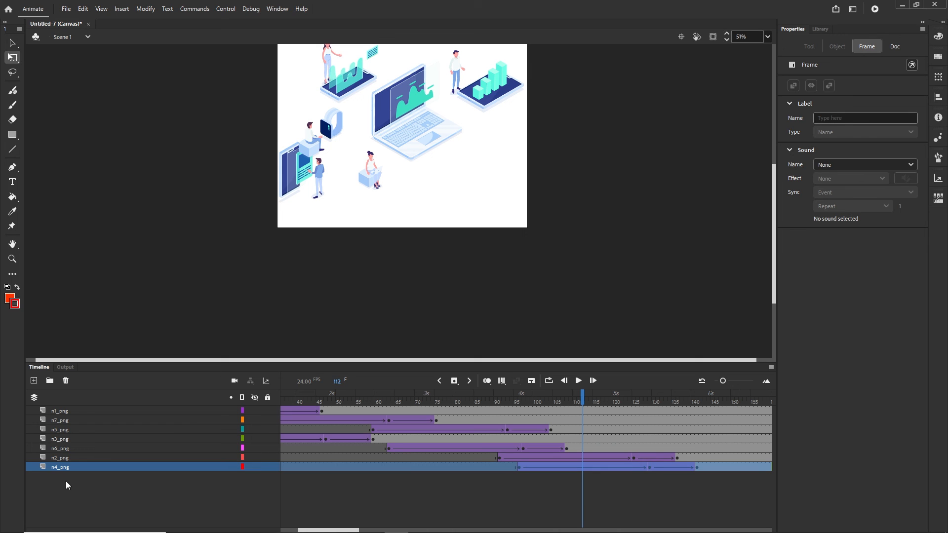
pyautogui.moveTo(61, 467); pyautogui.dragTo(65, 431)
pyautogui.click(60, 439)
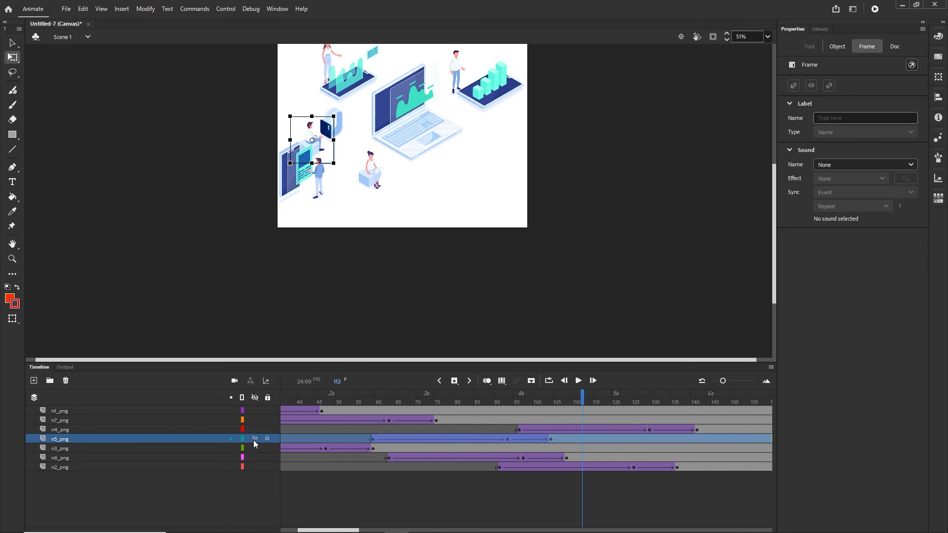
# Scrub back through the staggered entrances and test the movie in the browser
pyautogui.moveTo(578, 393); pyautogui.dragTo(549, 411)
pyautogui.hotkey('ctrl', 'Return')
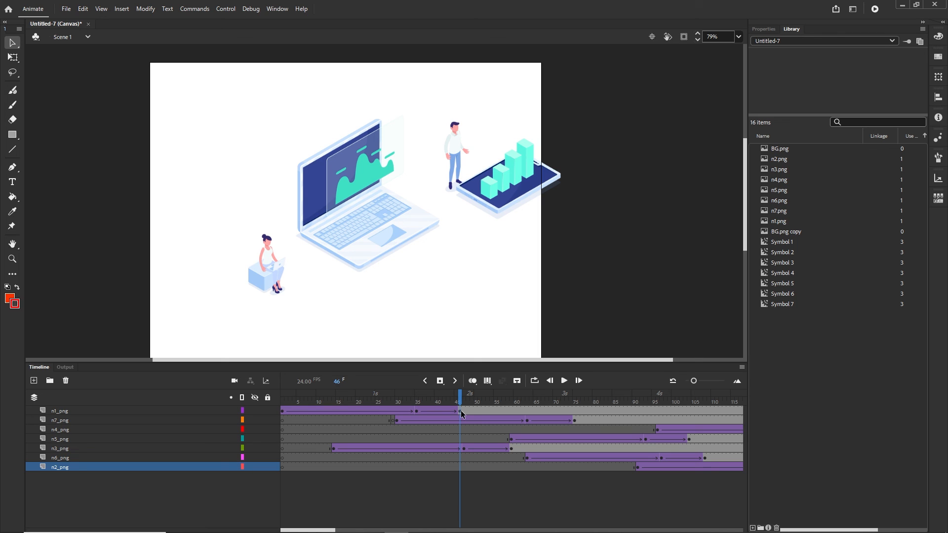
# Add a new layer above n1_png and bring up the imgs folder containing the background image
pyautogui.click(69, 411)
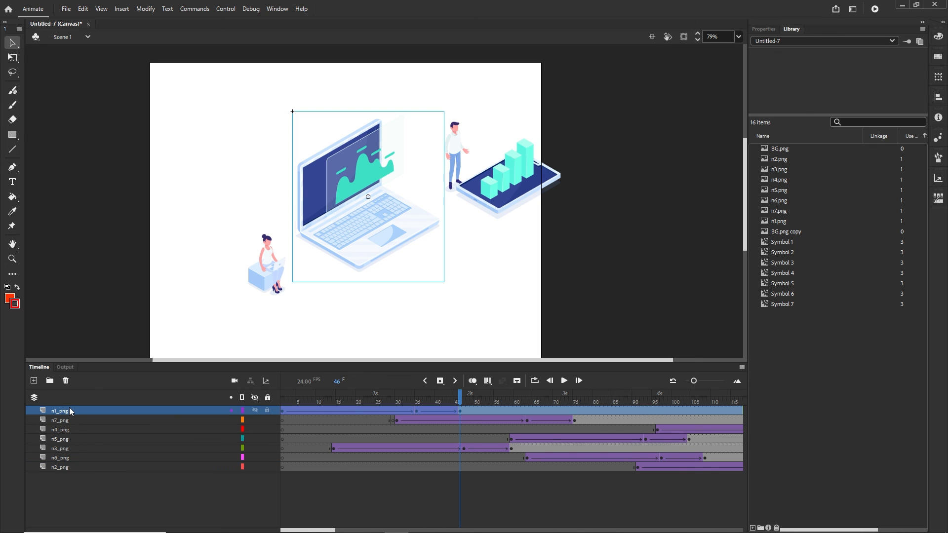
pyautogui.click(34, 380)
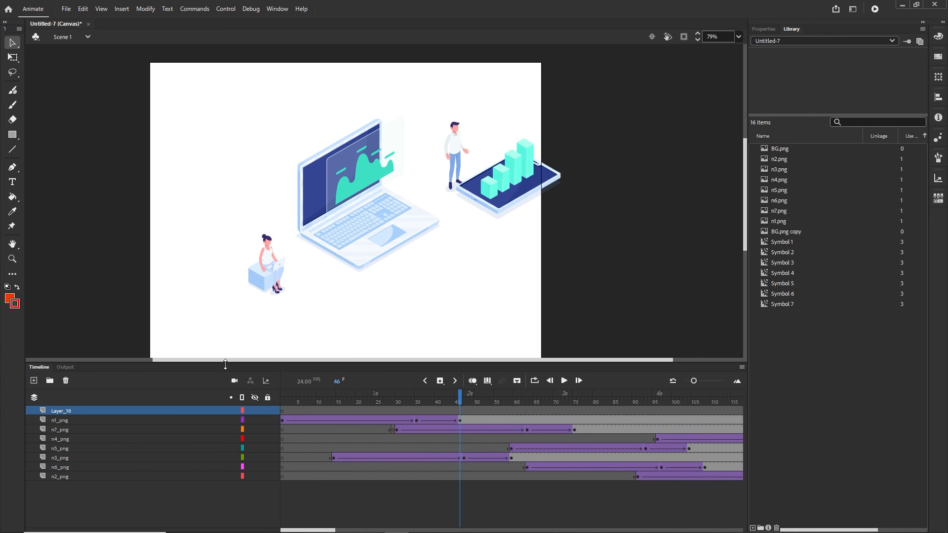
pyautogui.moveTo(348, 528)
pyautogui.click(226, 523)
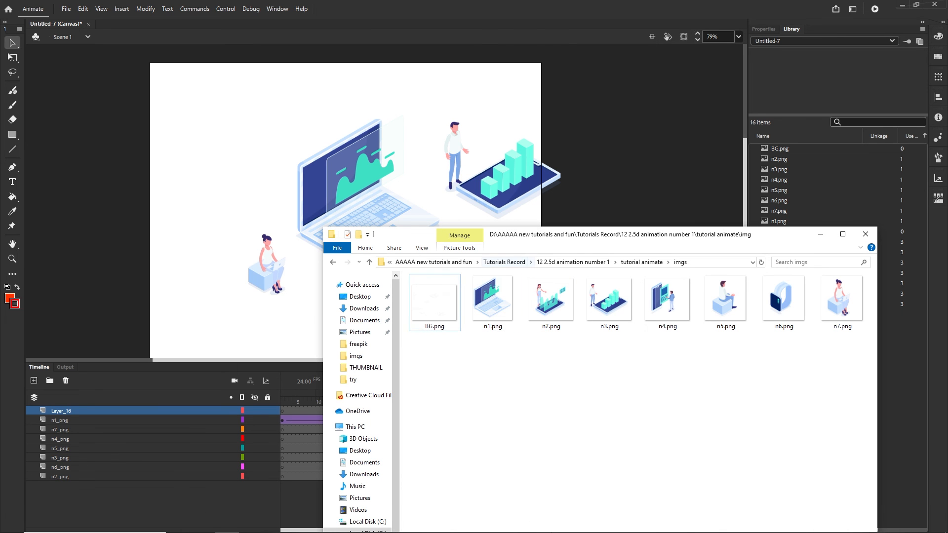
# Switch to Photoshop, show the Background layer, and delete the two copies of the Vector Smart Object layer
pyautogui.moveTo(542, 527)
pyautogui.click(472, 524)
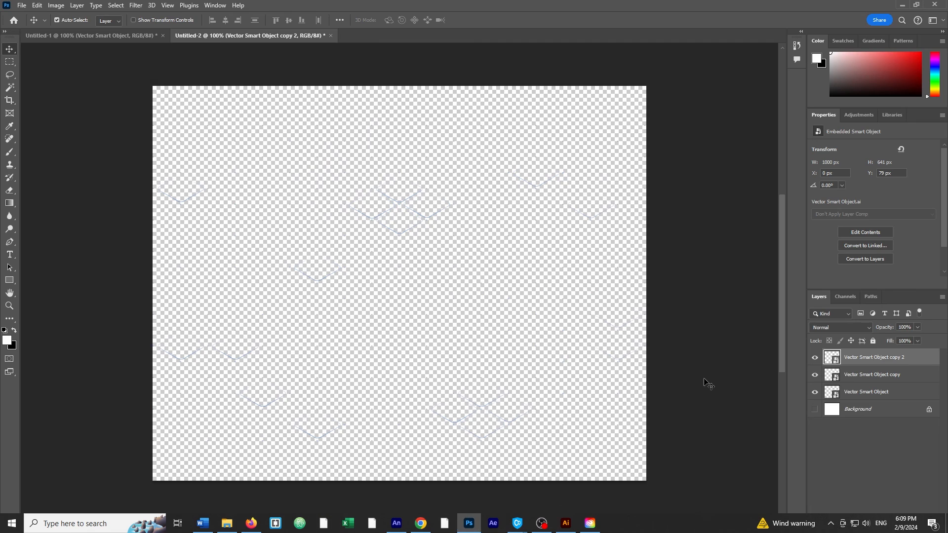
pyautogui.click(814, 409)
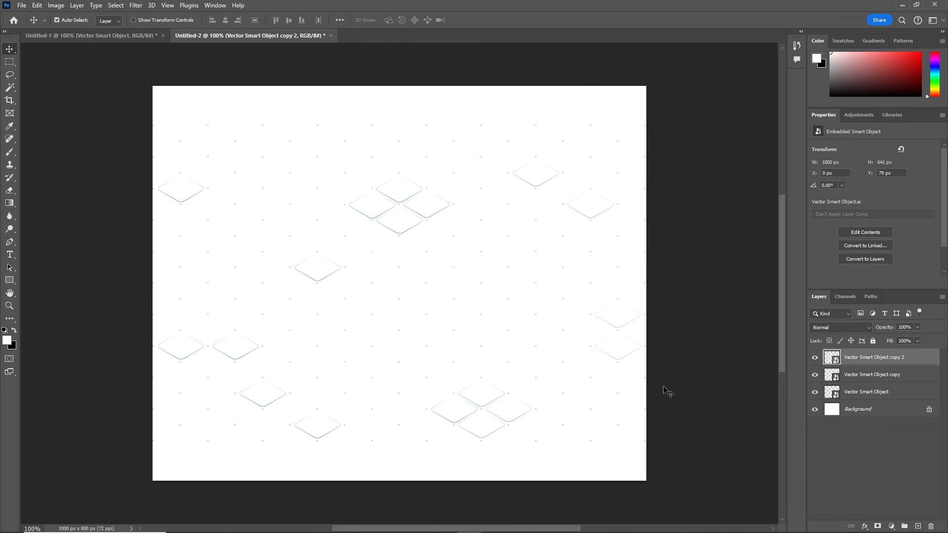
pyautogui.click(815, 356)
pyautogui.click(814, 375)
pyautogui.click(847, 375)
pyautogui.keyDown('shift'); pyautogui.click(853, 362); pyautogui.keyUp('shift')
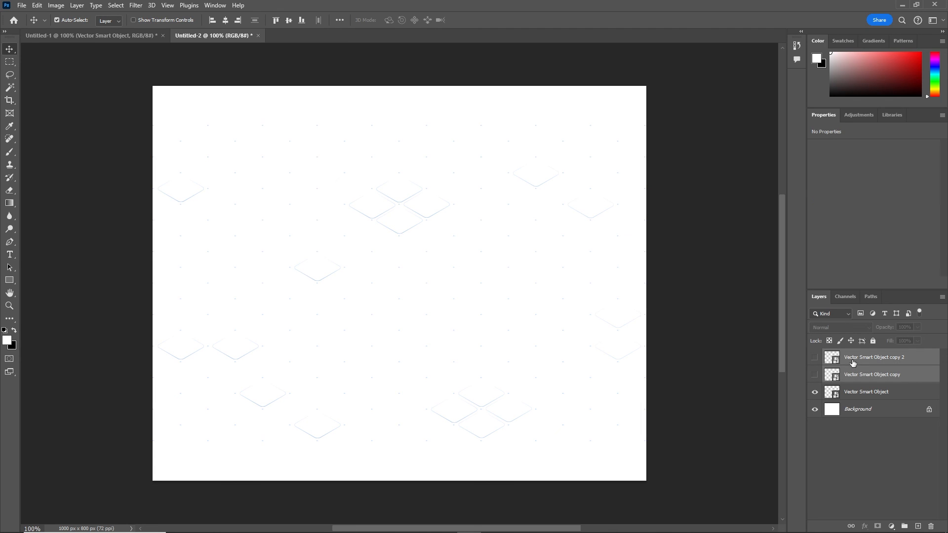
pyautogui.click(931, 526)
pyautogui.click(428, 201)
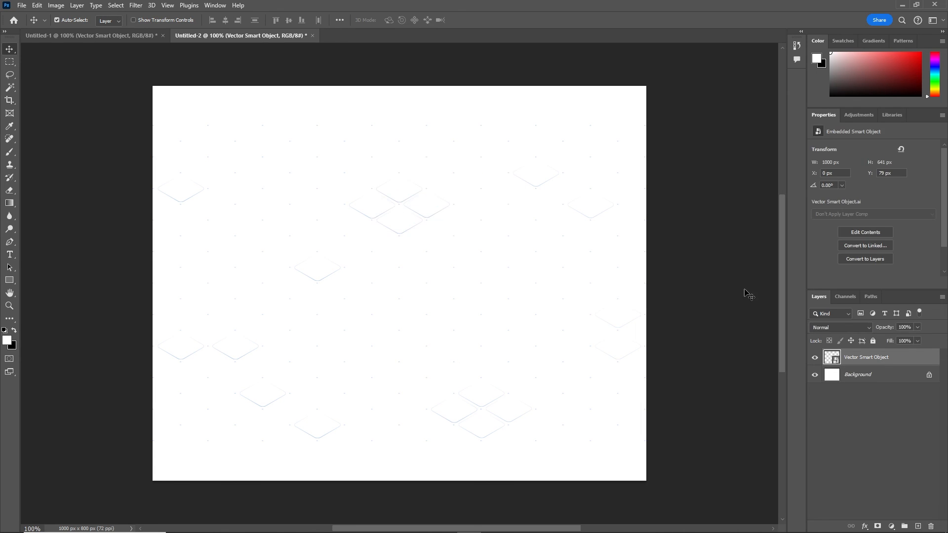
# Duplicate the Vector Smart Object layer twice to strengthen the pattern and hide the Background layer
pyautogui.hotkey('ctrl', 'j')
pyautogui.hotkey('ctrl', 'j')
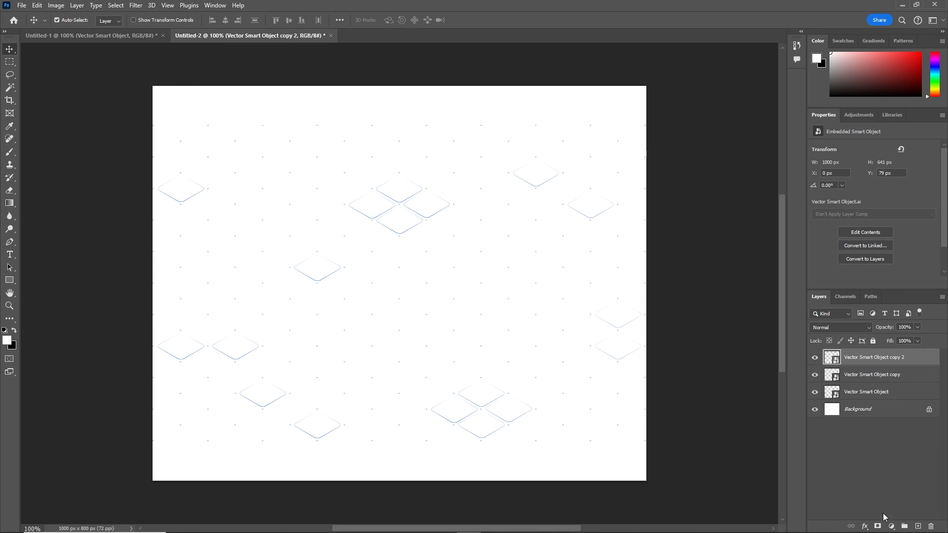
pyautogui.click(814, 410)
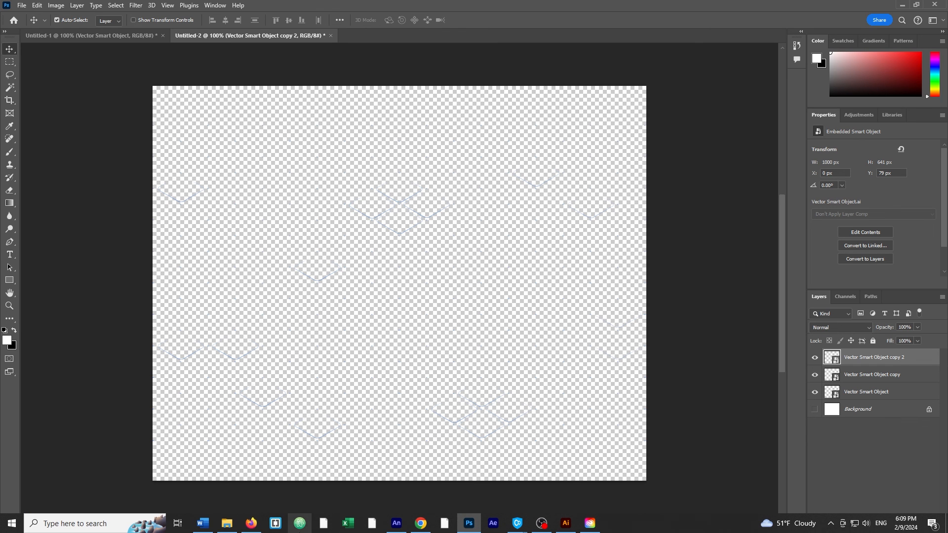
# Switch back to Animate and import BG.png from the imgs folder onto Layer_16 at frame 1 without replacing existing library items
pyautogui.click(228, 524)
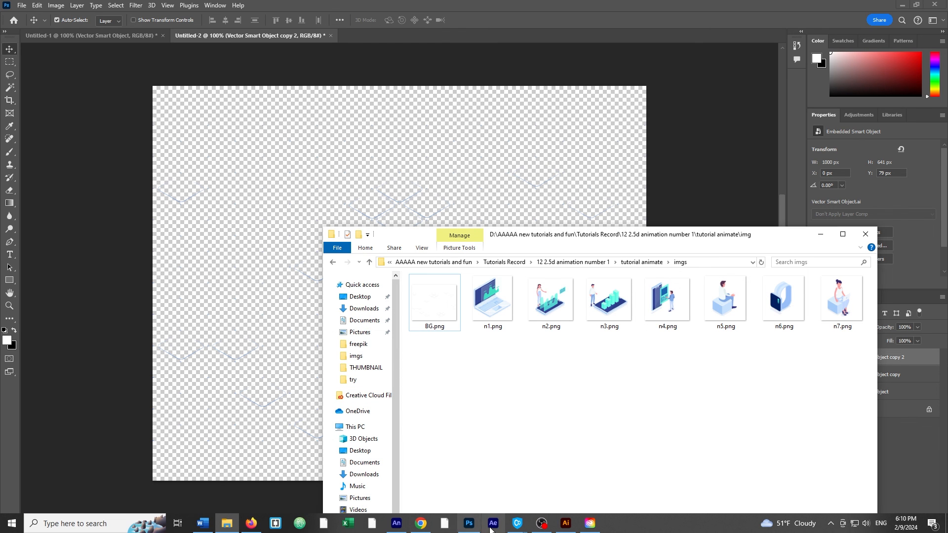
pyautogui.click(403, 525)
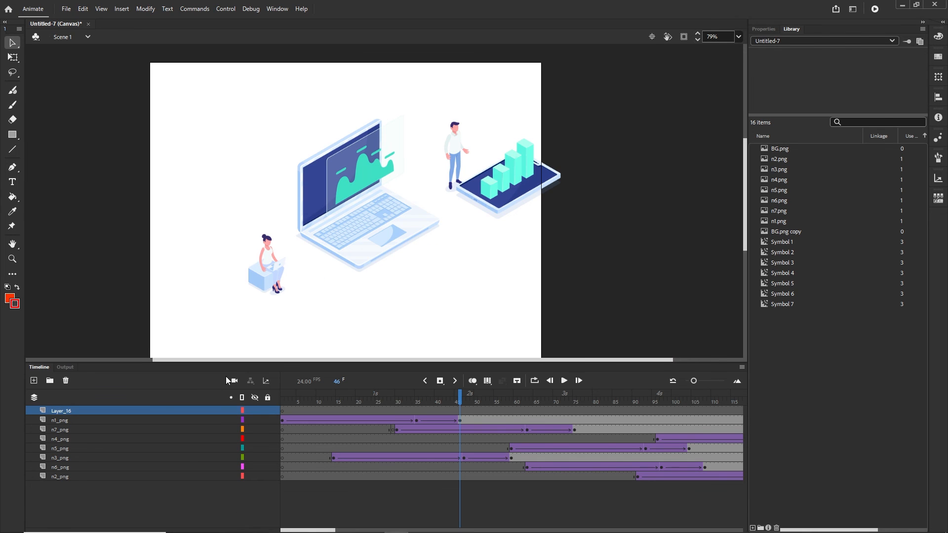
pyautogui.moveTo(462, 401); pyautogui.dragTo(282, 401)
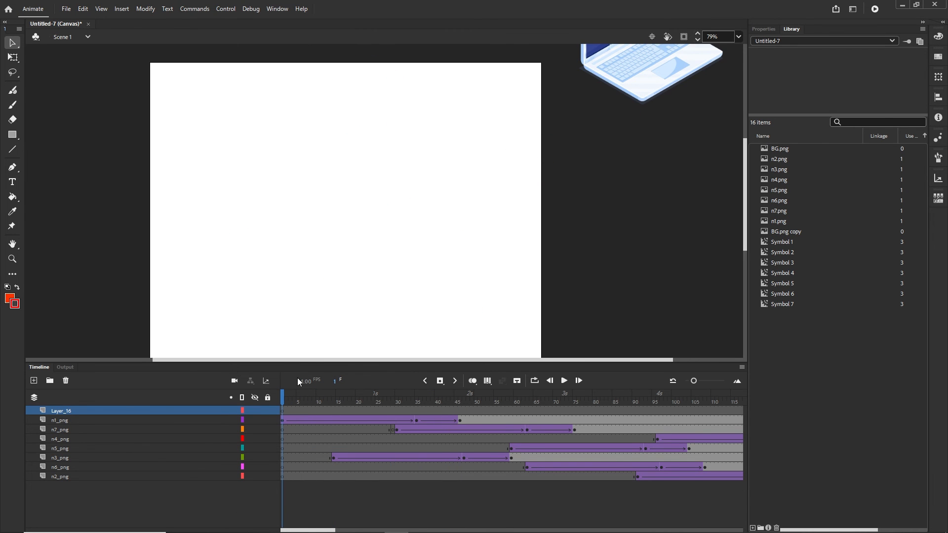
pyautogui.click(230, 525)
pyautogui.moveTo(434, 301); pyautogui.dragTo(301, 197)
pyautogui.click(696, 174)
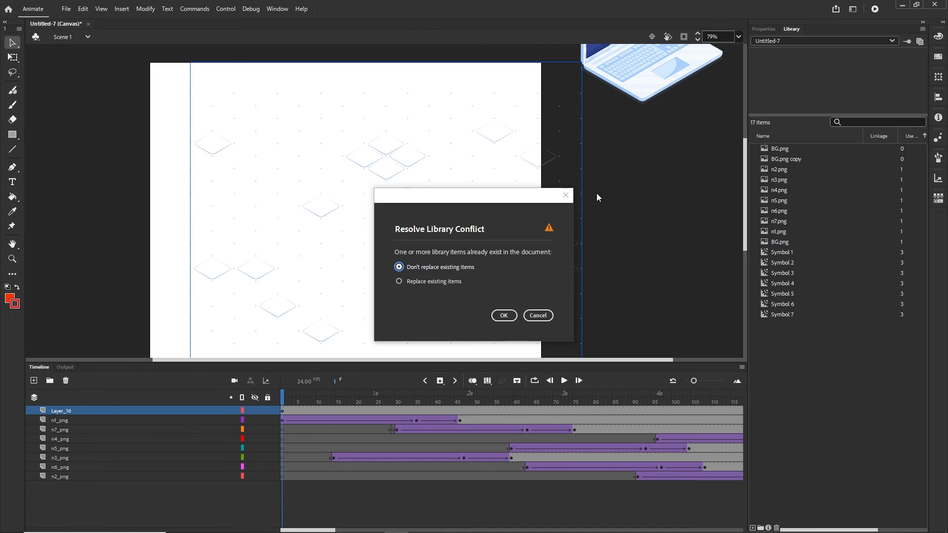
pyautogui.click(503, 313)
# Nudge the background image left and slightly up until it covers the width of the stage
pyautogui.hotkey('shift', 'Left')
pyautogui.hotkey('shift', 'Left')
pyautogui.hotkey('shift', 'Left')
pyautogui.hotkey('shift', 'Left')
pyautogui.hotkey('shift', 'Left')
pyautogui.hotkey('shift', 'Left')
pyautogui.hotkey('shift', 'Left')
pyautogui.hotkey('shift', 'Left')
pyautogui.hotkey('shift', 'Left')
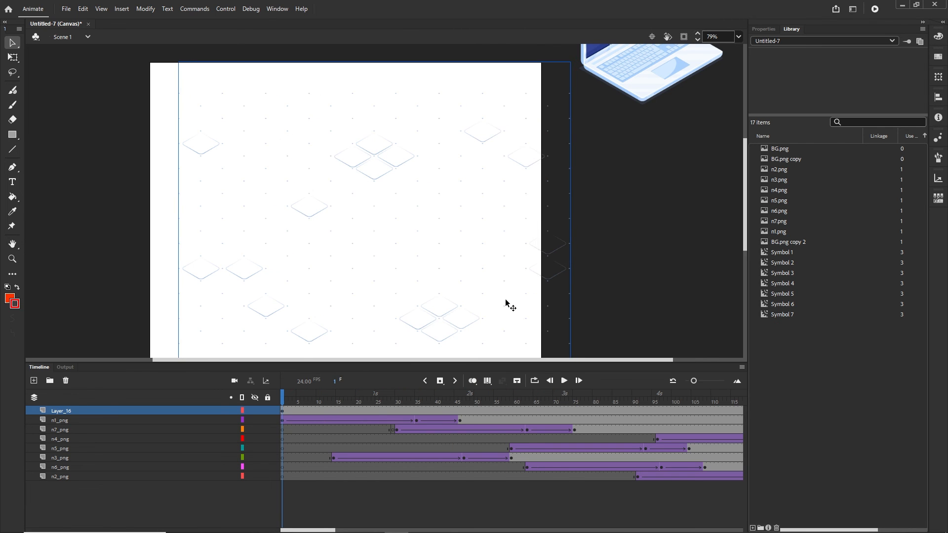
pyautogui.hotkey('shift', 'Up')
pyautogui.hotkey('shift', 'Left')
pyautogui.hotkey('shift', 'Left')
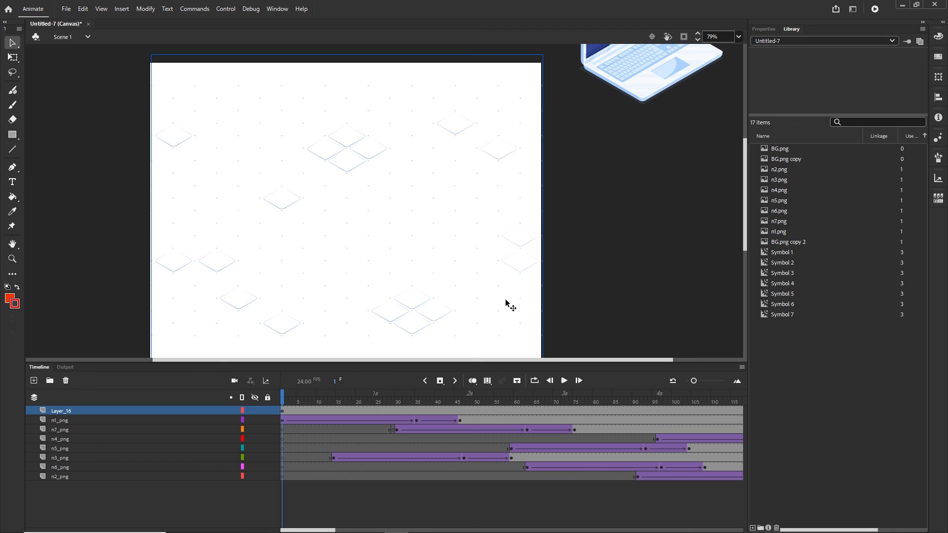
# Place the background layer Layer_16 at the bottom of the stack below n2_png and check it against the animation
pyautogui.moveTo(68, 412); pyautogui.dragTo(79, 481)
pyautogui.click(303, 497)
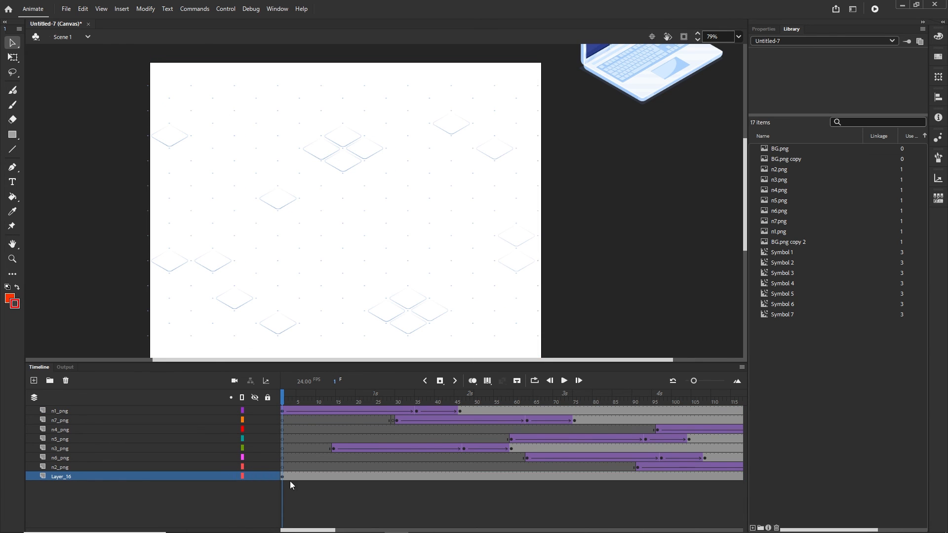
pyautogui.click(282, 477)
pyautogui.moveTo(407, 477); pyautogui.dragTo(282, 477)
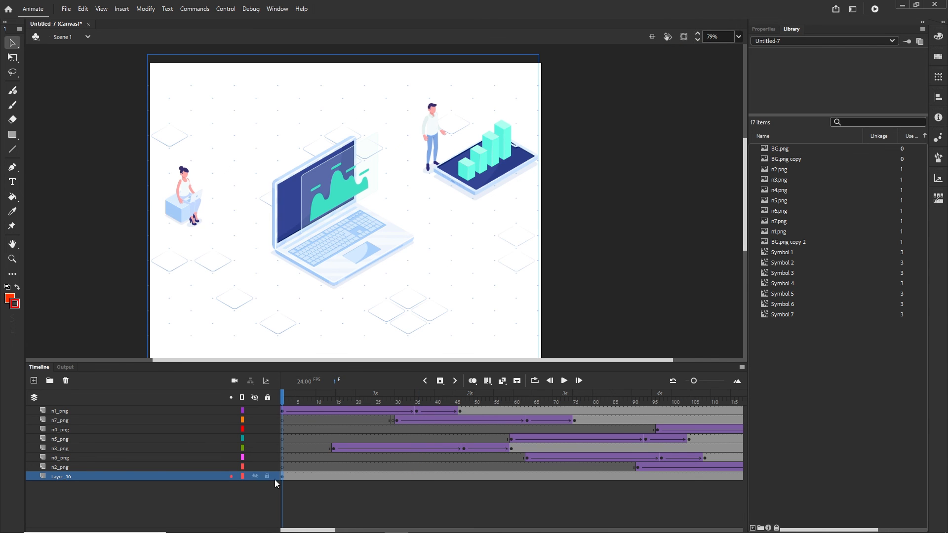
# Test the movie with its background in the browser and return to the timeline
pyautogui.hotkey('ctrl', 'Return')
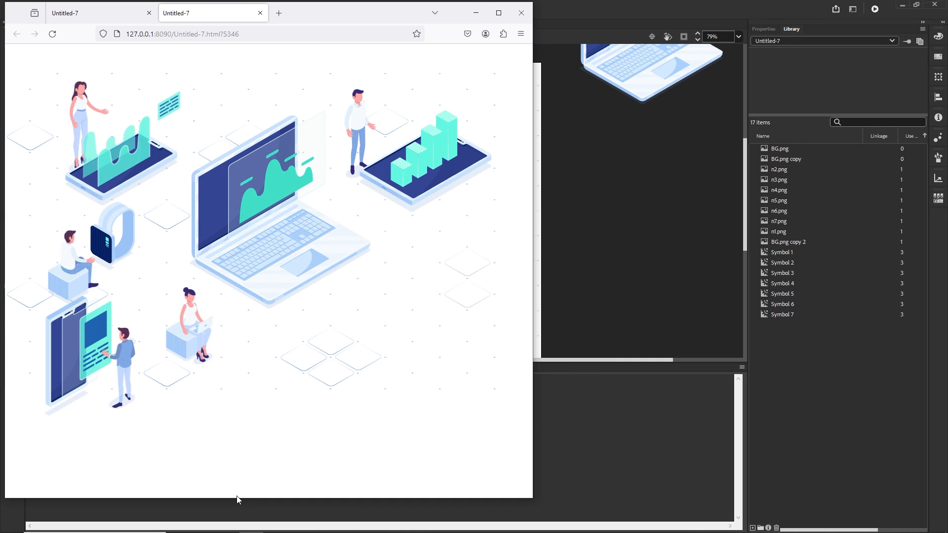
pyautogui.click(475, 13)
pyautogui.click(42, 367)
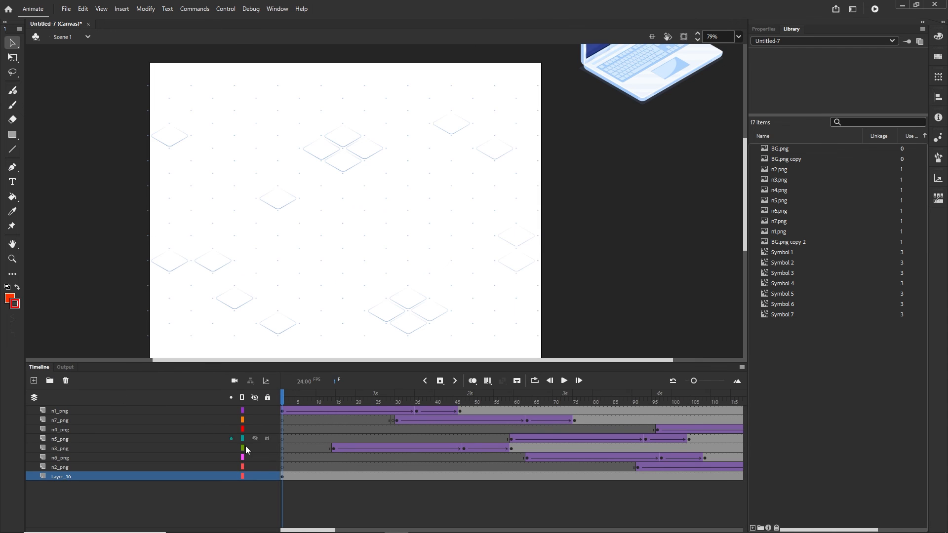
# Remove the frames after frame 330 on all layers so they end together
pyautogui.moveTo(307, 530); pyautogui.dragTo(436, 530)
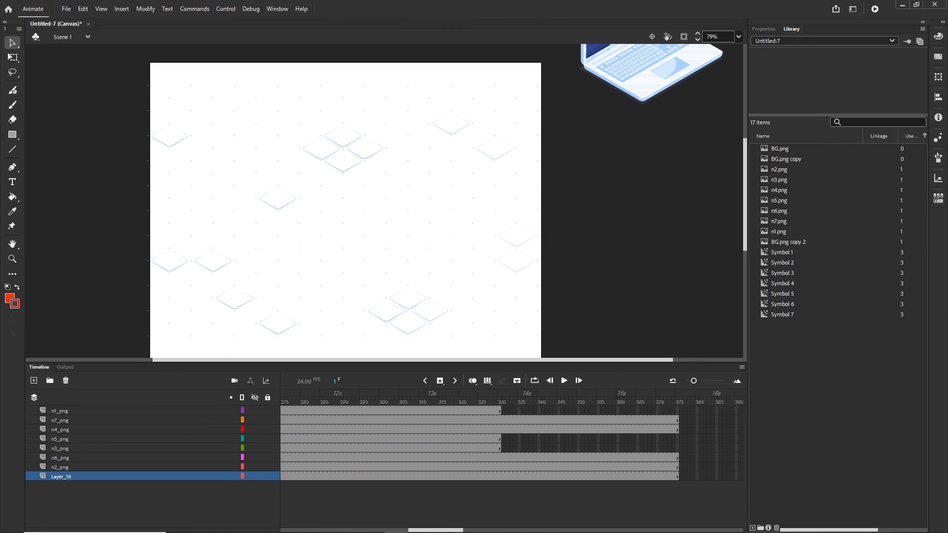
pyautogui.click(503, 409)
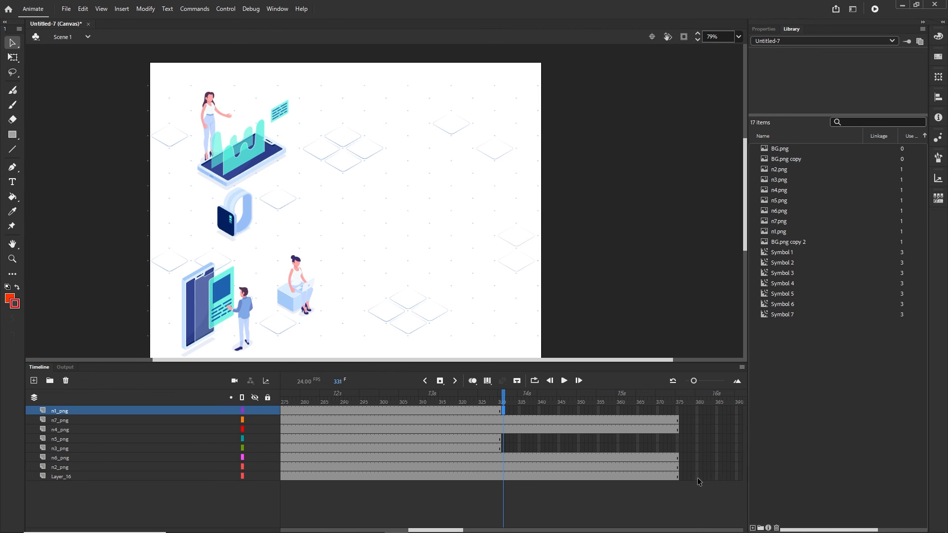
pyautogui.moveTo(699, 482); pyautogui.dragTo(502, 411)
pyautogui.rightClick(538, 428)
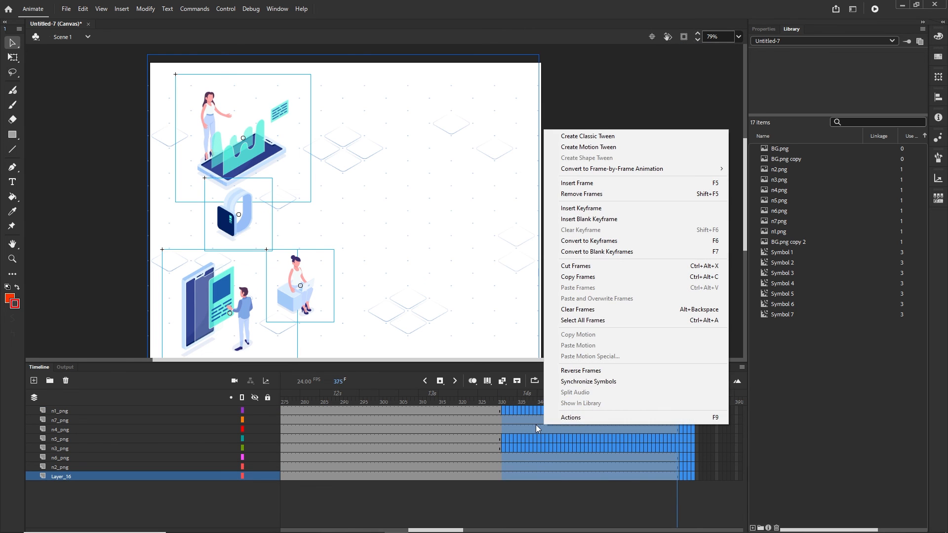
pyautogui.click(579, 194)
# Test the trimmed animation in the browser and put the preview away
pyautogui.hotkey('ctrl', 'Return')
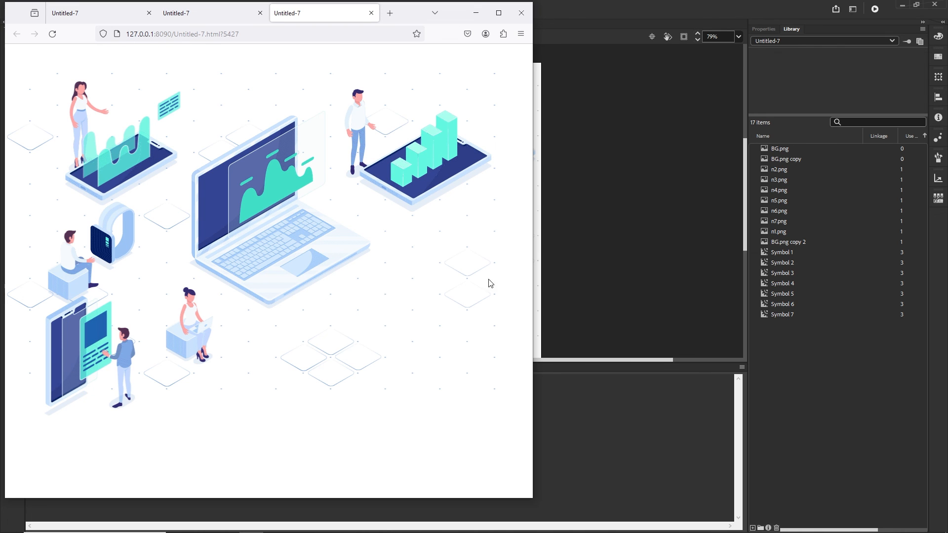
pyautogui.click(472, 22)
# Review the document's basic JavaScript/HTML publish settings and leave them without saving changes
pyautogui.click(66, 9)
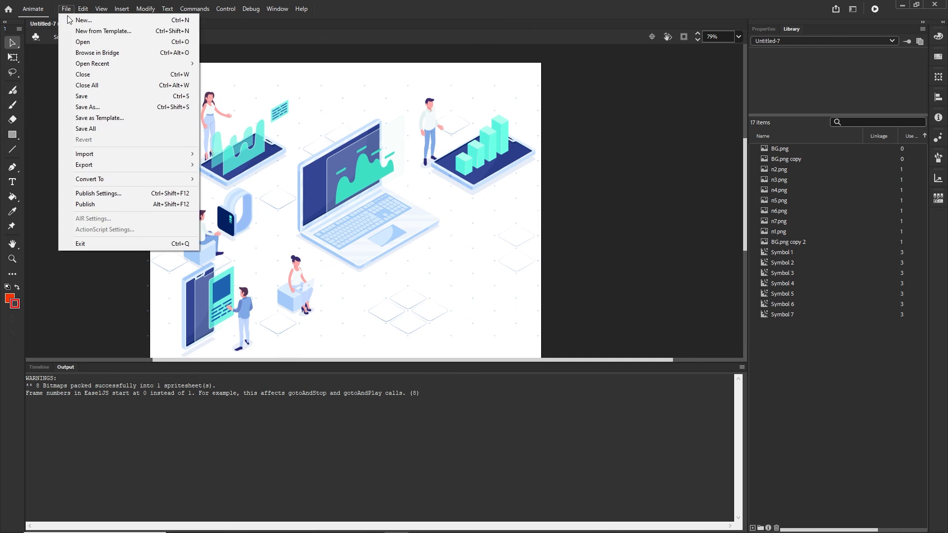
pyautogui.click(98, 194)
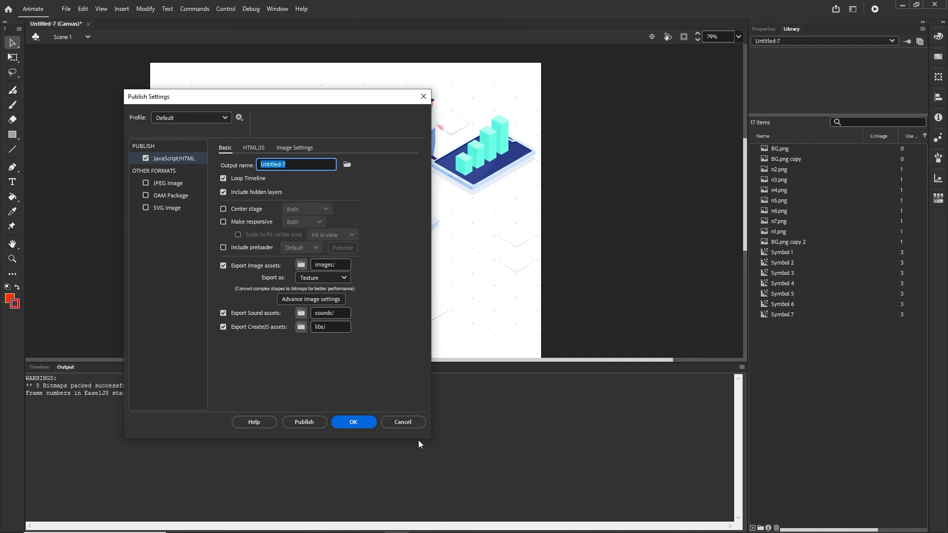
pyautogui.click(402, 422)
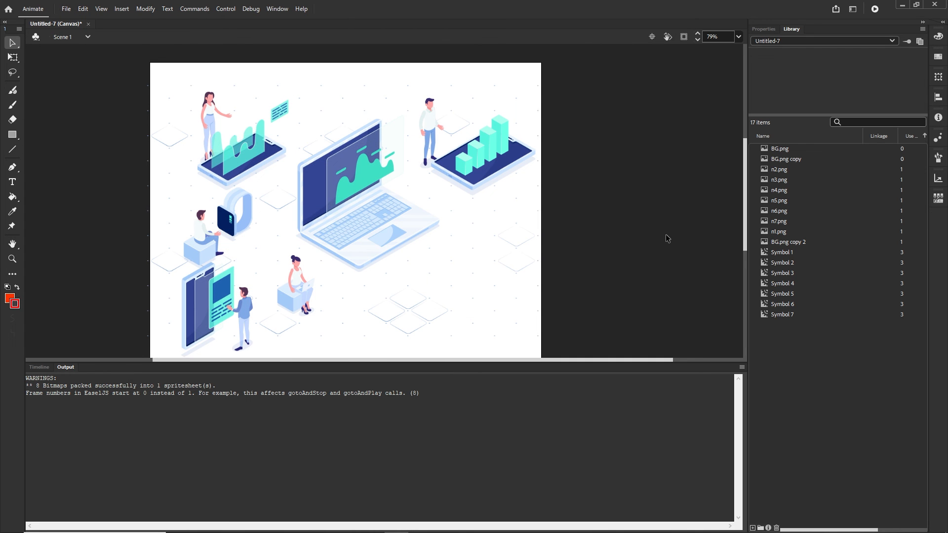